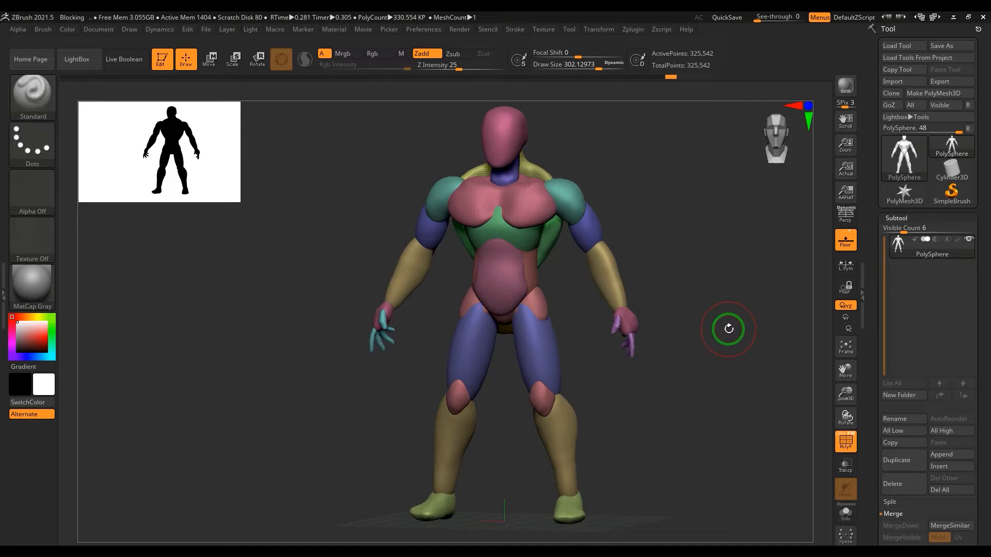
mouse_move(729, 328)
shift+mouse_down()
mouse_move(726, 351)
mouse_move(679, 360)
mouse_move(719, 346)
mouse_move(514, 349)
shift+mouse_up()
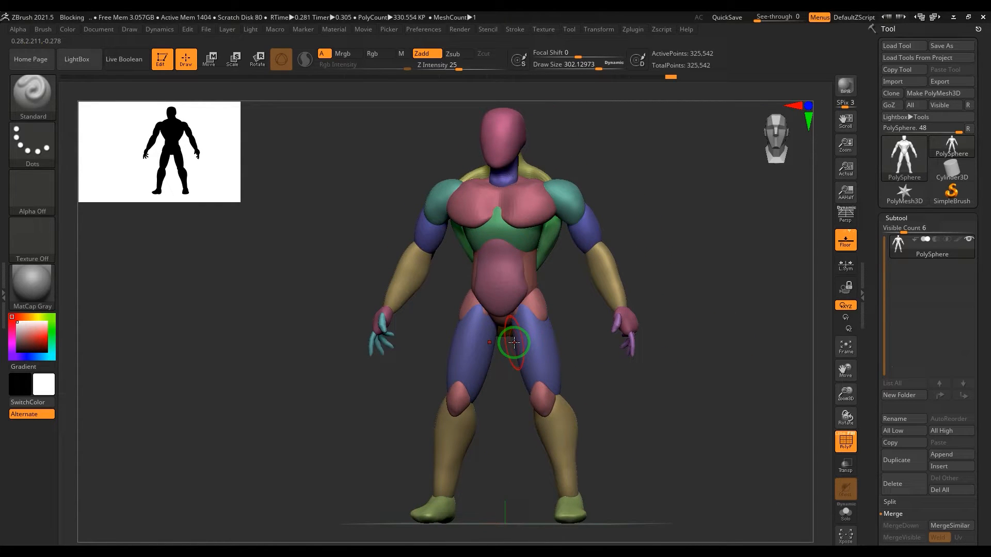
shift+drag(514, 342, 665, 371)
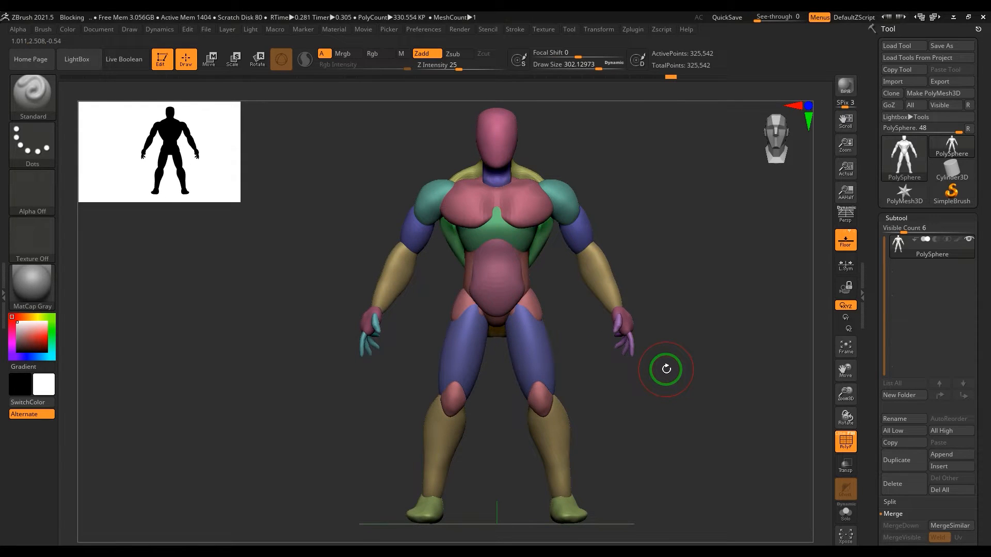
drag(666, 370, 724, 422)
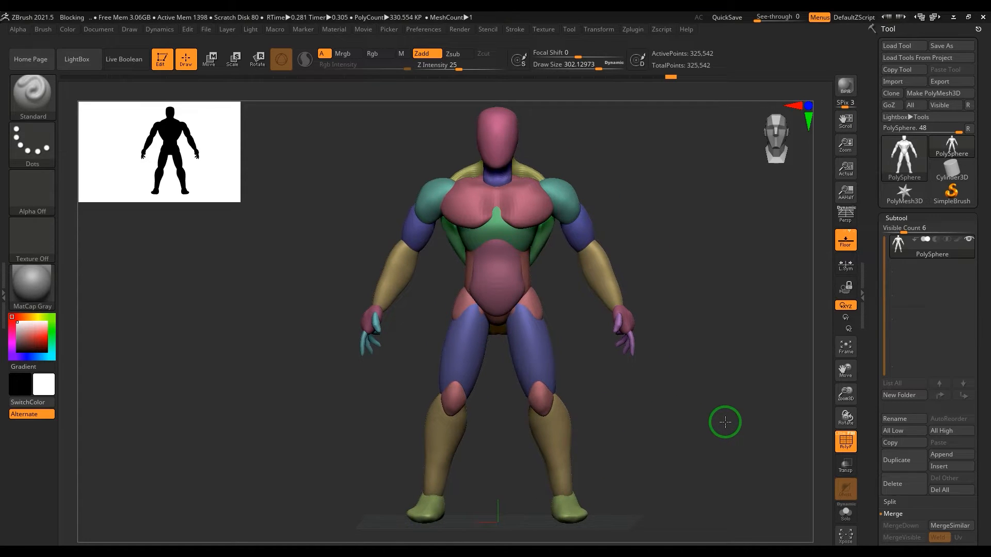
drag(725, 422, 716, 424)
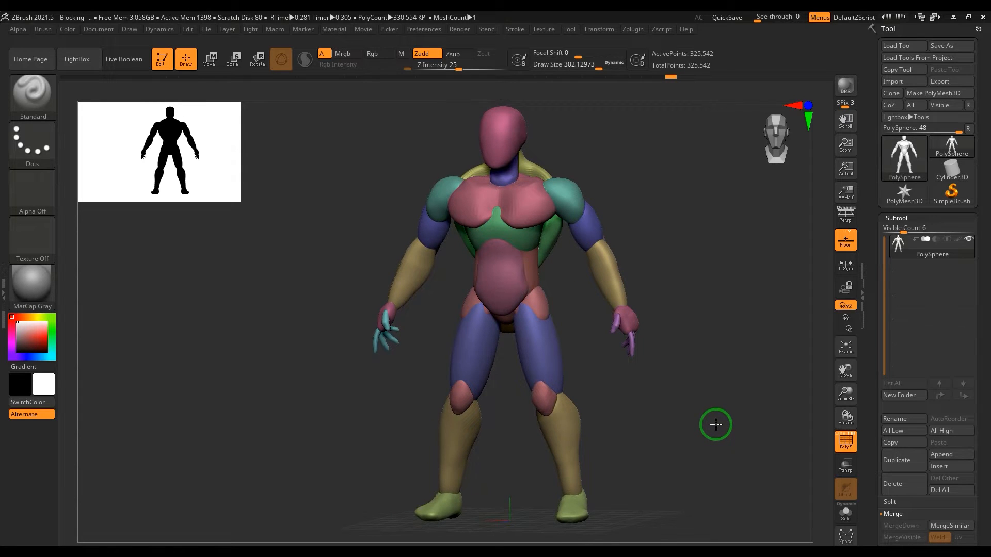
drag(716, 424, 732, 399)
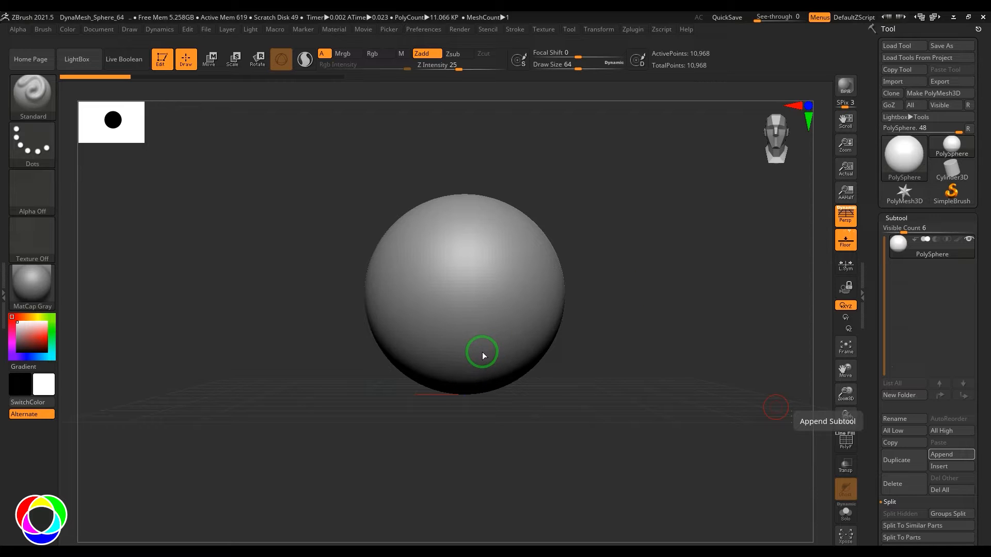
Stretch the sphere downward into an egg shape using the Move brush at a size of about 863.
key(b)
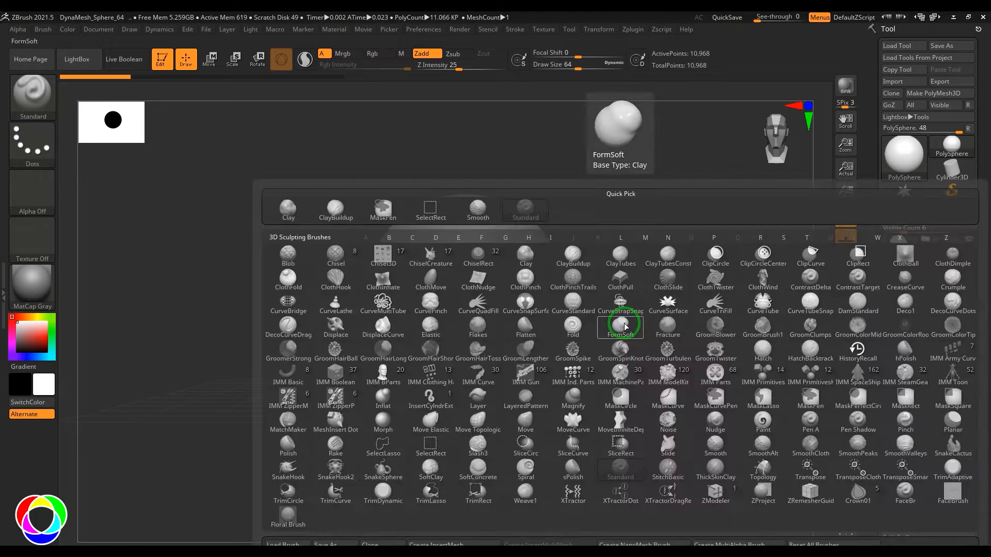
key(m)
key(v)
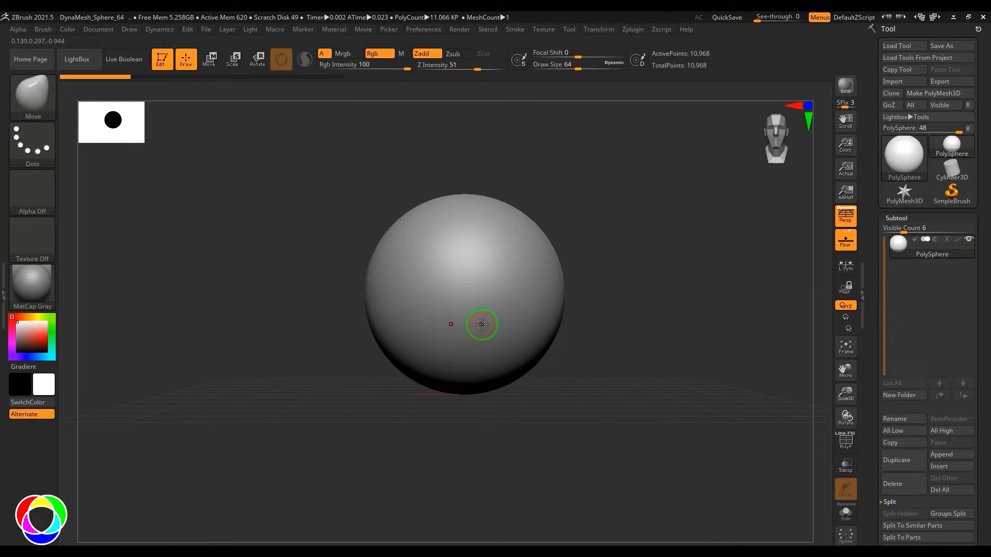
key(s)
mouse_move(490, 323)
mouse_down()
mouse_move(535, 325)
mouse_move(514, 334)
mouse_move(504, 425)
mouse_move(515, 429)
mouse_up()
key(s)
key(ctrl+z)
mouse_move(597, 354)
mouse_down()
mouse_move(602, 387)
mouse_move(487, 372)
mouse_move(473, 465)
mouse_up()
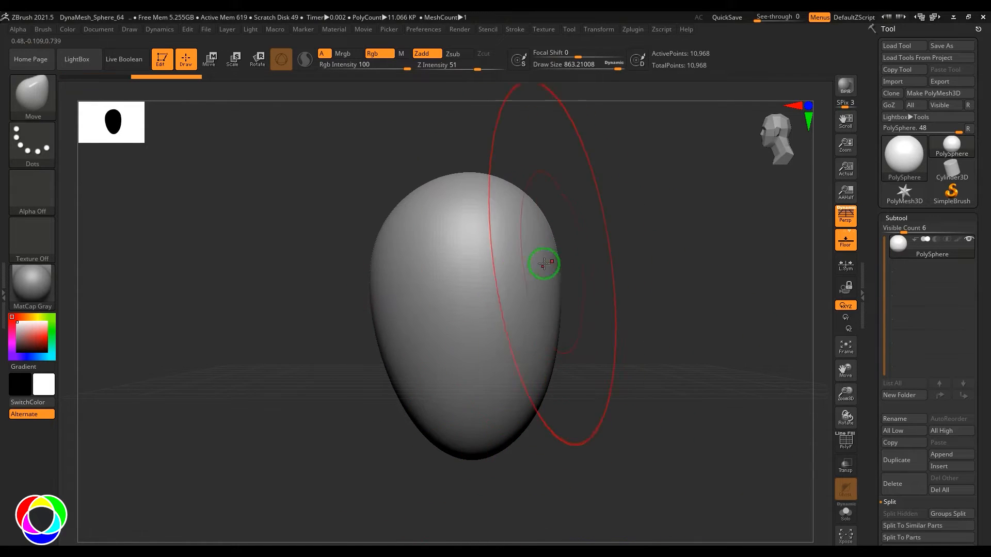
Fill out the egg's lower sides with the Move brush at a size of about 551 to form an elongated rounded capsule.
drag(621, 316, 691, 328)
alt+drag(605, 331, 726, 297)
key(s)
drag(525, 354, 516, 354)
drag(518, 336, 538, 372)
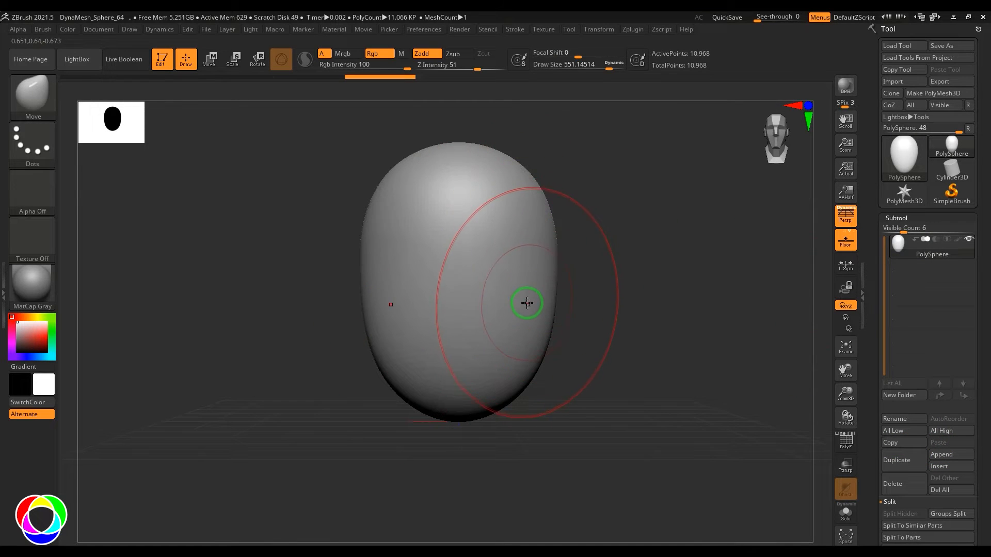
Try building up volume on the capsule's front with ClayBuildup at a size of about 333, and undo the strokes.
key(b)
key(c)
key(b)
key(s)
drag(505, 267, 482, 305)
key(ctrl+z)
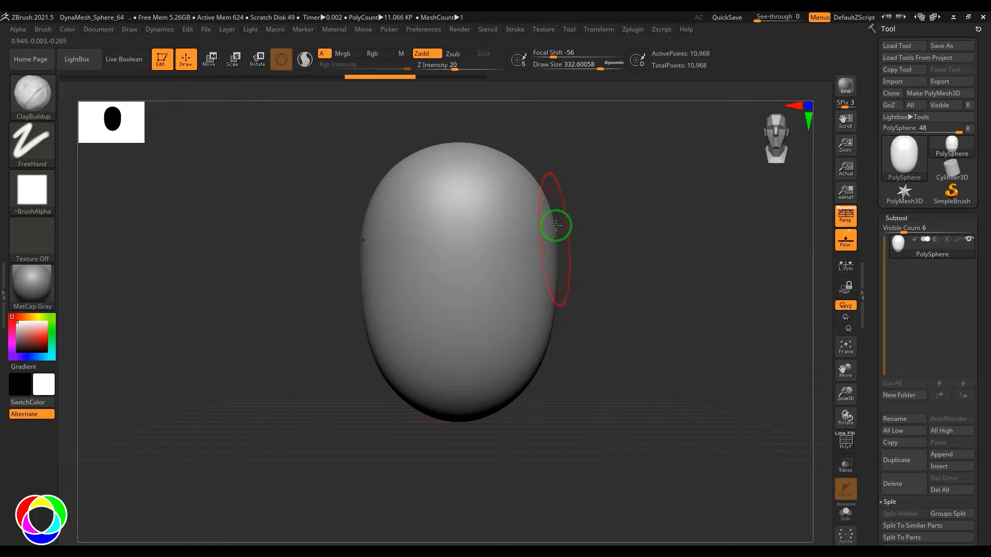
drag(504, 242, 521, 277)
key(ctrl+z)
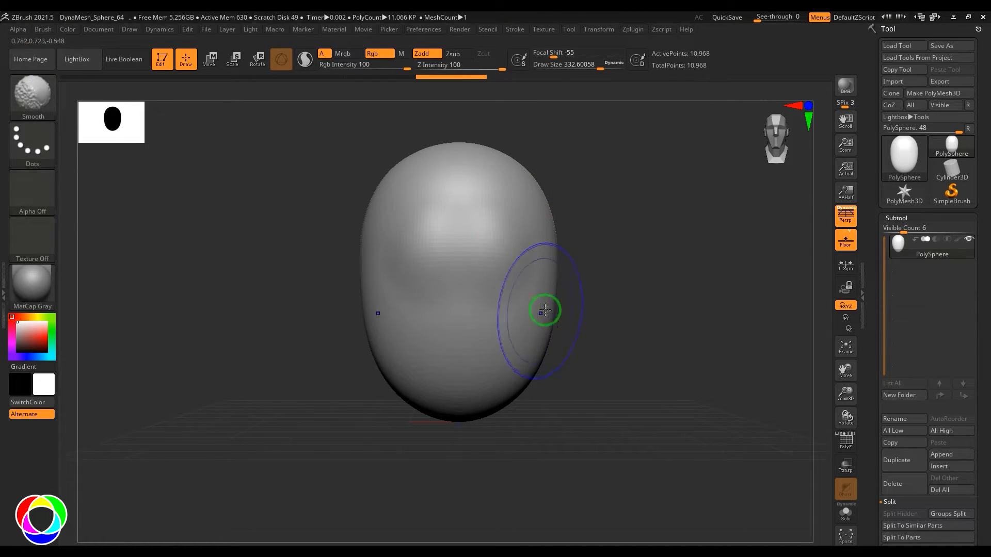
key(ctrl+shift+z)
key(ctrl+z)
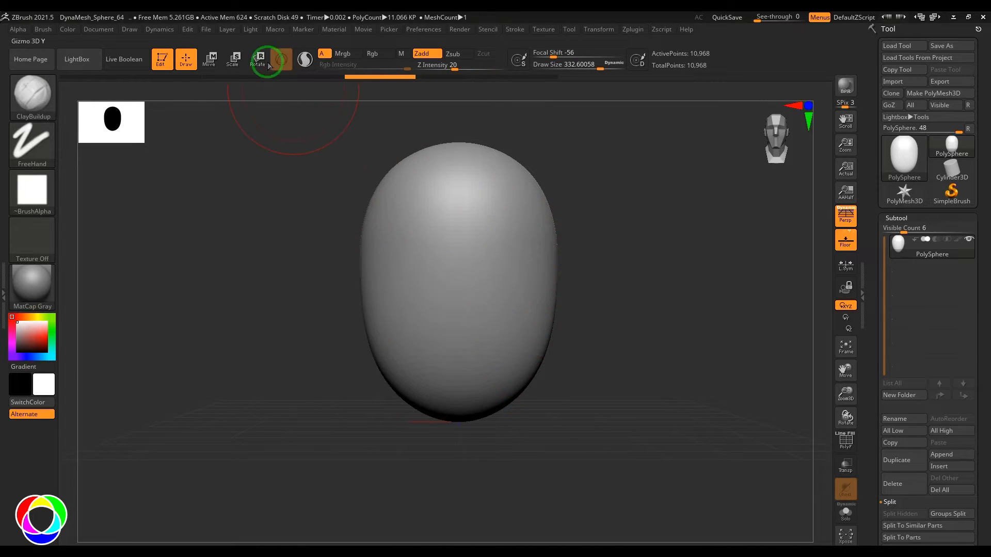
Try stretching the capsule vertically with the transform gizmo, and undo the changes.
click(211, 62)
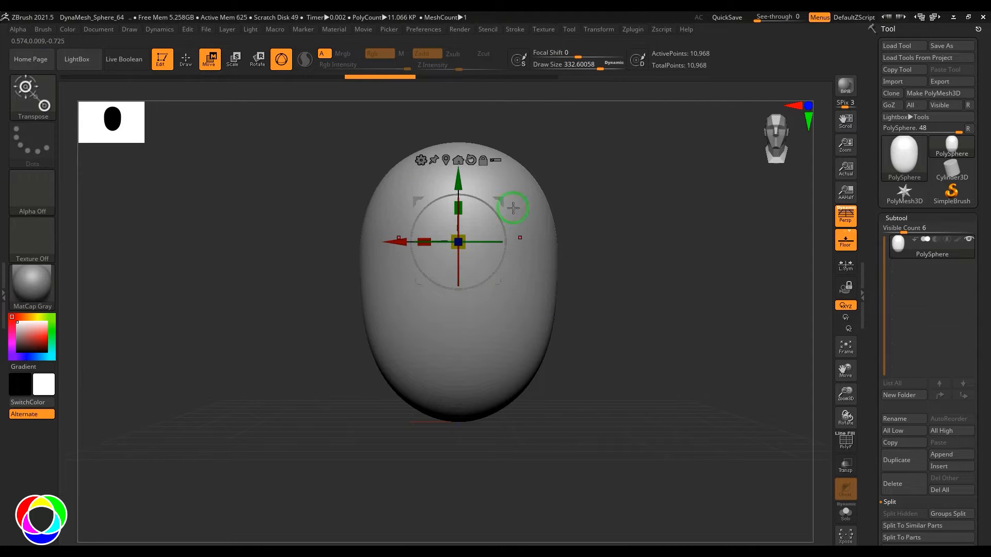
drag(609, 245, 459, 197)
key(ctrl+z)
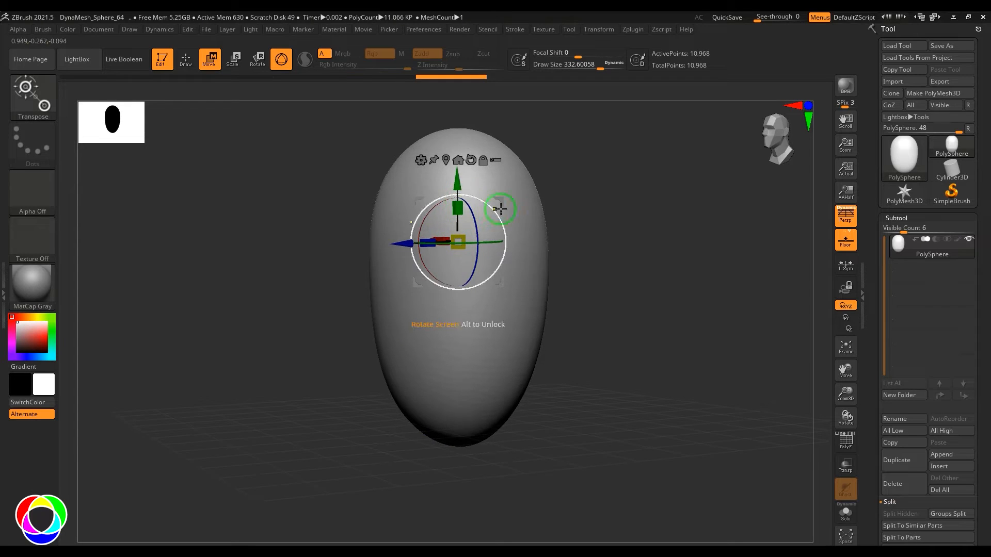
key(ctrl+z)
key(ctrl+z)
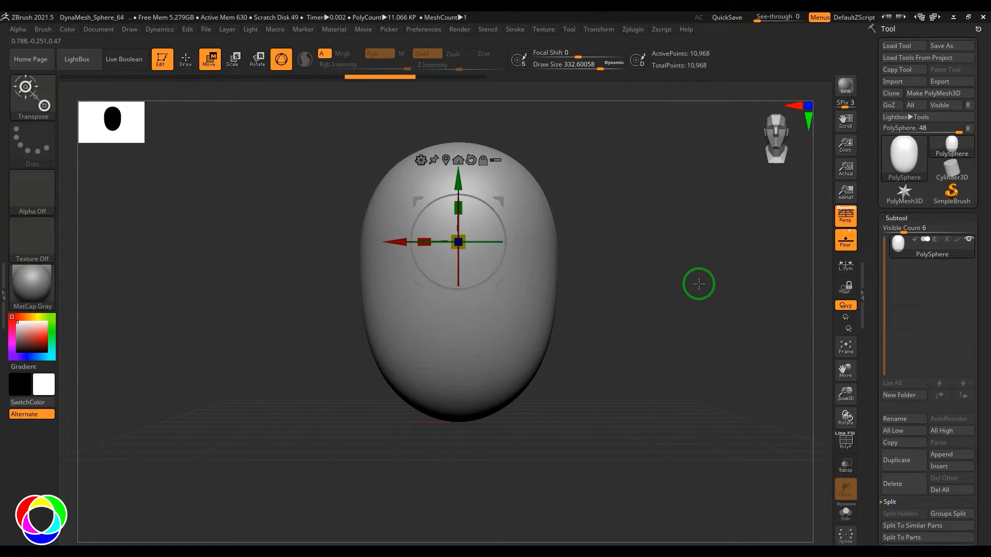
Narrow the capsule's sides symmetrically using the Move brush at a size of about 649.
key(b)
key(m)
key(v)
ctrl+right_drag(655, 314, 630, 321)
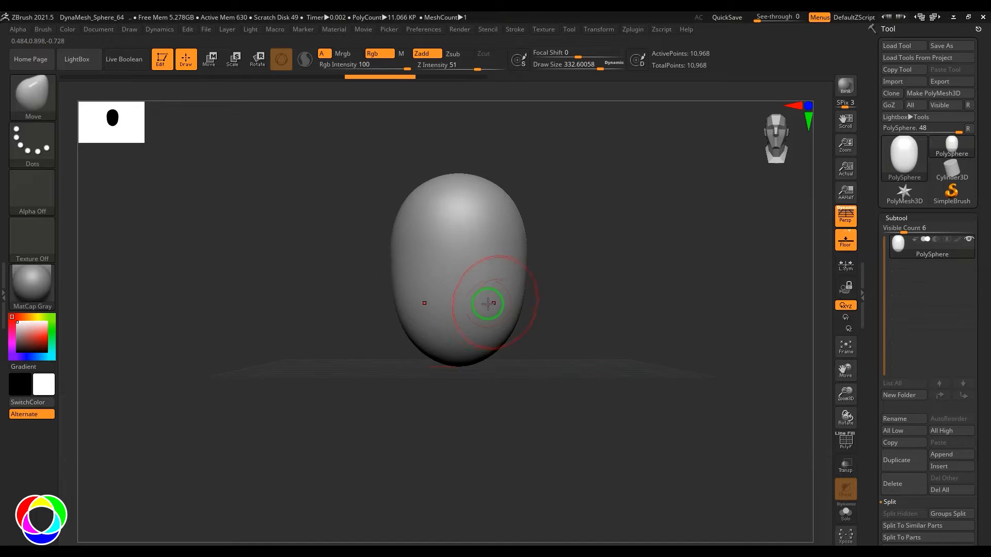
key(s)
mouse_move(492, 311)
mouse_down()
mouse_move(495, 327)
mouse_move(505, 270)
mouse_up()
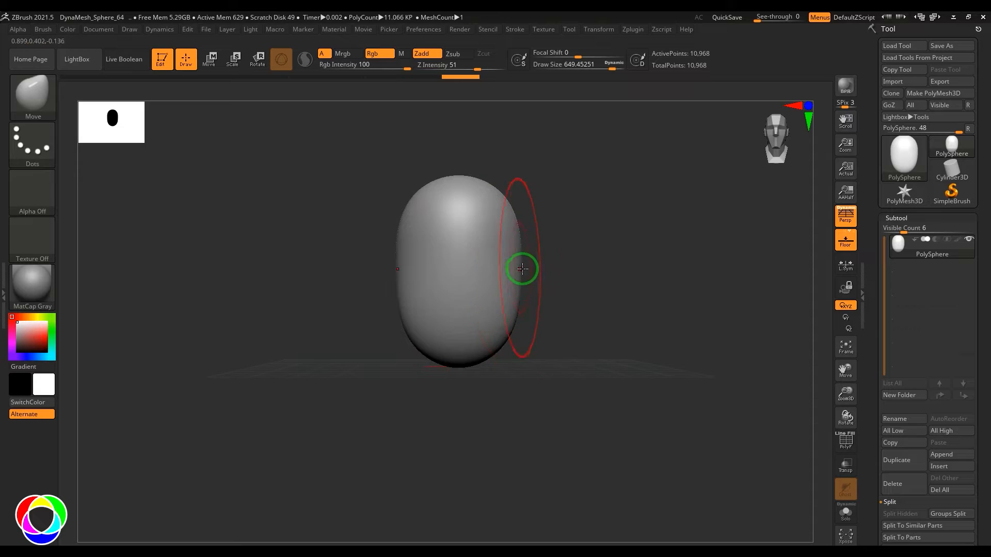
Pinch the capsule's middle into a slight waist and push its lower sides outward, with brush size about 521.
shift+drag(555, 273, 543, 273)
key(s)
drag(516, 264, 509, 266)
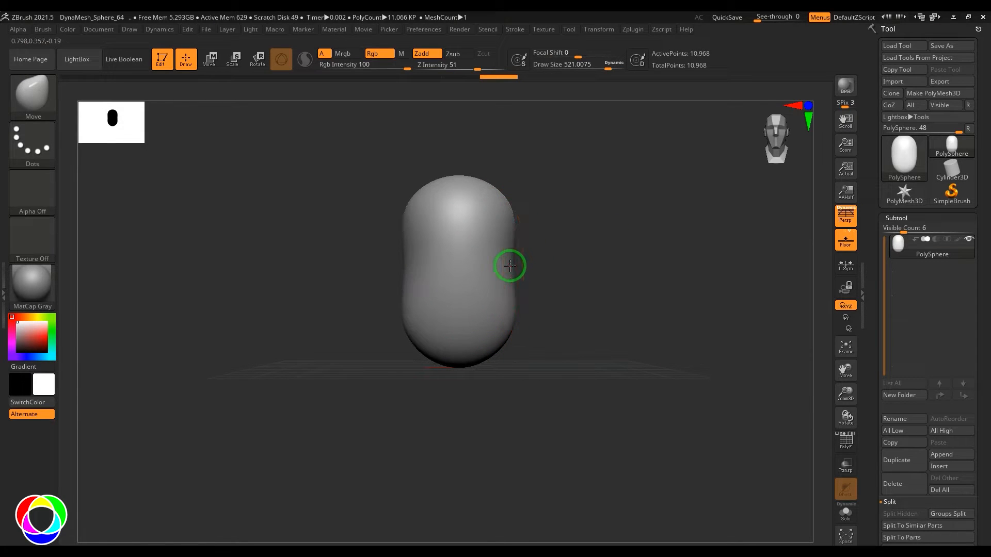
drag(514, 307, 520, 308)
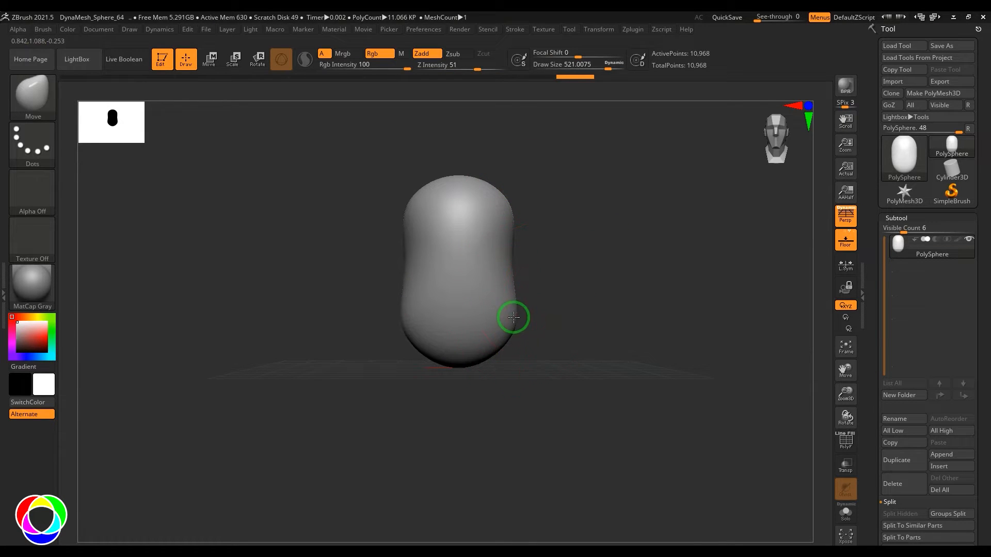
Try tapering the form's lower end to a narrow point with the Move brush, and undo the strokes.
drag(568, 369, 590, 354)
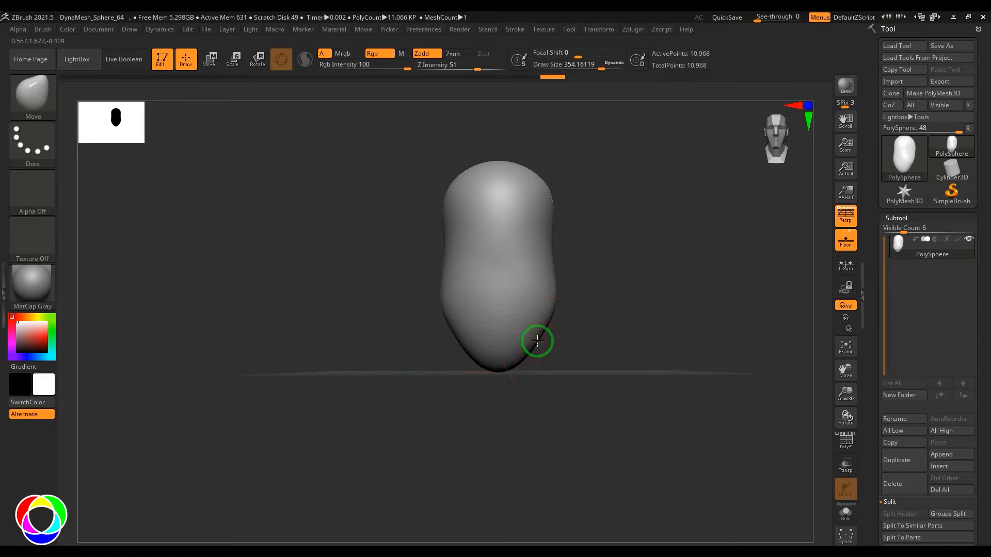
drag(557, 323, 554, 353)
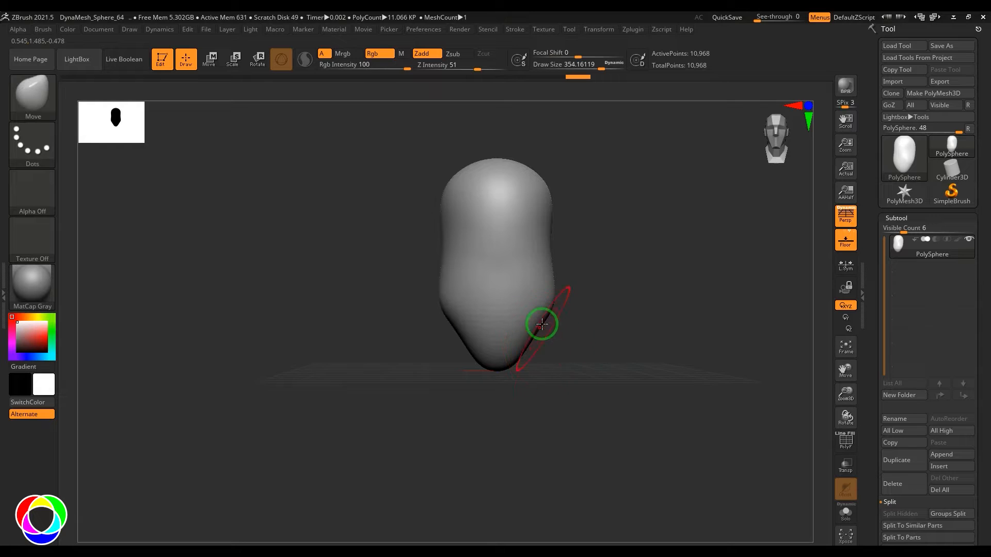
alt+drag(604, 283, 609, 309)
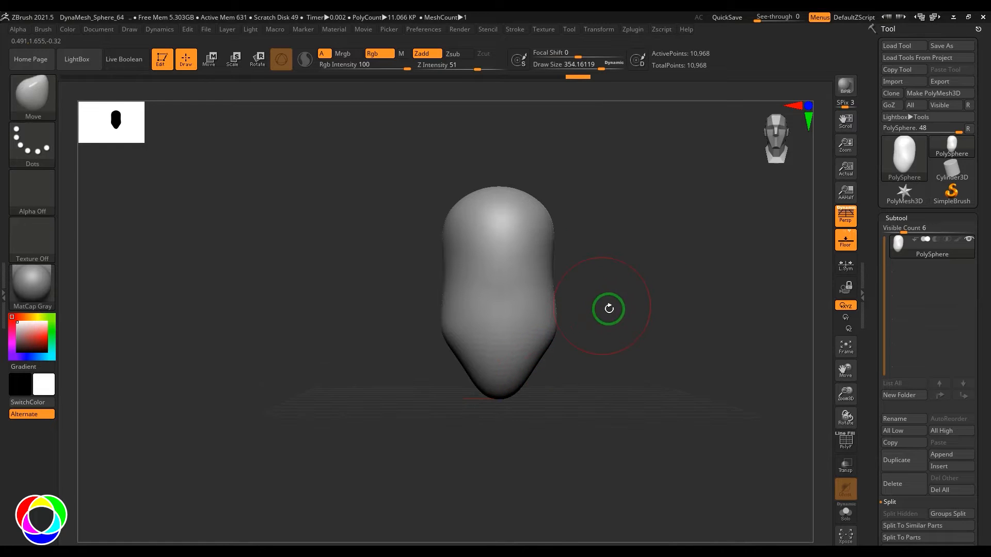
key(ctrl+z)
key(ctrl+z)
key(ctrl+z)
key(ctrl+z)
key(ctrl+z)
key(ctrl+z)
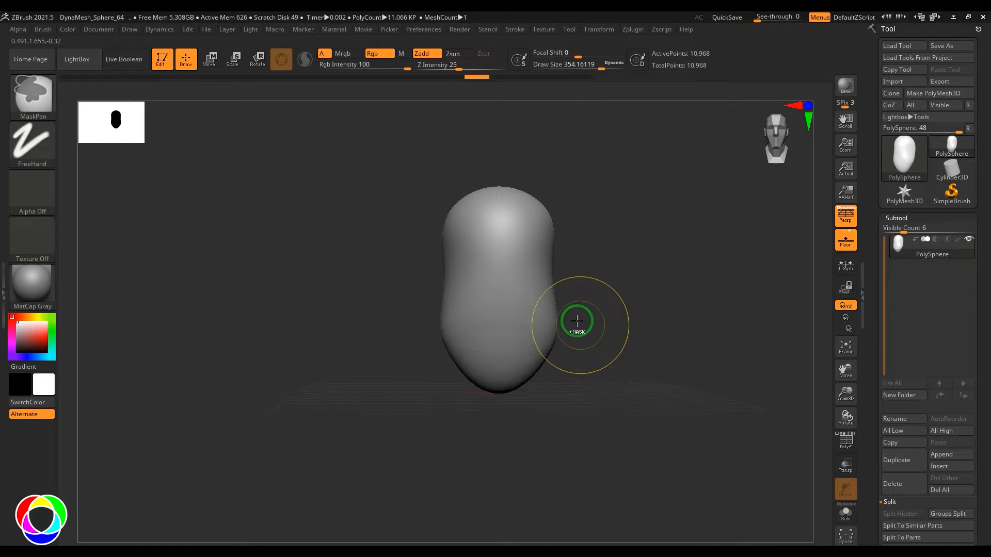
Shorten and round the form's lower end using the Move brush at a size of about 451.
key(s)
drag(520, 348, 529, 347)
mouse_move(503, 349)
mouse_down()
mouse_move(508, 338)
mouse_move(535, 369)
mouse_move(510, 340)
mouse_move(545, 324)
mouse_up()
key(ctrl+z)
key(s)
key(s)
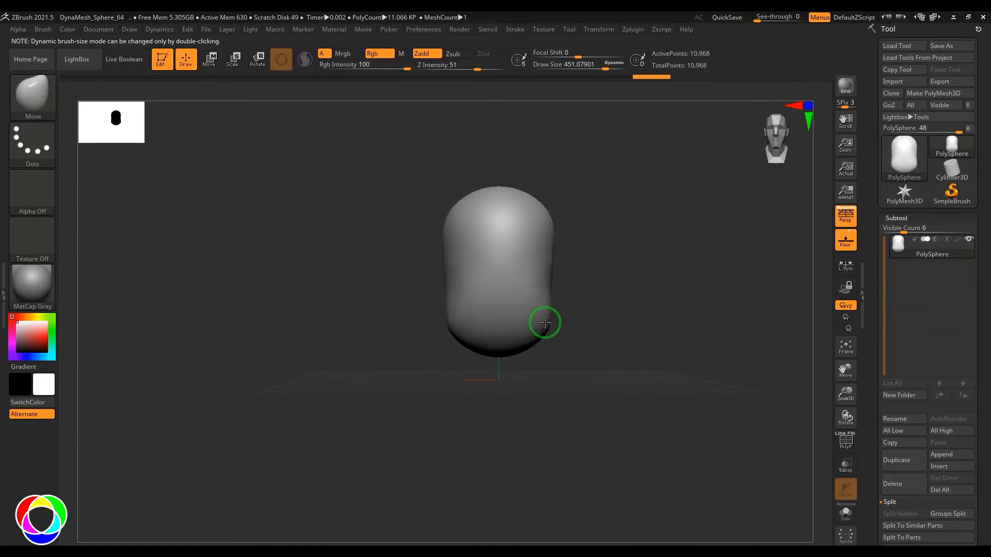
Straighten the form's sides from the front and slim its depth in profile using the Move brush.
drag(551, 225, 545, 228)
shift+right_drag(545, 267, 659, 270)
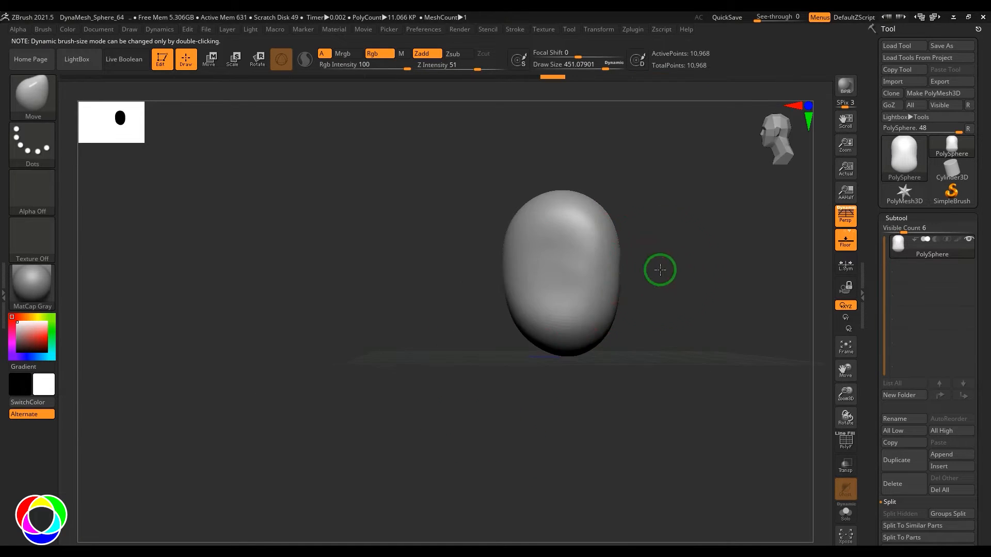
key(s)
mouse_move(614, 274)
mouse_down()
mouse_move(625, 274)
mouse_move(611, 274)
mouse_up()
drag(510, 273, 523, 273)
mouse_move(688, 259)
shift+right_down()
mouse_move(717, 263)
mouse_move(592, 311)
shift+right_up()
mouse_move(492, 287)
shift+mouse_down()
mouse_move(489, 279)
mouse_move(516, 326)
shift+mouse_up()
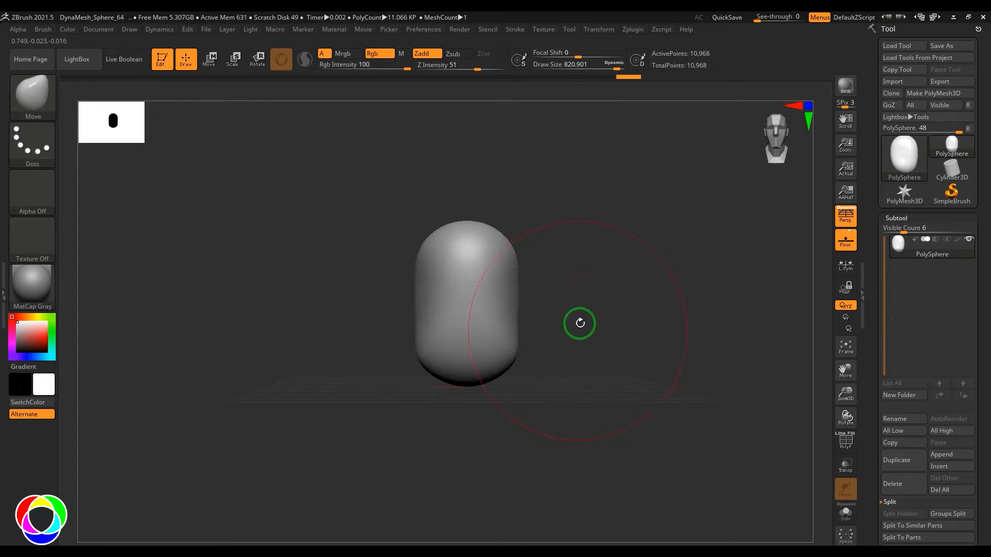
Append a Sphere3D as a new subtool to the torso form.
click(959, 459)
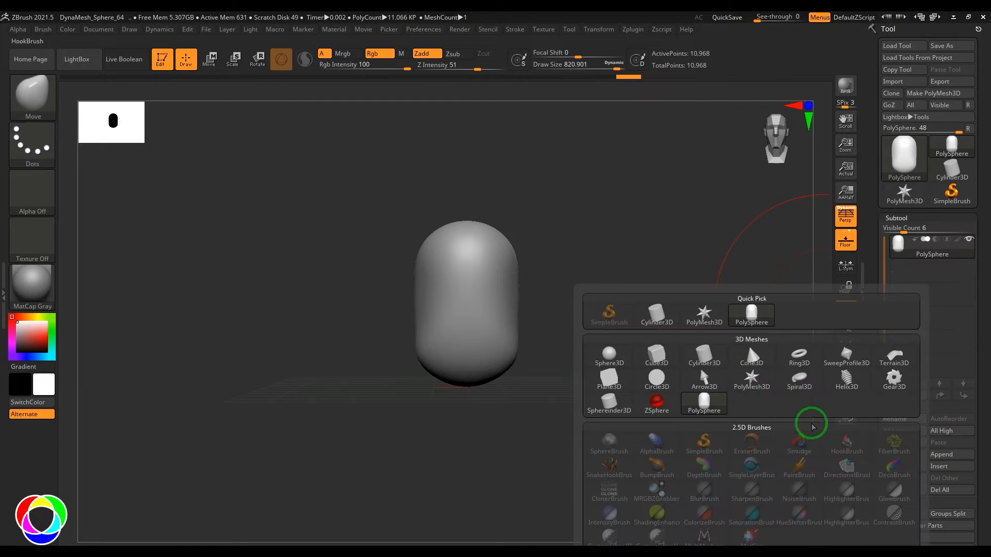
click(630, 352)
alt+right_drag(485, 285, 483, 308)
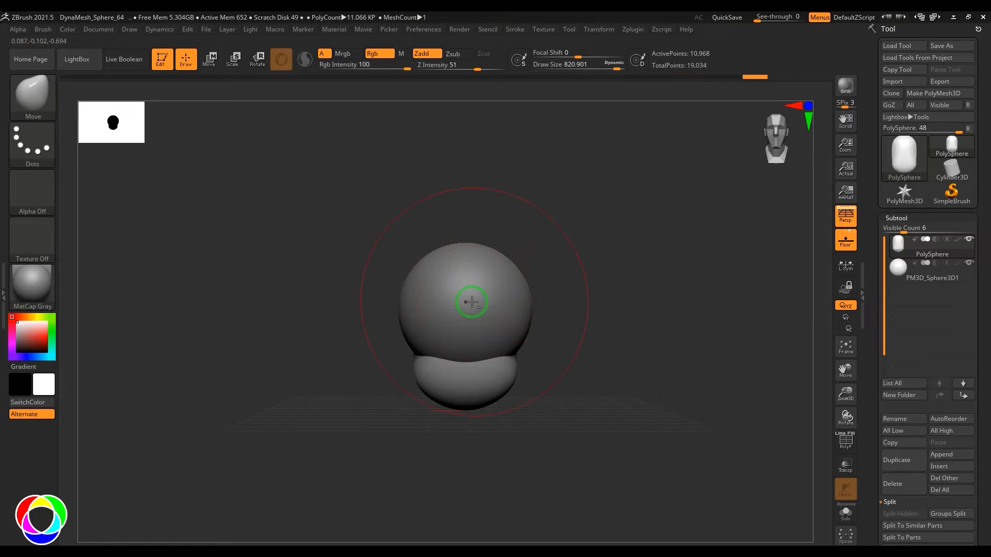
Select the new sphere subtool, move it up to the capsule's upper end and scale it down uniformly with the gizmo.
click(875, 267)
key(w)
drag(459, 297, 459, 251)
shift+right_drag(595, 264, 586, 248)
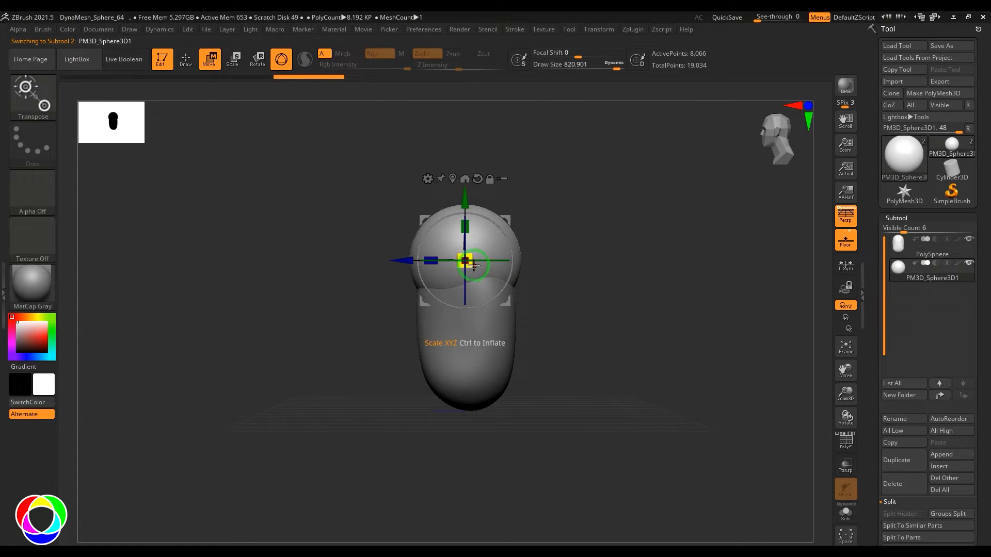
shift+right_drag(489, 282, 666, 283)
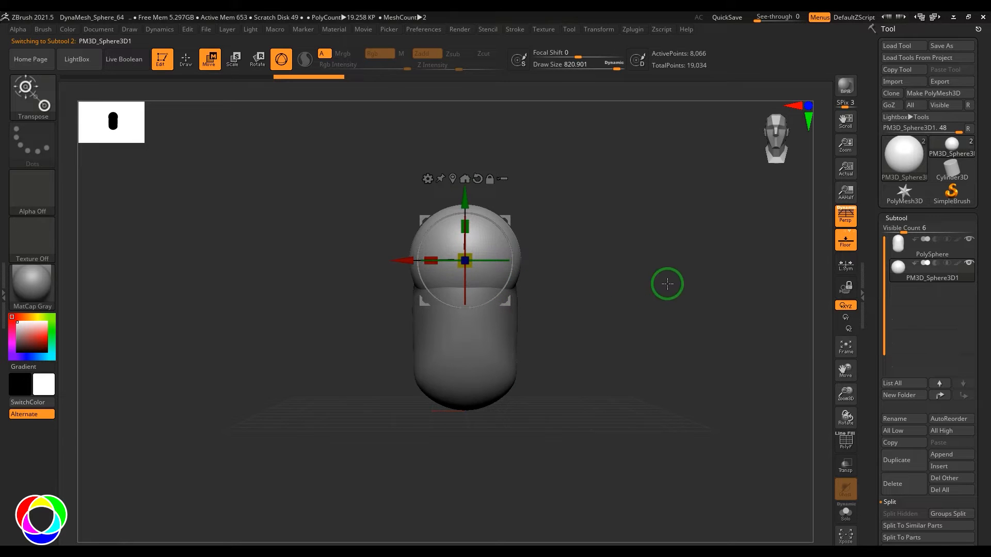
Widen the upper sphere sideways into a chest mass using the Move brush, reducing its size to about 599 and then 343.
key(b)
key(m)
key(v)
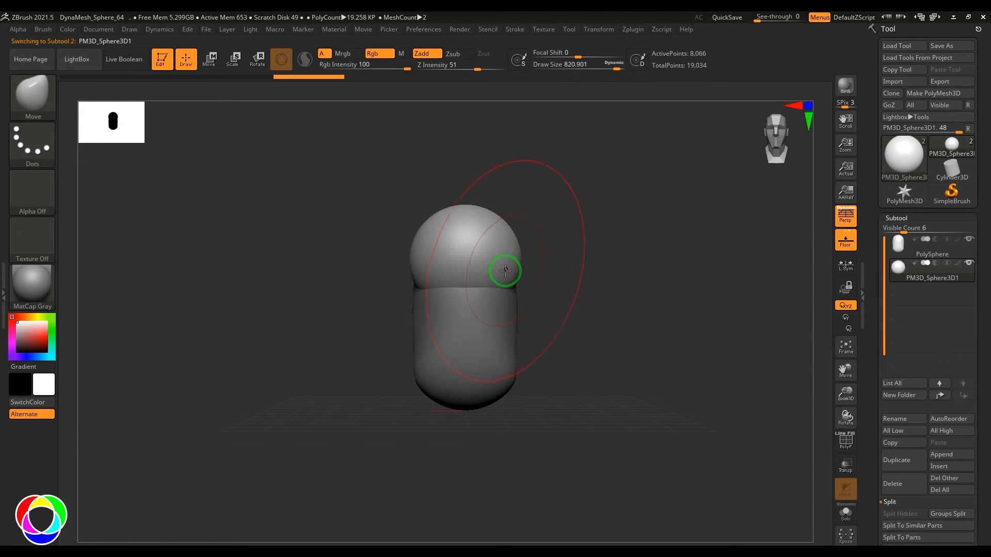
key(s)
click(506, 272)
drag(517, 263, 527, 264)
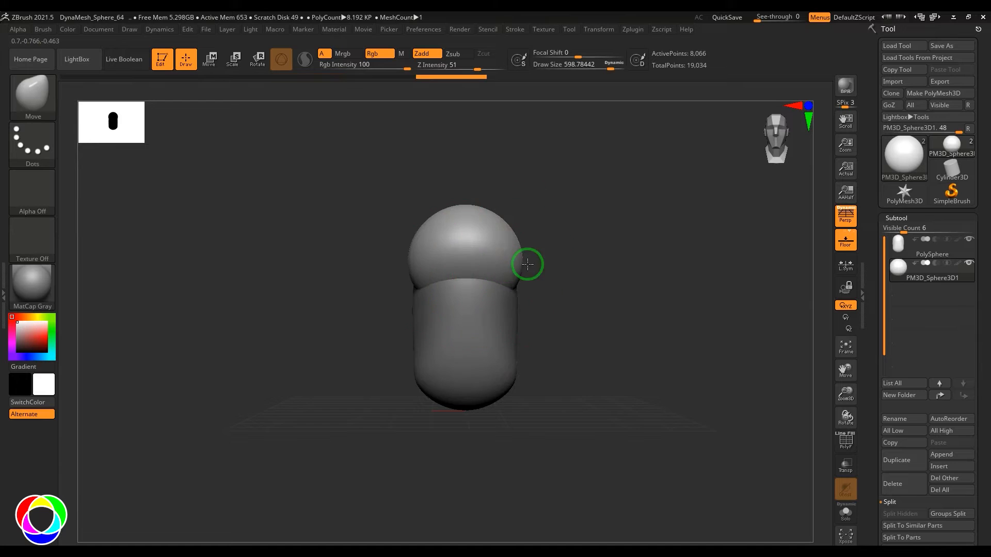
key(s)
click(515, 235)
drag(522, 235, 526, 231)
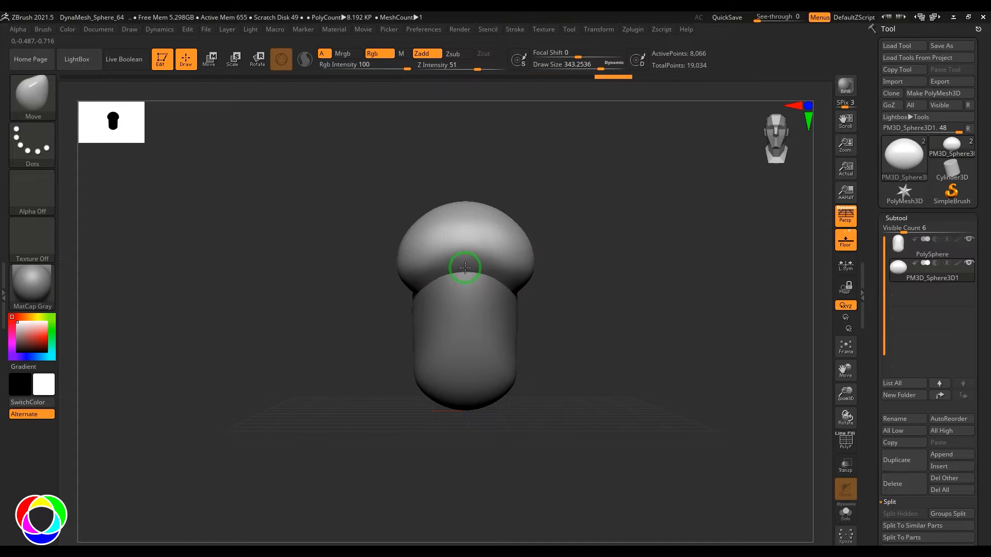
Carve a vertical groove down the middle of the chest mass with the DamStandard brush, undoing the first stroke and redrawing it.
key(b)
key(d)
key(s)
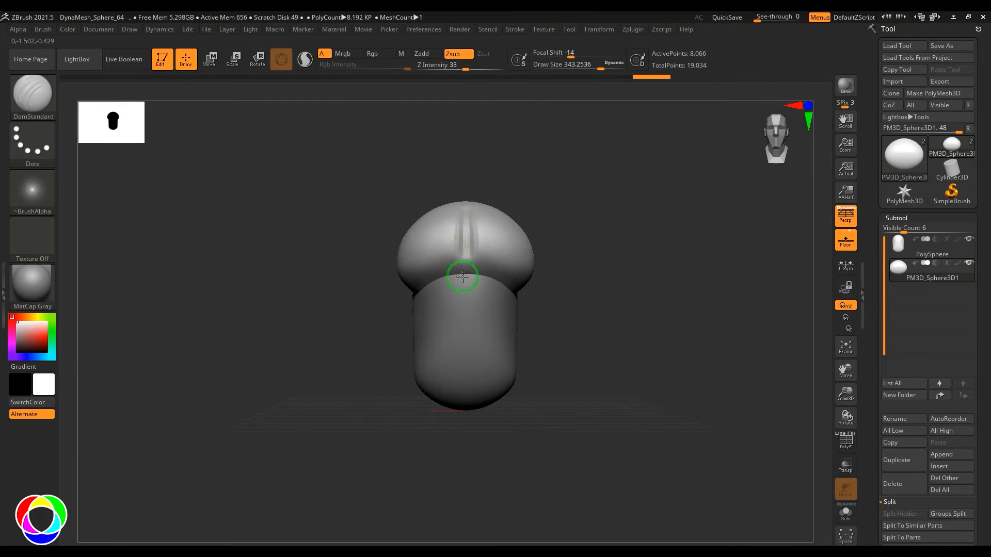
key(ctrl+z)
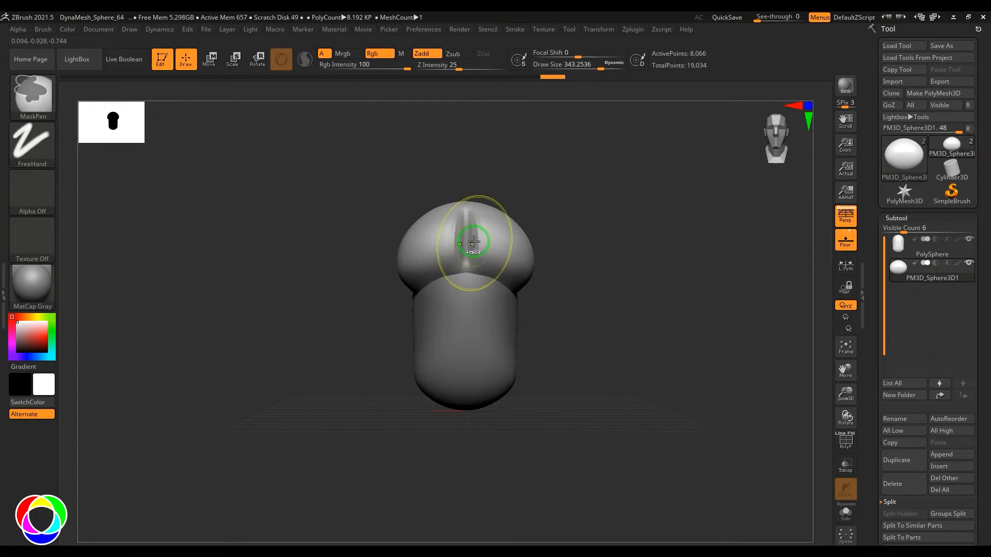
mouse_move(464, 205)
mouse_down()
mouse_move(454, 272)
mouse_move(491, 221)
mouse_up()
drag(593, 242, 671, 232)
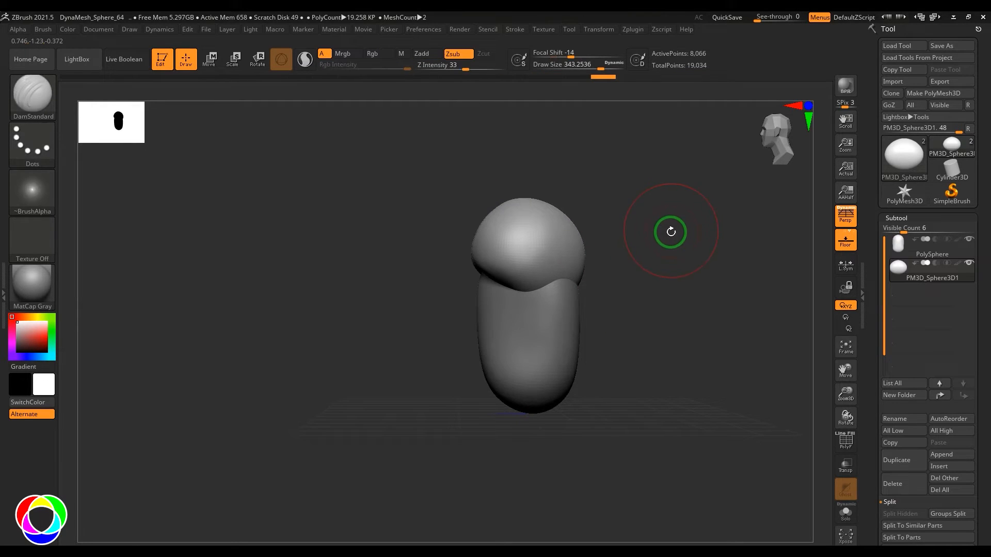
Push in the upper front of the chest mass in profile using the Move brush at a size of about 438.
key(b)
key(m)
key(v)
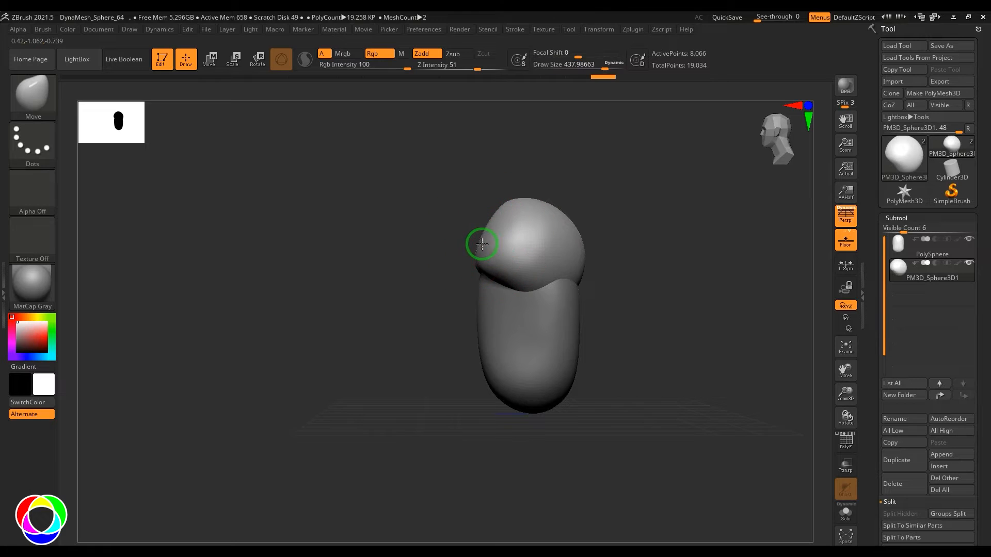
shift+drag(662, 246, 698, 246)
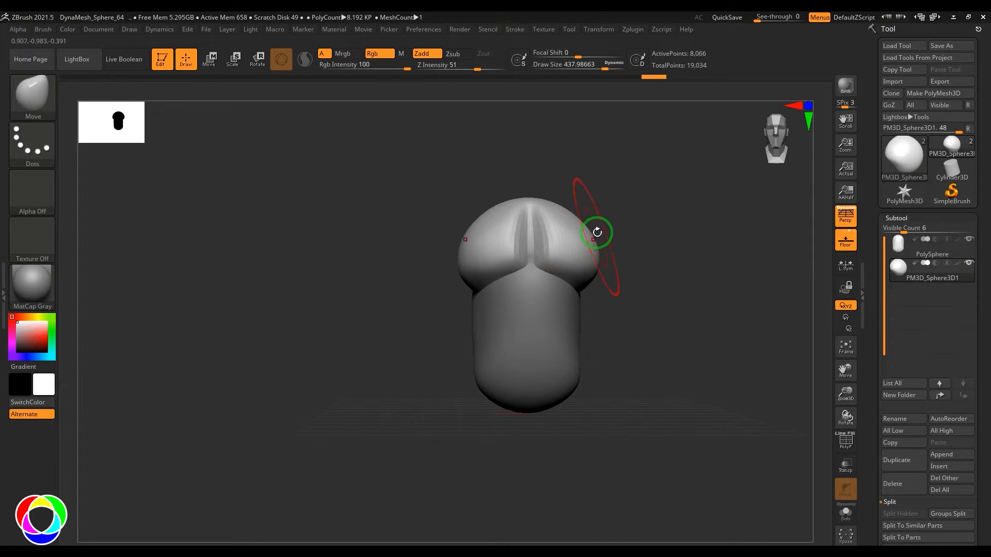
Flatten the top of the chest mass and pull its sides outward with the Move brush, enlarging it to about 685.
alt+drag(633, 222, 578, 230)
drag(521, 219, 527, 207)
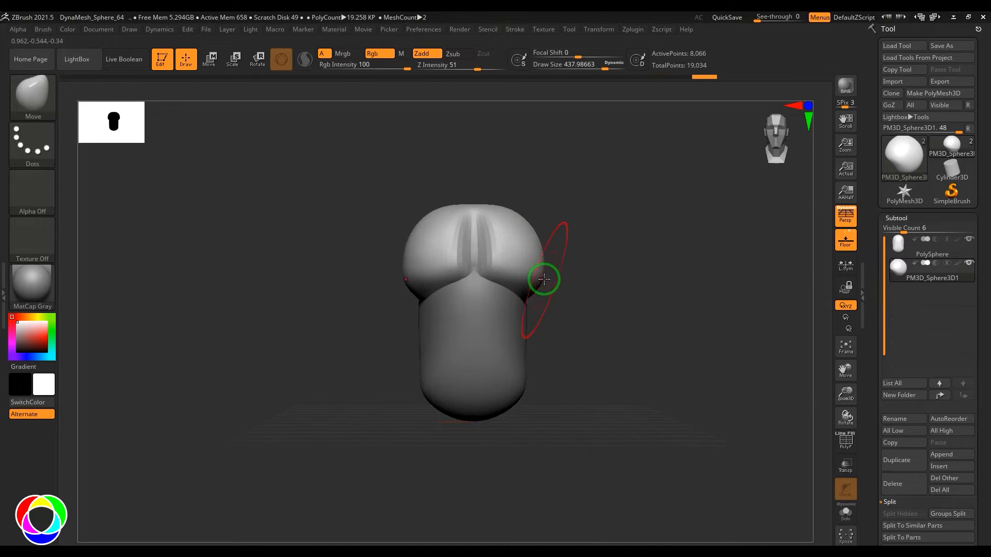
drag(544, 279, 560, 274)
drag(536, 235, 543, 231)
drag(638, 223, 673, 224)
mouse_move(636, 260)
shift+mouse_down()
mouse_move(683, 261)
mouse_move(672, 261)
shift+mouse_up()
drag(605, 257, 589, 258)
mouse_move(671, 261)
shift+mouse_down()
mouse_move(732, 263)
mouse_move(619, 253)
mouse_move(616, 279)
shift+mouse_up()
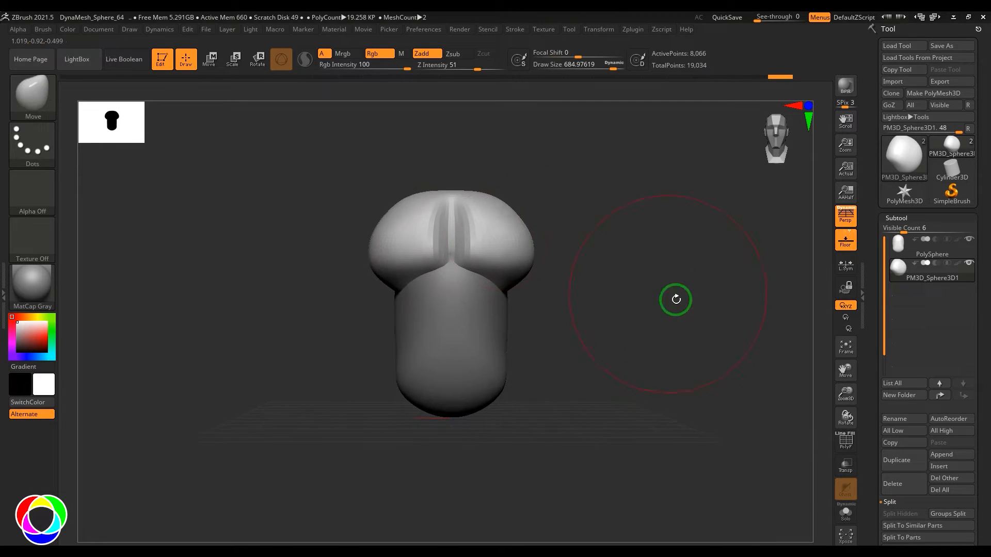
Turn on the Polyframe display and hide its wireframe lines, leaving only the polygroup colour fill.
click(846, 441)
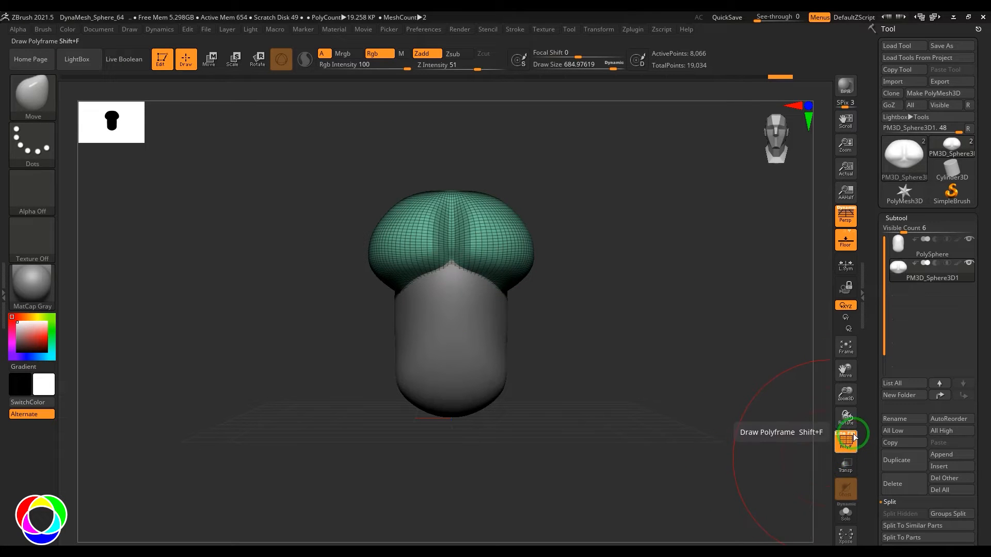
click(851, 435)
click(850, 434)
click(840, 434)
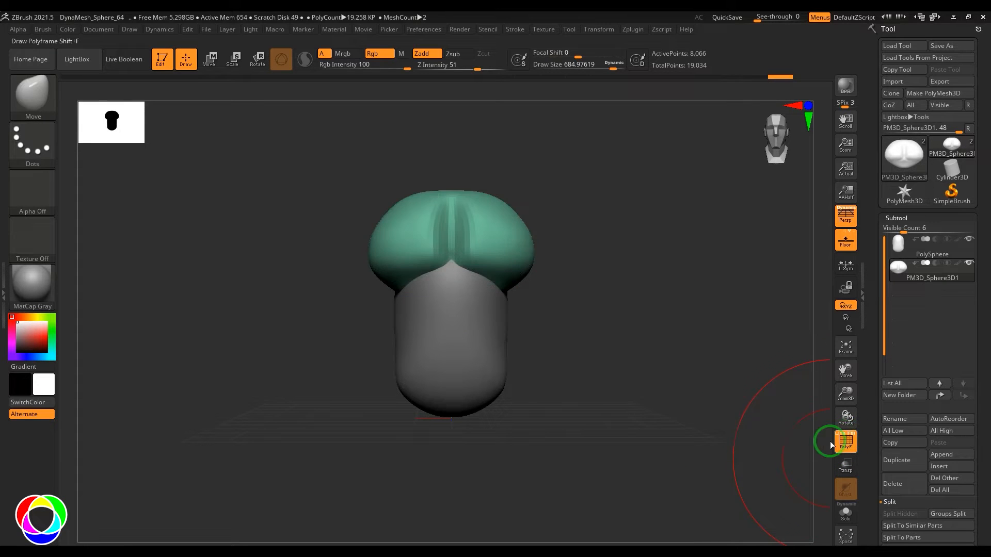
Append a Sphere3D as a new subtool, select it and raise it under the chest mass with the gizmo.
drag(591, 282, 674, 267)
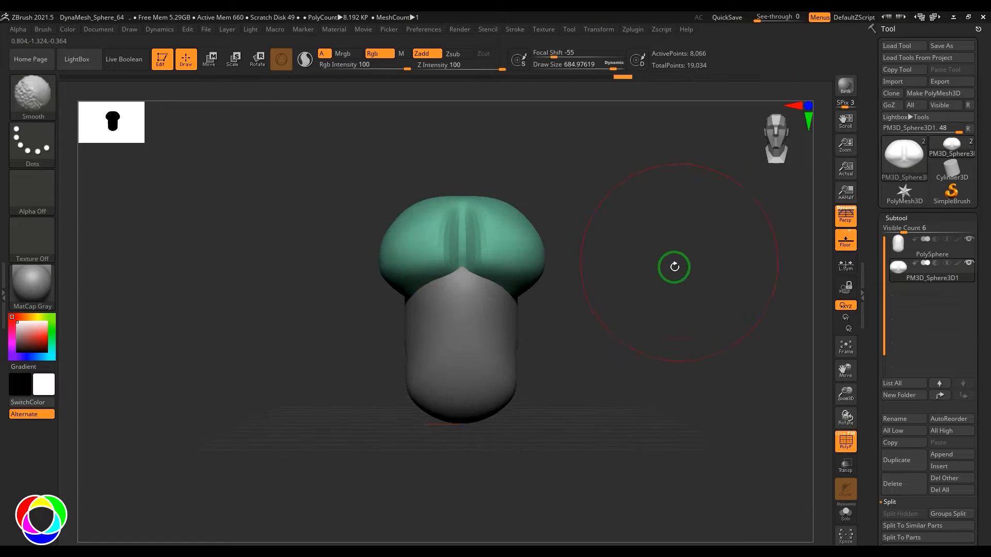
click(941, 455)
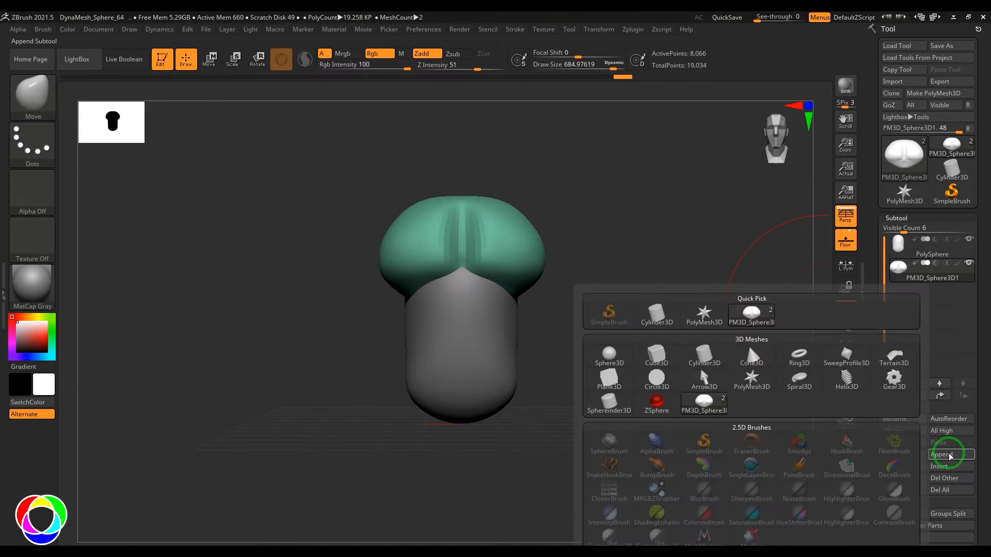
click(654, 351)
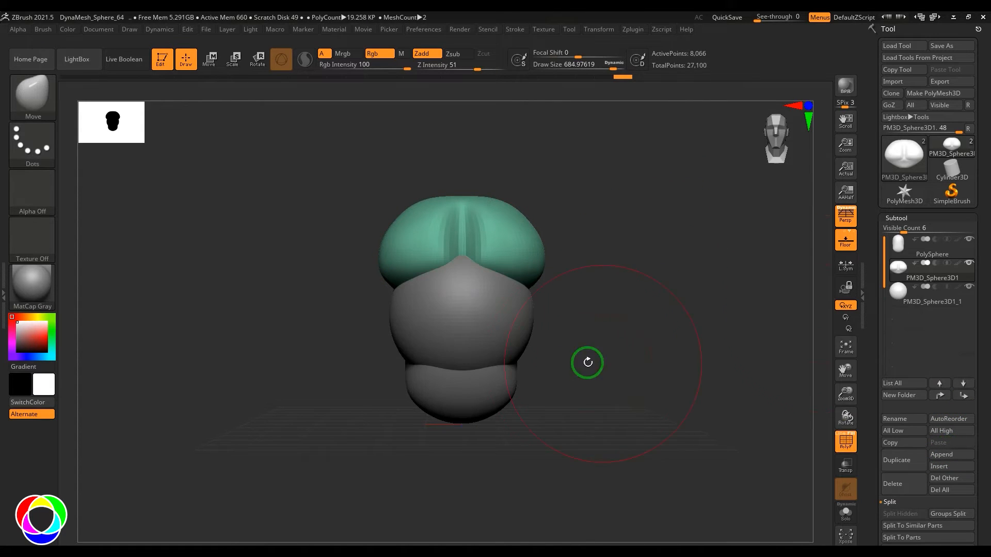
alt+click(457, 324)
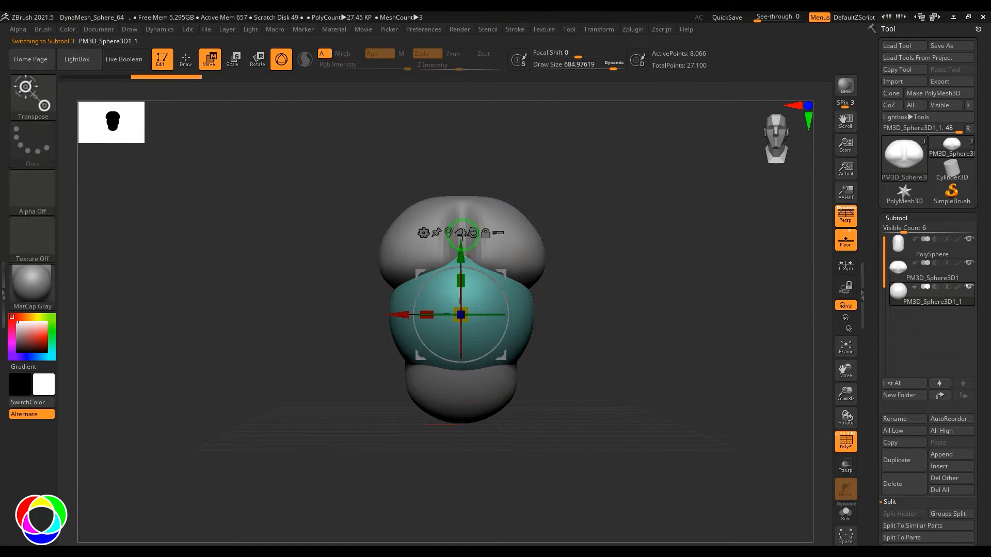
drag(462, 256, 463, 239)
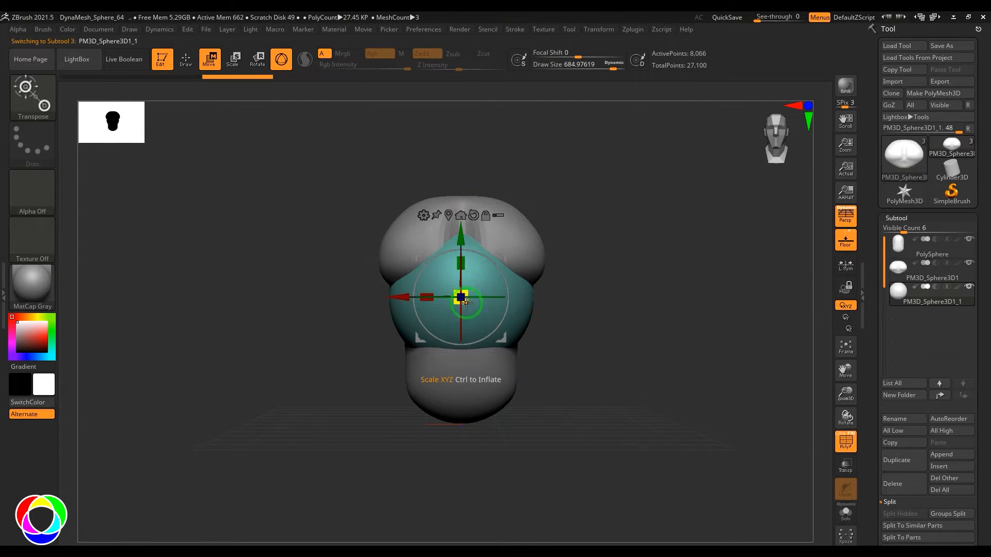
Try to scale the new sphere and reshape it under the chest with the Move brush at sizes of about 492 to 780.
drag(462, 297, 529, 306)
key(b)
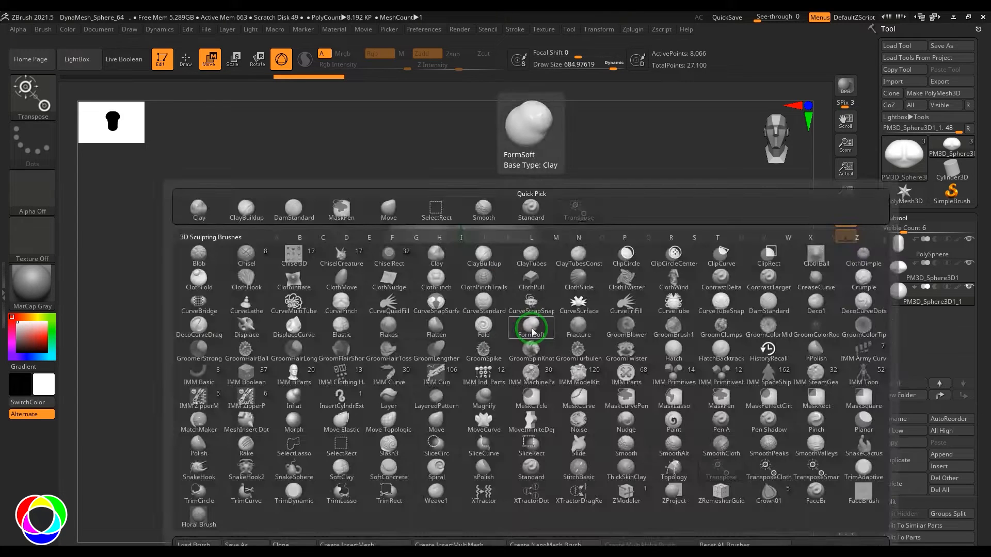
key(m)
key(v)
drag(627, 312, 564, 306)
drag(433, 301, 472, 320)
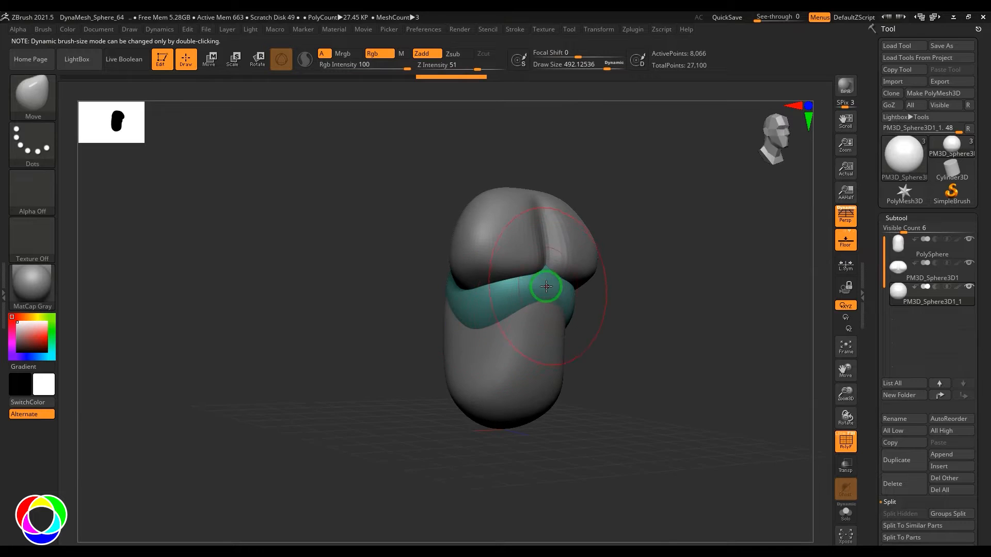
mouse_move(676, 293)
mouse_down()
mouse_move(562, 250)
mouse_move(606, 312)
mouse_move(633, 287)
mouse_move(624, 287)
mouse_up()
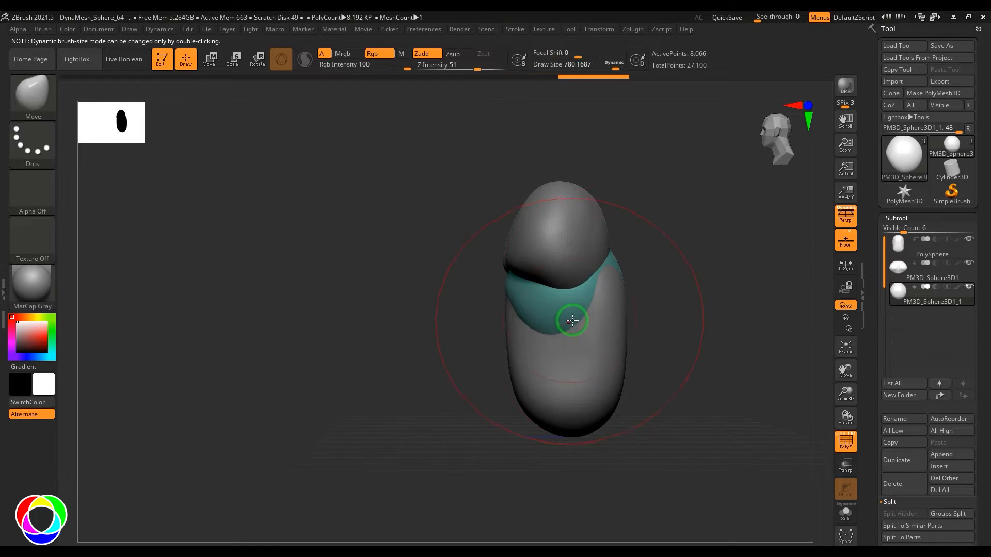
key(])
mouse_move(590, 307)
mouse_down()
mouse_move(706, 308)
mouse_move(547, 308)
mouse_up()
key(s)
drag(539, 308, 519, 310)
drag(562, 285, 569, 282)
mouse_move(627, 305)
mouse_down()
mouse_move(650, 308)
mouse_move(659, 289)
mouse_move(640, 306)
mouse_up()
Undo the new sphere's scaling and Move brush reshaping.
key(ctrl+z)
key(ctrl+z)
key(ctrl+z)
key(ctrl+z)
key(ctrl+z)
key(ctrl+z)
key(ctrl+z)
key(ctrl+z)
key(ctrl+z)
Set the brush size to about 741 and scale the sphere under the chest uniformly with the gizmo.
key(s)
drag(508, 351, 530, 352)
key(w)
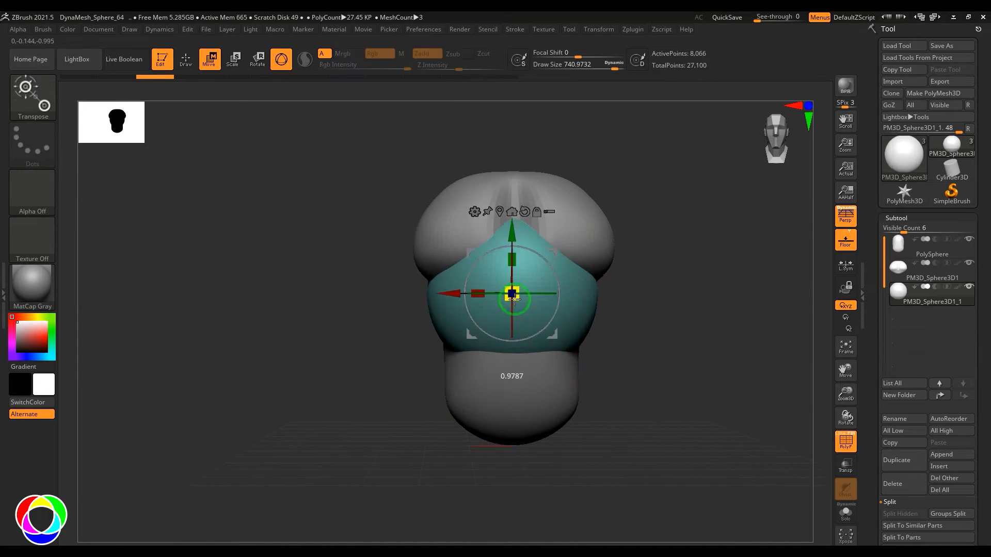
drag(512, 293, 495, 296)
key(q)
Shape the sphere under the chest into a rib-cage band from front and side with the Move brush, reducing its size to about 388.
drag(553, 305, 549, 293)
drag(707, 305, 635, 299)
key(s)
drag(631, 299, 620, 300)
mouse_move(715, 295)
mouse_down()
mouse_move(771, 292)
mouse_move(707, 300)
mouse_up()
drag(640, 298, 614, 298)
drag(681, 310, 732, 305)
key(s)
mouse_move(636, 295)
mouse_down()
mouse_move(626, 294)
mouse_move(629, 283)
mouse_up()
drag(769, 289, 656, 290)
drag(574, 304, 562, 303)
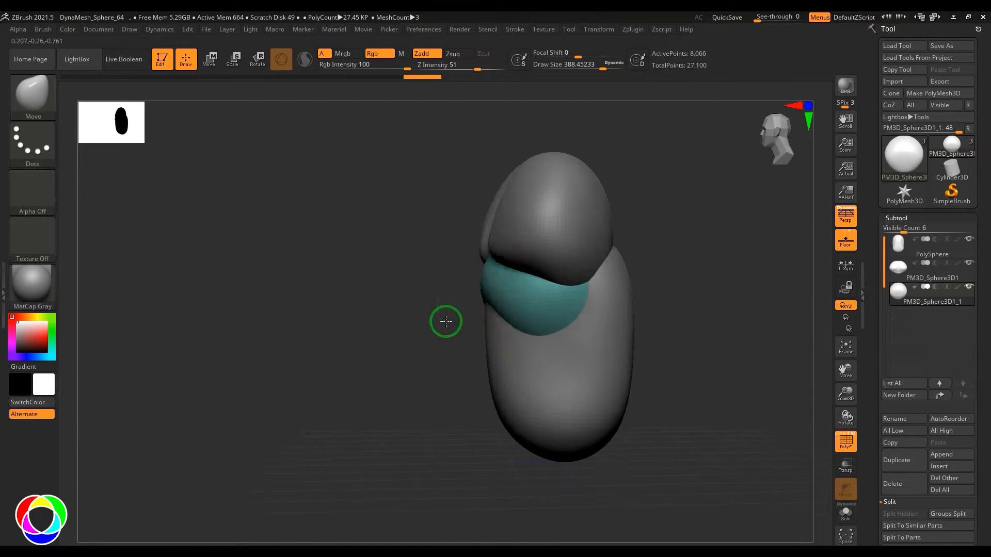
mouse_move(445, 320)
mouse_down()
mouse_move(486, 281)
mouse_move(537, 303)
mouse_move(425, 285)
mouse_move(526, 310)
mouse_up()
Pull the outer sides of the rib-cage band outward from below using the Move brush at a size of about 216.
key(s)
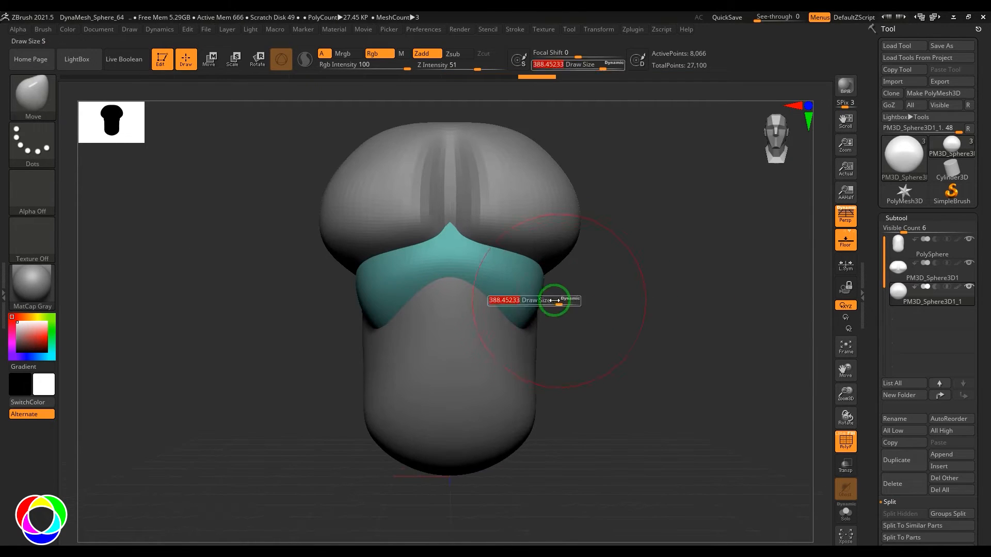
drag(585, 291, 630, 258)
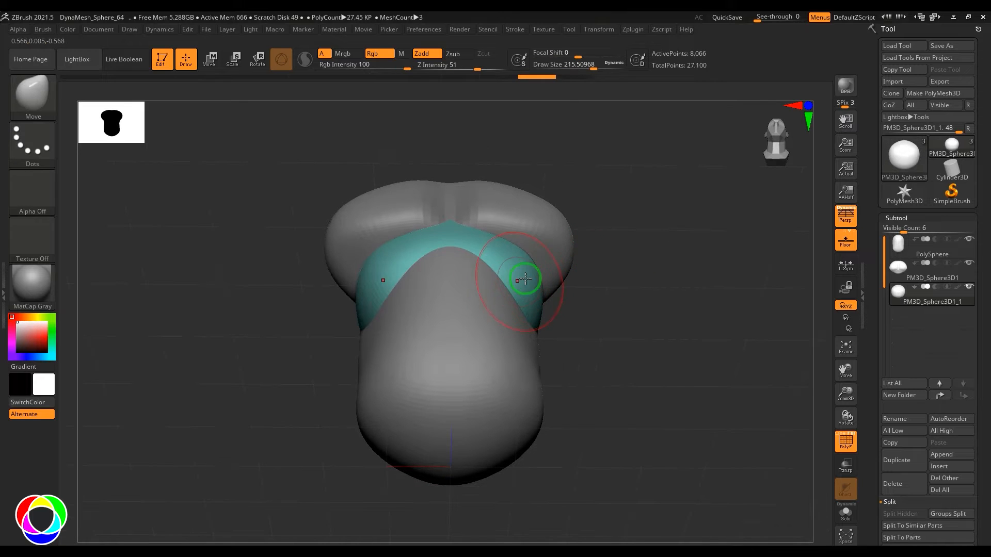
drag(541, 302, 577, 308)
drag(647, 289, 623, 340)
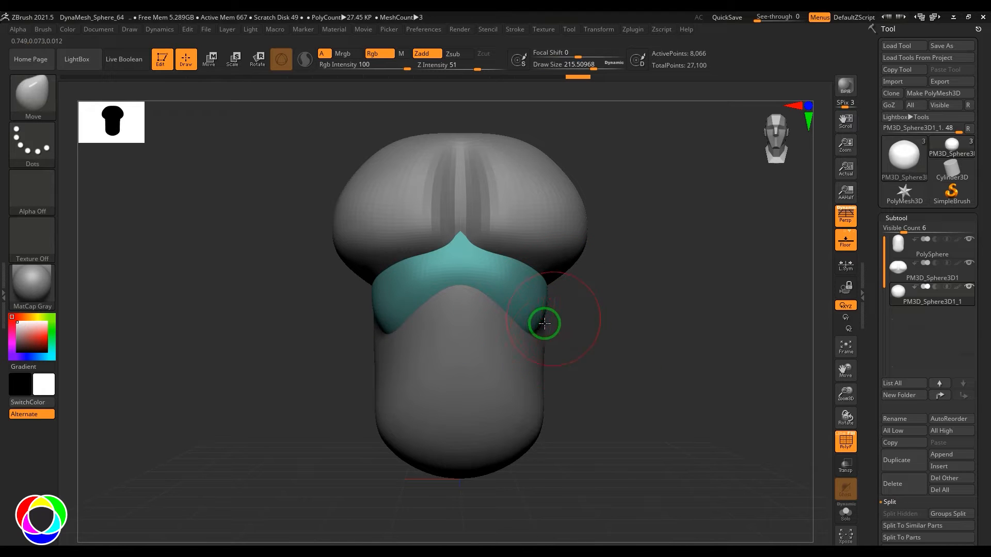
Switch to the ClayBuildup brush and smooth the outer lower ends of the rib-cage band.
key(b)
key(c)
key(b)
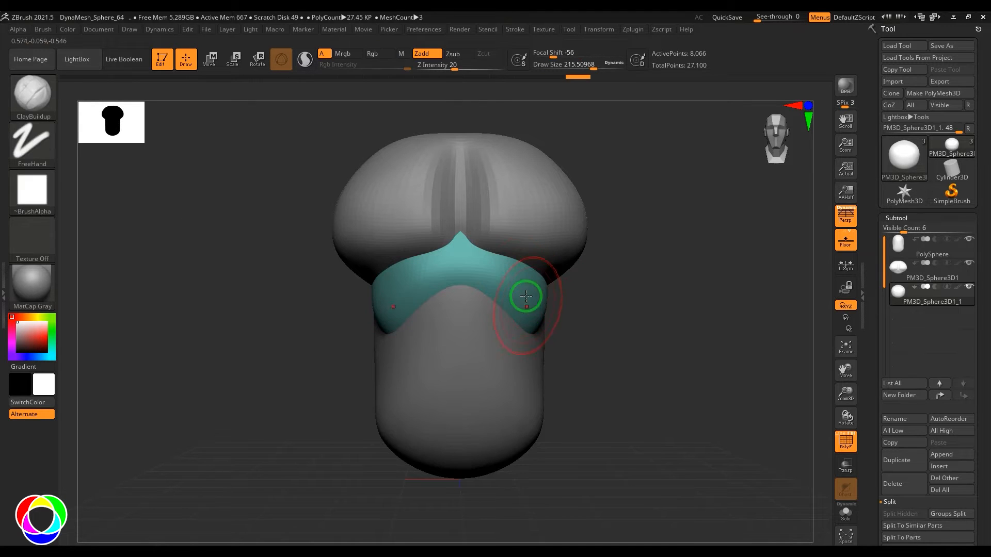
shift+drag(537, 305, 546, 301)
mouse_move(609, 305)
mouse_down()
mouse_move(635, 307)
mouse_move(654, 288)
mouse_move(655, 308)
mouse_up()
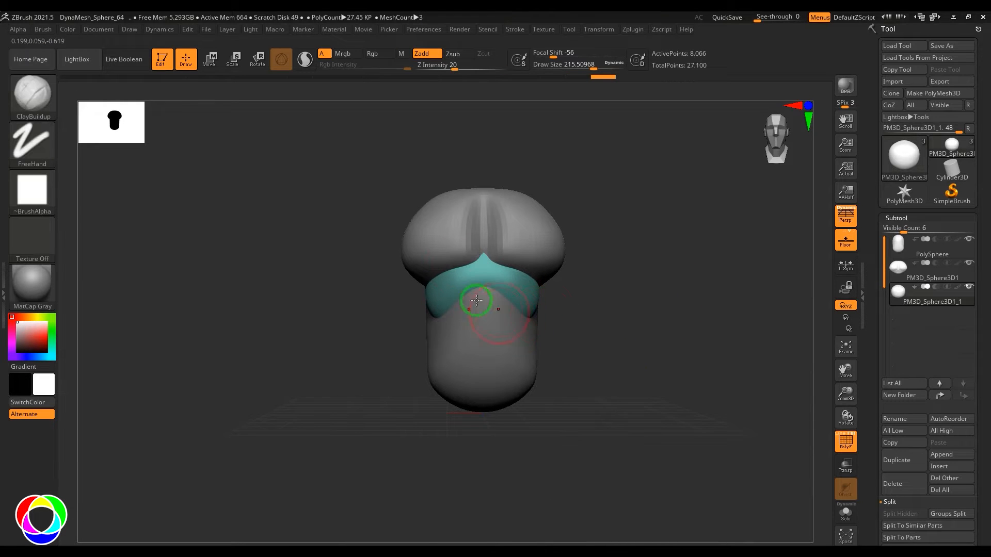
drag(573, 345, 630, 329)
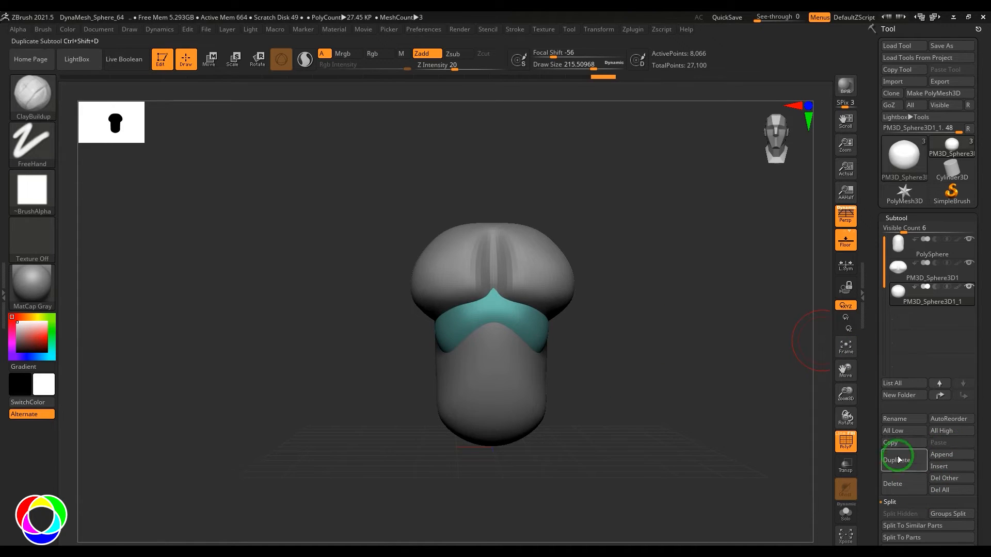
Append another Sphere3D as a subtool, select it and activate its move gizmo.
click(945, 455)
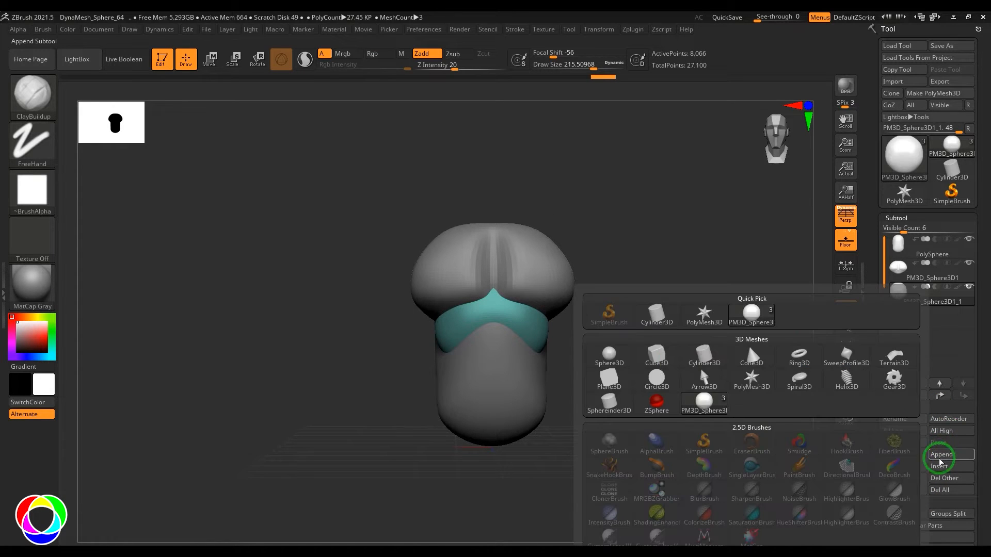
click(635, 352)
alt+click(510, 366)
key(w)
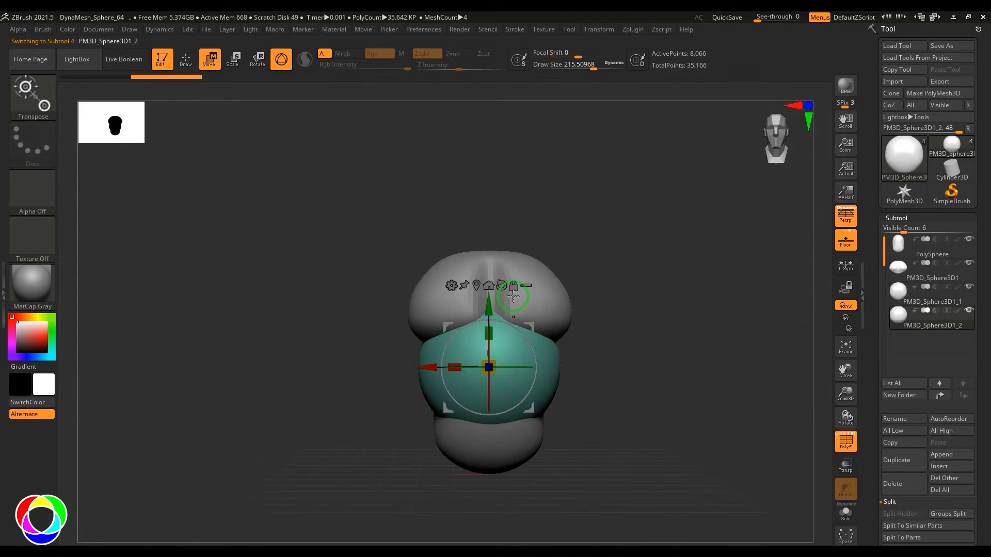
Move the new sphere up above the chest and scale it down uniformly to about half its size.
drag(488, 303, 489, 174)
mouse_move(909, 293)
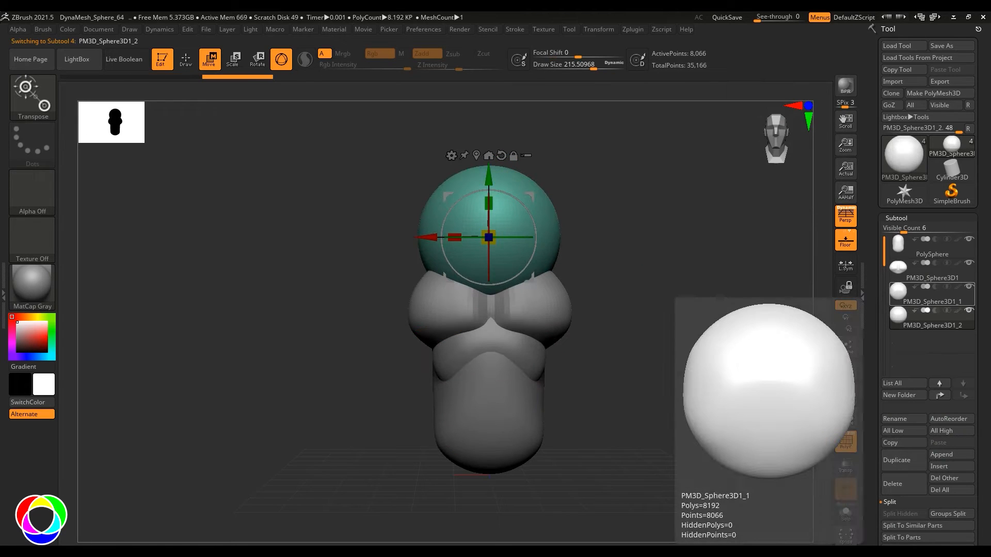
drag(618, 226, 637, 258)
drag(496, 274, 499, 253)
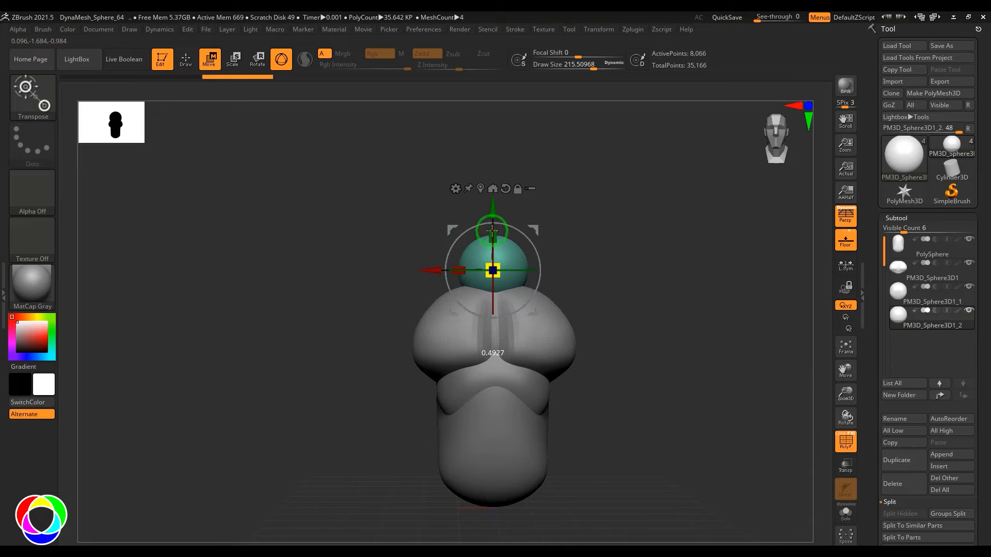
Stretch the upper sphere vertically into a narrow neck form and lower it into the top of the chest.
drag(647, 249, 640, 235)
drag(499, 227, 496, 284)
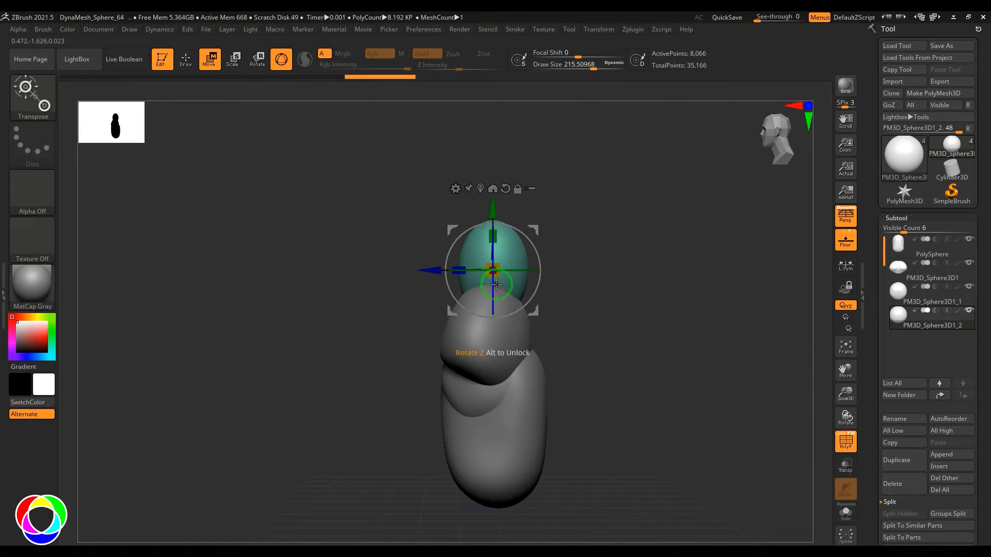
drag(614, 264, 673, 273)
drag(492, 205, 491, 215)
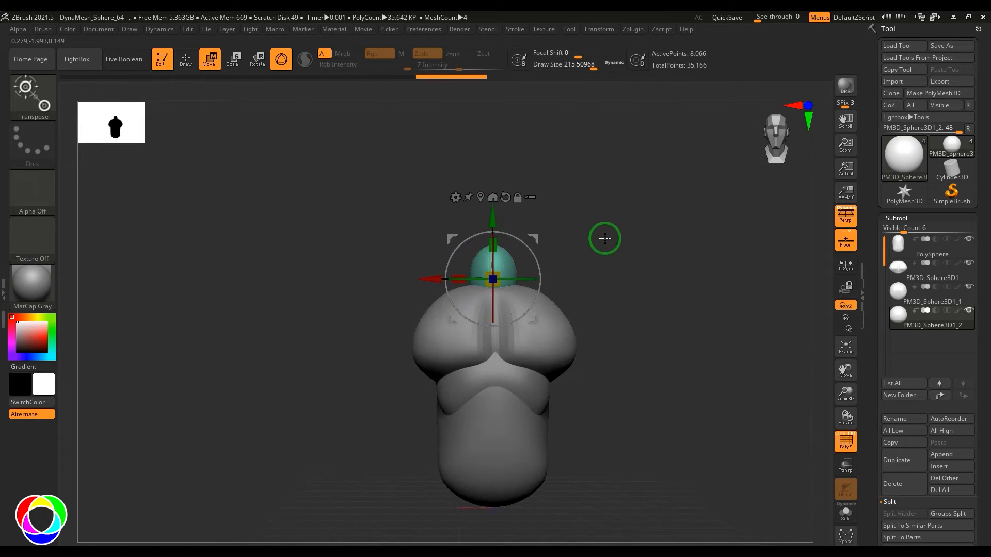
drag(638, 241, 593, 248)
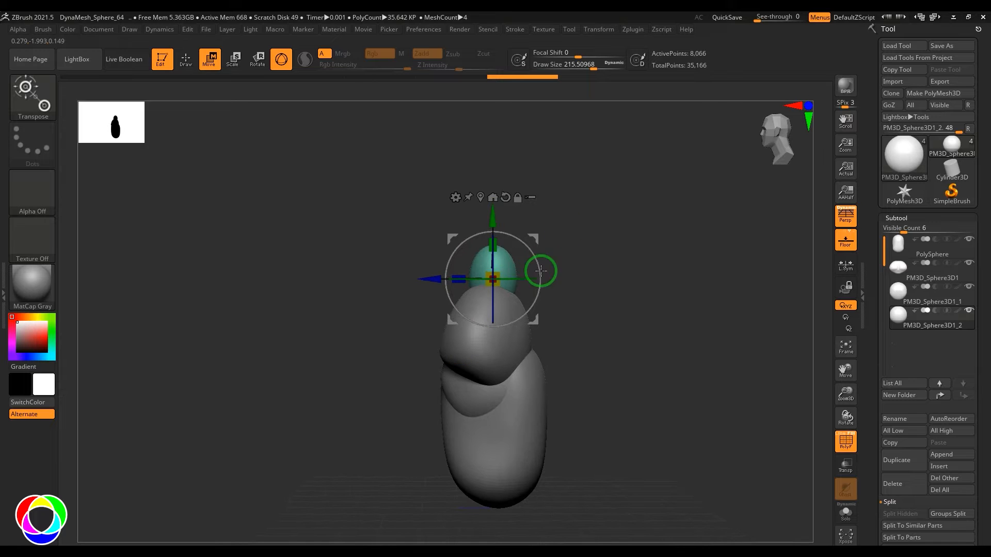
mouse_move(496, 249)
mouse_down()
mouse_move(531, 239)
mouse_move(544, 279)
mouse_up()
Shape the neck form in profile and from the front using the Move brush at a size of about 256.
key(b)
key(m)
key(v)
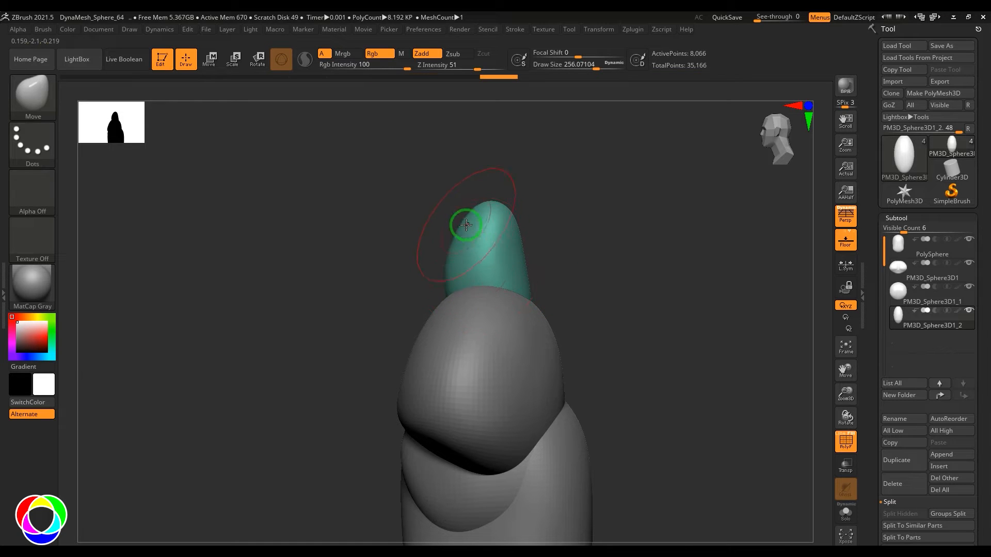
drag(584, 283, 610, 250)
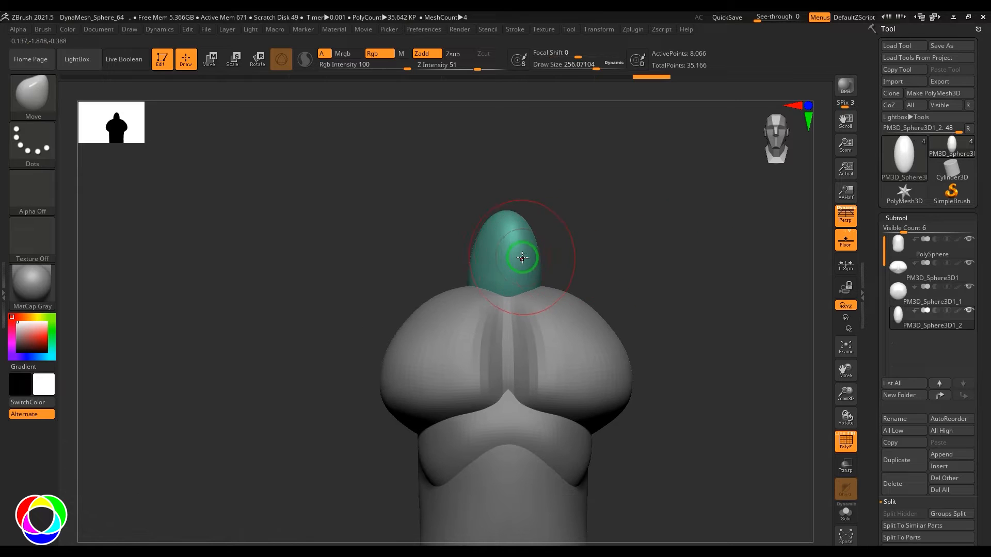
key(ctrl)
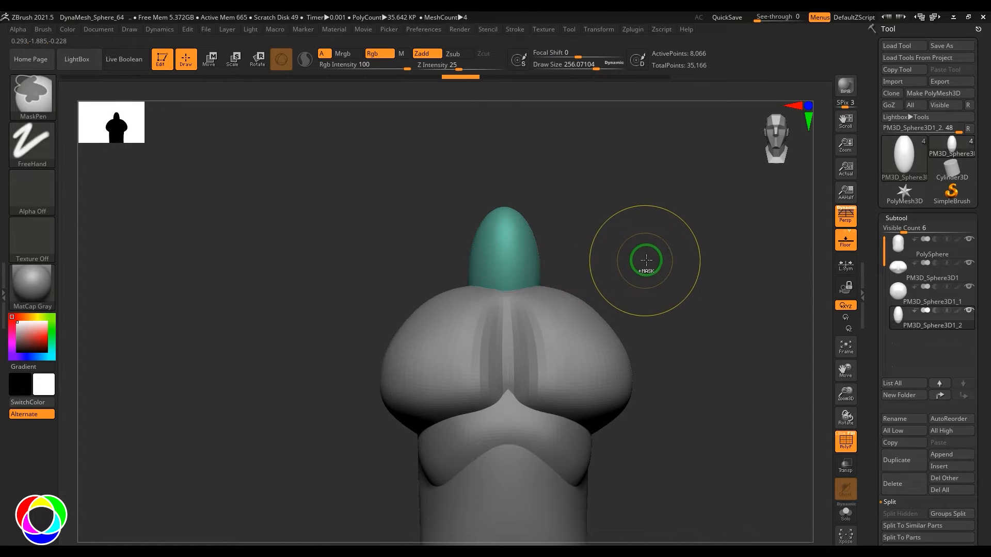
Reshape the neck form in profile with the Move brush at a size of about 413, undoing the unsatisfactory stroke.
drag(645, 260, 546, 263)
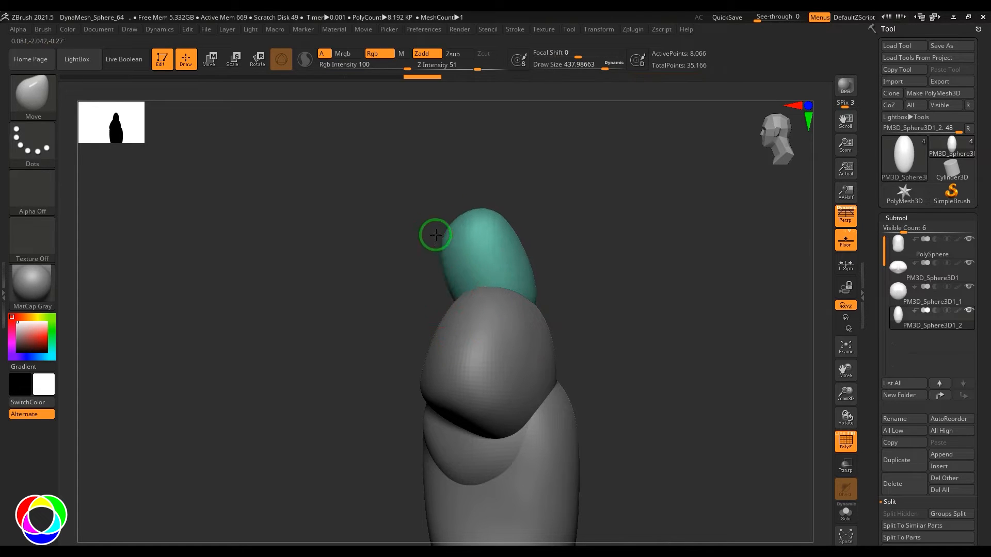
key(bracketleft)
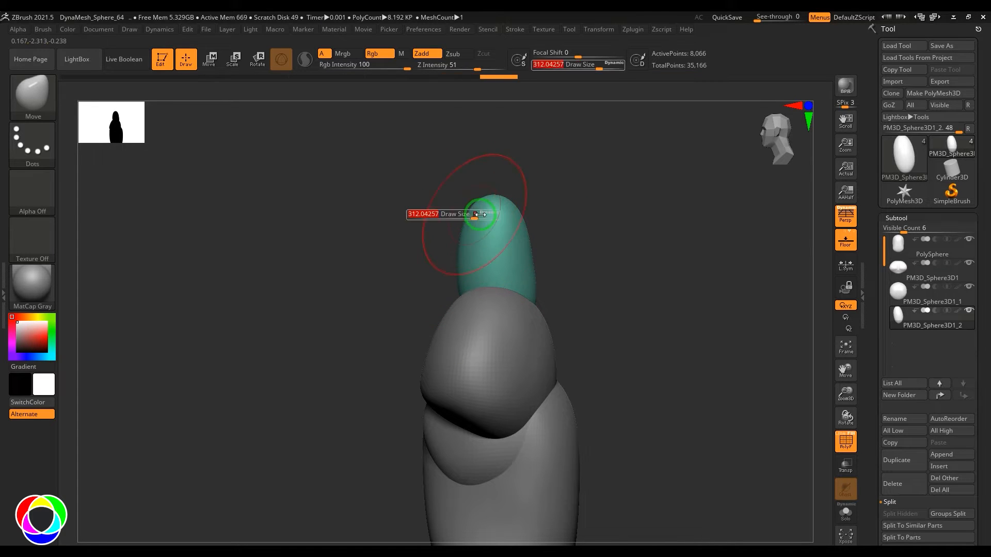
drag(480, 214, 486, 219)
key(ctrl+z)
key(s)
drag(522, 261, 508, 253)
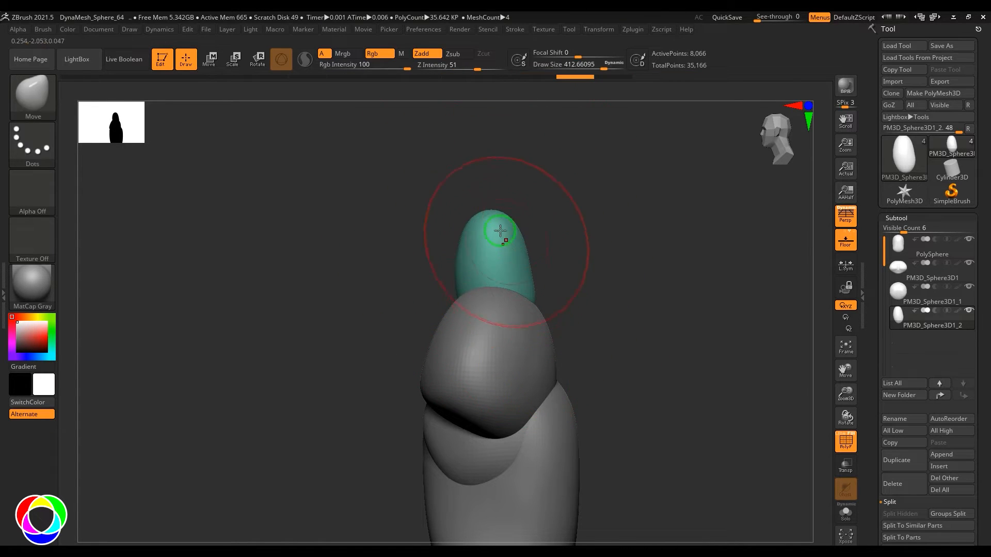
drag(537, 306, 544, 311)
mouse_move(614, 299)
shift+mouse_down()
mouse_move(717, 279)
mouse_move(679, 264)
mouse_move(693, 335)
shift+mouse_up()
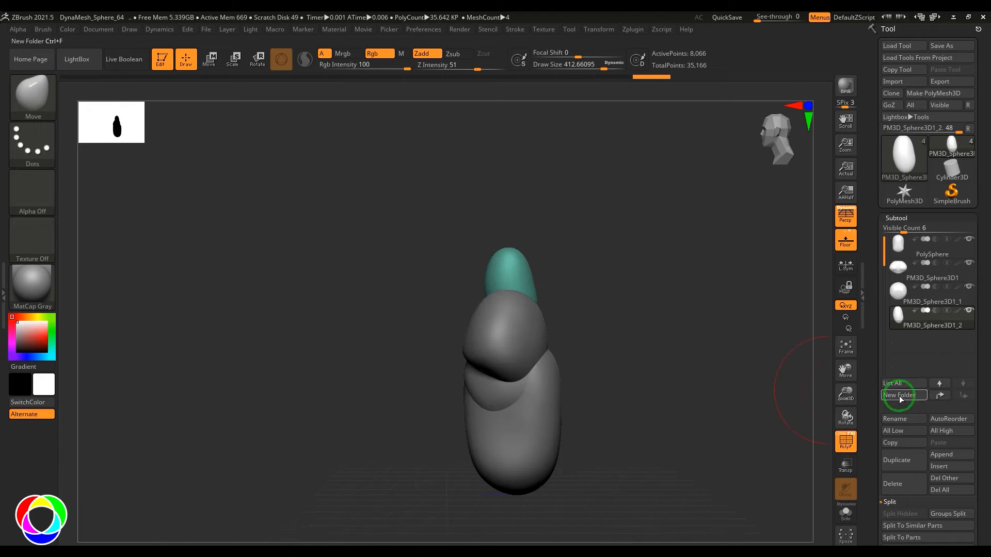
Append another Sphere3D as a subtool, select it and move it above the neck as a scaled-down head mass.
click(948, 459)
click(611, 350)
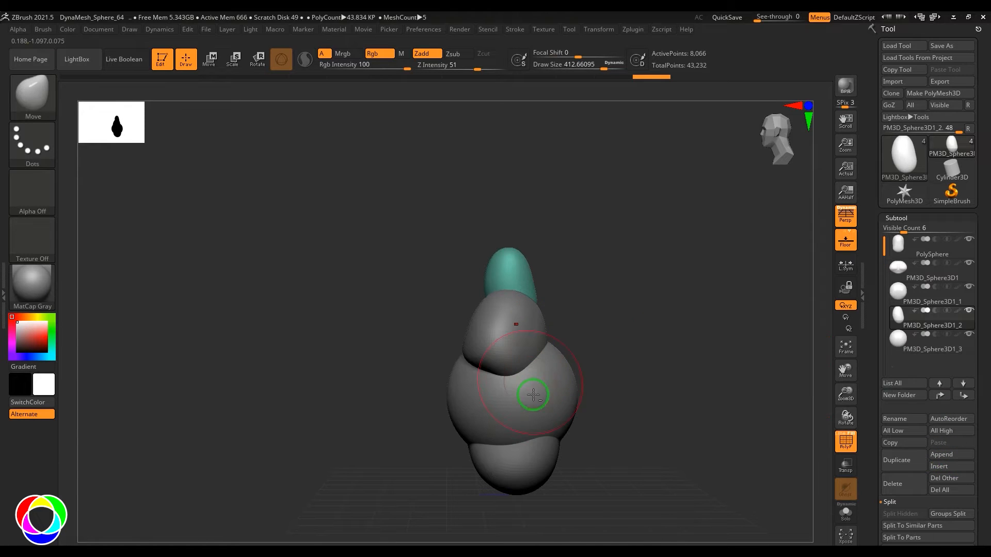
key(w)
mouse_move(505, 378)
mouse_down()
mouse_move(474, 209)
mouse_move(524, 188)
mouse_up()
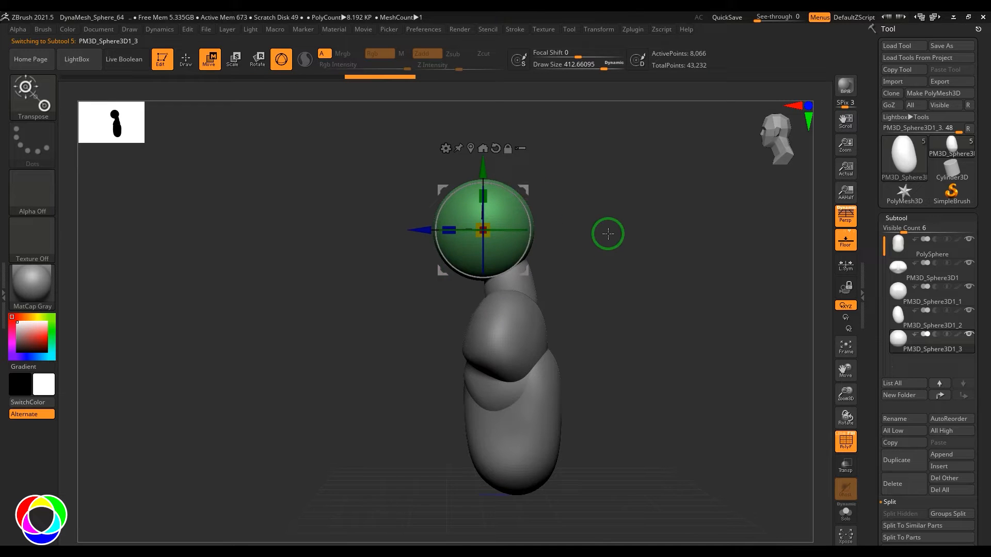
alt+drag(608, 234, 644, 264)
Pull the head sphere into a skull profile with a pointed jaw and hollowed underside using the Move brush at a size of about 400.
key(b)
key(m)
key(v)
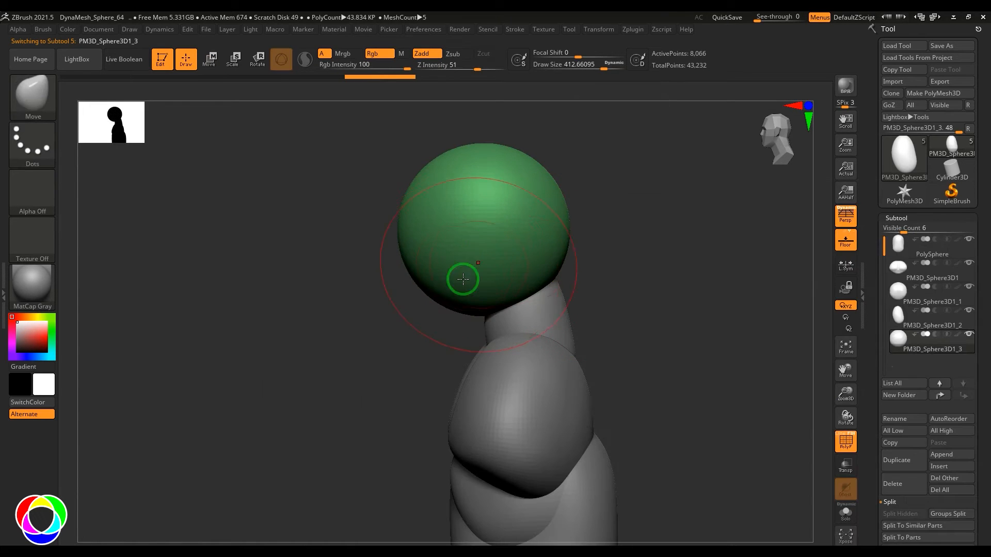
key(s)
click(457, 264)
shift+drag(609, 260, 637, 240)
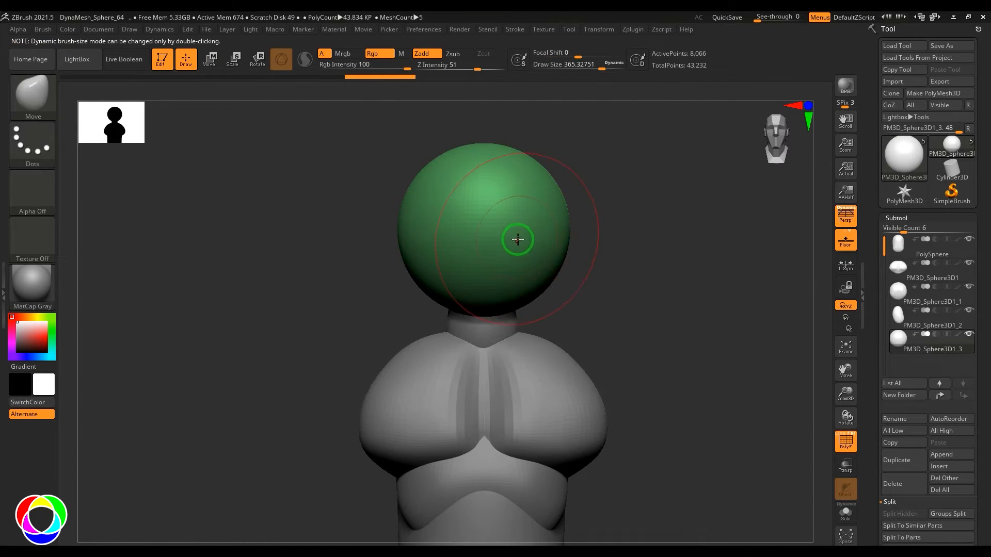
shift+drag(697, 258, 660, 256)
key(s)
click(506, 285)
drag(438, 286, 397, 309)
mouse_move(404, 212)
mouse_down()
mouse_move(392, 213)
mouse_move(414, 249)
mouse_move(586, 243)
mouse_move(531, 217)
mouse_move(593, 217)
mouse_move(562, 239)
mouse_move(562, 294)
mouse_up()
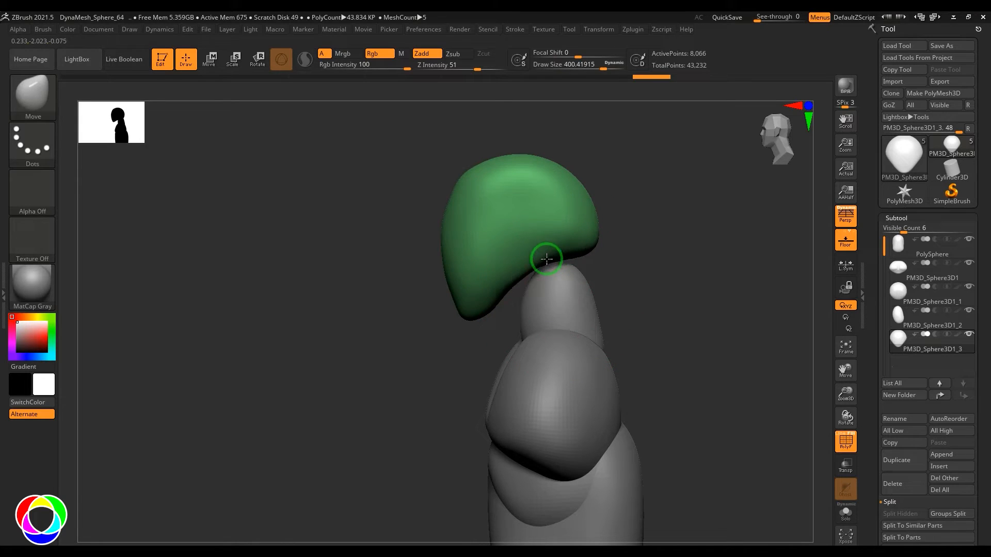
Refine the jaw and narrow the head from the front with the Move brush, and adjust its placement over the neck with the gizmo.
key(s)
click(521, 267)
drag(498, 274, 499, 298)
shift+drag(588, 268, 482, 294)
key(s)
click(480, 305)
shift+drag(624, 272, 589, 269)
mouse_move(666, 269)
alt+mouse_down()
mouse_move(689, 206)
mouse_move(662, 155)
alt+mouse_up()
key(w)
alt+drag(638, 251, 552, 171)
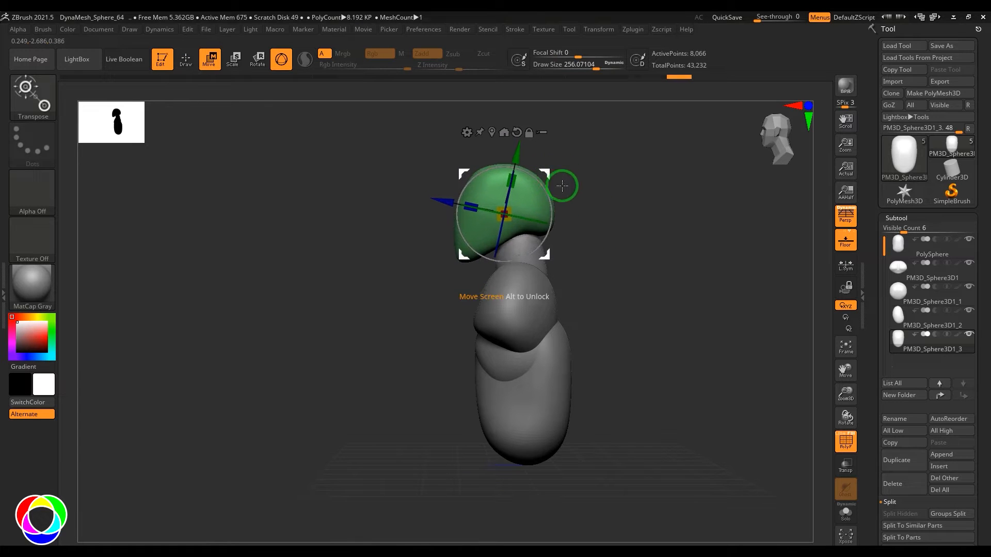
Select the neck and reshape it beneath the back of the head using the Move brush at a size of about 492.
key(b)
key(s)
key(t)
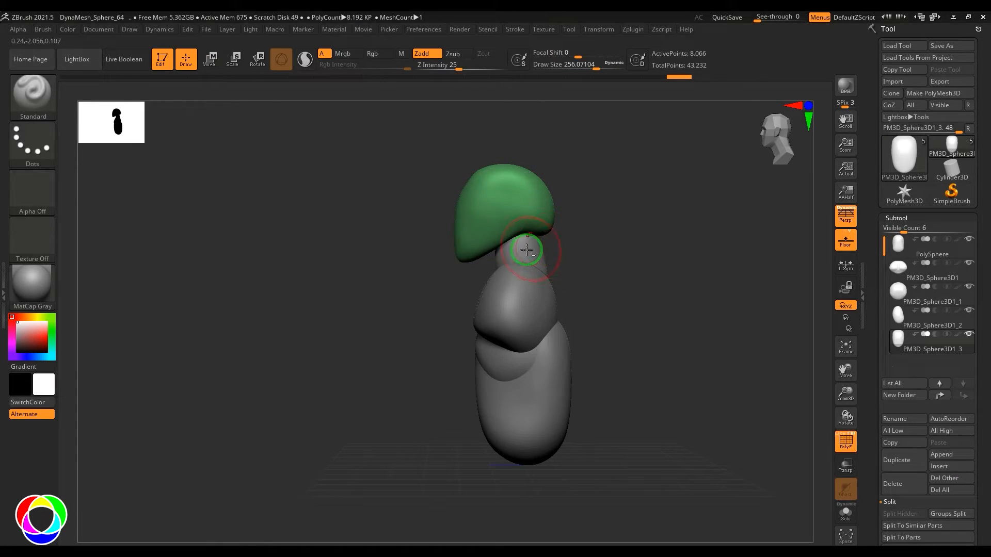
alt+click(528, 253)
key(b)
key(s)
key(m)
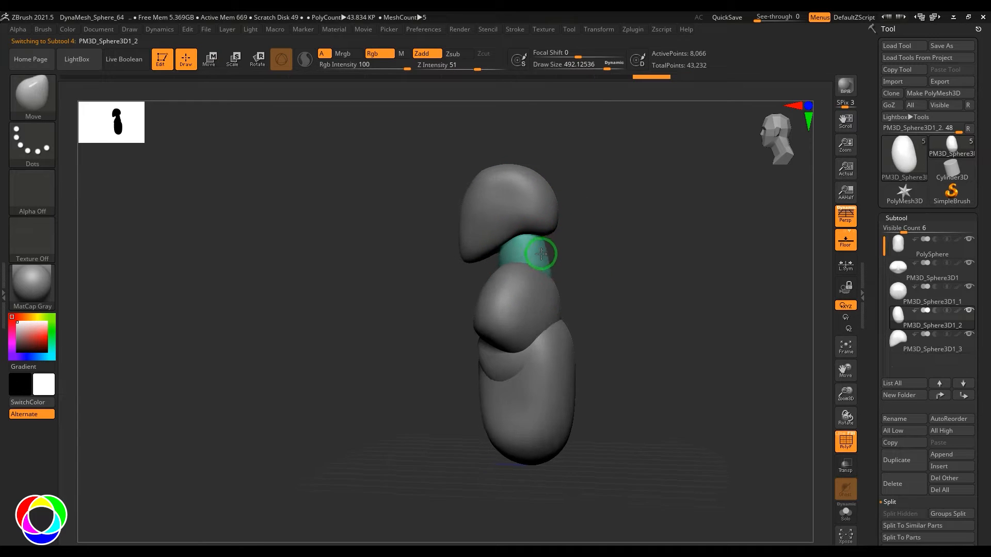
right_drag(533, 256, 517, 212)
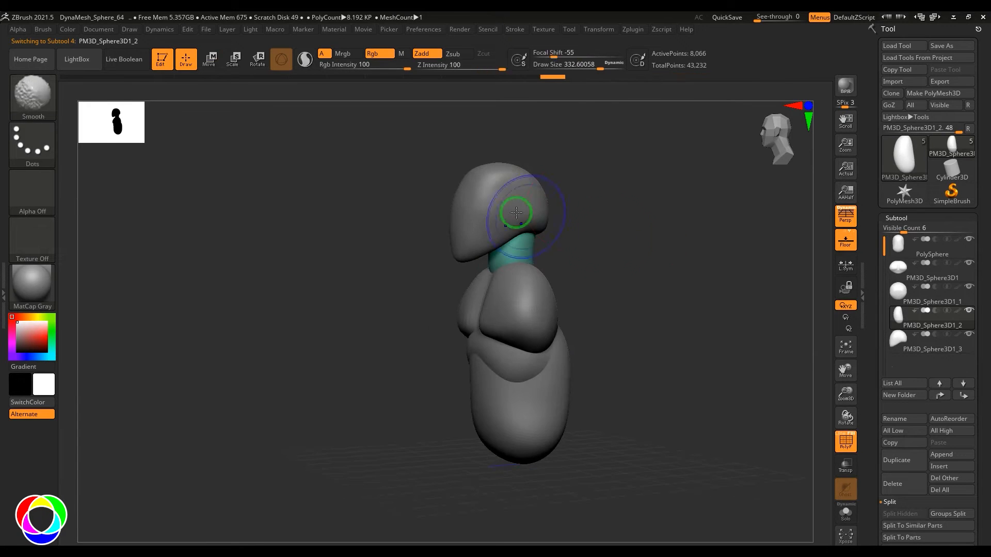
Select the head and adjust its overall proportions over the neck with the gizmo.
alt+click(476, 229)
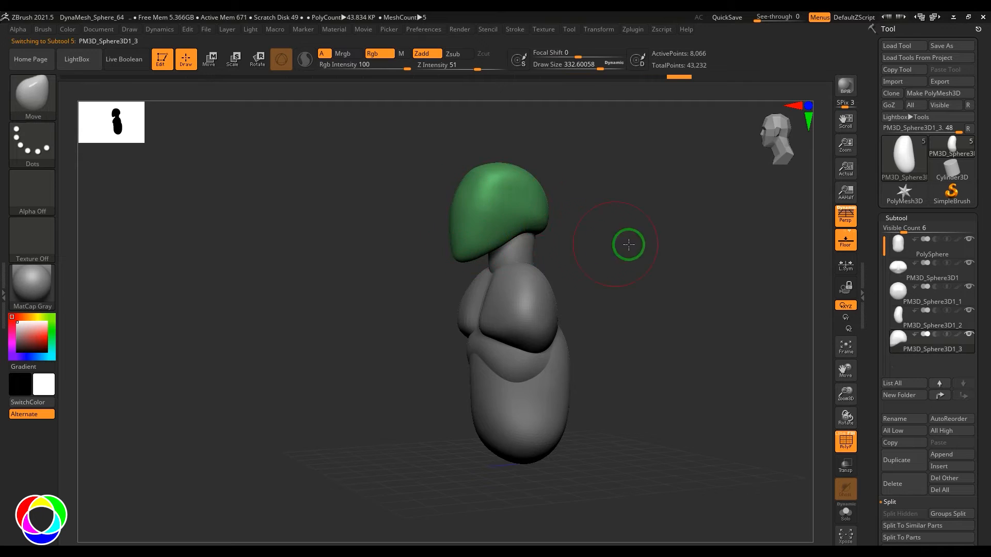
drag(629, 245, 568, 250)
key(w)
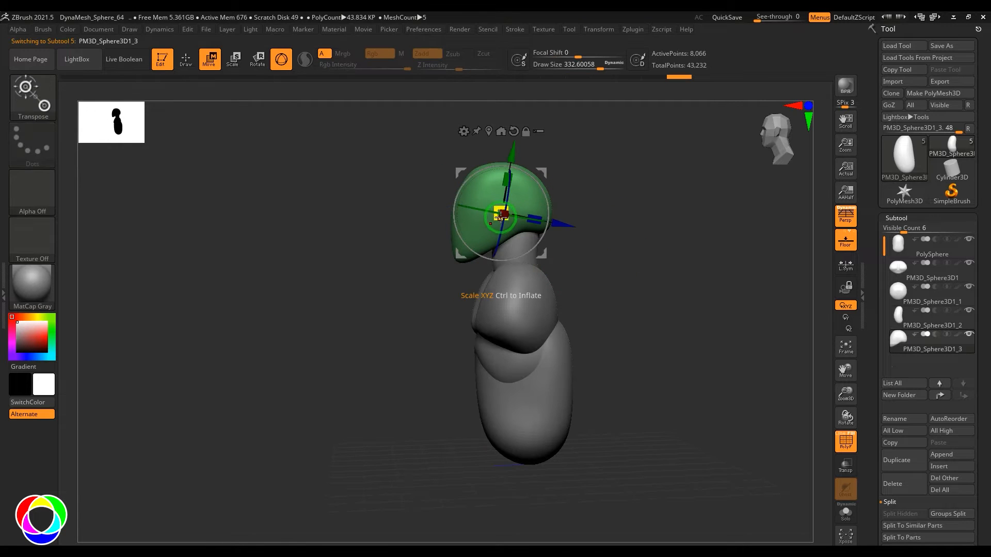
drag(630, 217, 694, 315)
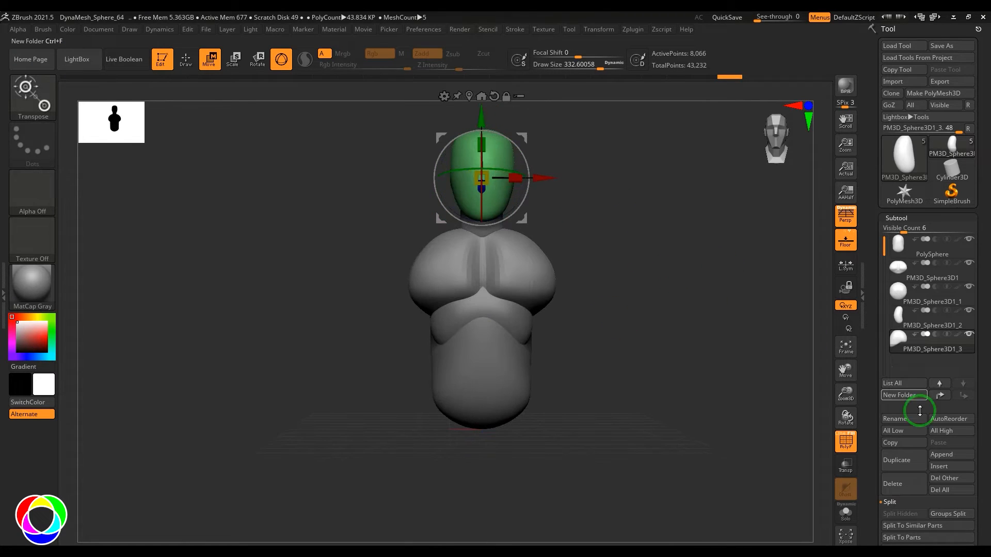
Append a Sphere3D as a subtool, select it, scale it down and place it behind the base of the neck.
click(932, 466)
click(942, 454)
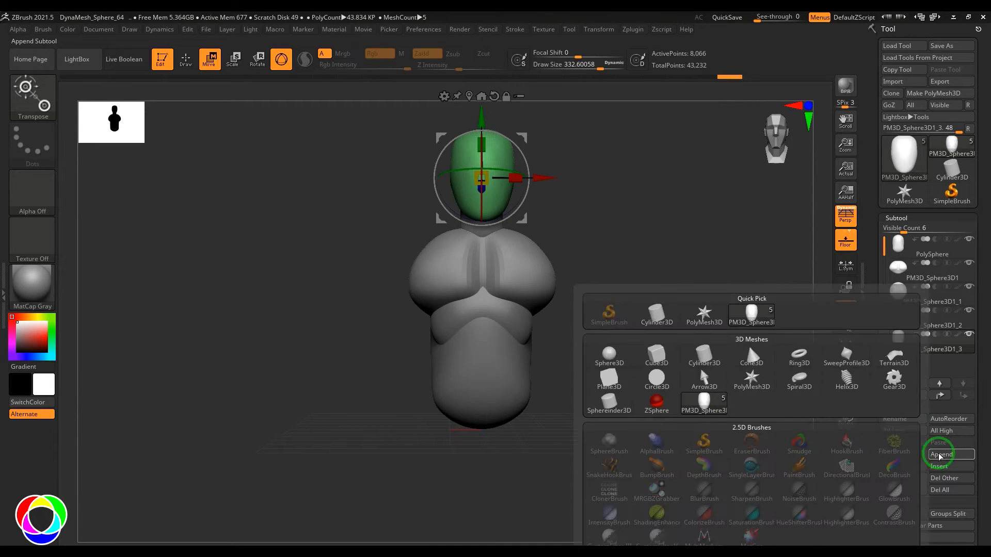
click(657, 376)
alt+click(523, 335)
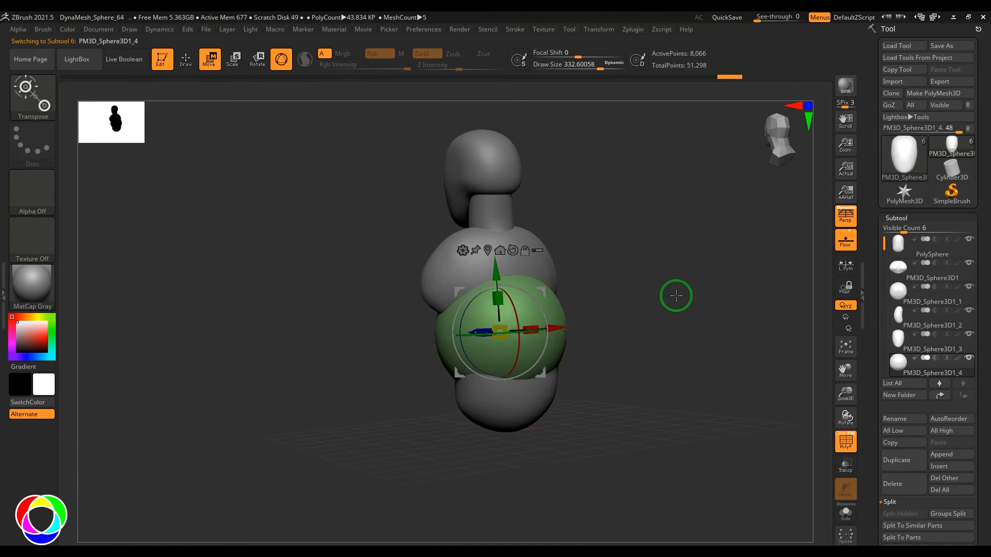
shift+drag(677, 295, 736, 311)
drag(543, 289, 580, 270)
drag(518, 323, 542, 214)
Stretch the rear sphere down the upper back into a long oval using the Move brush at a size of about 583.
drag(632, 208, 752, 231)
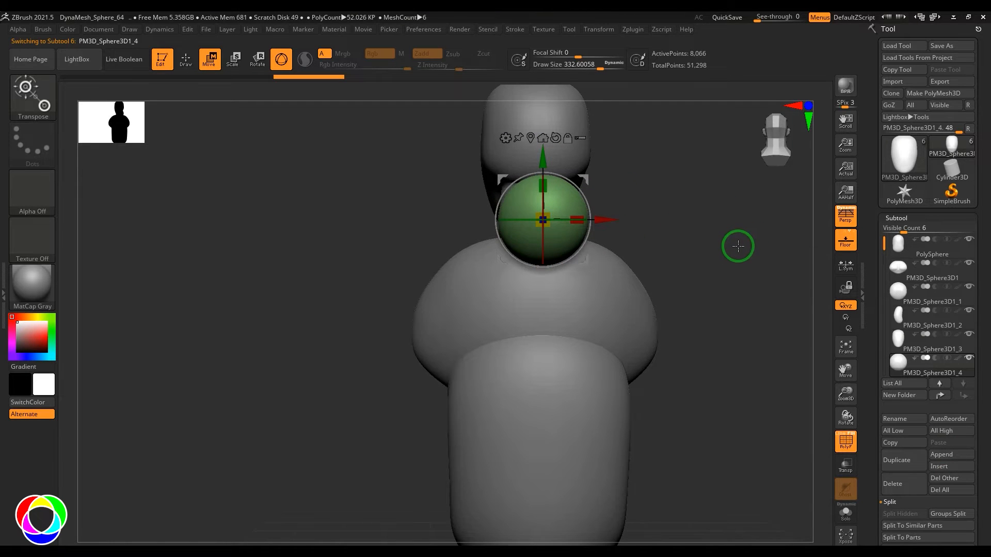
key(b)
key(m)
key(v)
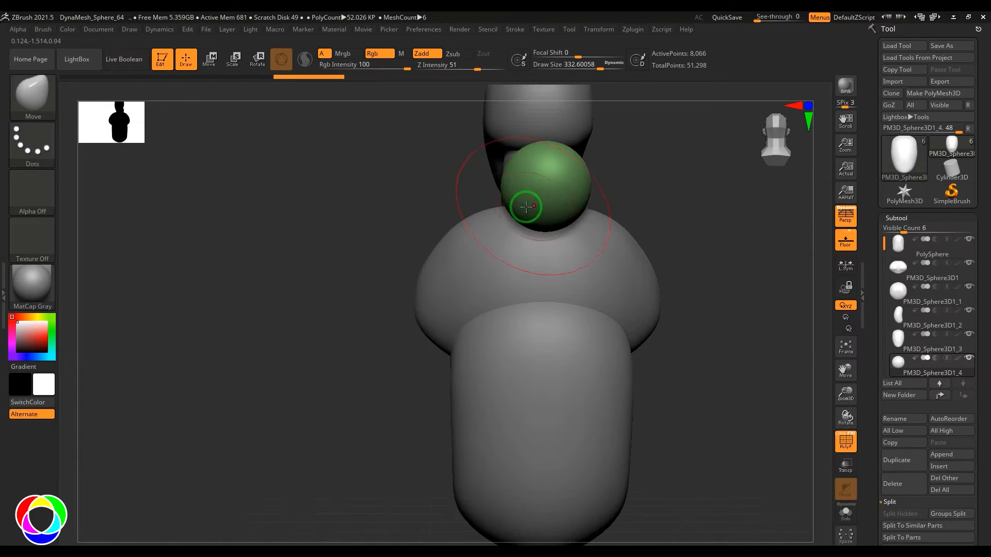
key(s)
mouse_move(521, 213)
mouse_down()
mouse_move(533, 214)
mouse_move(542, 249)
mouse_move(540, 328)
mouse_up()
drag(520, 299, 532, 248)
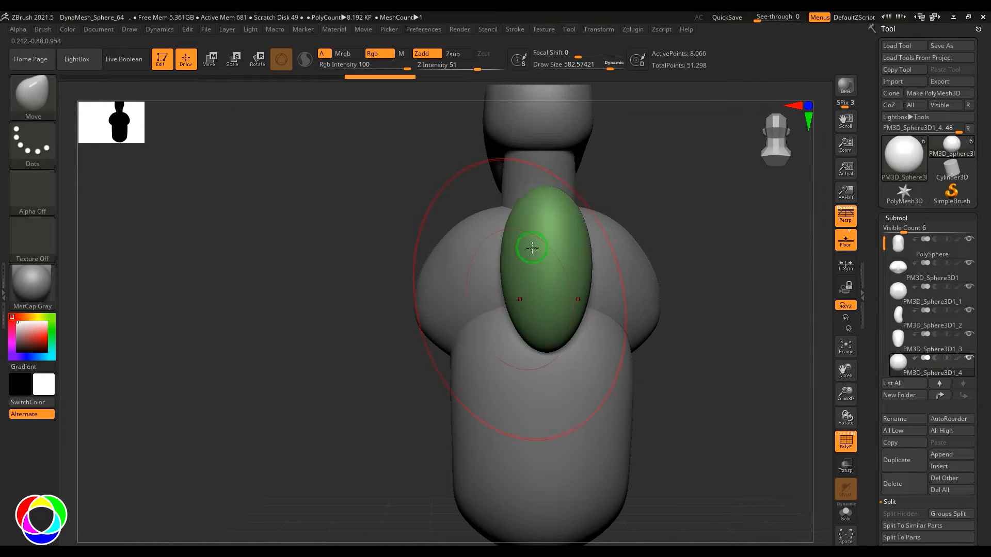
Pull the back form up against the skull, out toward both shoulders and down to a point as a trapezius with the Move brush.
drag(687, 211, 701, 241)
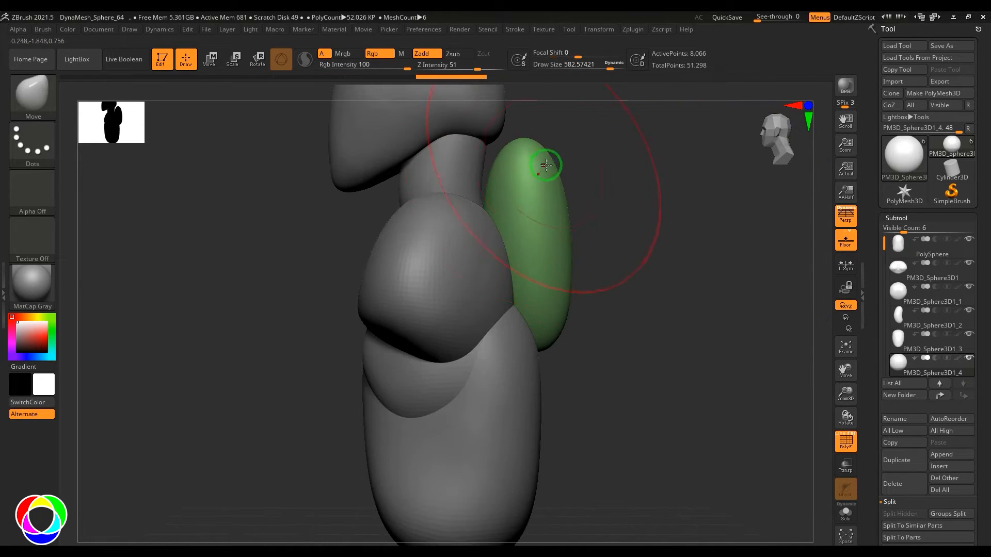
drag(542, 163, 492, 127)
drag(534, 202, 494, 136)
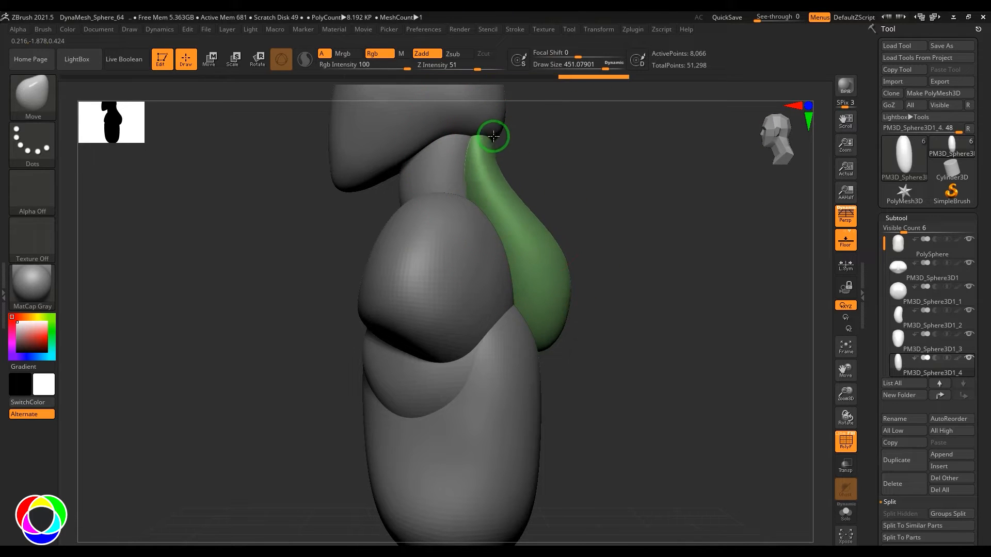
mouse_move(556, 273)
mouse_down()
mouse_move(571, 237)
mouse_move(611, 235)
mouse_move(594, 238)
mouse_up()
mouse_move(537, 249)
mouse_down()
mouse_move(618, 257)
mouse_move(557, 301)
mouse_move(609, 248)
mouse_move(747, 239)
mouse_move(401, 299)
mouse_move(491, 298)
mouse_move(743, 246)
mouse_move(566, 336)
mouse_up()
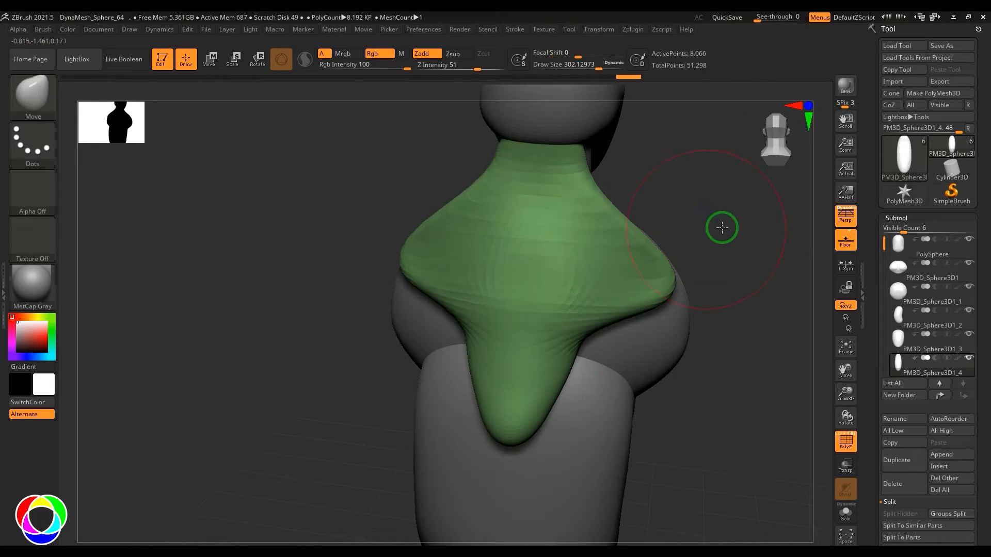
drag(721, 227, 670, 303)
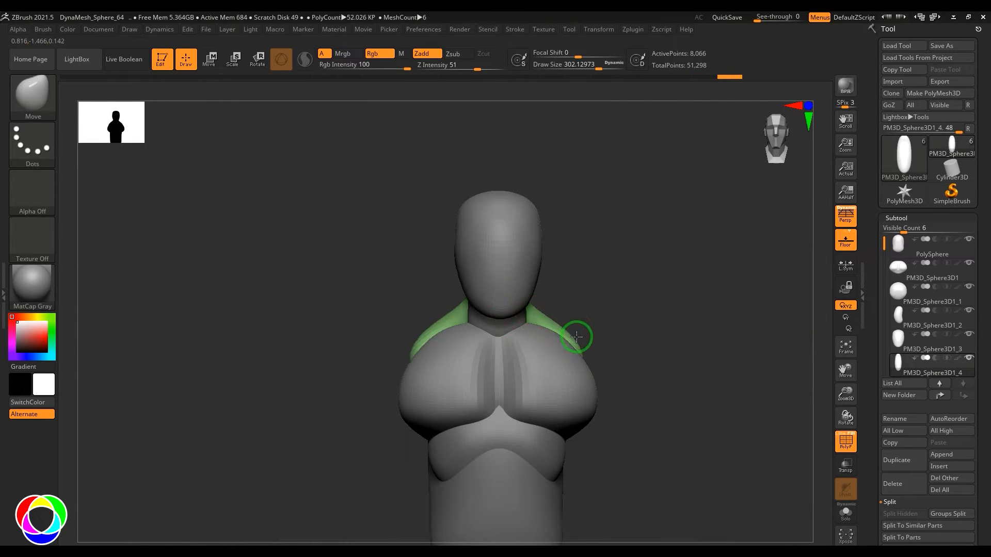
mouse_move(577, 336)
mouse_down()
mouse_move(593, 316)
mouse_move(597, 334)
mouse_move(553, 328)
mouse_move(683, 259)
mouse_up()
Select the neck and pull its front forward under the jaw using the Move brush at a size of about 180.
alt+click(523, 320)
key(s)
drag(569, 314, 560, 314)
mouse_move(526, 313)
mouse_down()
mouse_move(441, 312)
mouse_move(489, 317)
mouse_up()
Select the head and raise it slightly above the neck with the gizmo.
alt+click(485, 287)
key(w)
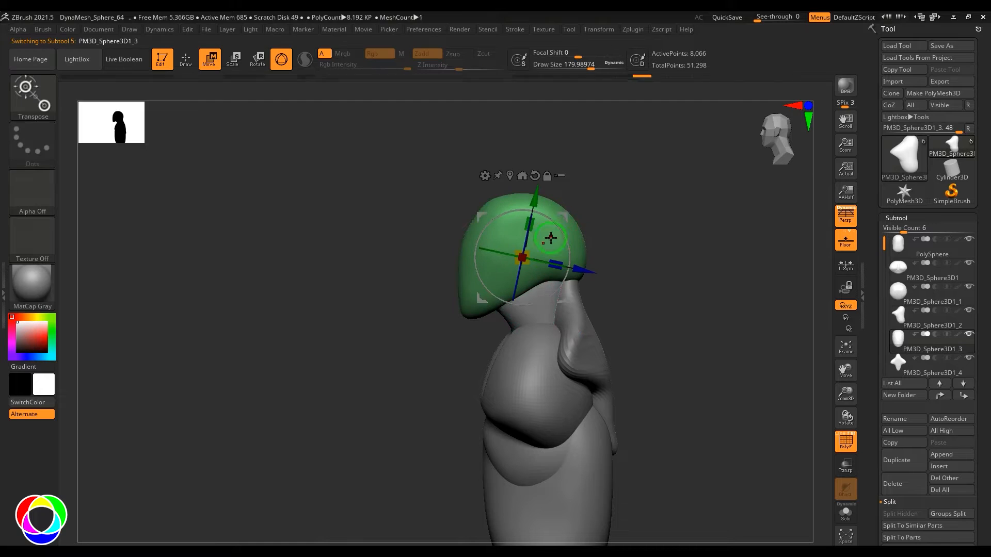
drag(568, 193, 567, 208)
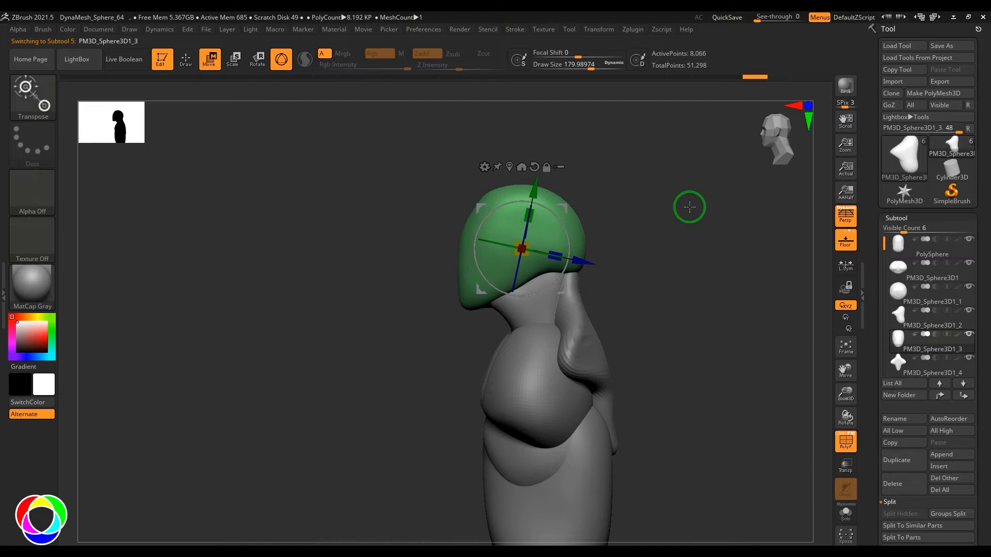
alt+drag(689, 207, 681, 194)
Select the neck and build up its front and side with the ClayBuildup brush at a size of about 180.
alt+click(536, 307)
key(q)
key(b)
key(c)
key(b)
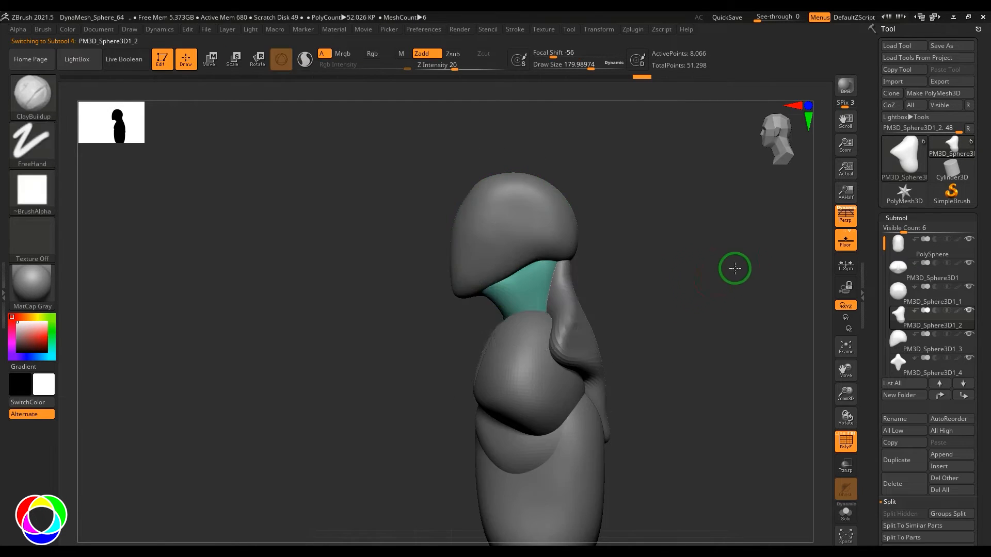
drag(734, 268, 774, 270)
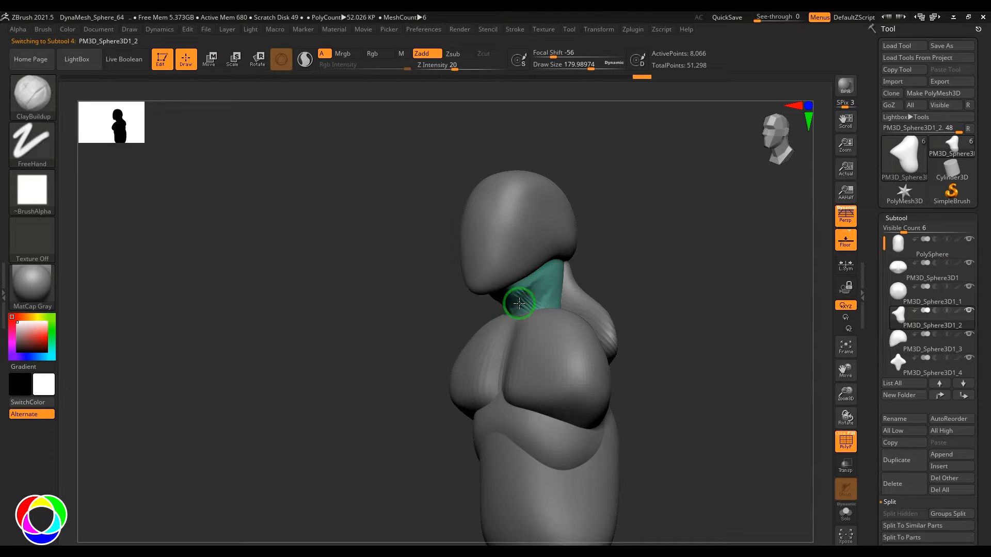
drag(655, 261, 643, 295)
Select the trapezius and adjust its shoulder edge from above and from the front using the Move brush at a size of about 180.
alt+click(604, 341)
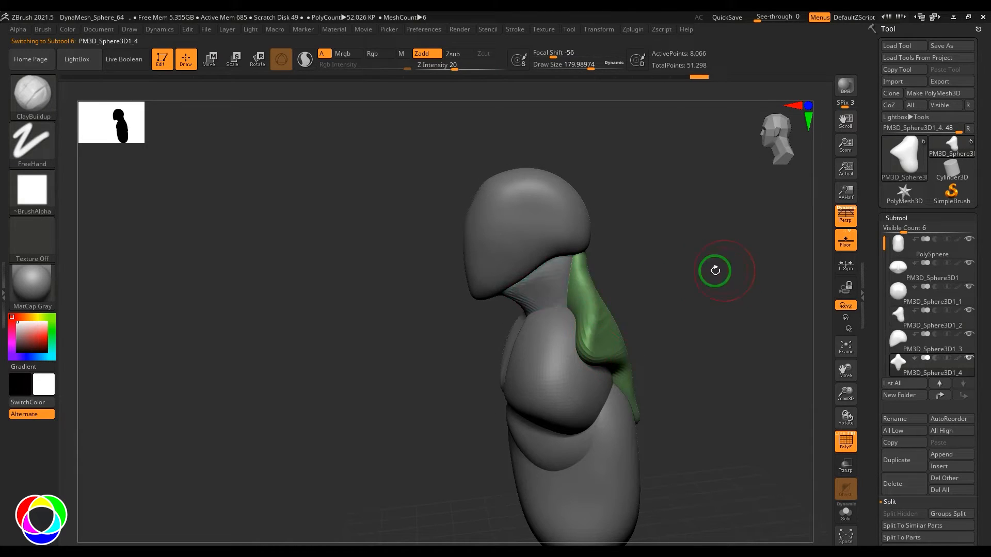
drag(715, 269, 647, 385)
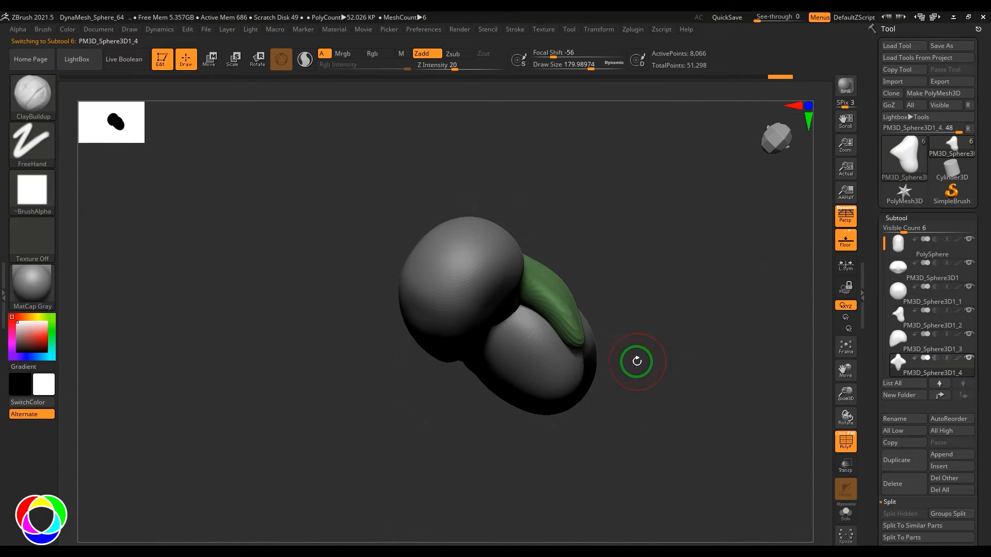
key(b)
key(m)
key(v)
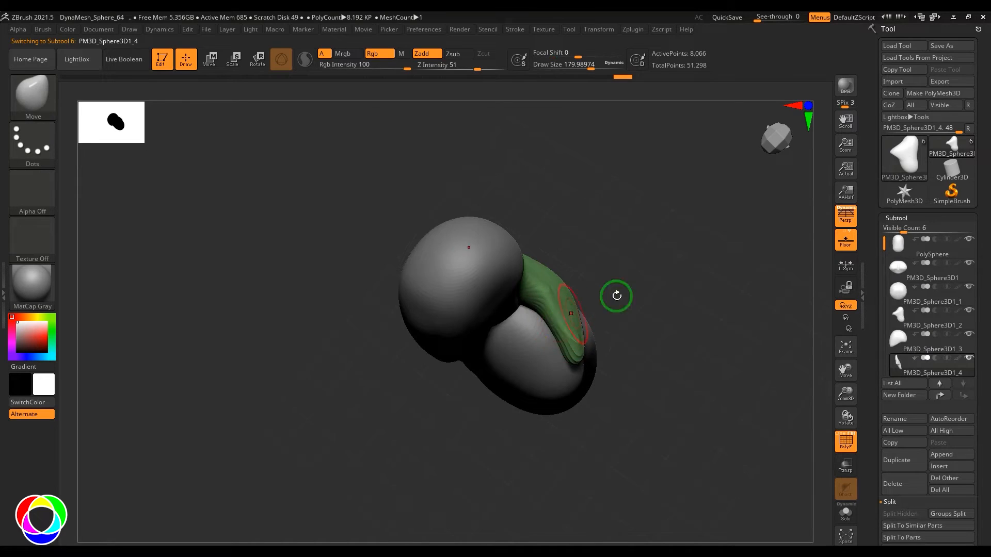
drag(616, 295, 679, 268)
mouse_move(687, 319)
mouse_down()
mouse_move(622, 334)
mouse_move(702, 290)
mouse_move(668, 241)
mouse_move(696, 281)
mouse_move(703, 312)
mouse_move(686, 305)
mouse_up()
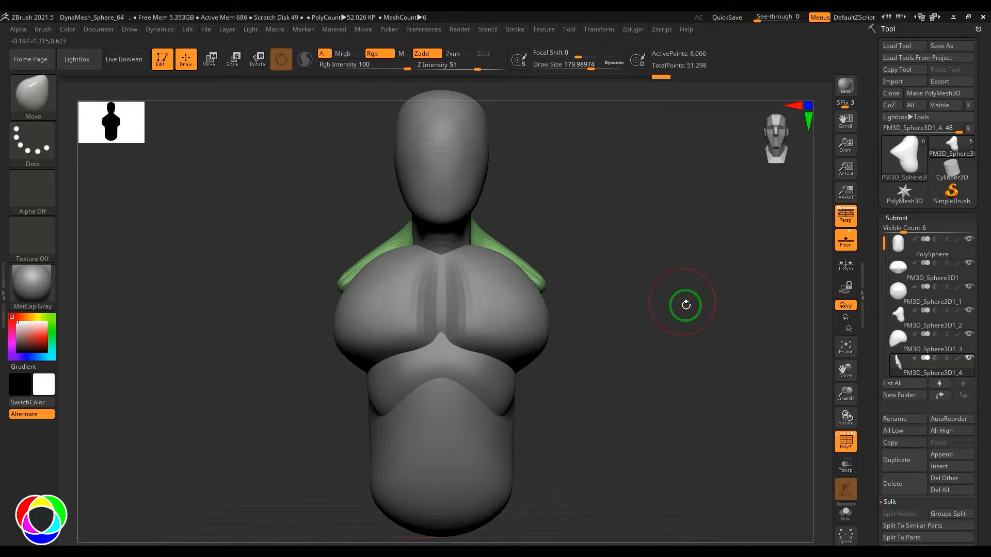
Append a Sphere3D as a subtool, select it, scale it down and place it beside the chest as a shoulder mass.
click(956, 458)
click(645, 371)
alt+click(454, 396)
key(w)
drag(488, 352, 595, 285)
drag(548, 319, 527, 330)
drag(595, 285, 635, 280)
Shape the shoulder sphere into a tapered deltoid form with the Move brush at a size of about 741 and activate its gizmo.
key(q)
key(b)
key(m)
key(v)
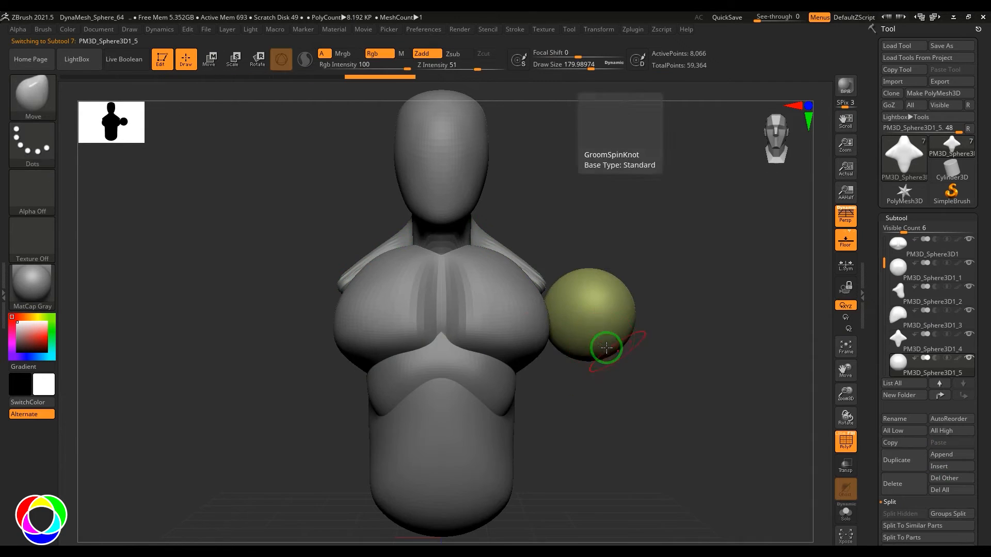
key(s)
mouse_move(598, 348)
mouse_down()
mouse_move(611, 350)
mouse_move(604, 394)
mouse_up()
key(s)
drag(589, 311, 600, 314)
key(w)
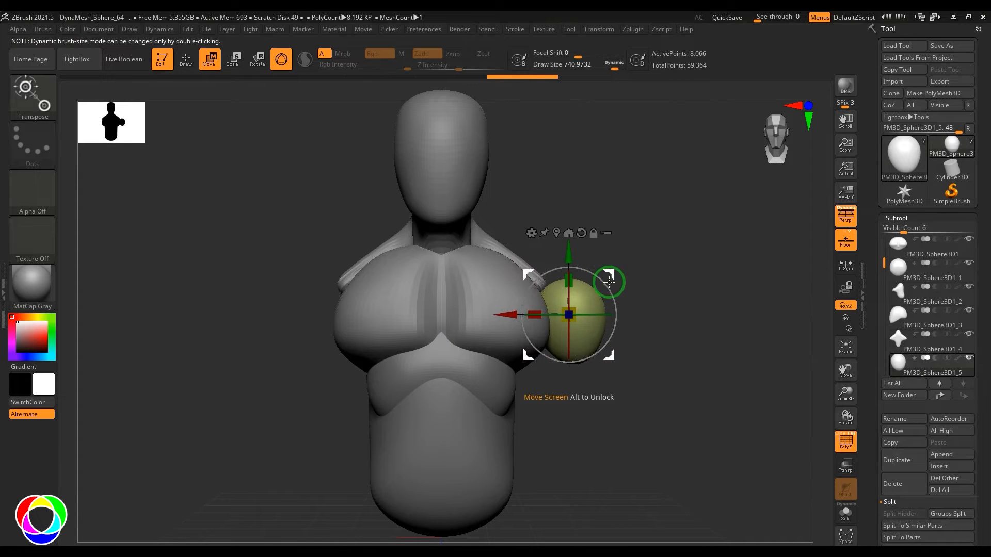
Pull the underside of the shoulder mass into a taper from the side with the Move brush at a size of about 239.
drag(622, 267, 702, 273)
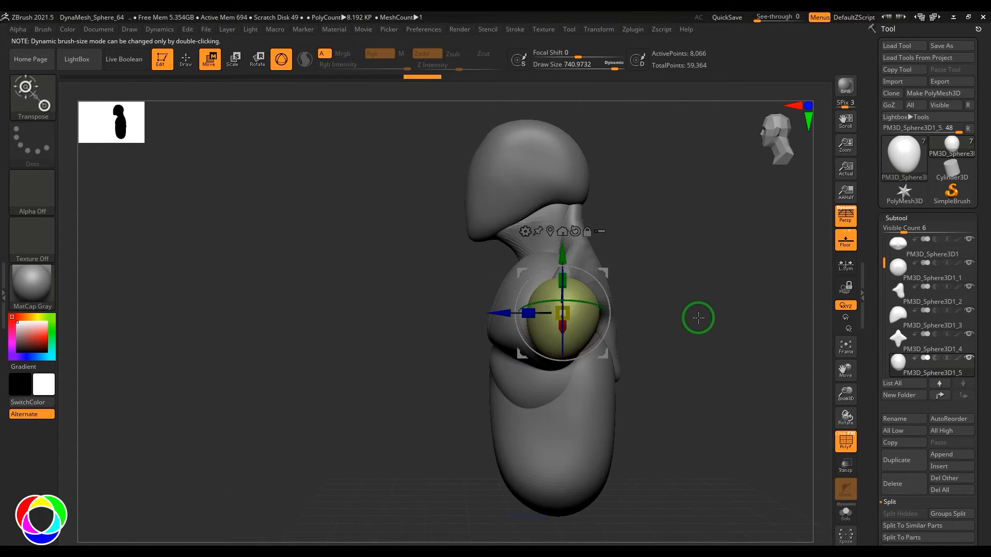
key(b)
key(m)
key(v)
key(s)
drag(549, 363, 537, 373)
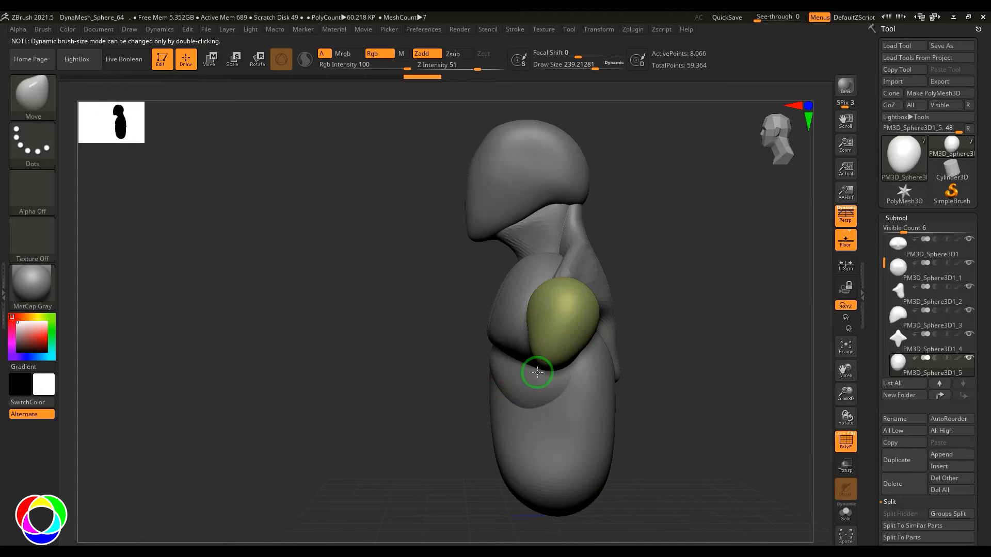
Select the lower torso and push its back contour inward from the side with the Move brush at a size of about 478.
mouse_move(640, 292)
mouse_down()
mouse_move(657, 288)
mouse_move(663, 337)
mouse_up()
alt+click(542, 419)
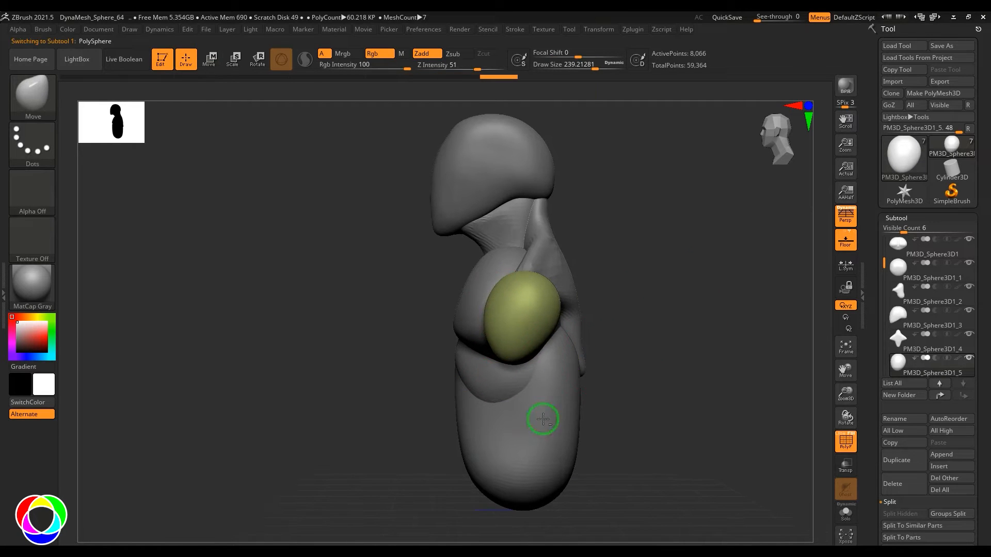
key(s)
drag(566, 393, 577, 393)
drag(579, 400, 561, 397)
drag(559, 340, 550, 345)
drag(573, 453, 561, 454)
drag(565, 392, 557, 387)
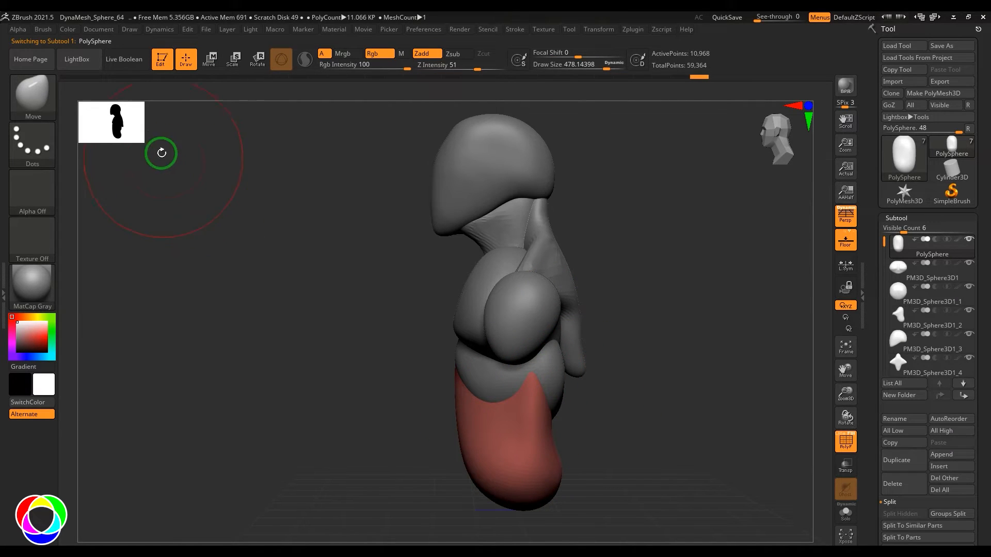
Enlarge the silhouette thumbnail to a size of 330 and view the figure from the front.
drag(143, 140, 234, 243)
alt+drag(723, 387, 695, 360)
shift+drag(565, 406, 654, 383)
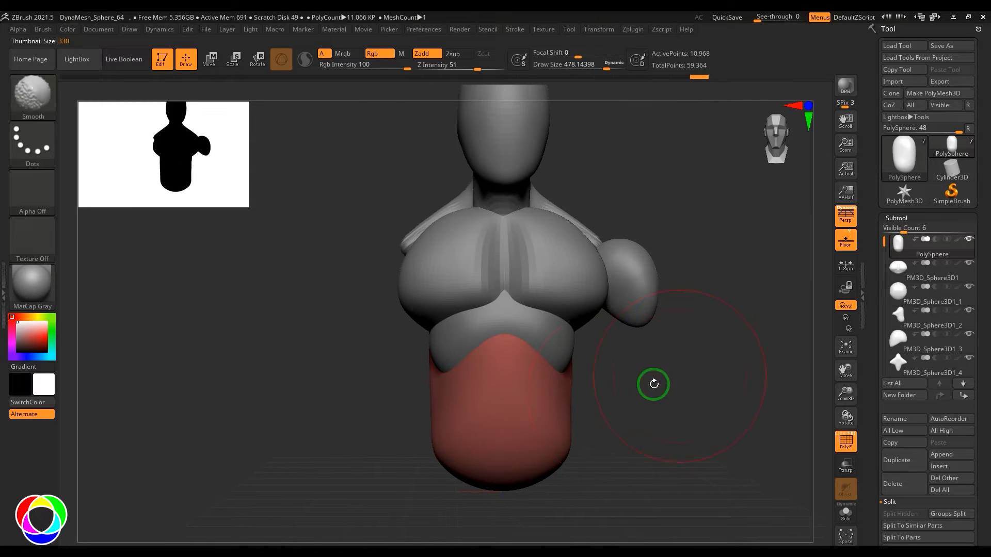
Select the rib cage and reshape its side and back with the Move brush at sizes of about 333 and 256.
alt+click(554, 337)
key(s)
drag(572, 338, 564, 341)
drag(707, 359, 620, 354)
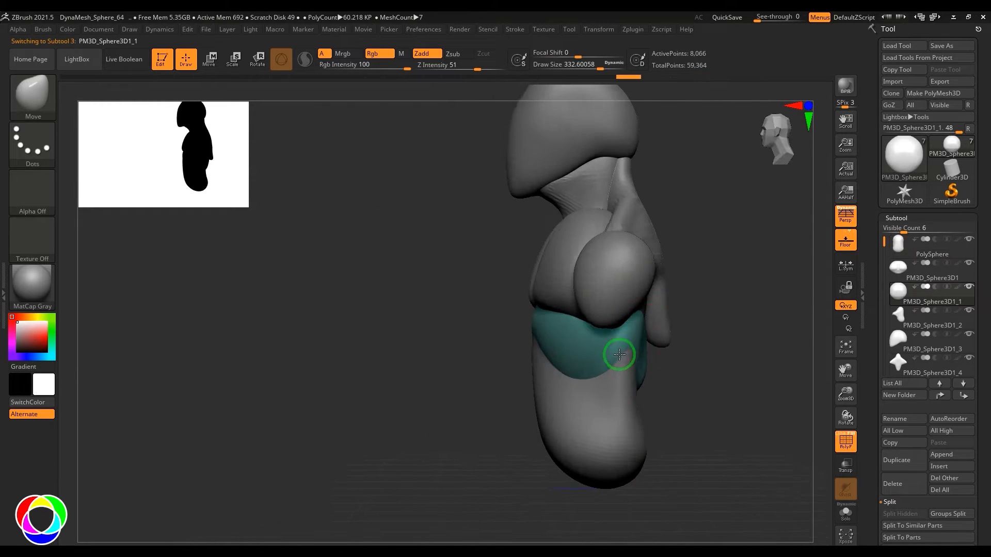
drag(753, 356, 826, 356)
mouse_move(622, 338)
mouse_down()
mouse_move(721, 394)
mouse_move(498, 427)
mouse_move(764, 332)
mouse_move(462, 433)
mouse_move(605, 396)
mouse_up()
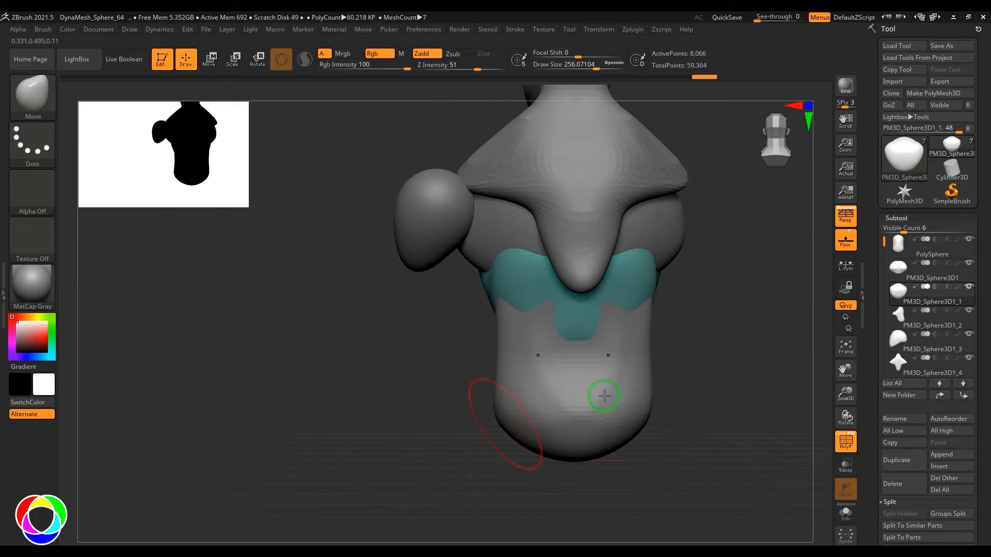
Append a Sphere3D as a subtool, select it and activate its gizmo in side view.
click(954, 458)
click(599, 350)
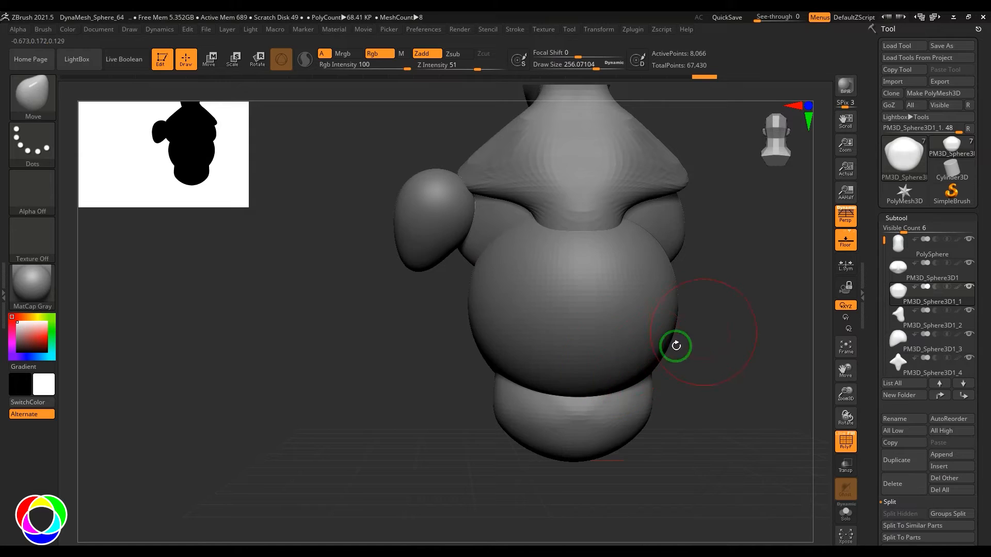
alt+click(676, 346)
drag(783, 347, 688, 343)
key(w)
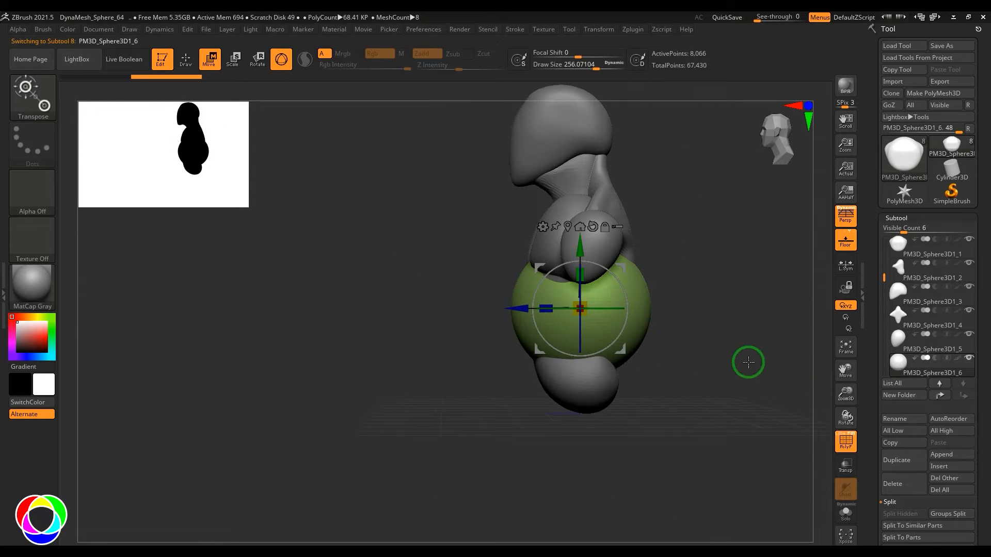
Narrow and shorten the new sphere and place it on one side of the back below the shoulder as a latissimus mass.
drag(596, 315, 597, 314)
drag(624, 267, 669, 270)
drag(684, 292, 605, 278)
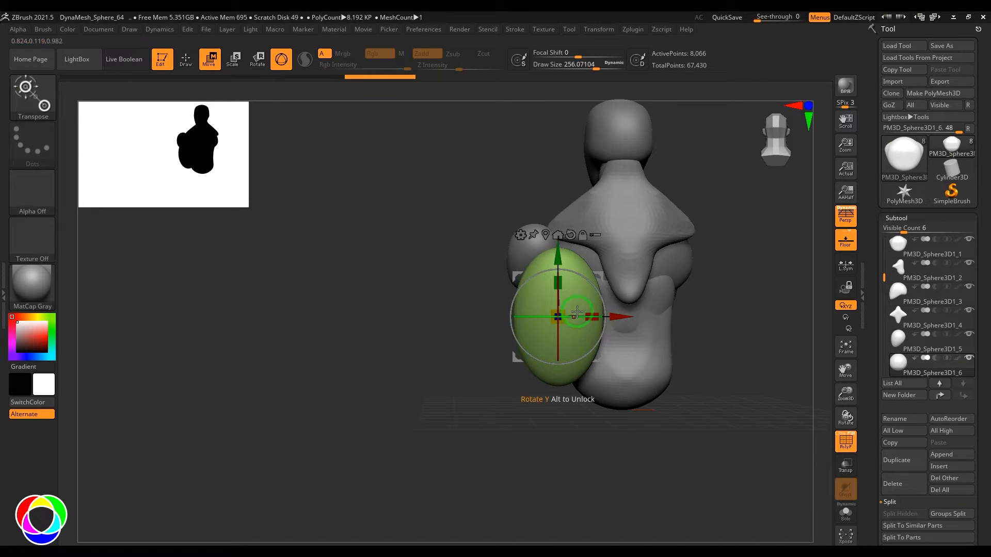
drag(557, 257, 558, 283)
drag(686, 291, 721, 321)
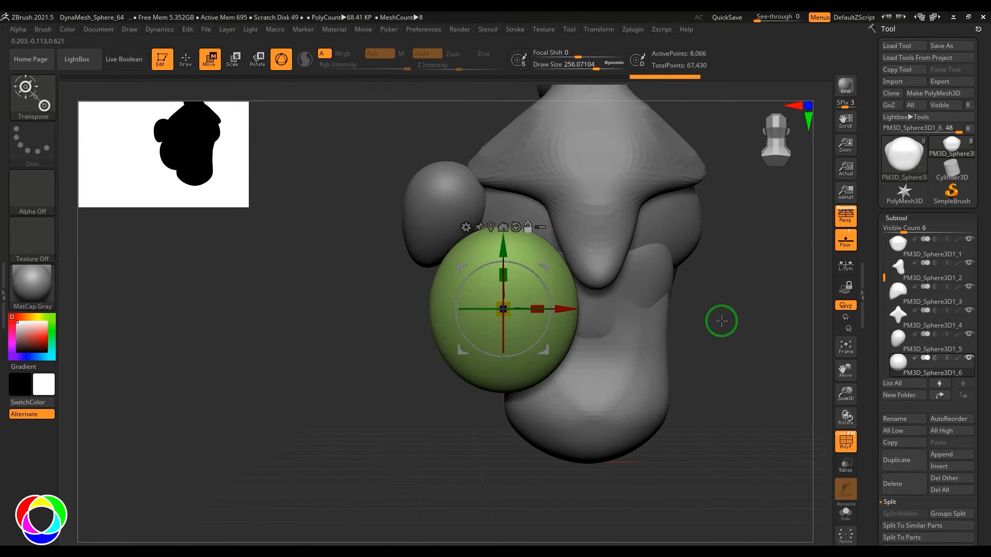
Pull the latissimus sphere's inner and upper edges into shape from behind with the Move brush at a size of about 438.
key(q)
key(ctrl+z)
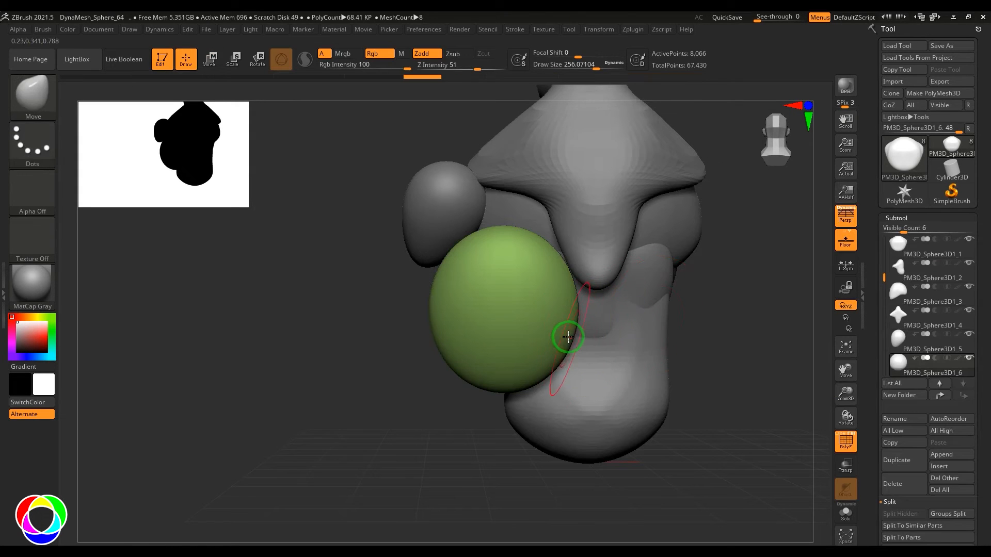
key(s)
drag(566, 337, 586, 363)
drag(566, 281, 582, 283)
drag(505, 230, 502, 274)
drag(409, 294, 738, 290)
drag(553, 280, 372, 257)
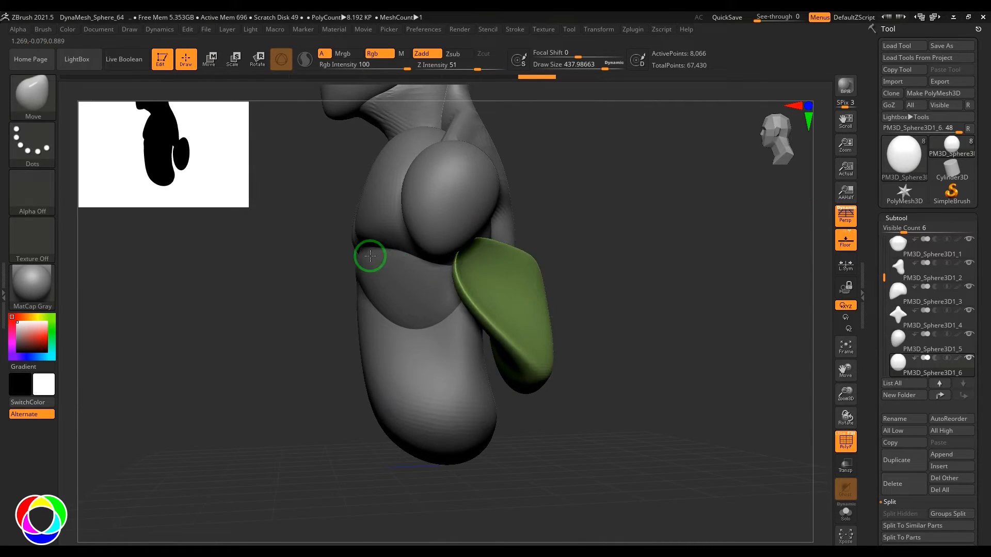
Wrap the latissimus mass around the torso from the side and above with the Move brush, finishing at a size of about 155.
mouse_move(666, 314)
mouse_down()
mouse_move(671, 188)
mouse_move(648, 234)
mouse_up()
drag(537, 290, 459, 298)
drag(485, 381, 502, 397)
drag(655, 258, 542, 305)
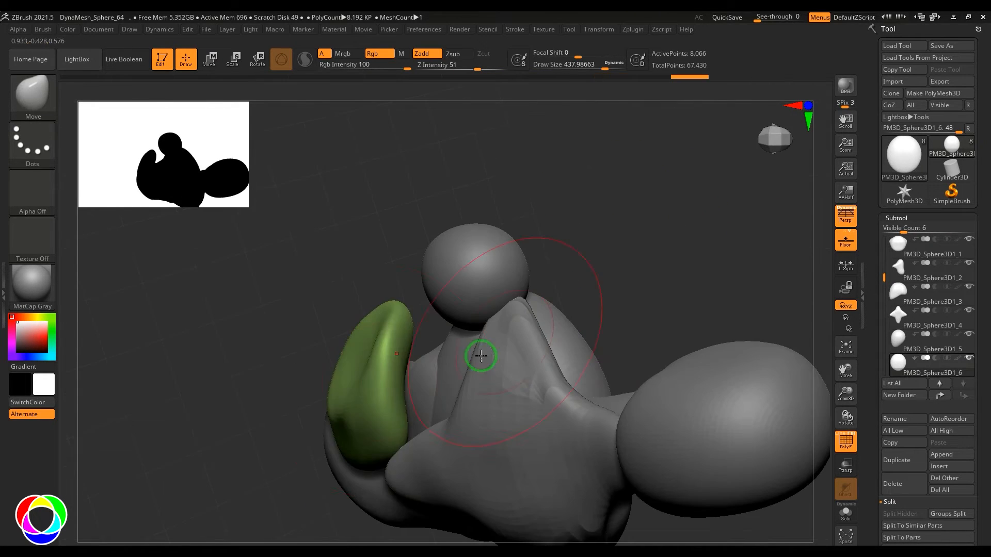
drag(371, 323, 396, 318)
mouse_move(289, 382)
mouse_down()
mouse_move(568, 378)
mouse_move(578, 433)
mouse_up()
drag(382, 316, 383, 287)
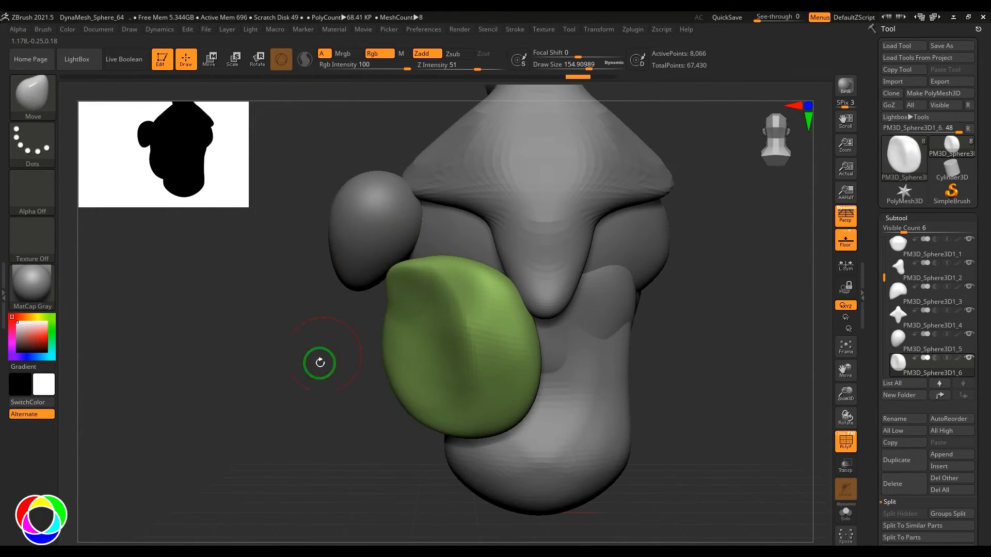
Adjust the latissimus's front edge from the side with the Move brush at a size of about 155 and undo the last stroke.
drag(318, 361, 516, 361)
drag(357, 316, 374, 334)
mouse_move(341, 388)
mouse_down()
mouse_move(351, 366)
mouse_move(374, 378)
mouse_move(367, 411)
mouse_up()
key(ctrl+z)
Build up the latissimus's side surface with the ClayBuildup brush at a size of about 322.
key(b)
key(c)
key(b)
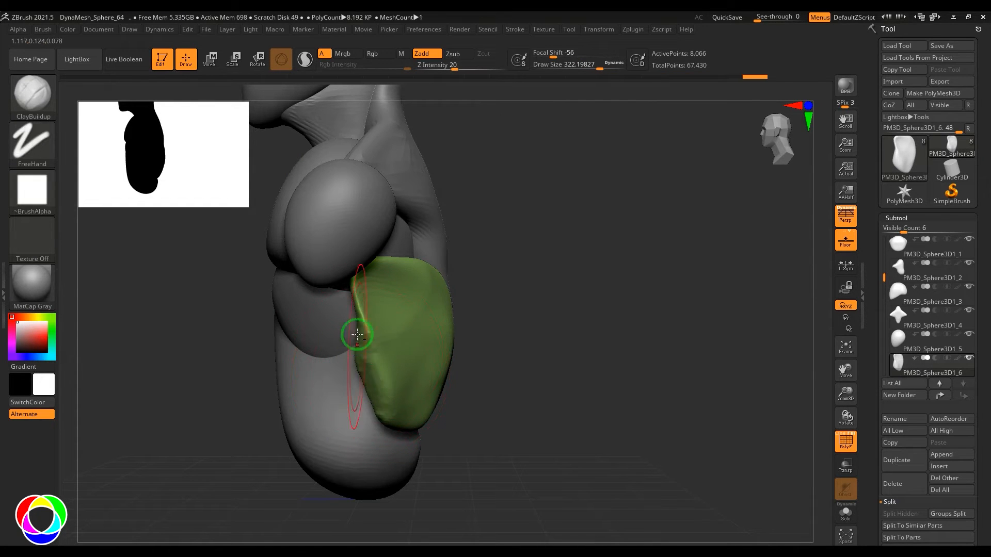
drag(356, 336, 389, 414)
drag(514, 385, 537, 385)
drag(400, 348, 385, 289)
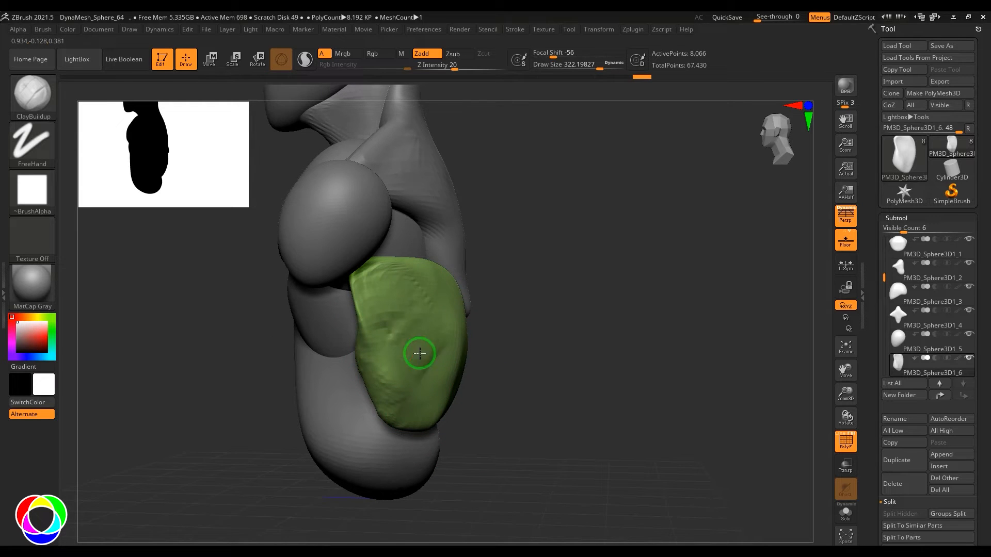
drag(420, 353, 426, 384)
mouse_move(547, 371)
mouse_down()
mouse_move(488, 370)
mouse_move(377, 288)
mouse_up()
mouse_move(568, 320)
mouse_down()
mouse_move(641, 336)
mouse_move(729, 330)
mouse_move(750, 318)
mouse_move(673, 352)
mouse_move(531, 370)
mouse_move(573, 365)
mouse_move(539, 351)
mouse_up()
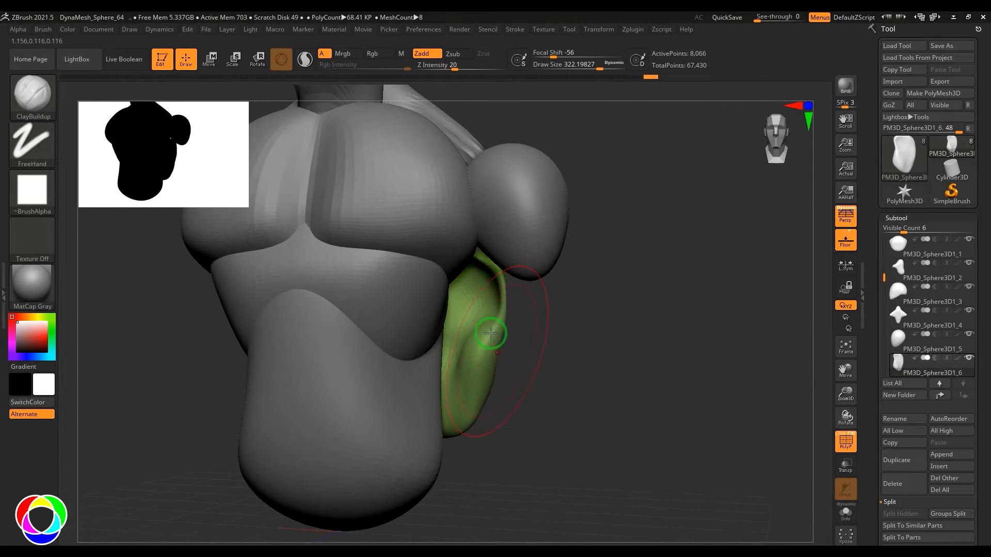
Add volume to the latissimus's front edge below the armpit with the ClayBuildup brush at a size of about 216.
key(b)
key(c)
key(b)
mouse_move(477, 325)
mouse_down()
mouse_move(484, 297)
mouse_move(476, 311)
mouse_up()
key(s)
drag(474, 316, 484, 313)
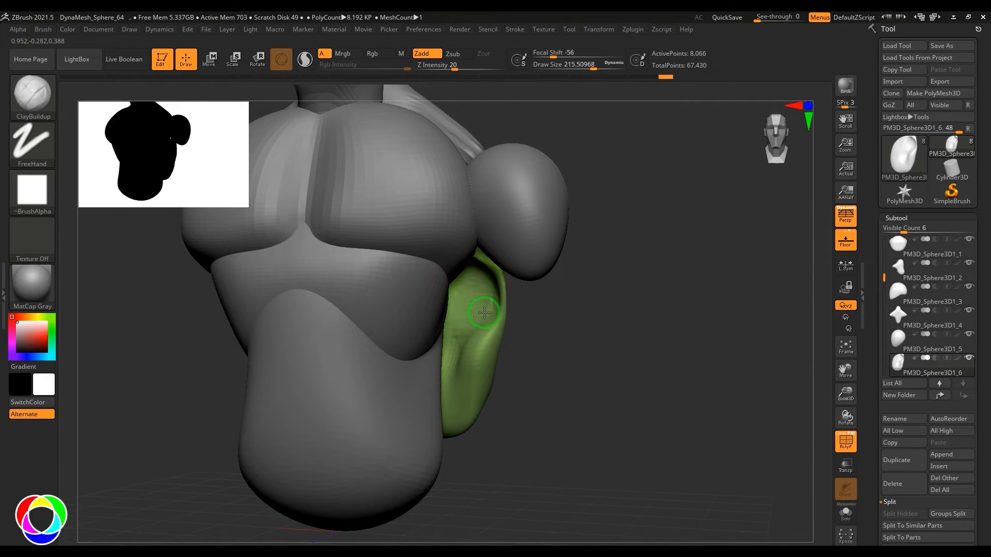
drag(581, 317, 497, 303)
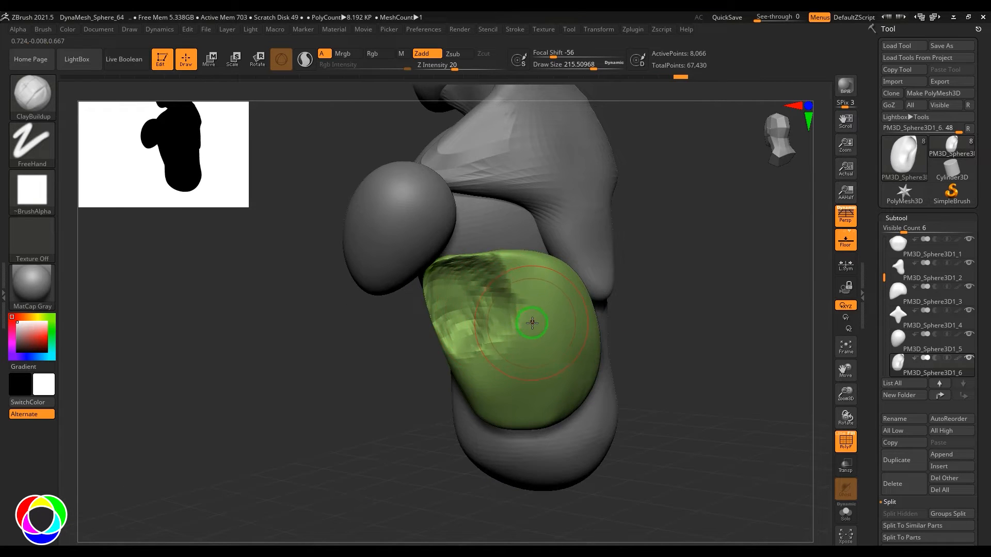
drag(323, 449, 143, 218)
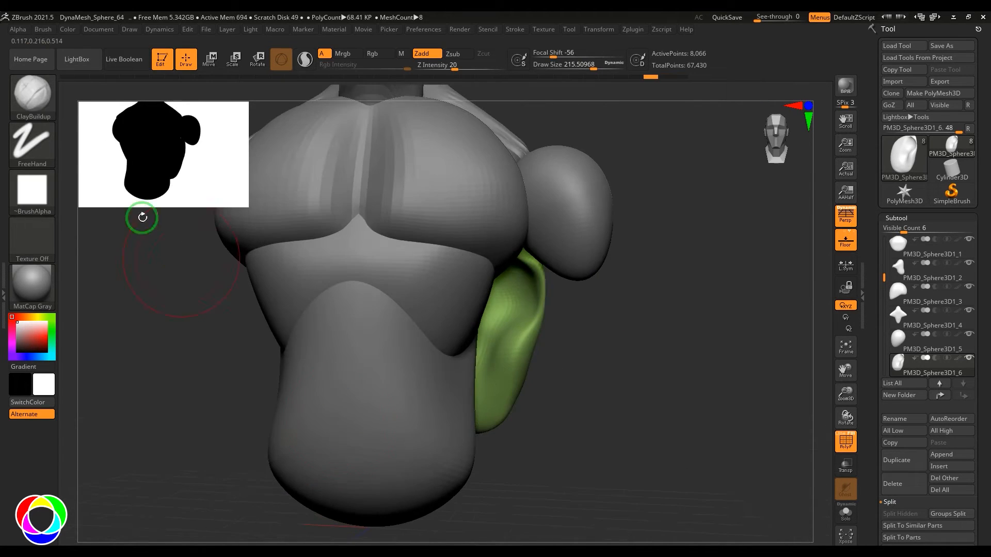
Change the ClayBuildup brush's settings and fill the latissimus's front edge at a size of about 161.
click(43, 29)
drag(115, 359, 93, 250)
click(89, 371)
click(88, 407)
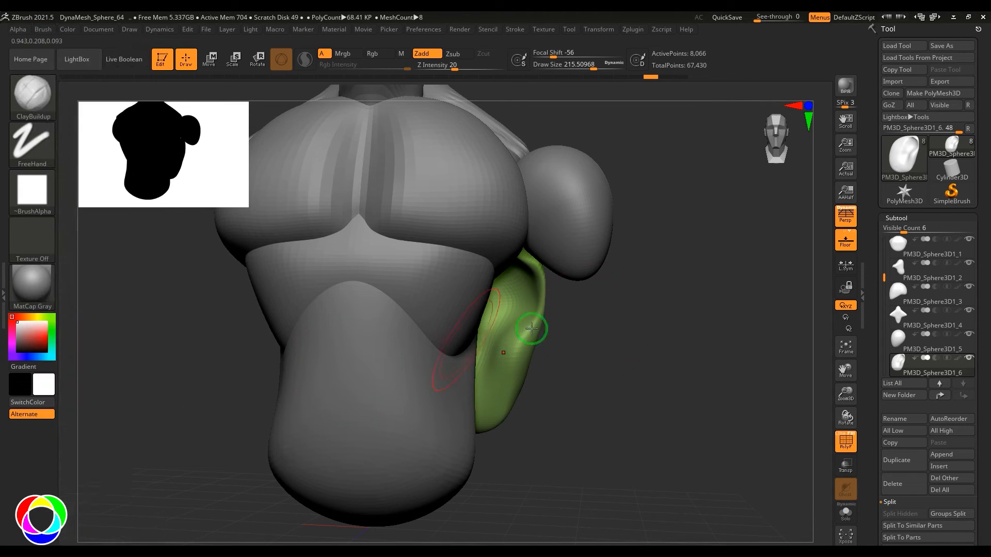
right_drag(531, 329, 548, 309)
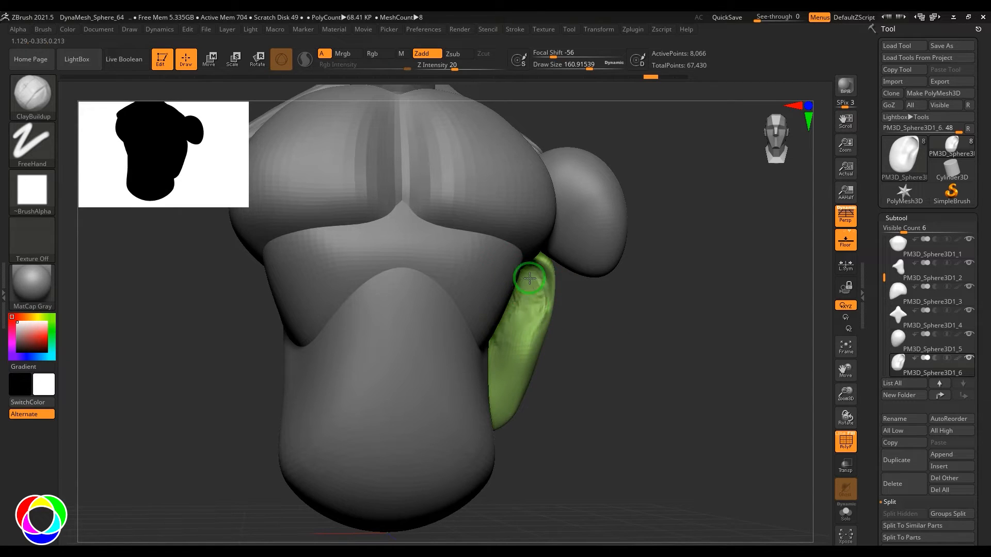
right_drag(560, 322, 547, 285)
mouse_move(547, 285)
mouse_down()
mouse_move(563, 311)
mouse_move(573, 305)
mouse_move(564, 376)
mouse_up()
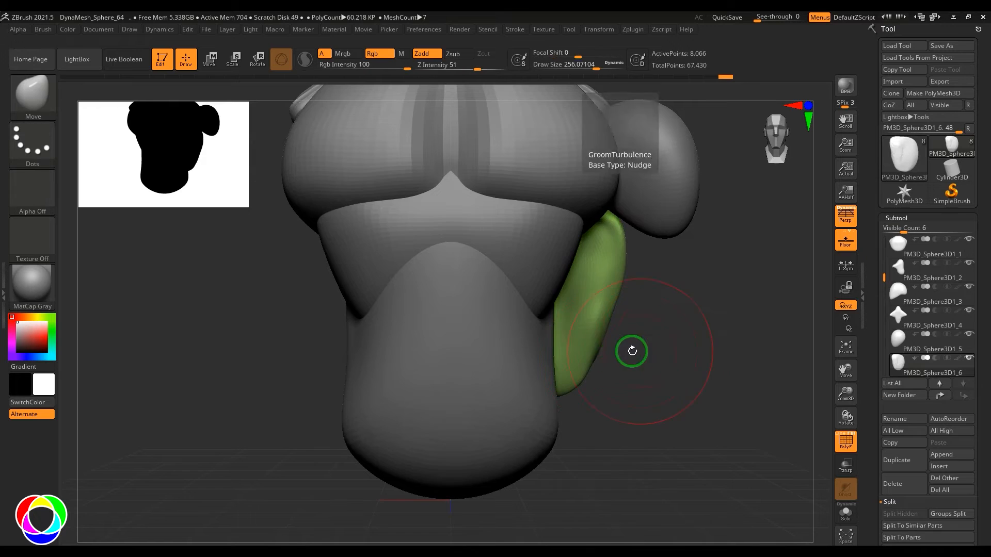
Slim the latissimus's outer profile and refine its back outline with the Move brush at sizes of about 333 and 187.
key(s)
drag(594, 338, 587, 330)
right_drag(627, 289, 628, 261)
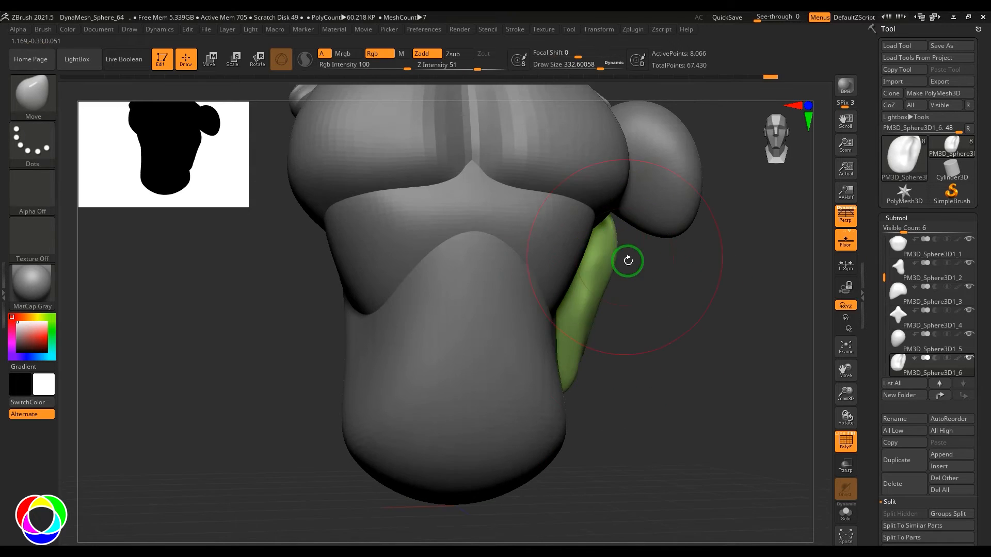
mouse_move(573, 370)
right_down()
mouse_move(566, 341)
mouse_move(547, 336)
right_up()
mouse_move(547, 335)
mouse_down()
mouse_move(576, 330)
mouse_move(530, 342)
mouse_up()
drag(630, 272, 646, 267)
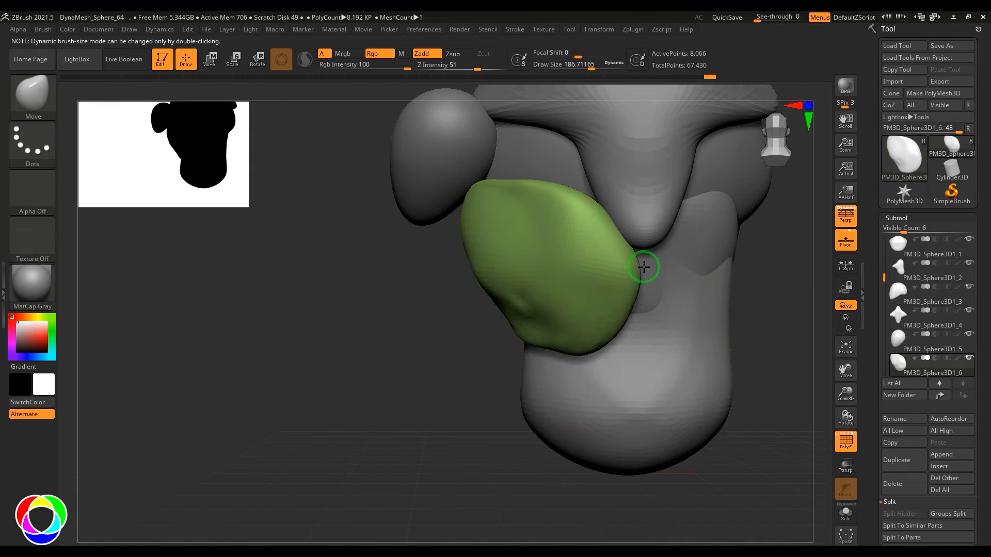
drag(622, 333, 631, 335)
Build up the latissimus with the ClayBuildup brush at a size of about 187 and smooth its surface from the side and behind.
key(b)
key(c)
key(b)
mouse_move(562, 327)
mouse_down()
mouse_move(548, 335)
mouse_move(508, 307)
mouse_up()
drag(408, 314, 678, 304)
mouse_move(510, 315)
mouse_down()
mouse_move(495, 217)
mouse_move(520, 196)
mouse_up()
shift+drag(503, 207, 532, 276)
drag(612, 356, 439, 356)
shift+drag(614, 325, 650, 355)
mouse_move(573, 178)
mouse_down()
mouse_move(624, 259)
mouse_move(583, 206)
mouse_up()
mouse_move(397, 351)
alt+mouse_down()
mouse_move(372, 323)
mouse_move(334, 391)
alt+mouse_up()
mouse_move(397, 391)
alt+mouse_down()
mouse_move(323, 389)
mouse_move(464, 339)
alt+mouse_up()
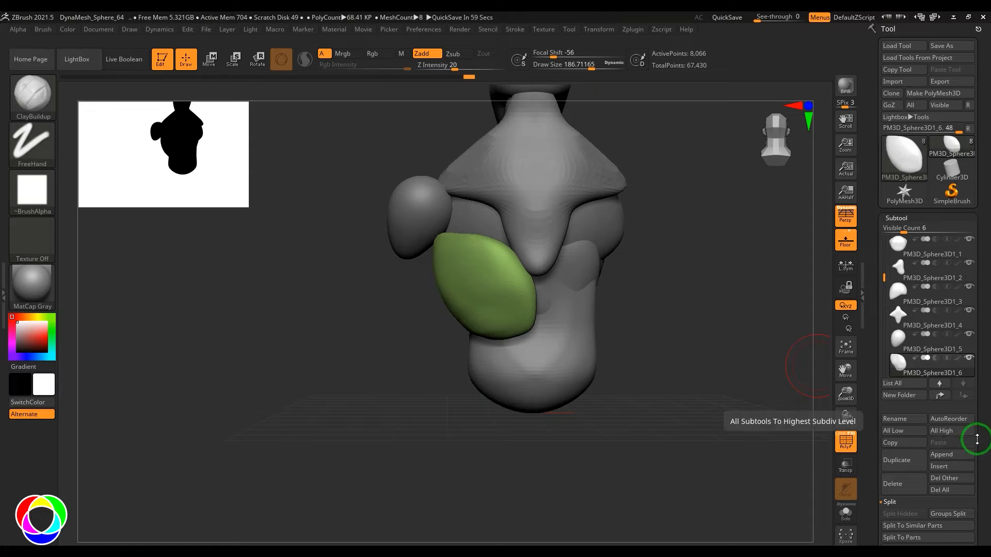
Duplicate the latissimus subtool and mirror the copy to the opposite side of the back.
drag(977, 440, 976, 354)
click(884, 377)
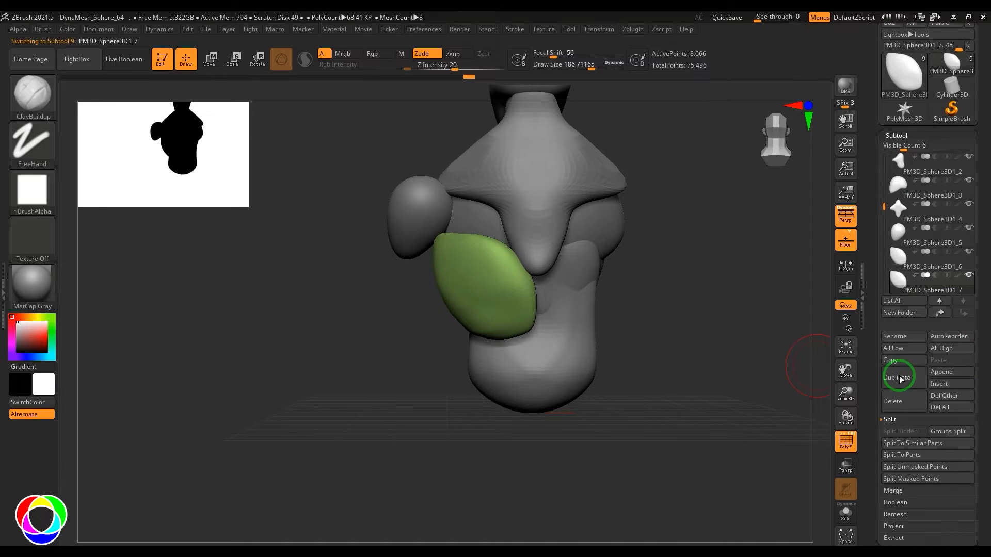
drag(976, 454, 982, 370)
scroll(953, 395, down, 3)
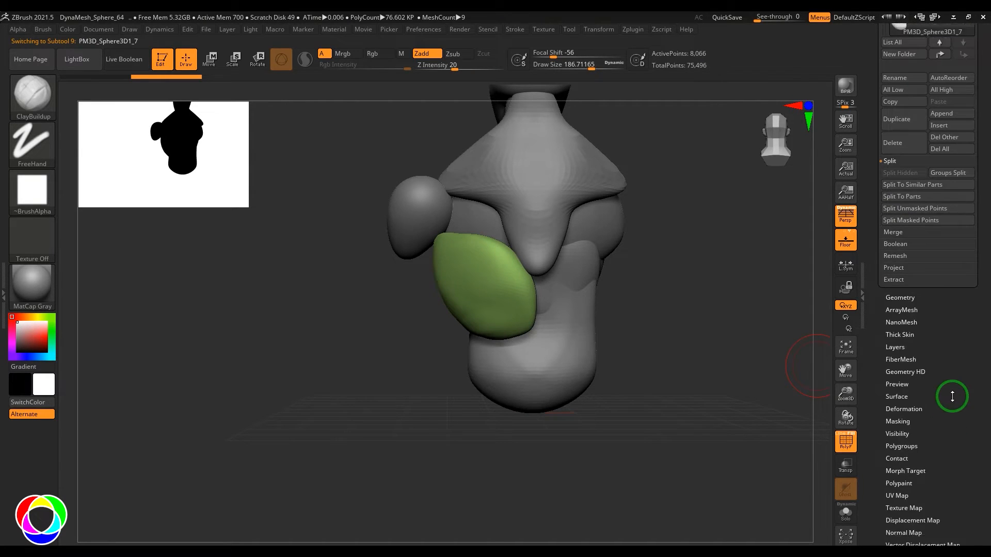
click(909, 385)
drag(981, 102, 983, 174)
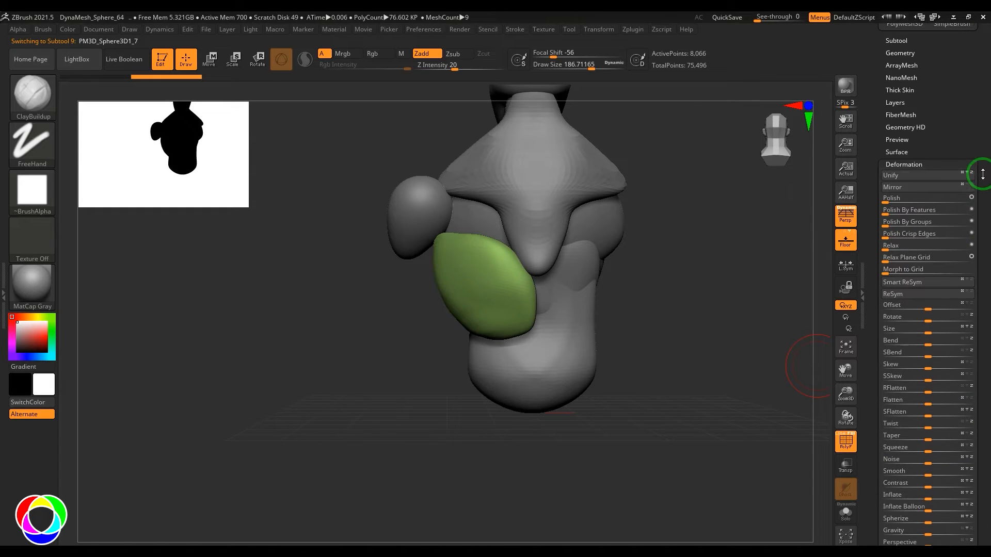
click(923, 194)
click(935, 166)
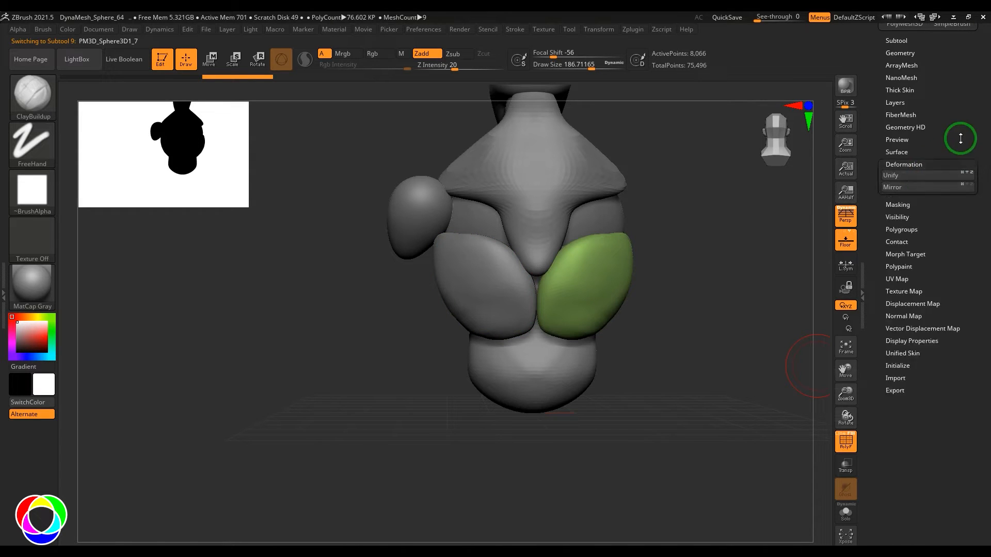
Select the original latissimus subtool and merge it down with its mirrored copy, accepting the non-undoable operation for the session.
drag(960, 139, 958, 206)
click(907, 186)
click(897, 305)
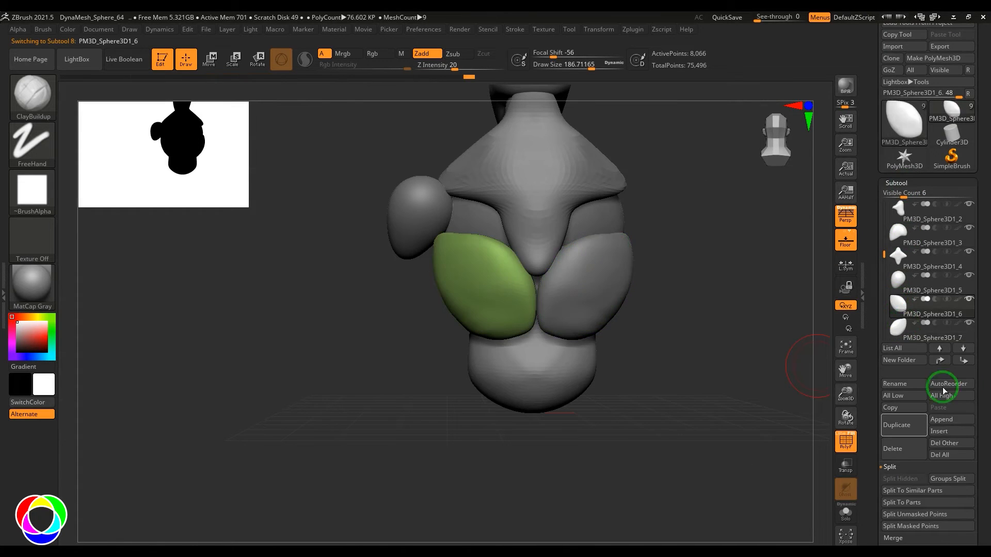
scroll(983, 365, down, 3)
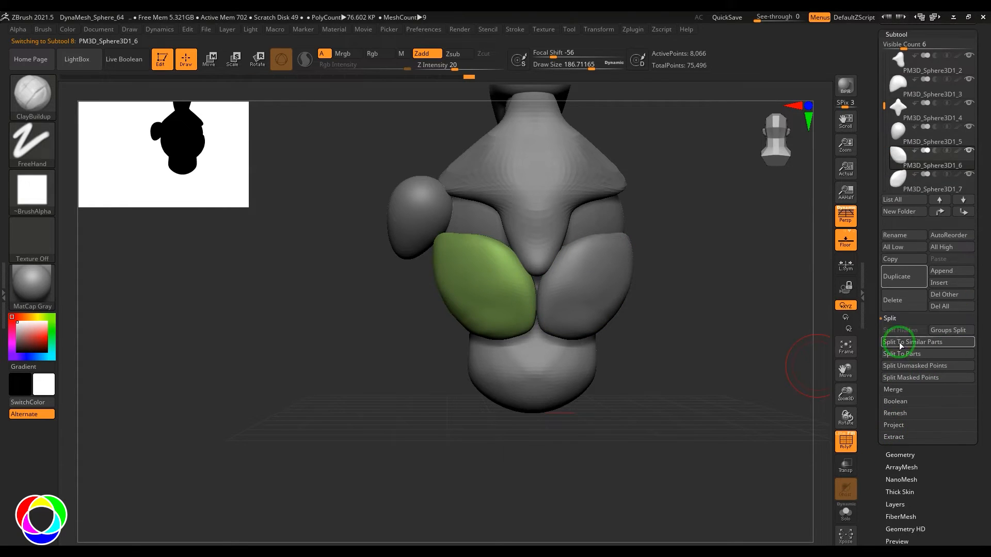
click(893, 318)
click(898, 331)
click(902, 345)
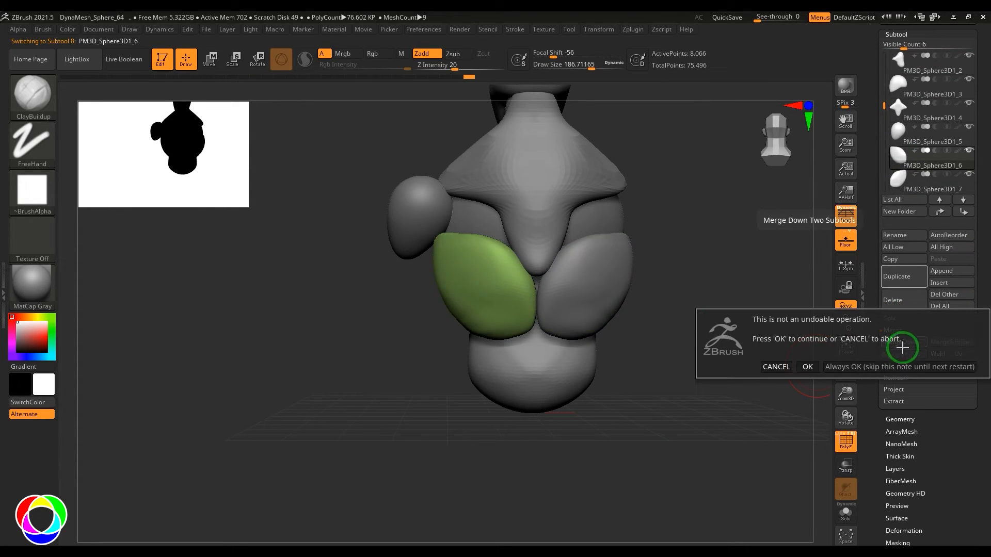
click(850, 367)
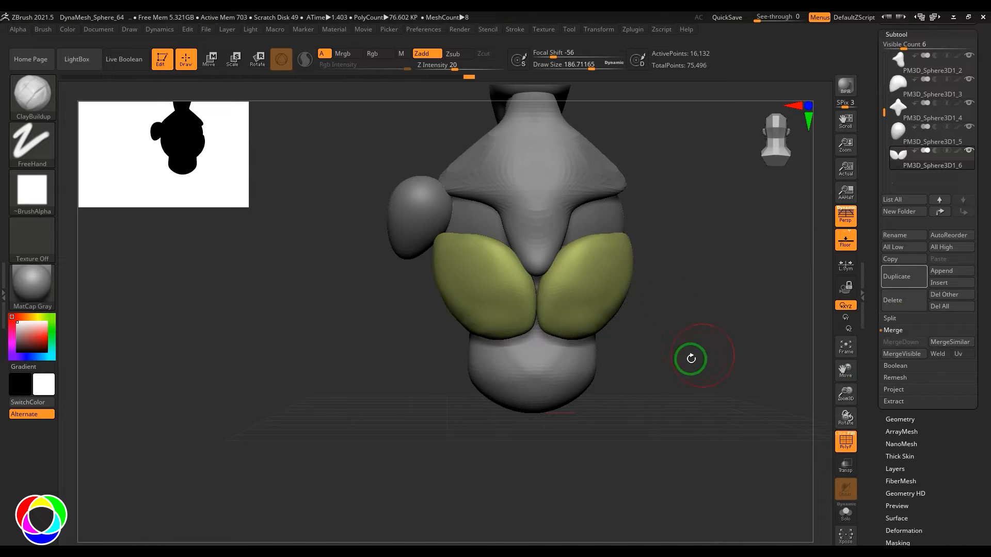
Insert a Sphere3D subtool, select it and move it out of the torso to the figure's open shoulder side.
mouse_move(691, 359)
mouse_down()
mouse_move(732, 354)
mouse_move(573, 351)
mouse_move(674, 345)
mouse_move(652, 362)
mouse_move(615, 300)
mouse_move(666, 349)
mouse_move(701, 353)
mouse_move(641, 279)
mouse_move(682, 364)
mouse_up()
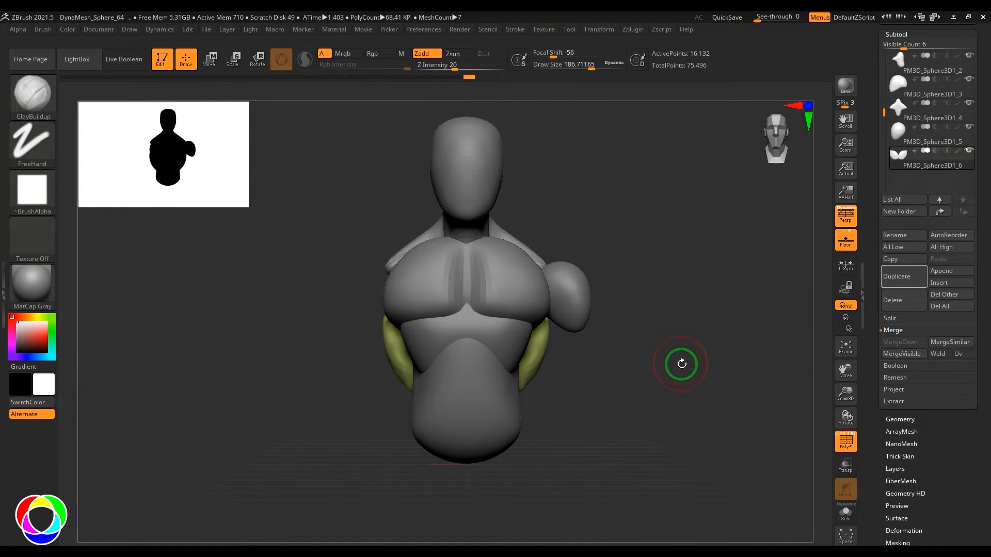
click(938, 283)
click(612, 341)
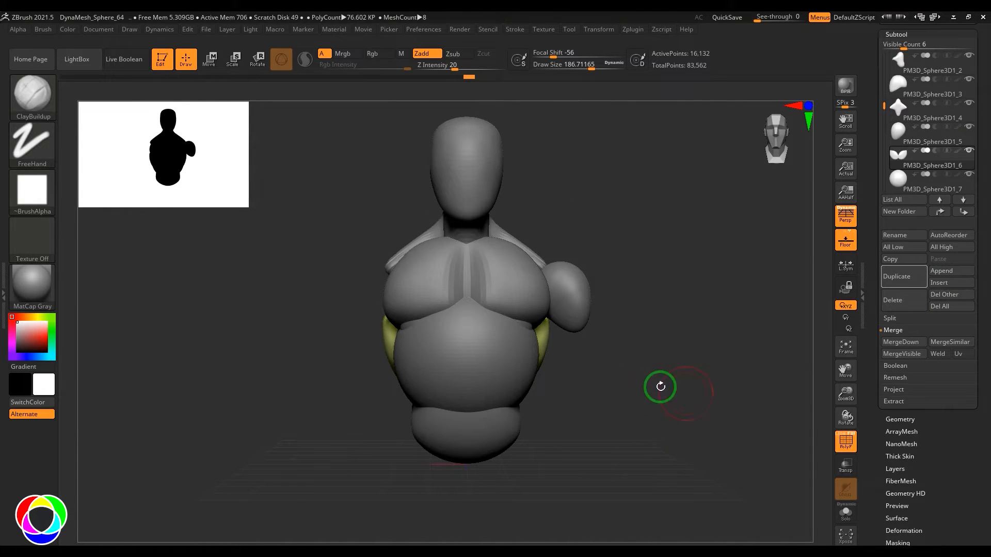
alt+click(480, 375)
alt+drag(576, 340, 500, 290)
key(w)
drag(424, 266, 567, 313)
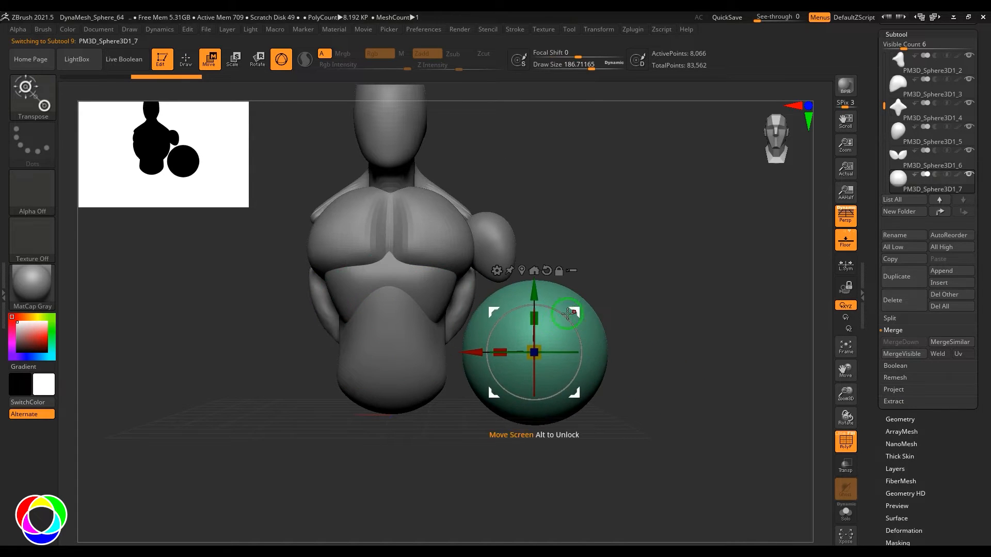
Scale the new sphere down into a narrow upright ellipsoid, place it under the shoulder and tilt it about 11.7 degrees as the upper arm.
drag(534, 352, 535, 346)
drag(576, 310, 503, 253)
drag(543, 290, 540, 279)
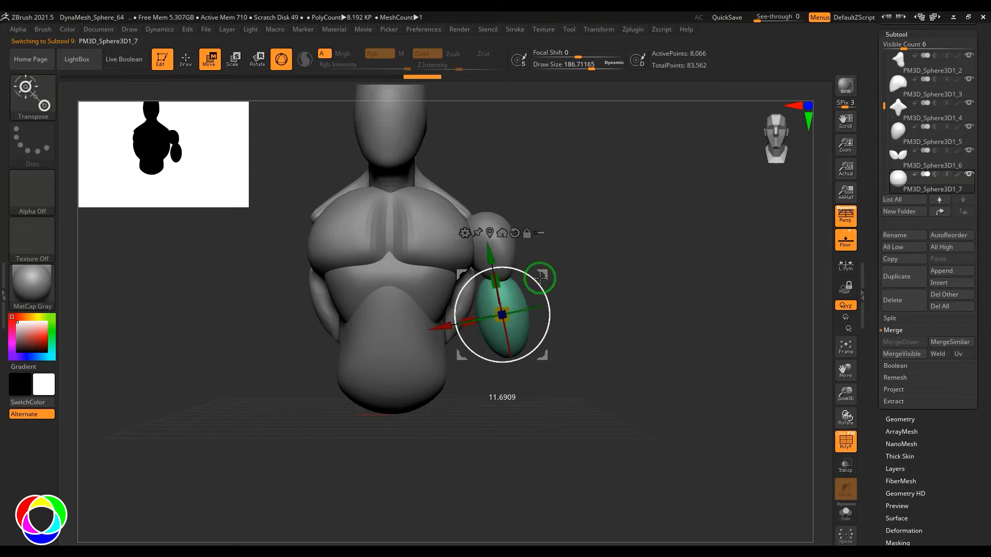
Refine the upper arm's position and tilt from the side and front so it tucks up into the shoulder.
shift+drag(637, 273, 609, 274)
drag(553, 305, 556, 311)
drag(552, 268, 554, 257)
shift+drag(609, 274, 638, 272)
drag(550, 274, 549, 268)
drag(550, 250, 552, 248)
drag(633, 264, 660, 317)
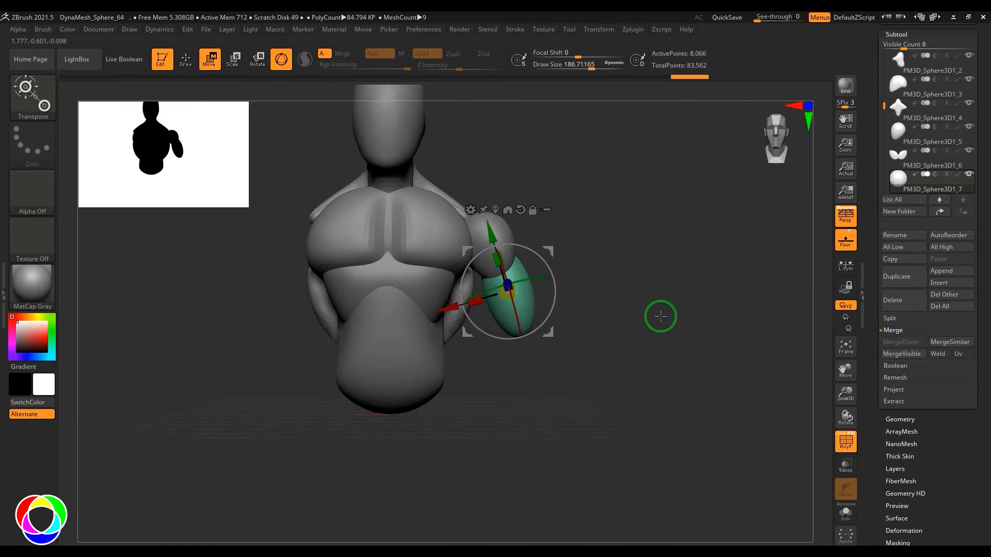
alt+drag(626, 374, 634, 356)
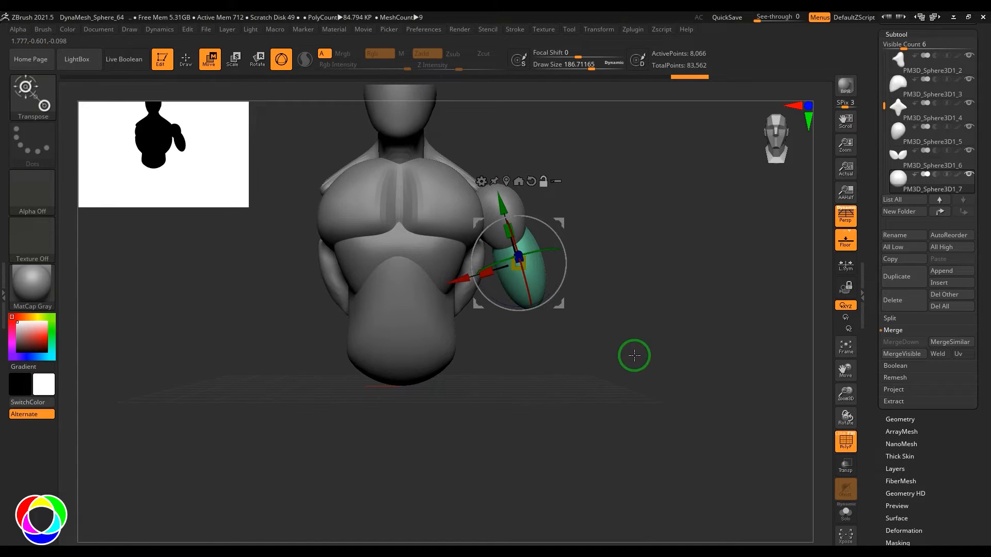
ctrl+drag(571, 222, 609, 383)
key(ctrl+z)
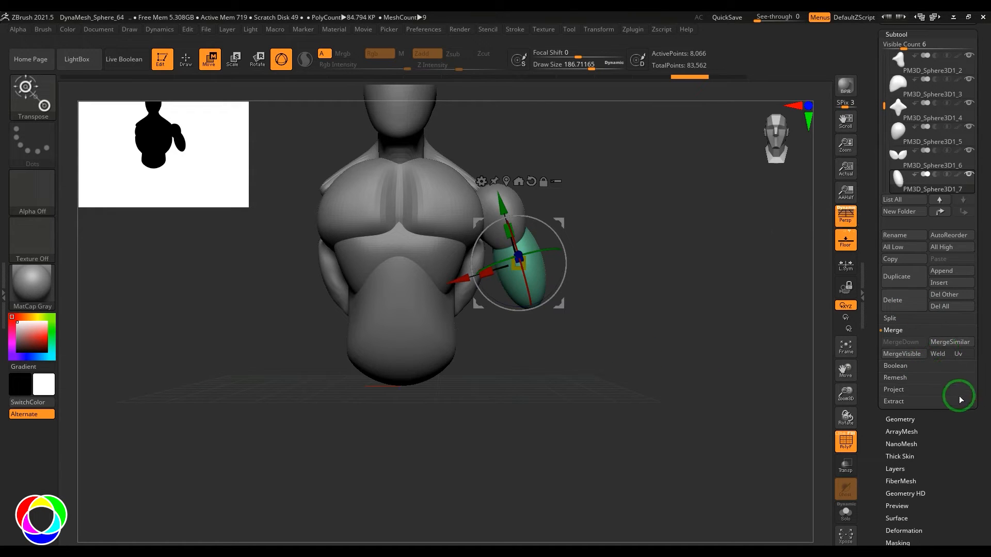
Append a Sphere3D subtool, move it out of the torso below the upper arm and scale it into a vertical ellipsoid for the forearm.
click(898, 331)
click(958, 275)
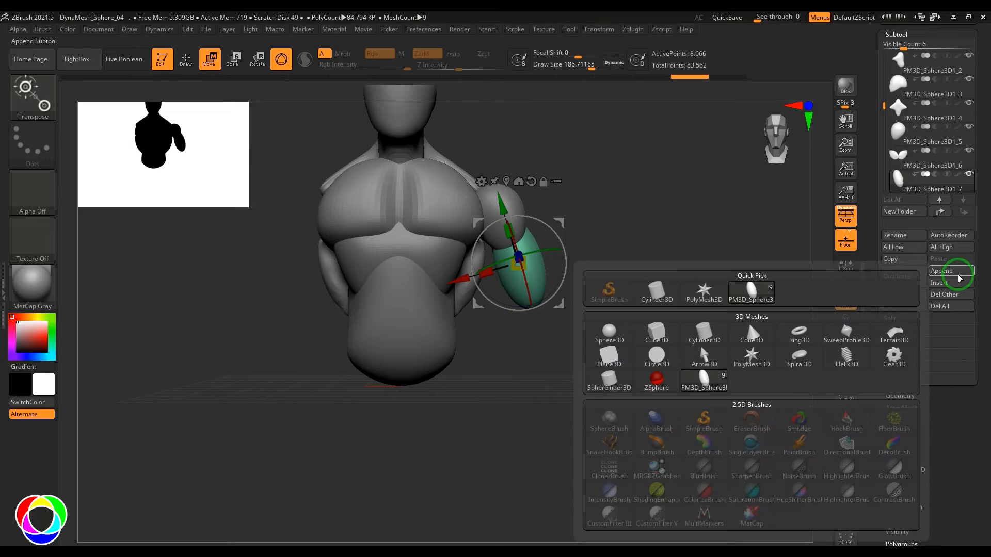
click(608, 338)
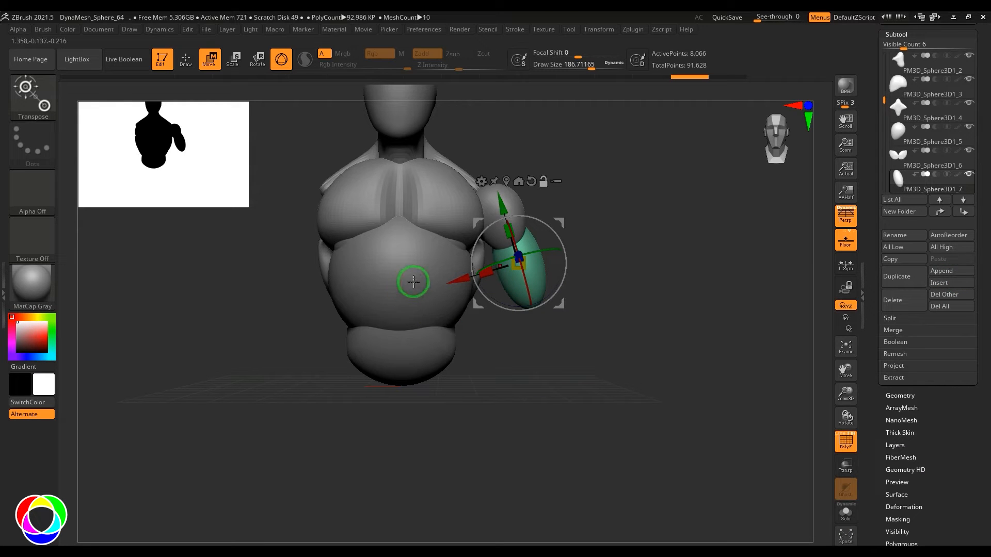
alt+click(414, 282)
drag(447, 233, 600, 344)
drag(559, 383, 568, 462)
drag(557, 356, 556, 336)
drag(558, 384, 559, 391)
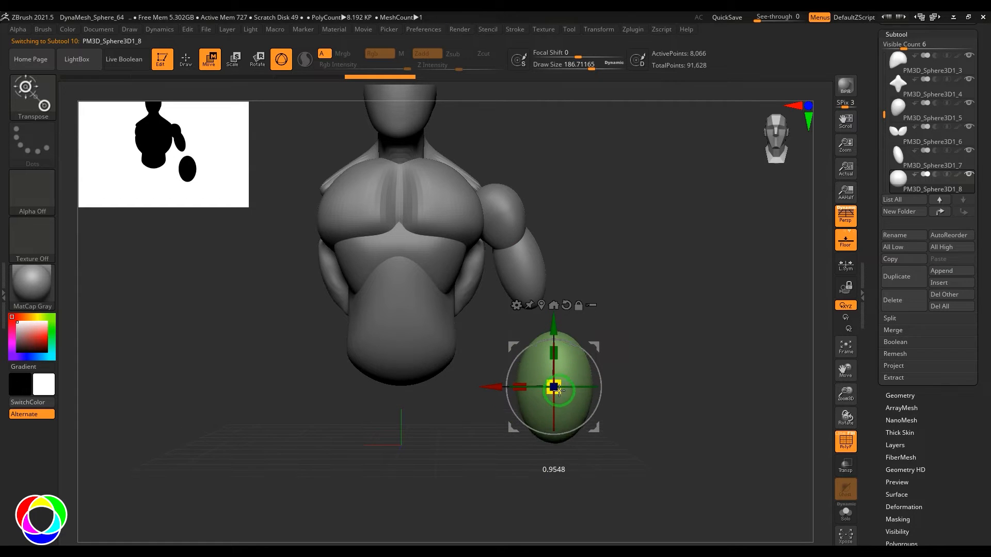
drag(593, 341, 640, 308)
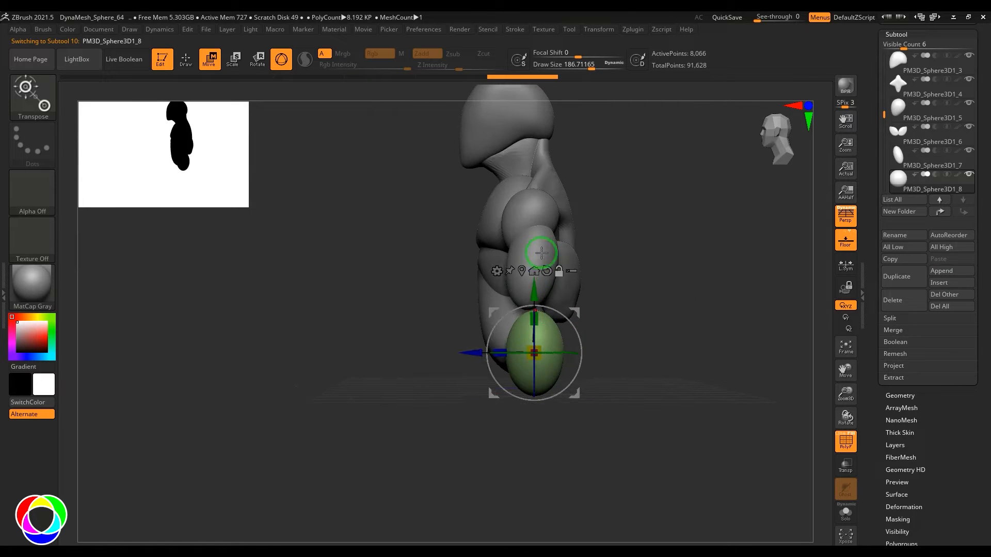
Tilt and shift the upper arm backward in side view, and adjust the shoulder sphere's placement to match.
alt+click(542, 253)
drag(569, 294, 577, 288)
drag(577, 223, 597, 221)
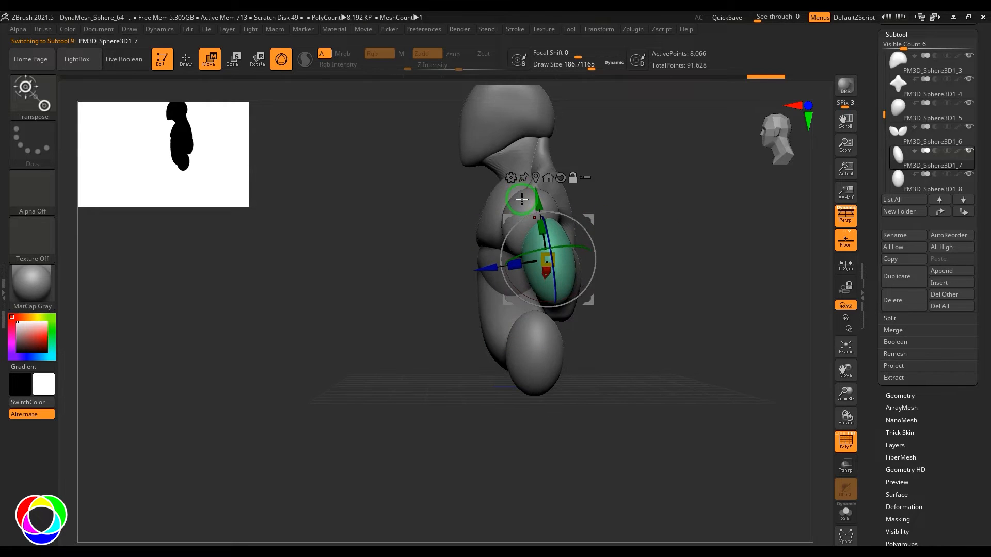
alt+click(542, 210)
drag(558, 247, 577, 238)
Slim and lengthen the forearm ellipsoid, and align it under the upper arm from the side and front.
drag(638, 264, 547, 303)
alt+click(553, 340)
mouse_move(535, 352)
mouse_down()
mouse_move(539, 344)
mouse_move(532, 362)
mouse_up()
drag(578, 313, 653, 276)
drag(561, 281, 560, 291)
shift+drag(638, 283, 701, 281)
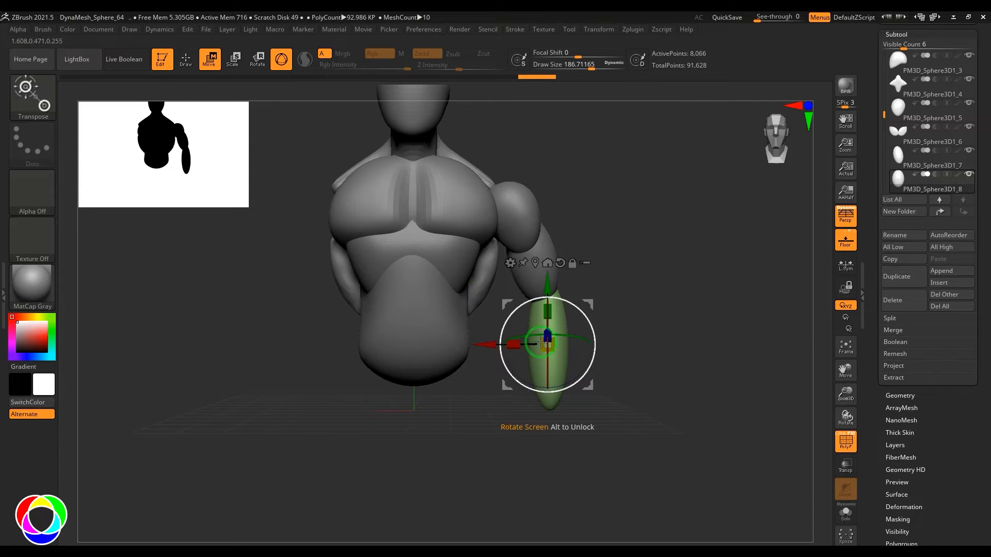
alt+drag(431, 450, 433, 448)
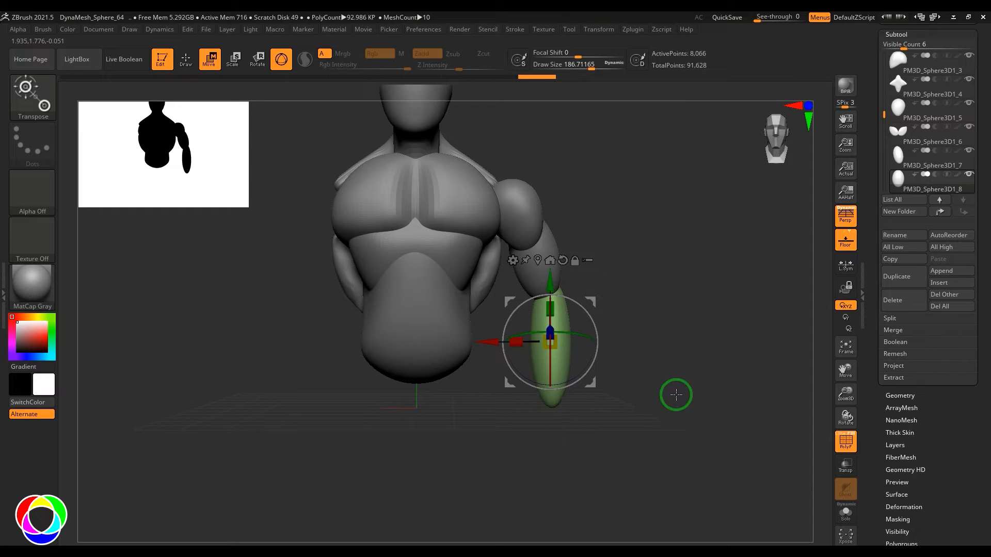
mouse_move(676, 395)
mouse_down()
mouse_move(599, 411)
mouse_move(674, 401)
mouse_move(676, 382)
mouse_up()
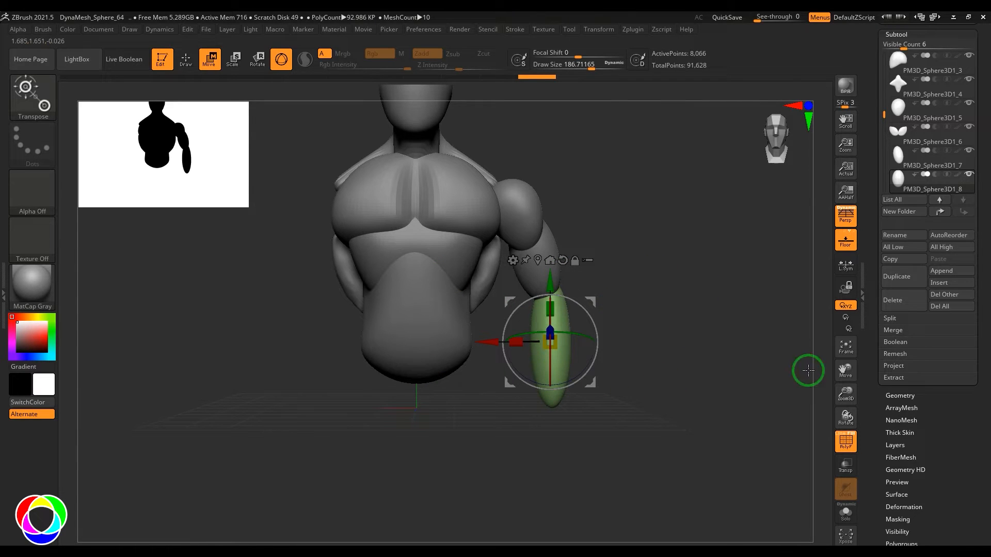
Widen the upper forearm and taper it toward the wrist with the Move brush at a size of about 231.
key(b)
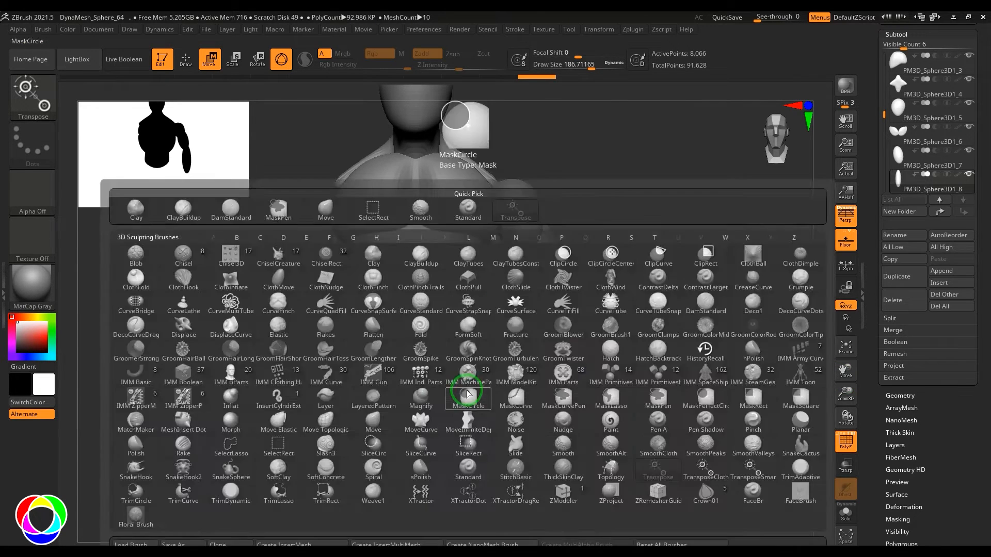
key(m)
key(v)
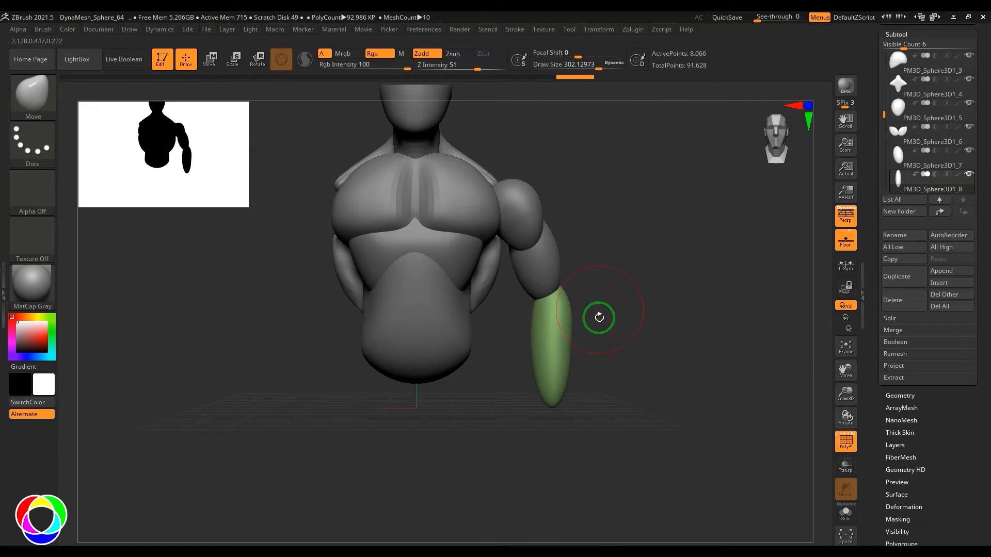
drag(598, 317, 664, 308)
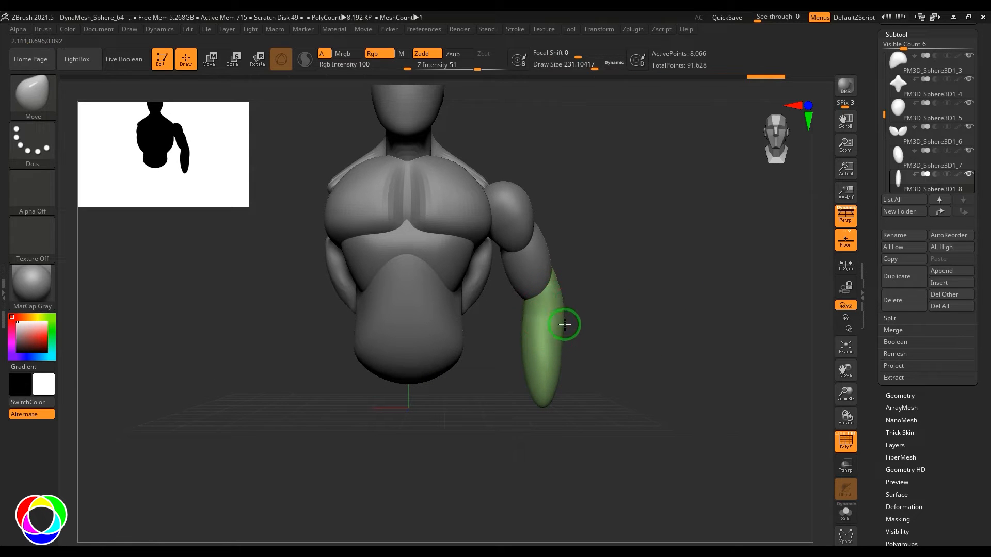
drag(603, 328, 626, 318)
drag(518, 323, 508, 338)
mouse_move(583, 321)
mouse_down()
mouse_move(516, 325)
mouse_move(598, 320)
mouse_up()
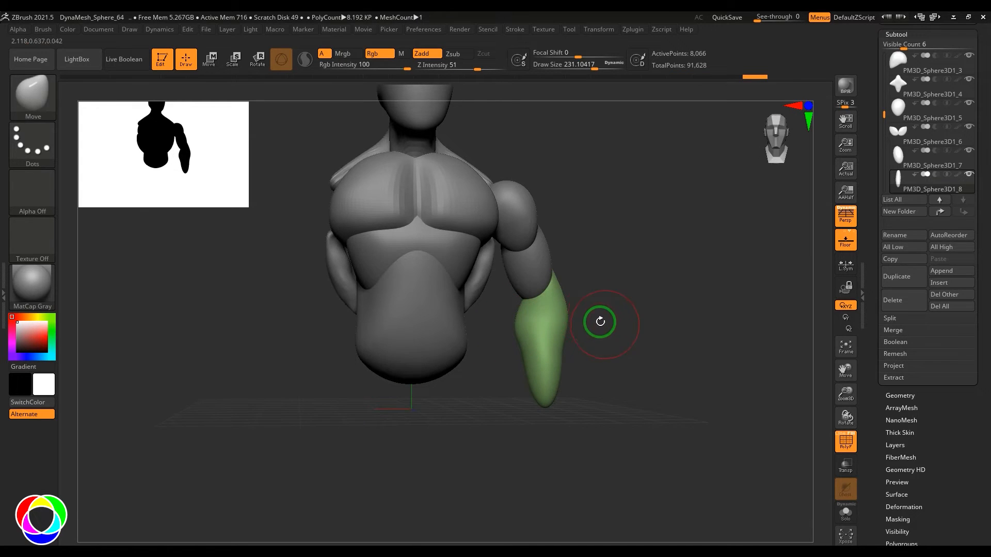
key(b)
key(d)
key(s)
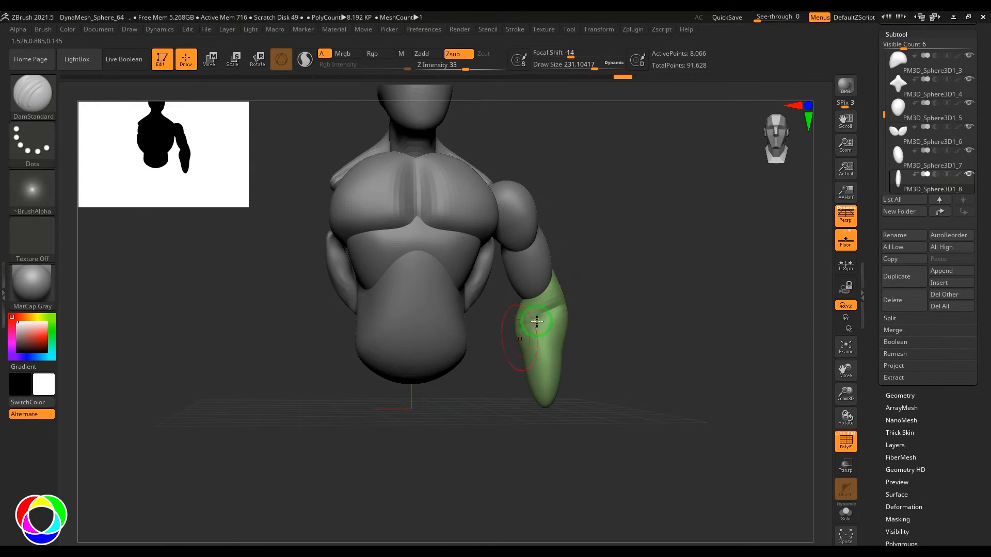
key(ctrl+z)
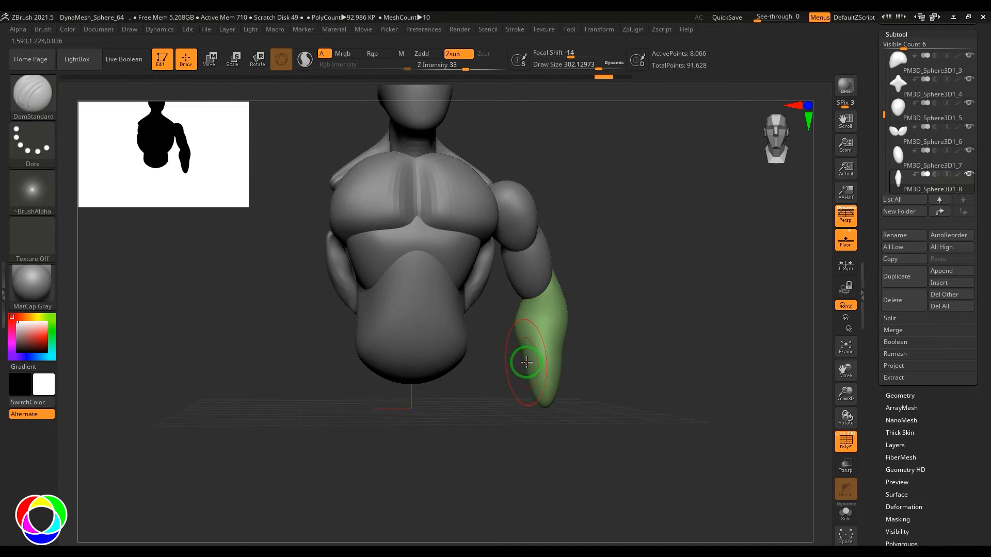
Bend the forearm forward in side view and refine its outline with the Move brush at sizes of about 333 and 274.
key(b)
key(m)
key(v)
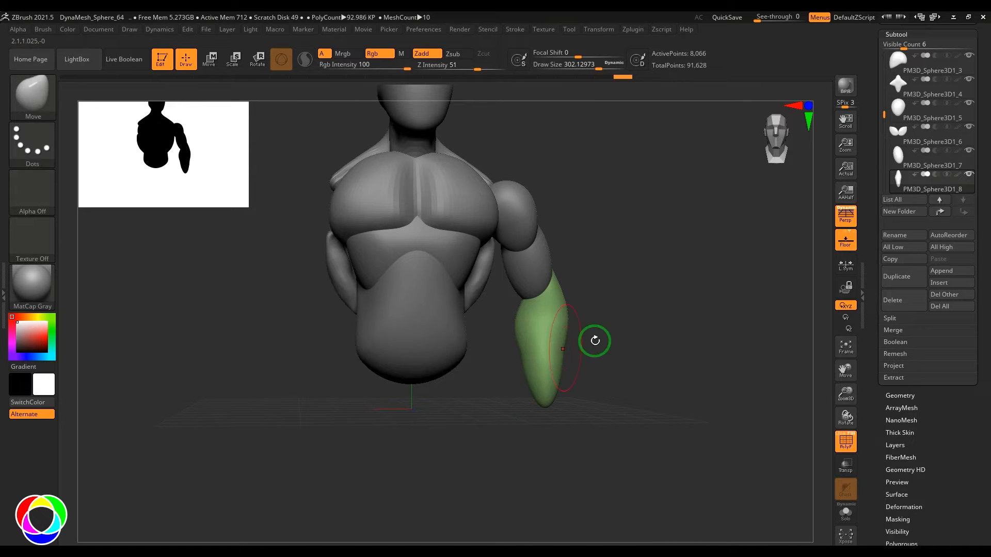
drag(594, 341, 610, 324)
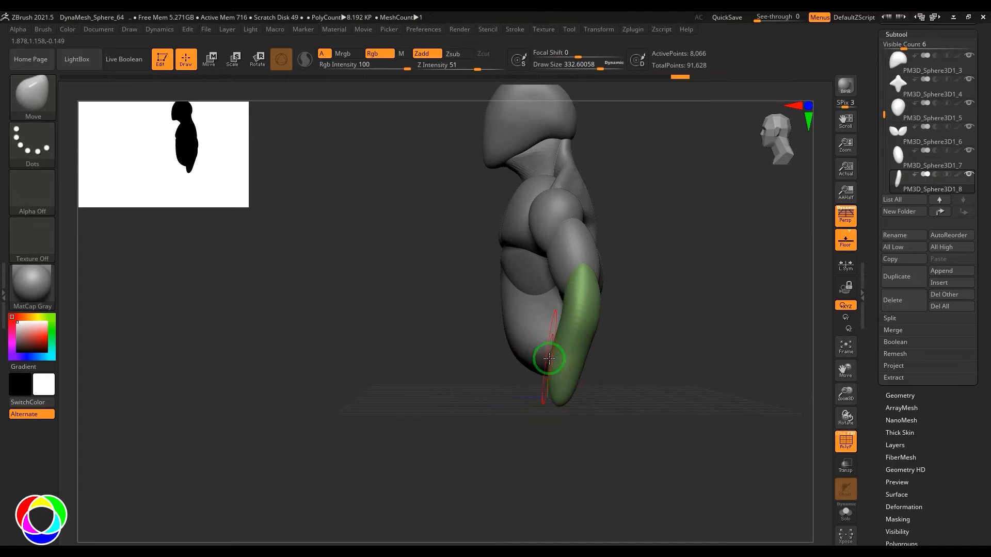
drag(558, 367, 559, 367)
drag(645, 344, 697, 329)
key(s)
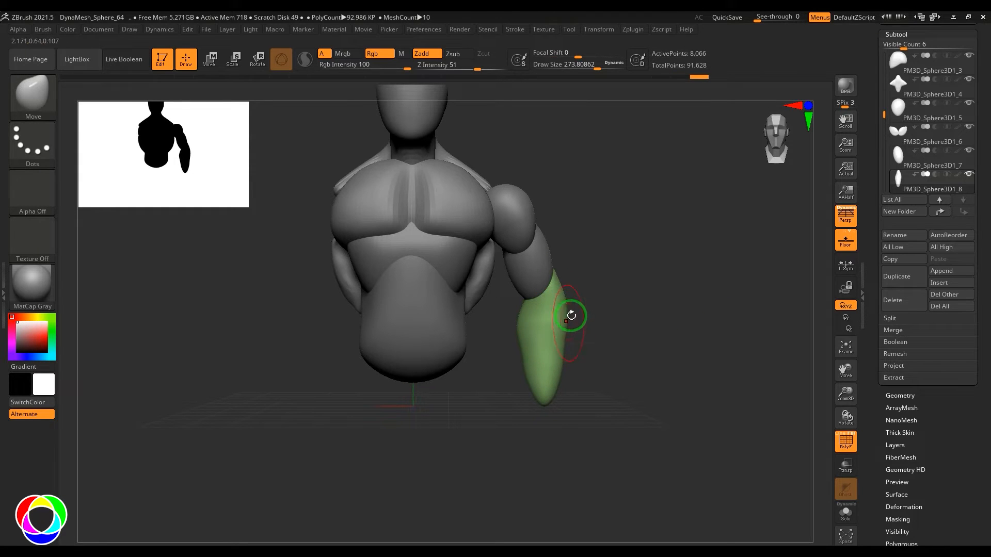
Append a Sphere3D subtool, select it and move it from the torso onto the back of the arm.
drag(637, 333, 468, 398)
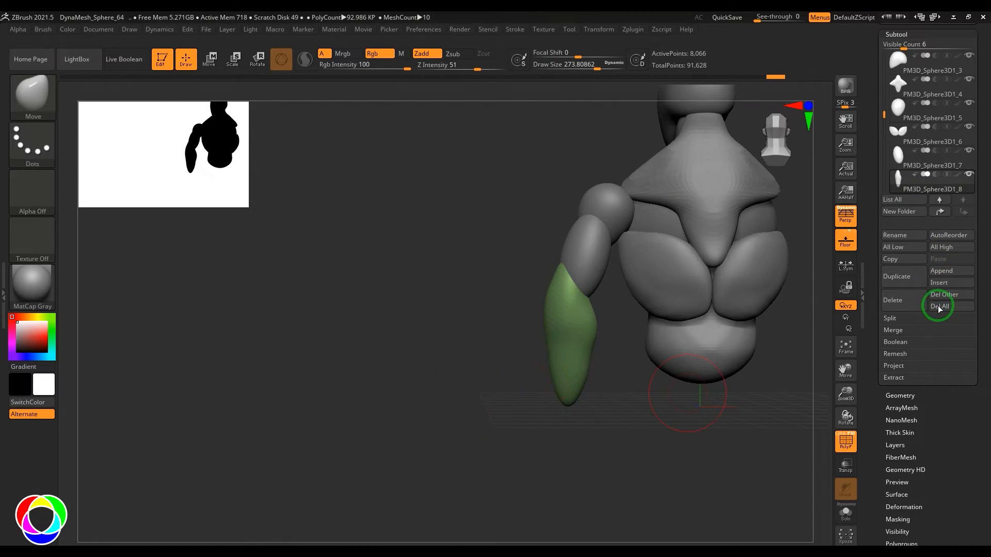
click(938, 276)
click(609, 334)
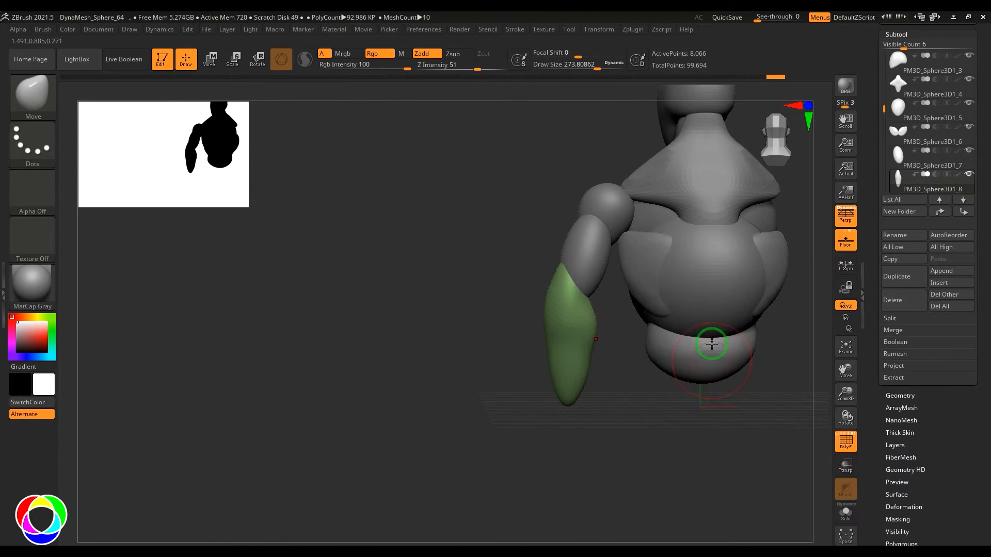
alt+drag(626, 435, 461, 451)
key(w)
drag(576, 263, 436, 289)
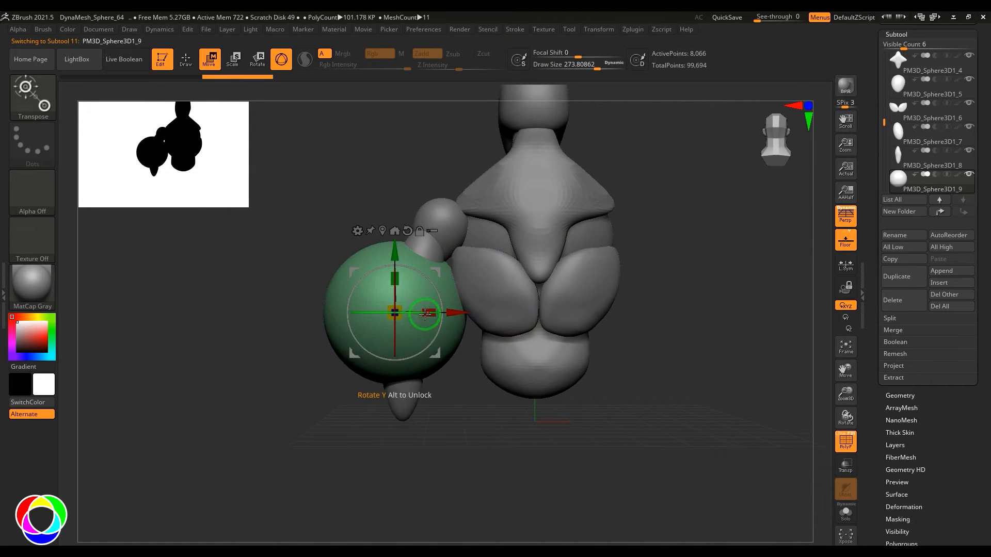
Shrink the new sphere and position it against the back of the elbow, checking from above and behind.
drag(354, 325, 396, 477)
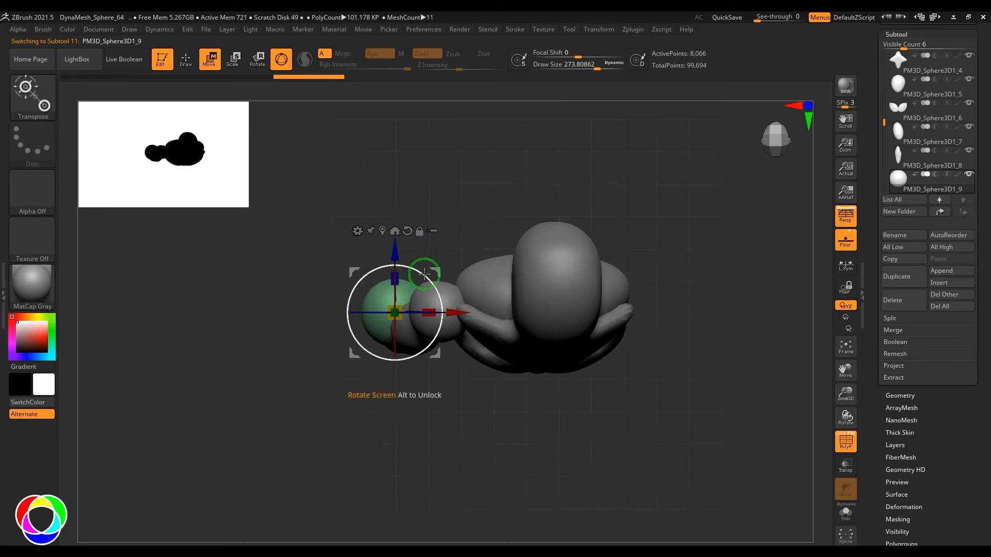
drag(425, 273, 451, 339)
drag(494, 460, 418, 389)
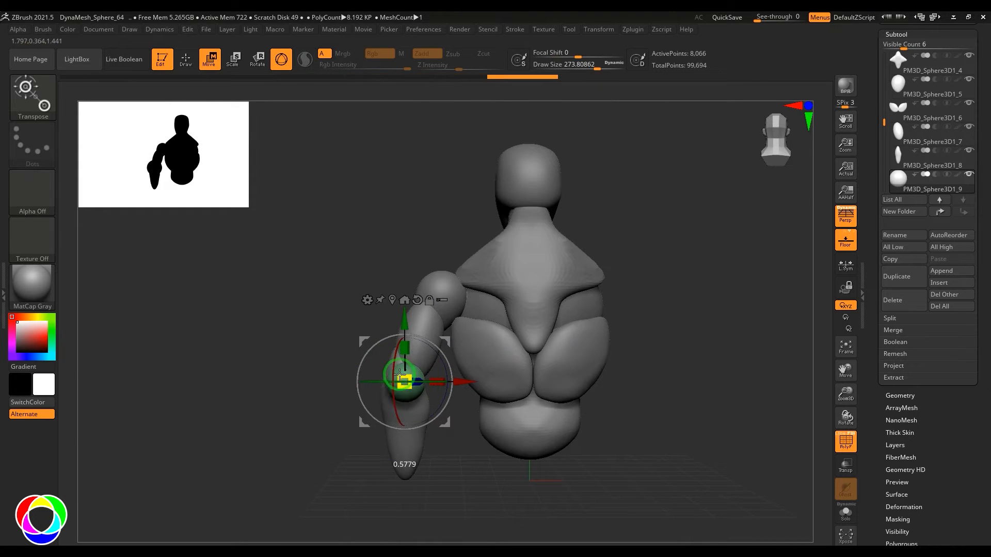
drag(437, 329, 440, 325)
mouse_move(330, 371)
shift+mouse_down()
mouse_move(404, 371)
mouse_move(310, 370)
shift+mouse_up()
shift+drag(428, 444, 340, 444)
alt+drag(330, 413, 354, 478)
Pull the top of the elbow sphere upward into a teardrop with the Move brush at a size of about 108.
key(q)
drag(378, 354, 388, 316)
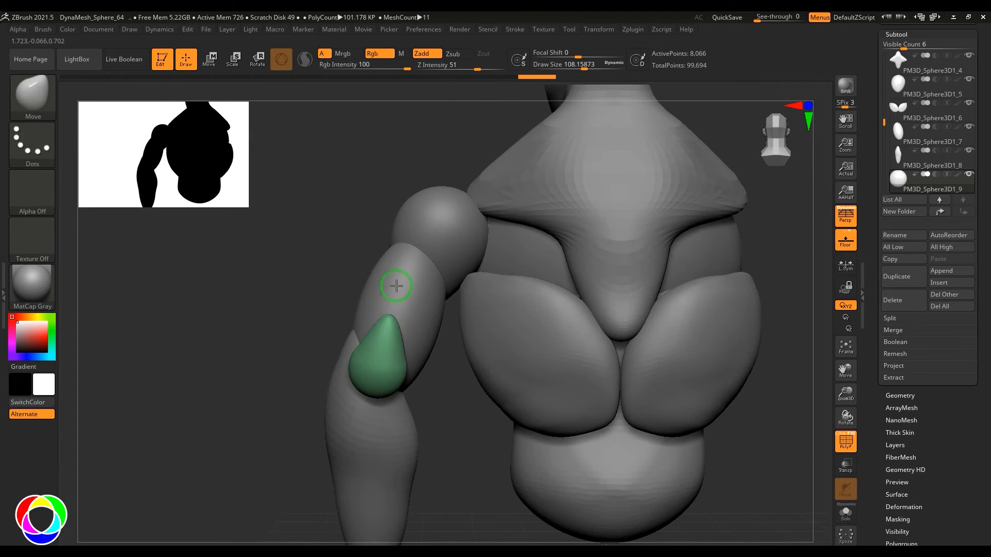
mouse_move(310, 346)
shift+mouse_down()
mouse_move(394, 341)
mouse_move(385, 338)
shift+mouse_up()
mouse_move(454, 338)
shift+mouse_down()
mouse_move(388, 337)
mouse_move(376, 353)
shift+mouse_up()
Stretch the elbow teardrop along the upper arm and forearm into a slim spindle with the Move brush at varying sizes.
key(s)
mouse_move(314, 331)
mouse_down()
mouse_move(431, 308)
mouse_move(491, 383)
mouse_move(327, 451)
mouse_move(413, 444)
mouse_up()
key(s)
drag(385, 354, 376, 377)
key(s)
drag(377, 312, 373, 305)
drag(465, 372, 361, 377)
mouse_move(325, 408)
mouse_down()
mouse_move(375, 420)
mouse_move(320, 407)
mouse_up()
Build up the spindle-shaped elbow muscle with the ClayBuildup brush at a size of about 201 and smooth its surface.
key(b)
key(c)
key(b)
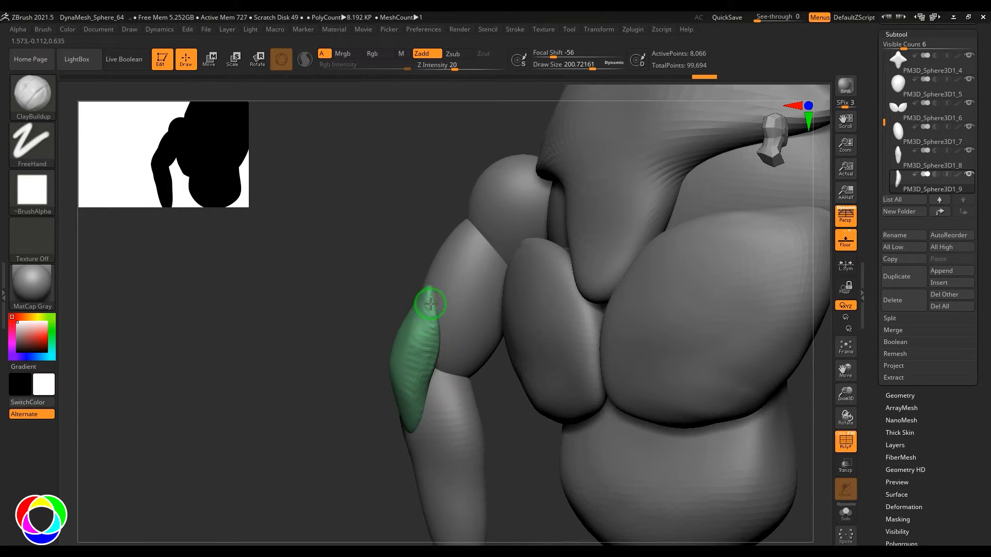
drag(330, 403, 384, 406)
mouse_move(418, 334)
shift+mouse_down()
mouse_move(416, 312)
mouse_move(390, 418)
shift+mouse_up()
Select the forearm subtool, build up its inner front with the ClayBuildup brush and smooth it toward the wrist.
mouse_move(469, 425)
alt+mouse_down()
mouse_move(642, 361)
mouse_move(596, 395)
alt+mouse_up()
alt+click(396, 416)
mouse_move(490, 385)
mouse_down()
mouse_move(595, 351)
mouse_move(546, 360)
mouse_move(582, 348)
mouse_move(589, 383)
mouse_up()
drag(429, 366, 466, 401)
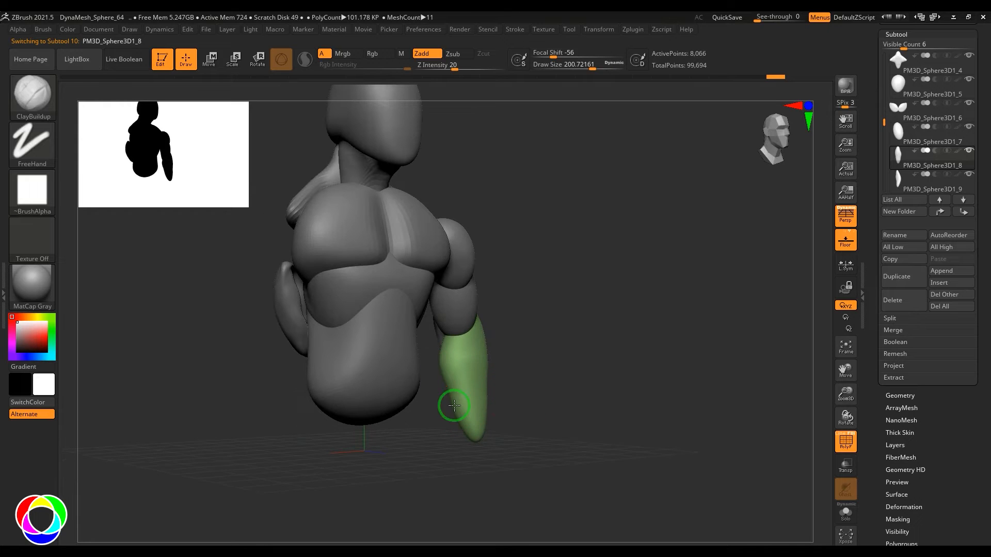
key(shift)
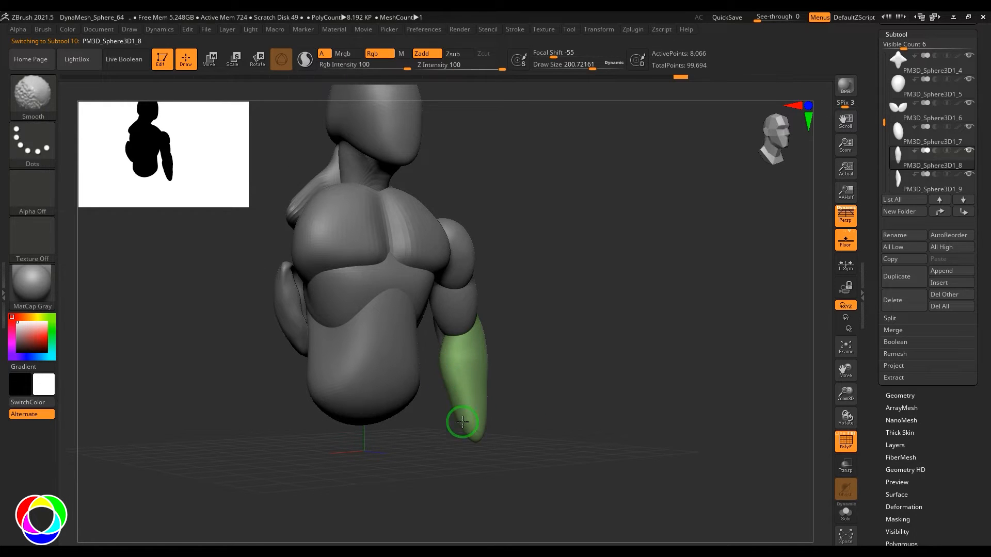
mouse_move(462, 422)
mouse_down()
mouse_move(593, 355)
mouse_move(609, 370)
mouse_move(557, 378)
mouse_move(628, 354)
mouse_move(620, 376)
mouse_up()
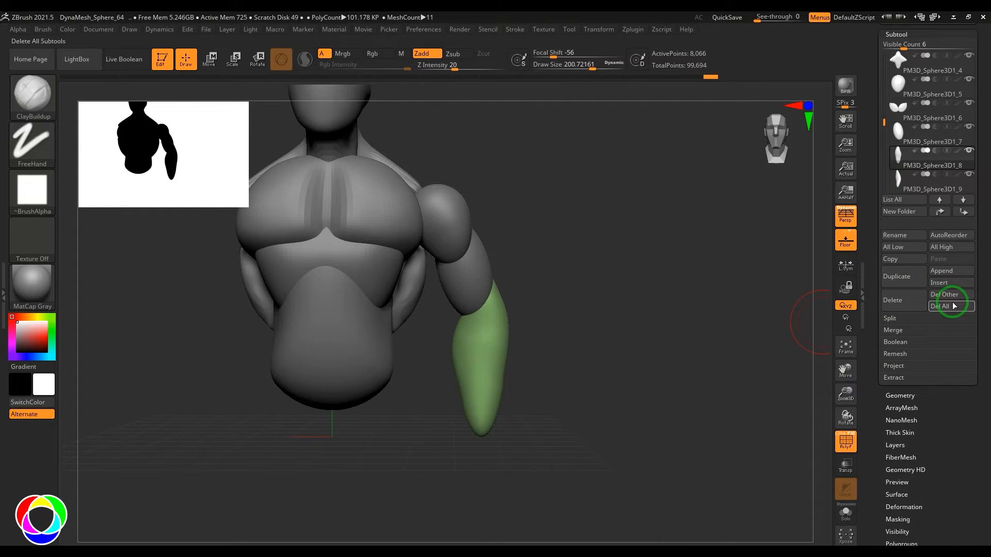
Append a Sphere3D subtool, move it to the lower end of the forearm and scale it down to hand size.
click(952, 274)
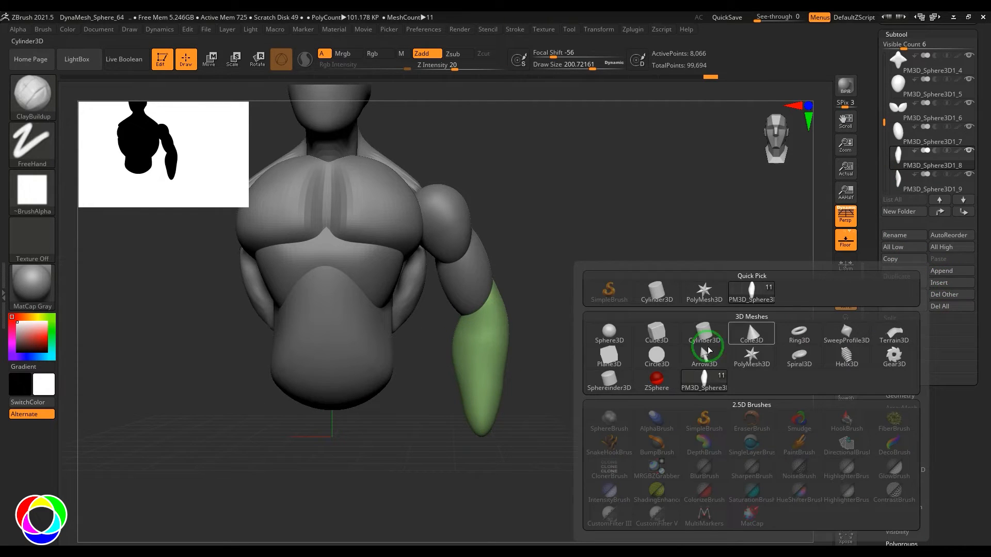
click(607, 334)
key(w)
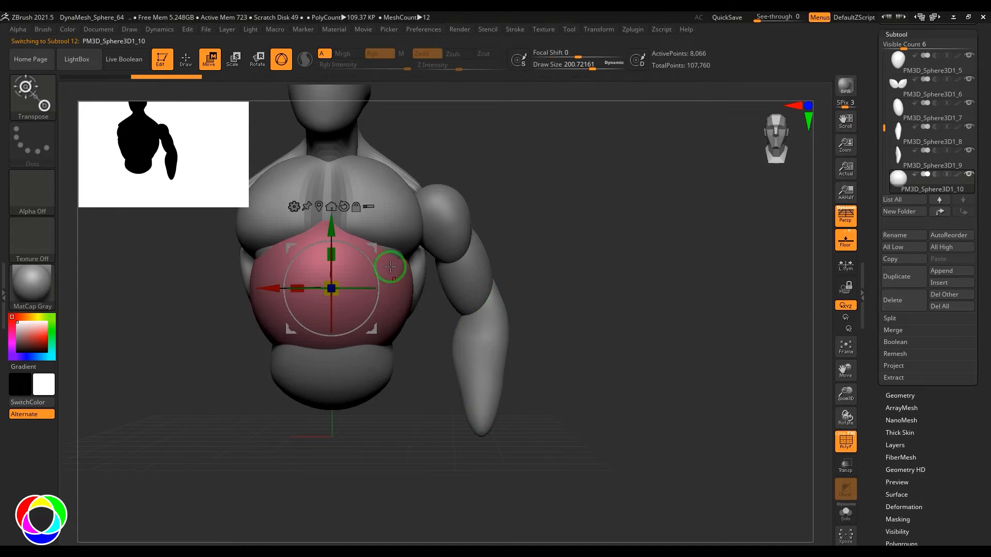
drag(379, 247, 574, 378)
alt+right_drag(570, 397, 561, 333)
mouse_move(529, 331)
mouse_down()
mouse_move(528, 274)
mouse_move(528, 317)
mouse_up()
drag(494, 365, 484, 343)
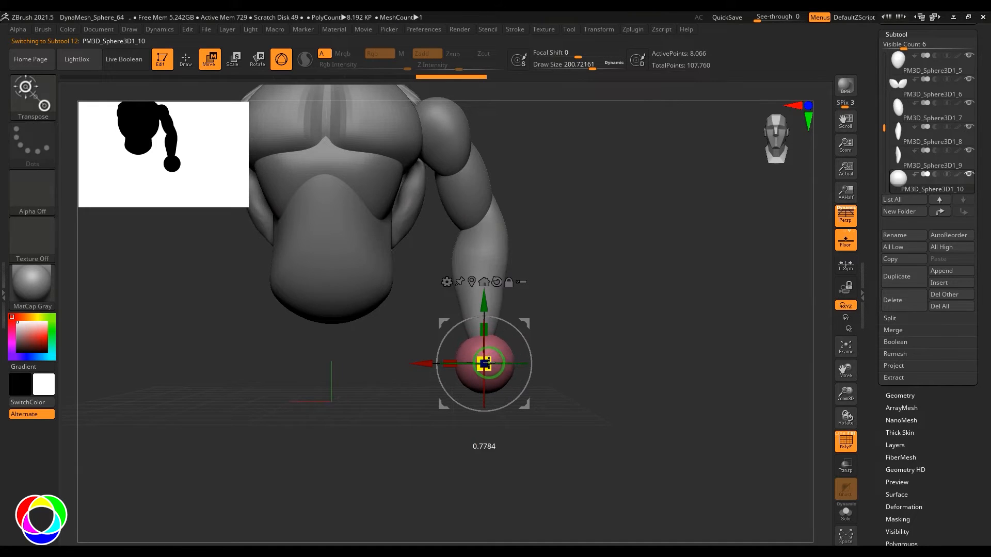
Narrow the hand sphere across its width with the gizmo, and try the same along its depth before undoing that scaling.
shift+drag(598, 341, 677, 370)
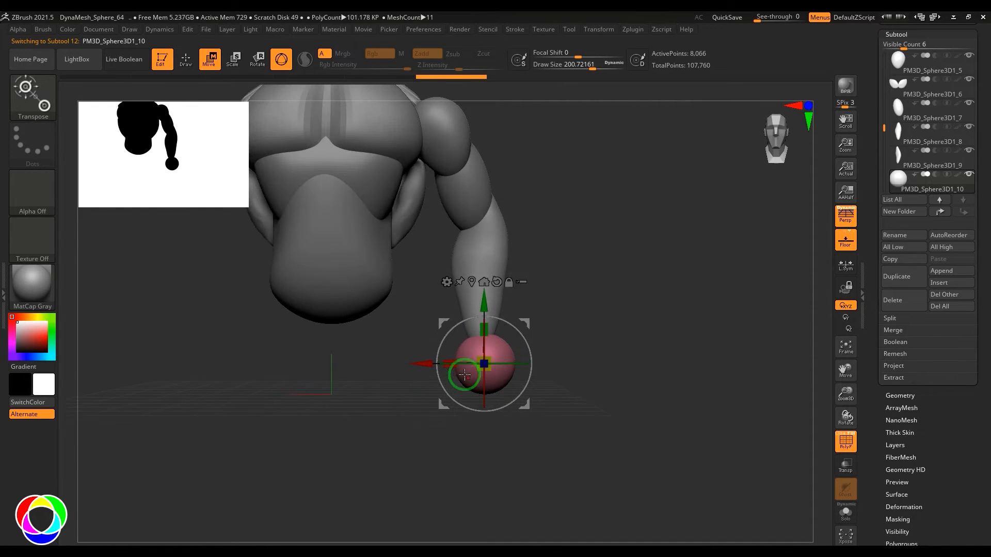
drag(451, 366, 464, 374)
drag(588, 357, 626, 355)
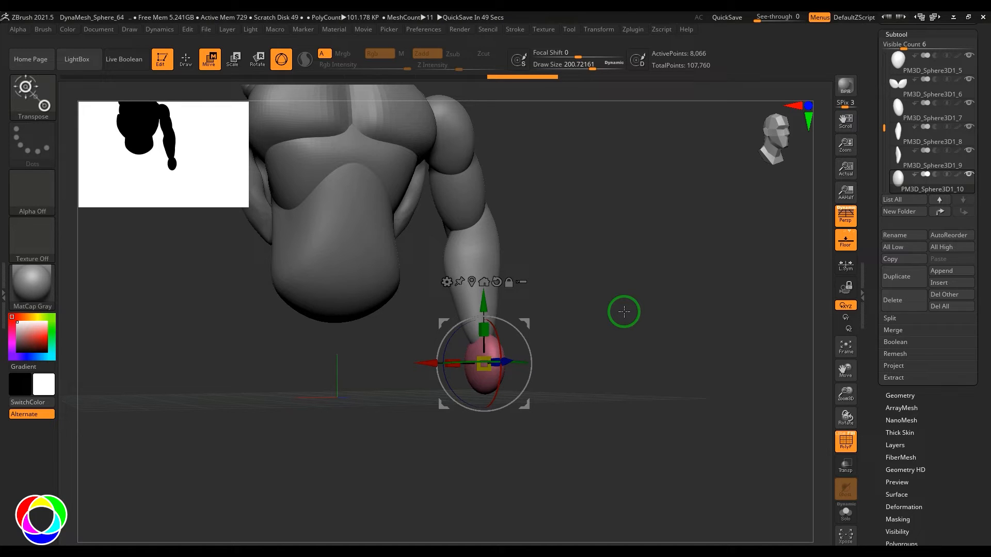
drag(598, 384, 611, 388)
drag(446, 368, 455, 367)
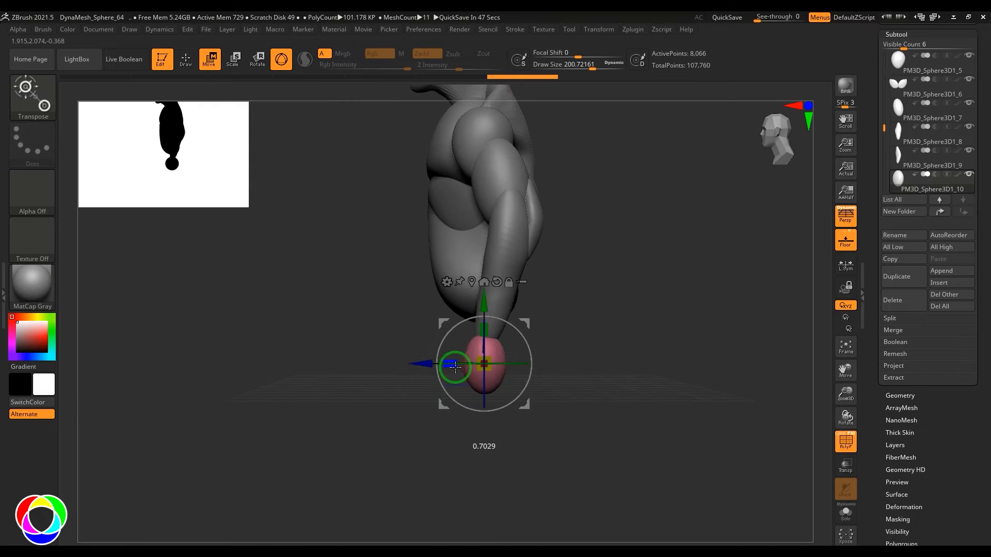
key(ctrl+z)
Shape the hand sphere into a blocky palm in side view with the Move brush, at sizes from about 274 down to 143.
alt+drag(638, 373, 666, 363)
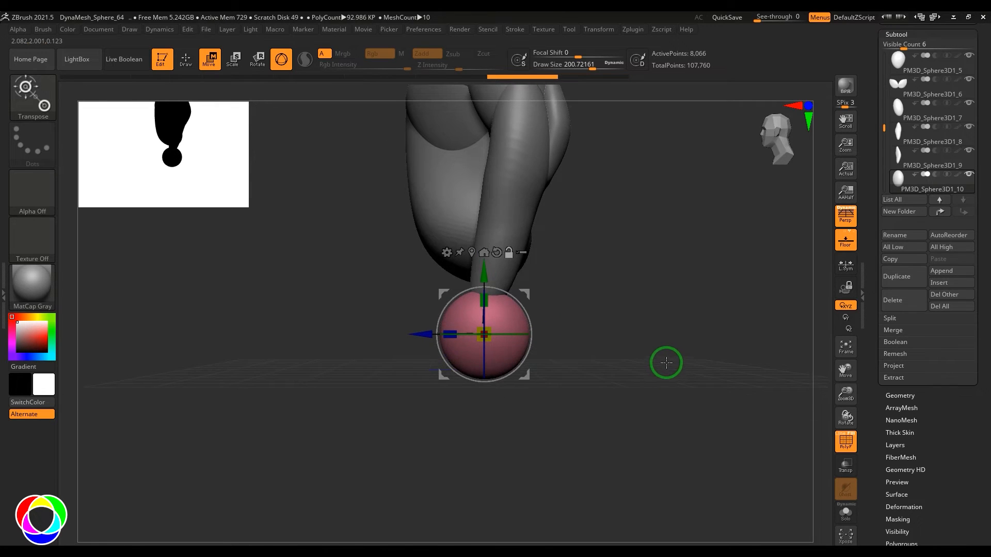
key(b)
key(m)
key(v)
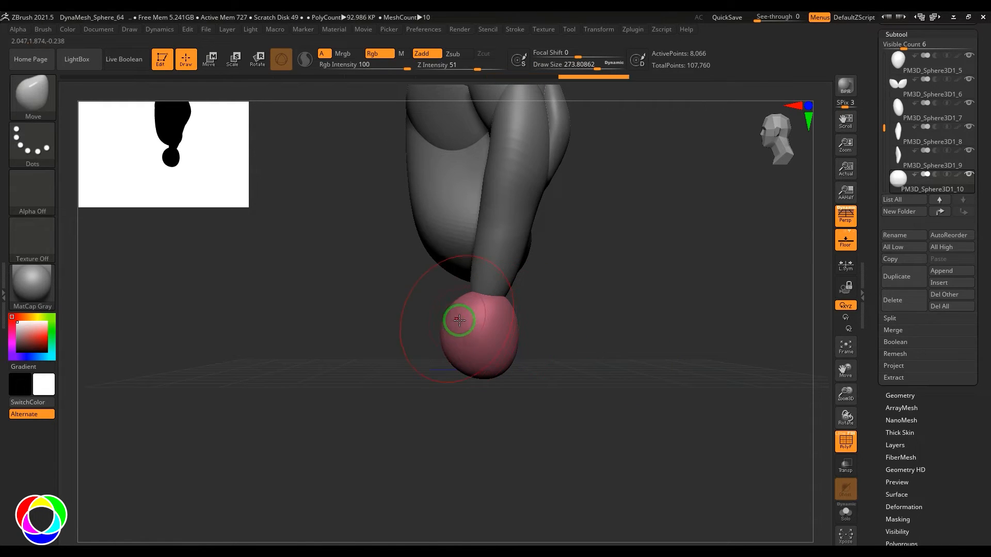
key(s)
mouse_move(439, 347)
mouse_down()
mouse_move(555, 352)
mouse_move(437, 351)
mouse_up()
key(s)
key(s)
drag(448, 357, 436, 371)
drag(498, 364, 508, 371)
drag(439, 342, 448, 345)
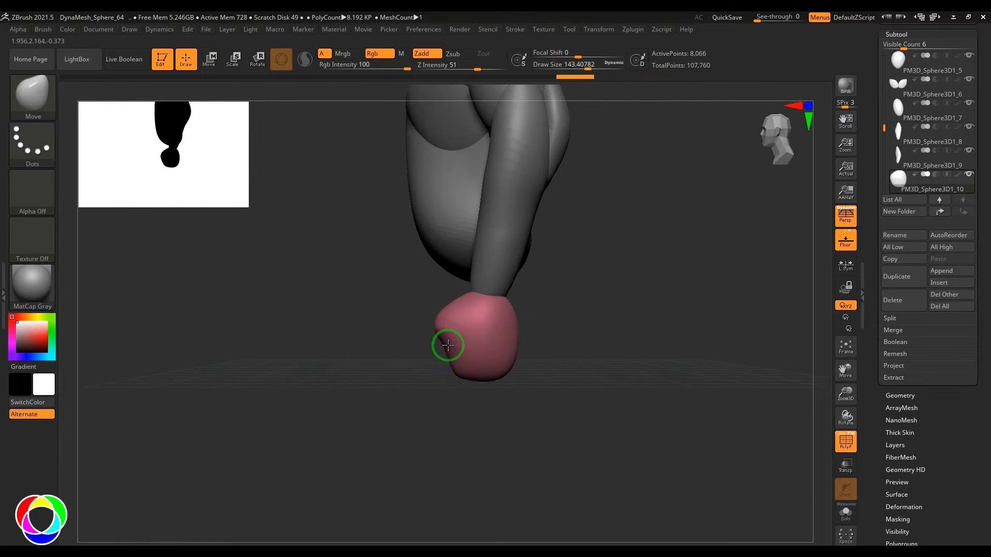
Refine the hand from several angles with the Move brush at a size of about 161, slimming it and leaving a thumb-side bump.
mouse_move(312, 390)
mouse_down()
mouse_move(342, 394)
mouse_move(456, 339)
mouse_move(409, 340)
mouse_up()
drag(477, 335, 413, 332)
drag(448, 315, 454, 295)
mouse_move(504, 325)
mouse_down()
mouse_move(573, 334)
mouse_move(485, 336)
mouse_move(454, 317)
mouse_up()
mouse_move(567, 324)
mouse_down()
mouse_move(623, 321)
mouse_move(493, 376)
mouse_move(434, 358)
mouse_move(443, 326)
mouse_up()
mouse_move(542, 336)
mouse_down()
mouse_move(601, 333)
mouse_move(599, 310)
mouse_move(649, 356)
mouse_move(620, 305)
mouse_move(657, 349)
mouse_move(653, 340)
mouse_up()
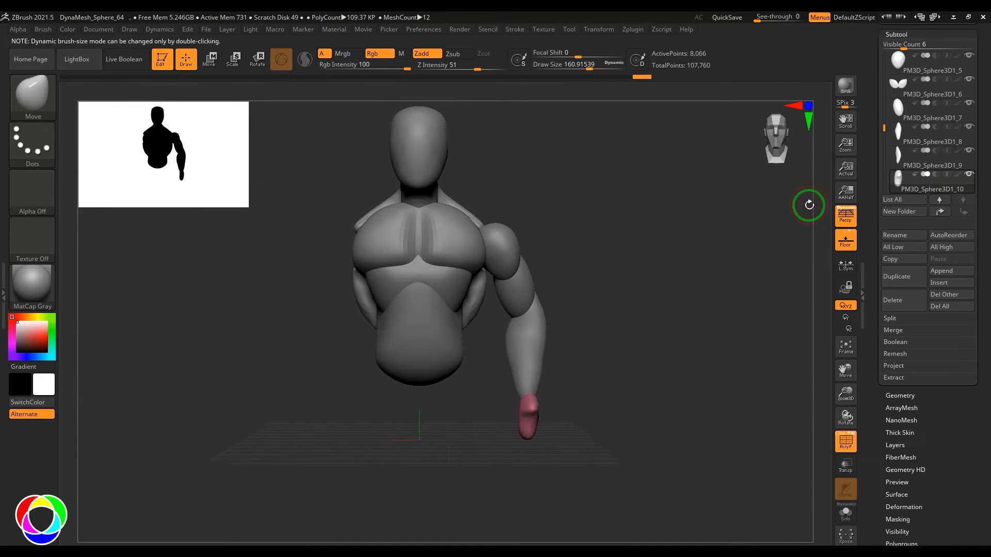
Select the shoulder subtool and move it down the subtool list to sit directly above the upper arm.
click(898, 118)
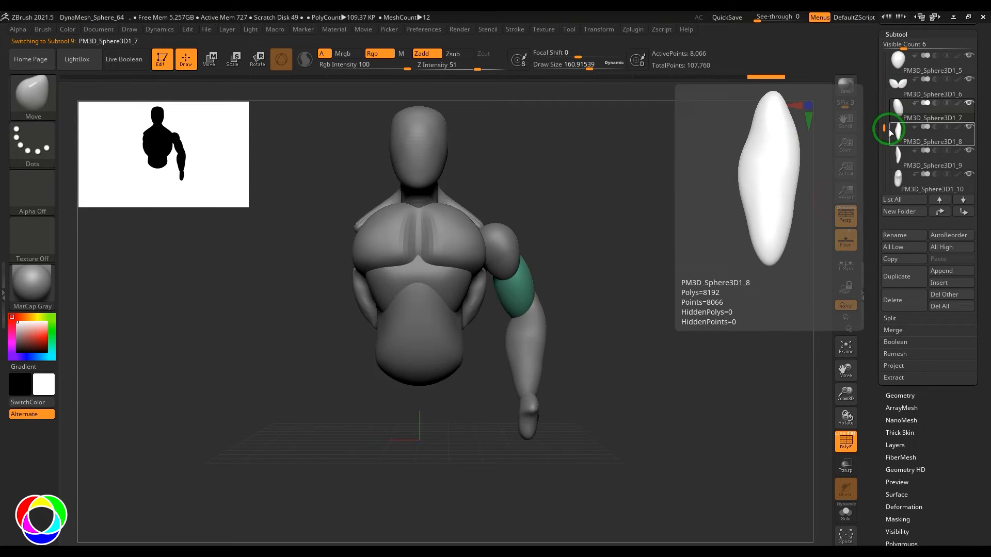
drag(884, 126, 885, 114)
alt+click(504, 249)
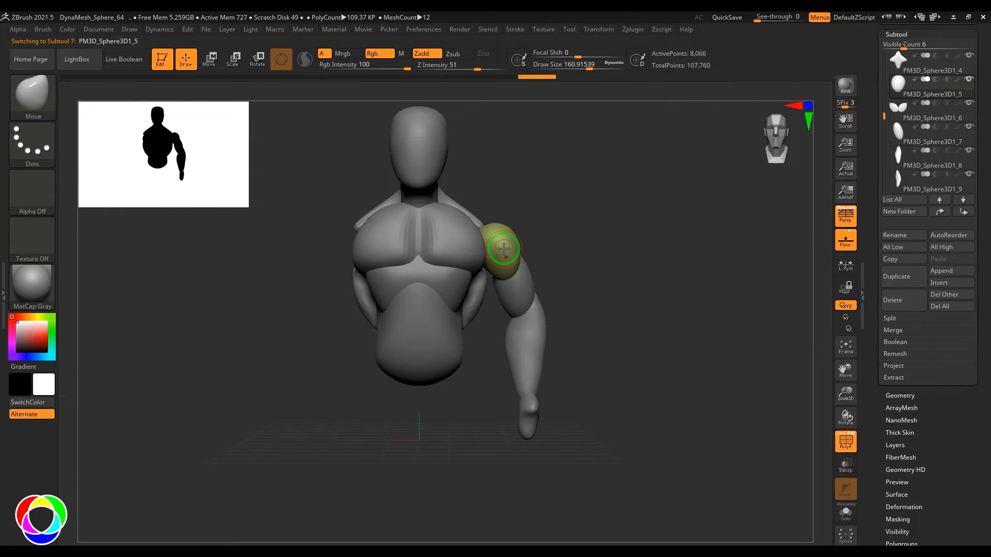
click(961, 217)
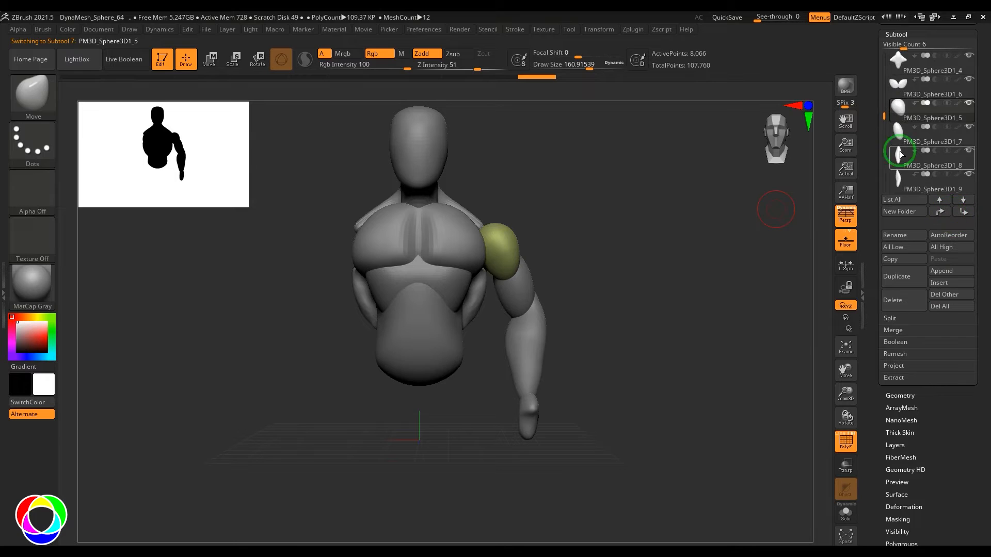
Merge the shoulder, upper arm, forearm pieces and hand down into one arm subtool.
click(893, 330)
click(903, 342)
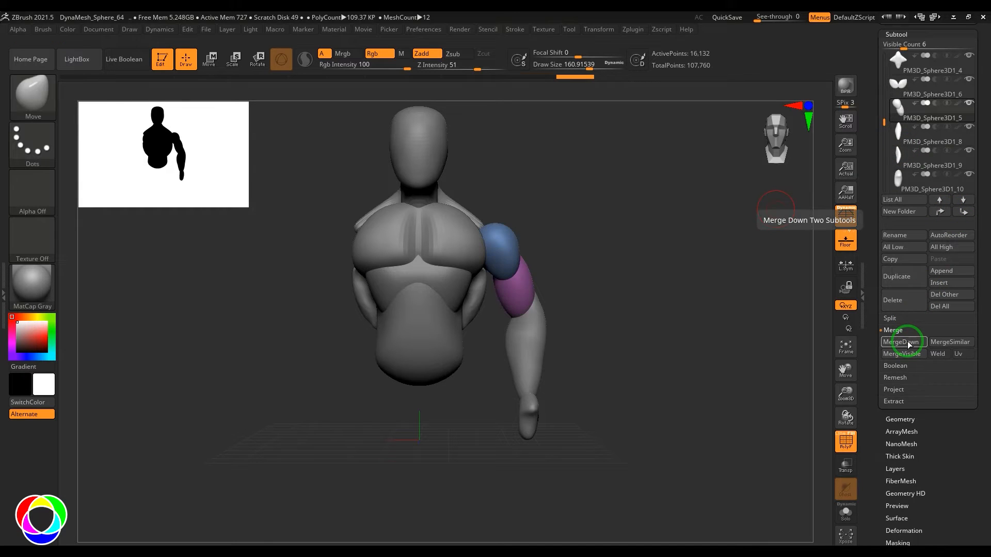
click(905, 343)
click(908, 343)
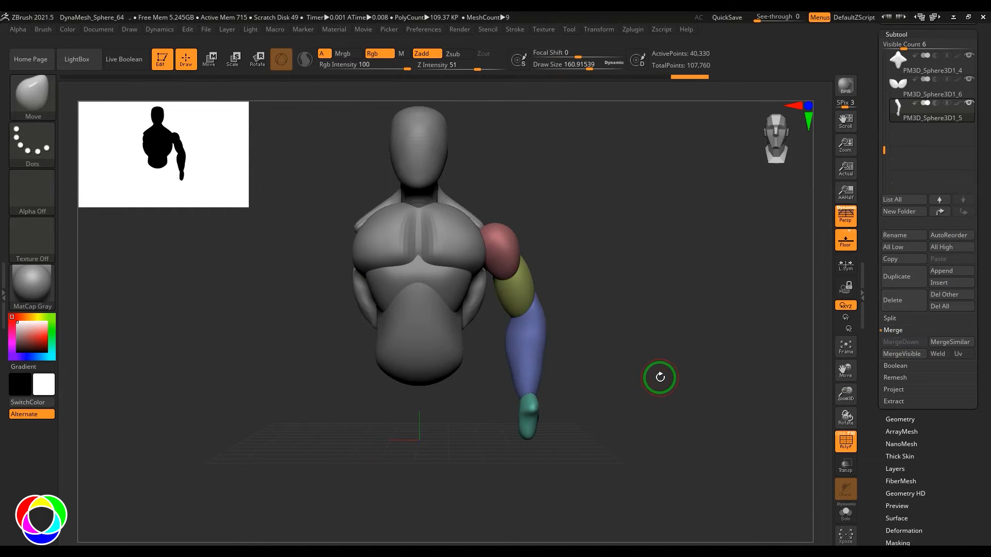
Duplicate the merged arm and mirror the copy across the X axis to the other side of the torso.
click(906, 287)
drag(966, 433, 955, 311)
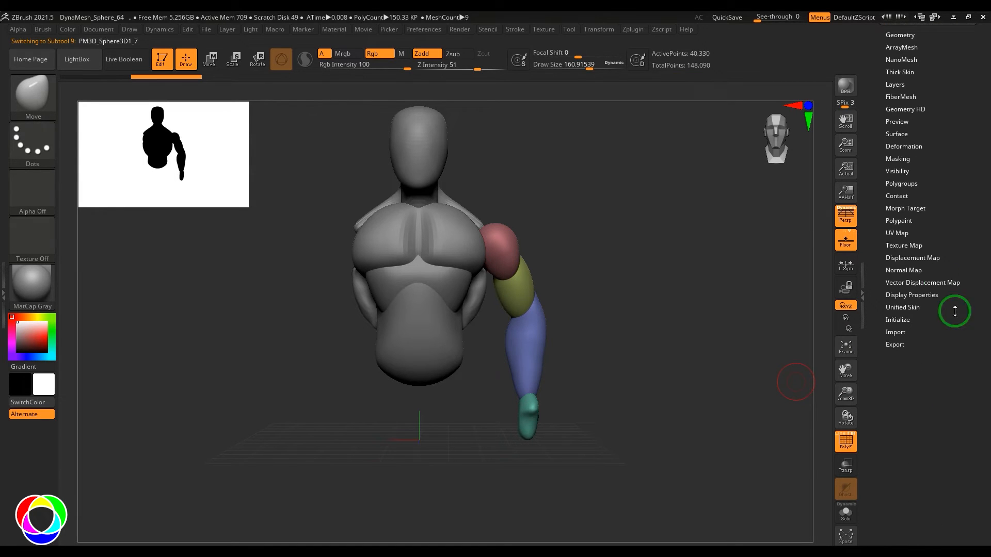
click(904, 147)
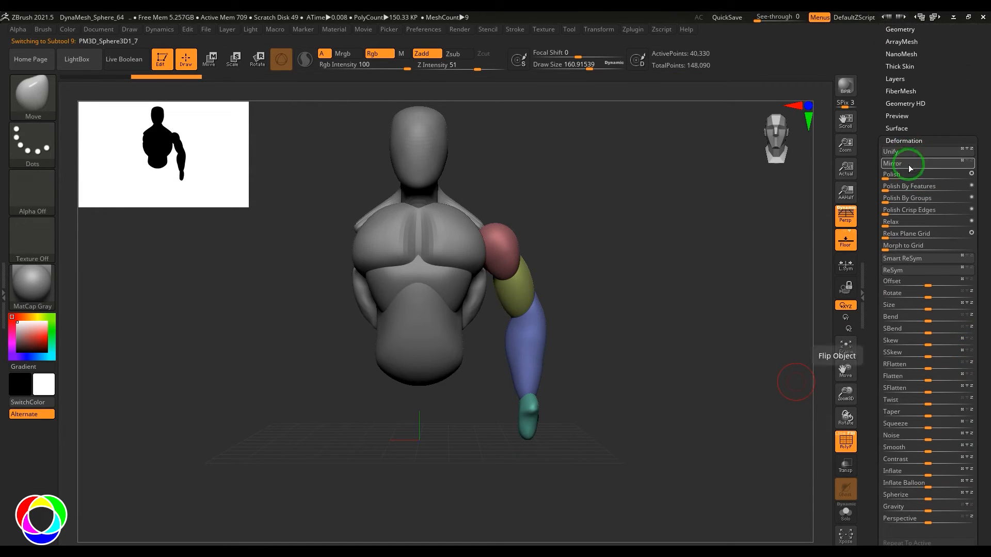
click(910, 168)
drag(717, 424, 433, 353)
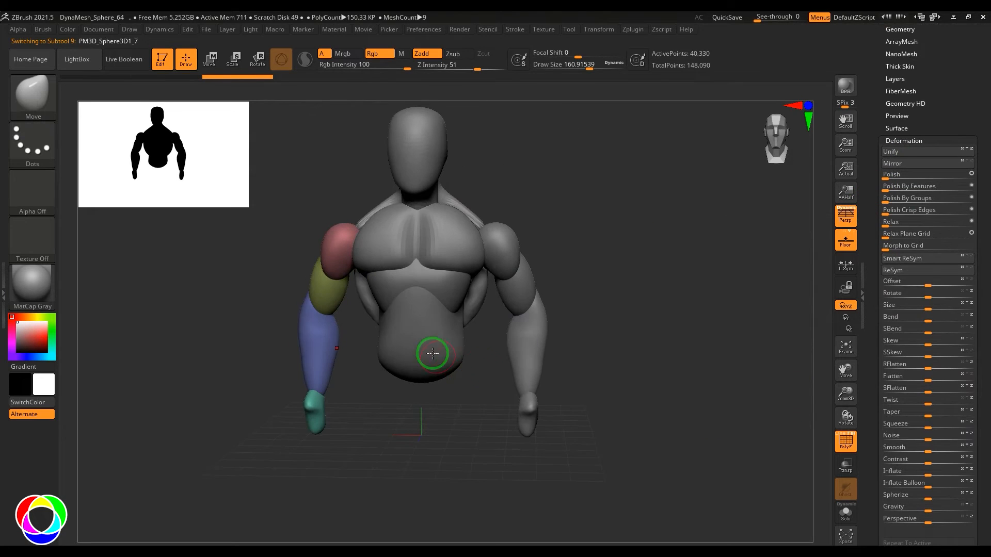
Enlarge the silhouette thumbnail to a size of 415.
alt+click(432, 354)
drag(619, 324, 746, 355)
drag(249, 202, 297, 250)
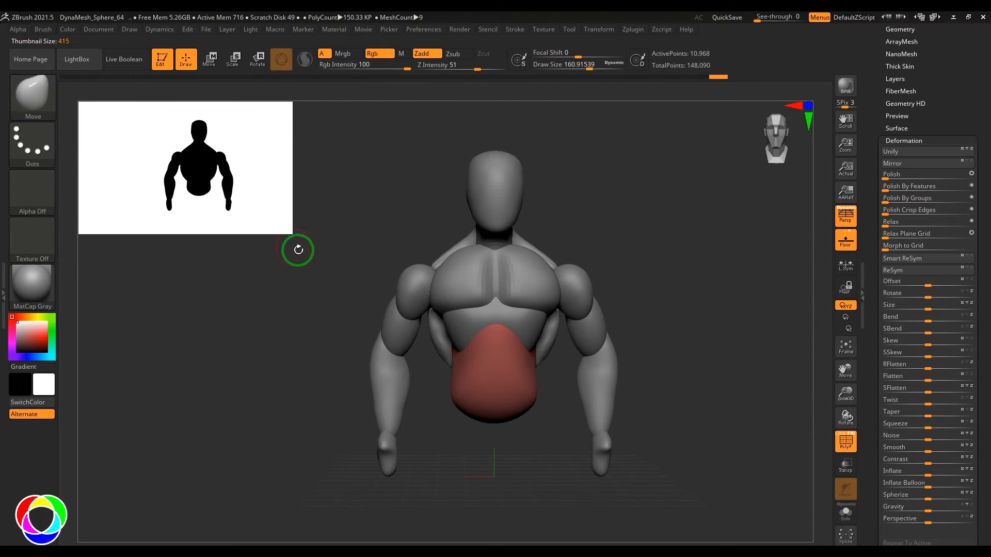
alt+drag(740, 319, 716, 308)
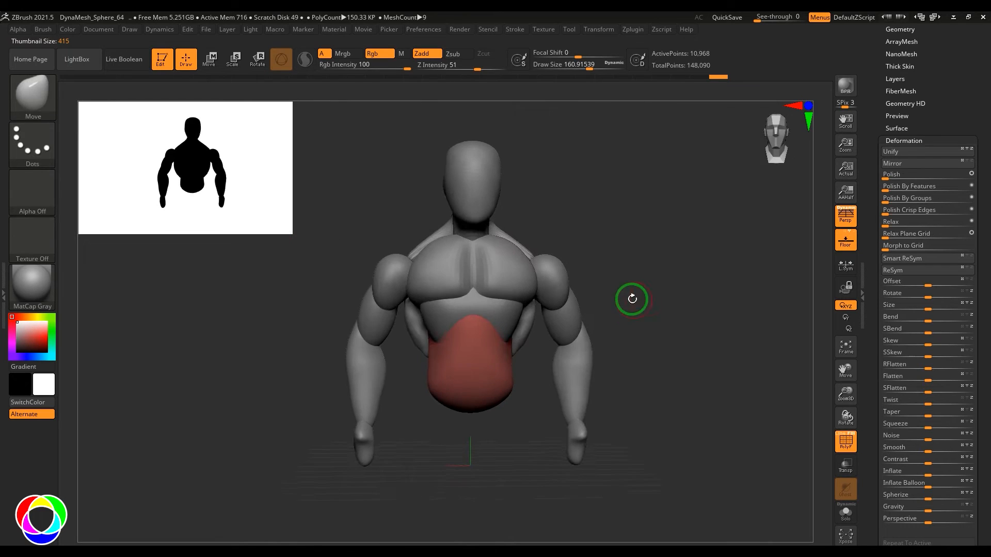
Select the original arm and merge it down with the mirrored copy into one subtool.
alt+click(587, 292)
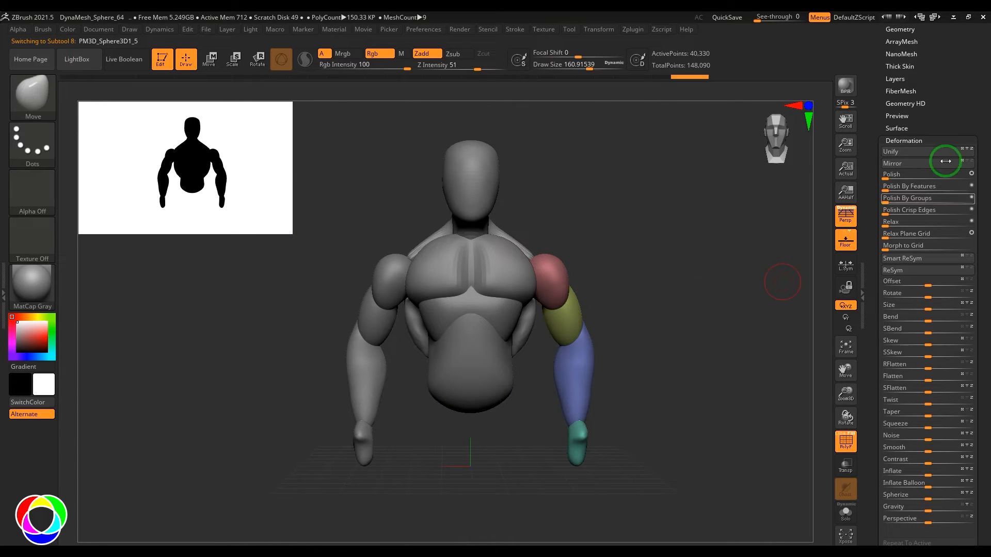
click(905, 141)
drag(962, 157, 975, 221)
click(910, 218)
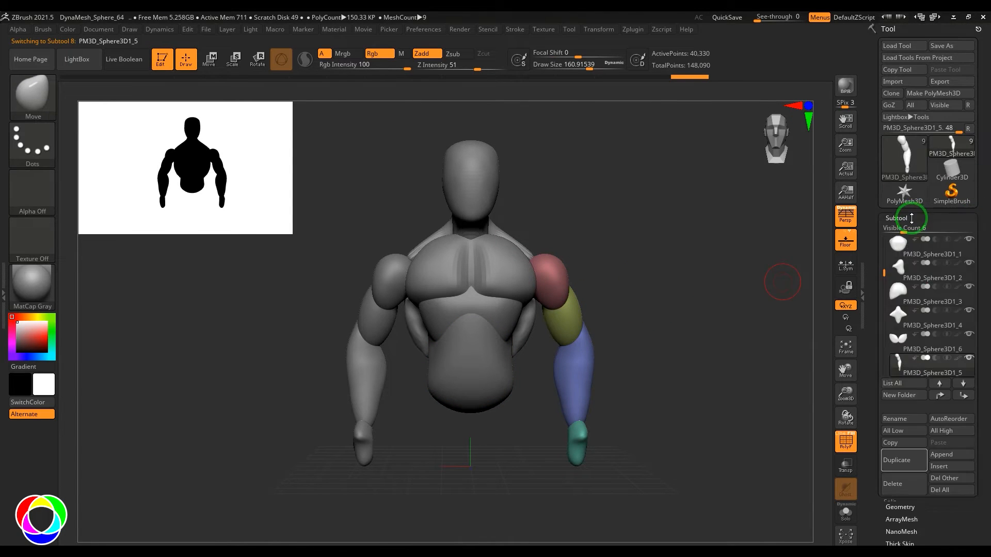
drag(884, 274, 880, 297)
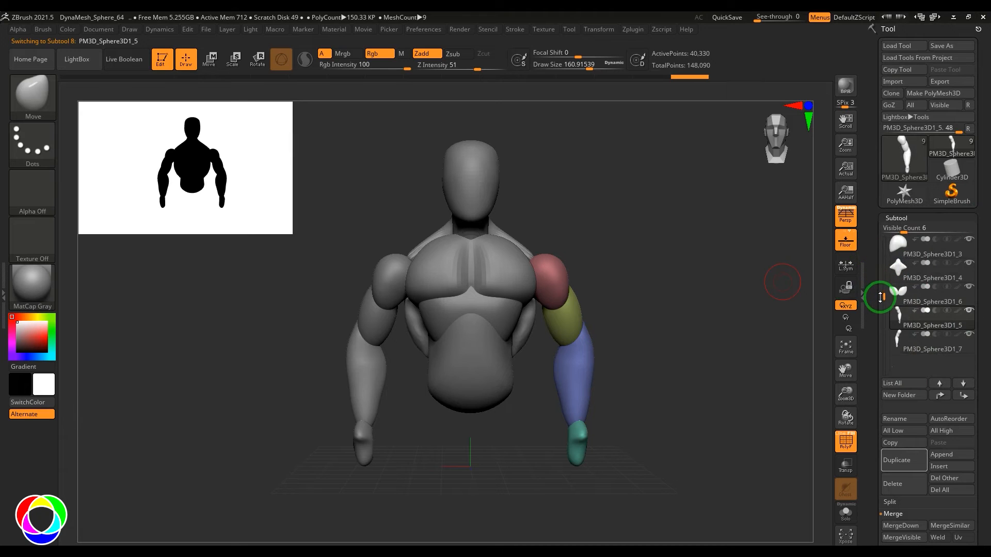
click(899, 524)
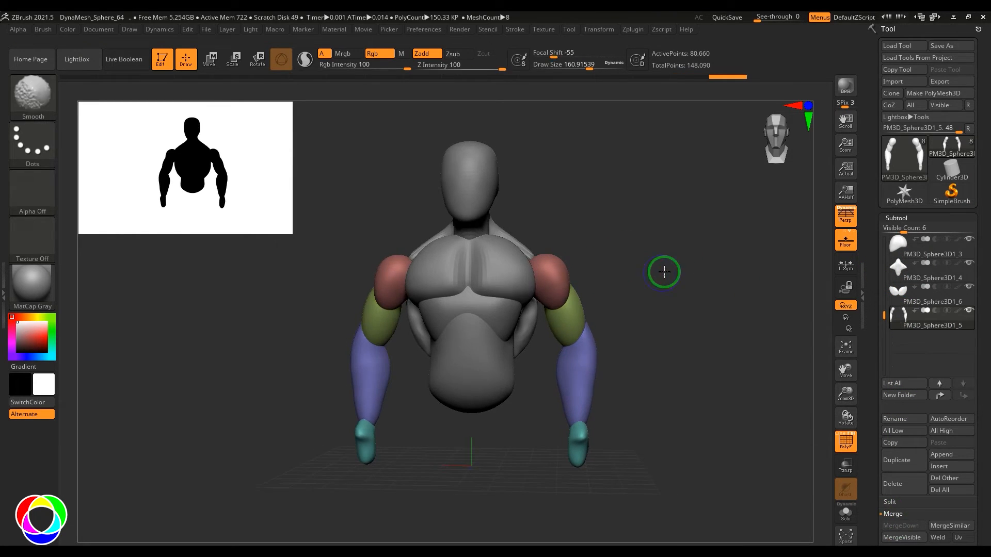
Pull both shoulders inward toward the chest and reshape the arms with the Move brush at a size of about 302.
ctrl+right_drag(664, 272, 666, 291)
key(b)
key(m)
key(v)
key(s)
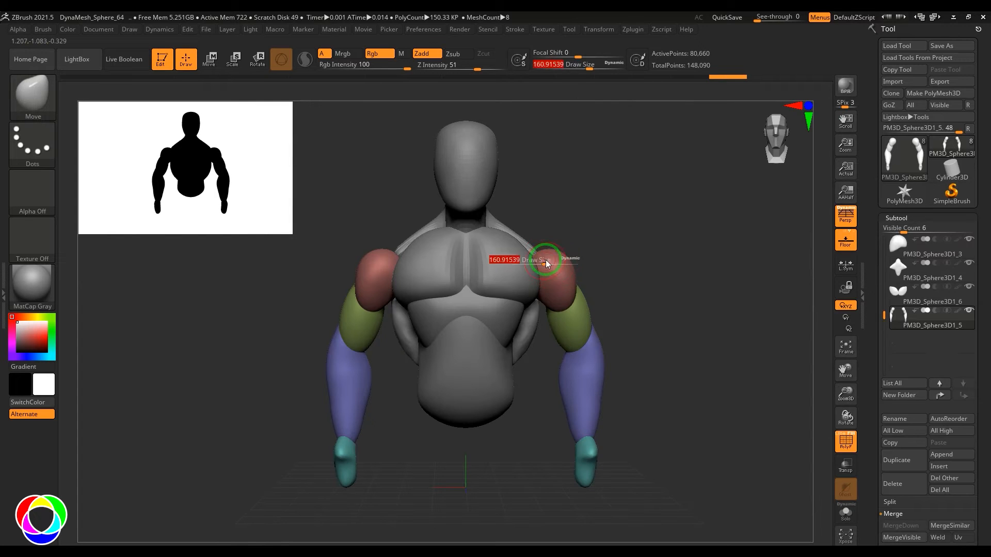
drag(546, 261, 556, 265)
drag(616, 281, 547, 239)
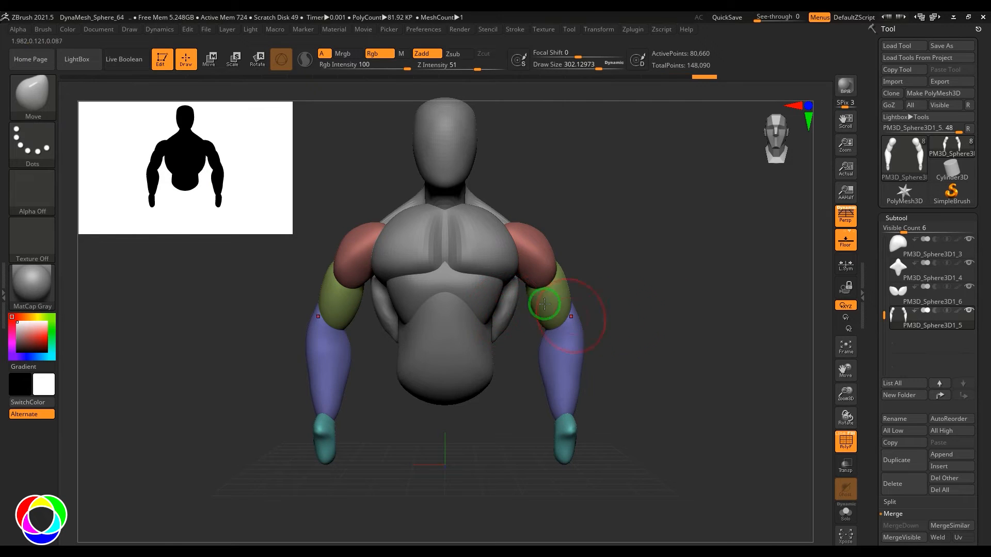
Select the chest subtool and adjust its outer edge near the armpit with the Move brush at a size of about 223.
right_drag(497, 326, 642, 310)
alt+click(578, 315)
key(f)
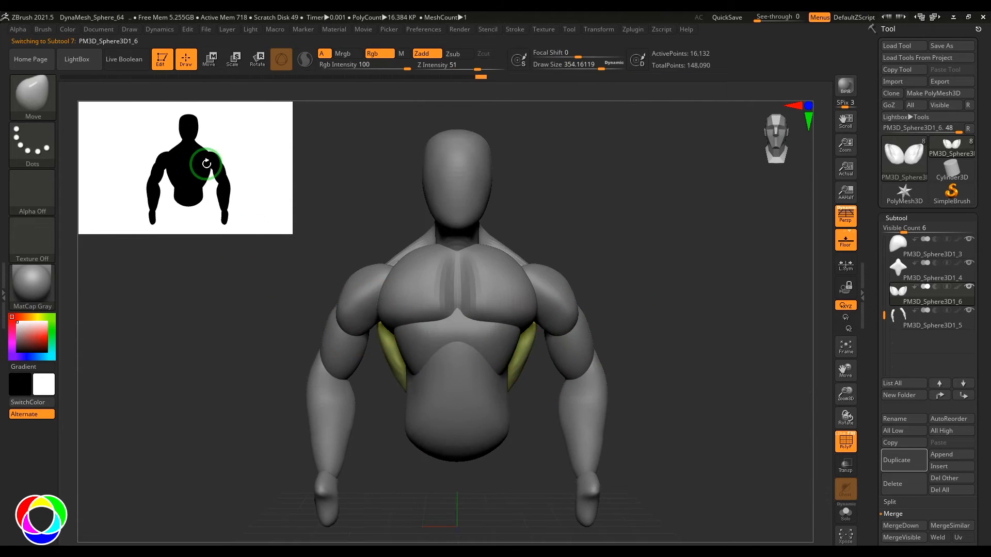
right_drag(573, 332, 683, 345)
alt+click(464, 301)
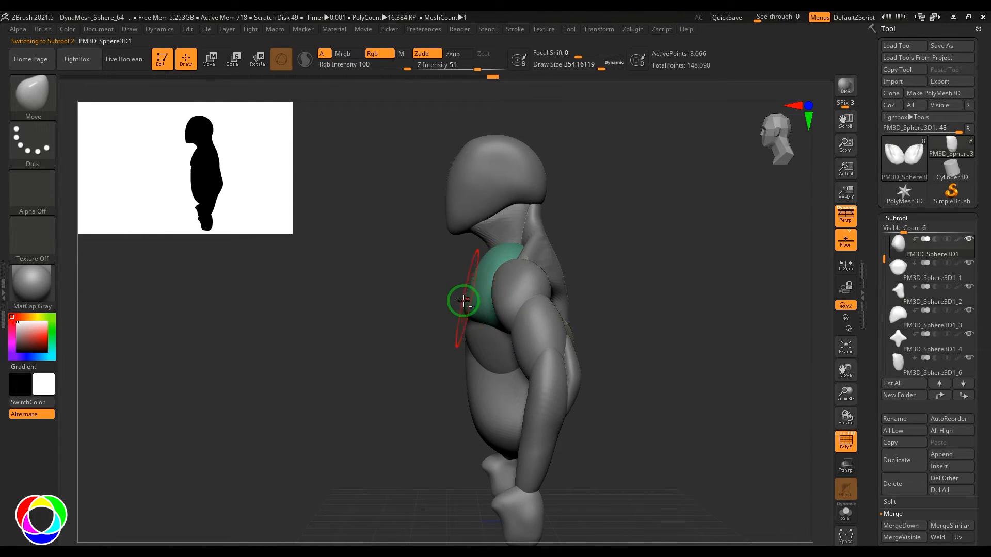
mouse_move(492, 318)
right_down()
mouse_move(433, 316)
mouse_move(359, 379)
mouse_move(305, 356)
right_up()
right_drag(442, 312, 506, 325)
drag(445, 323, 464, 316)
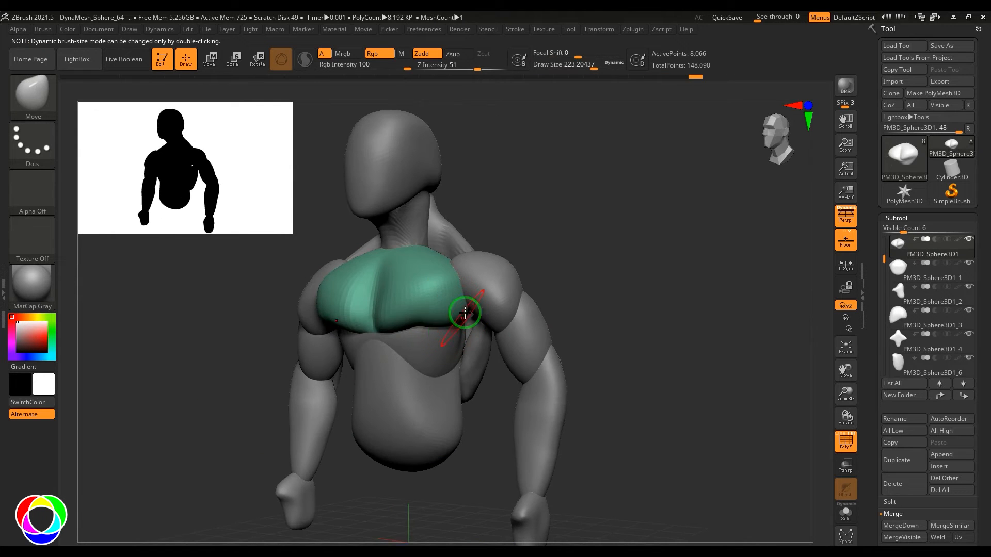
Adjust the chest's lower centre and upper outer edges with the Move brush at a size of about 283, smoothing the top.
shift+right_drag(532, 289, 581, 279)
drag(378, 331, 377, 313)
mouse_move(407, 272)
mouse_down()
mouse_move(398, 250)
mouse_move(436, 254)
mouse_up()
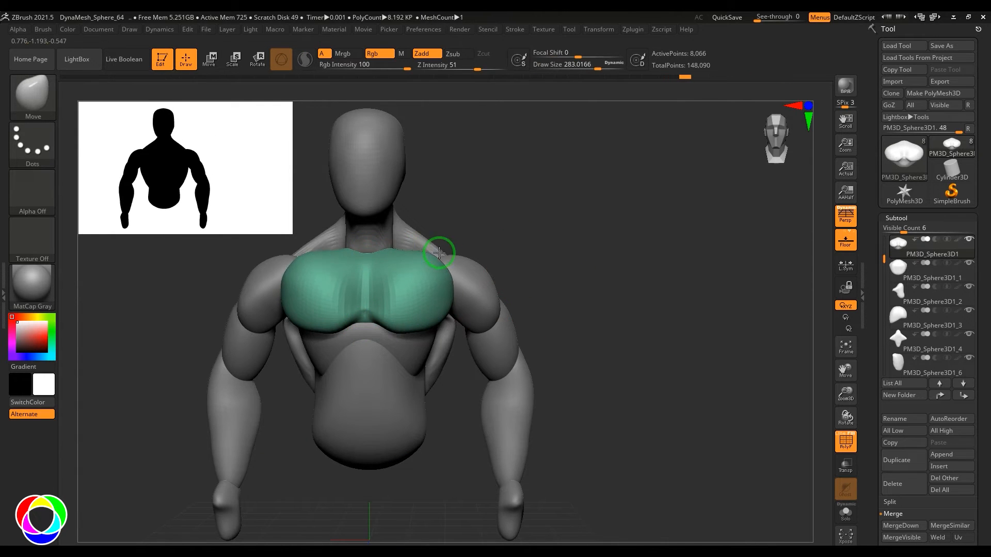
mouse_move(521, 204)
shift+right_down()
mouse_move(550, 179)
mouse_move(548, 166)
shift+right_up()
shift+drag(365, 243, 387, 237)
Build up the upper outer areas of the chest with the ClayBuildup brush at a size of about 239.
right_drag(491, 207, 488, 258)
key(s)
drag(416, 263, 421, 253)
right_drag(496, 258, 493, 212)
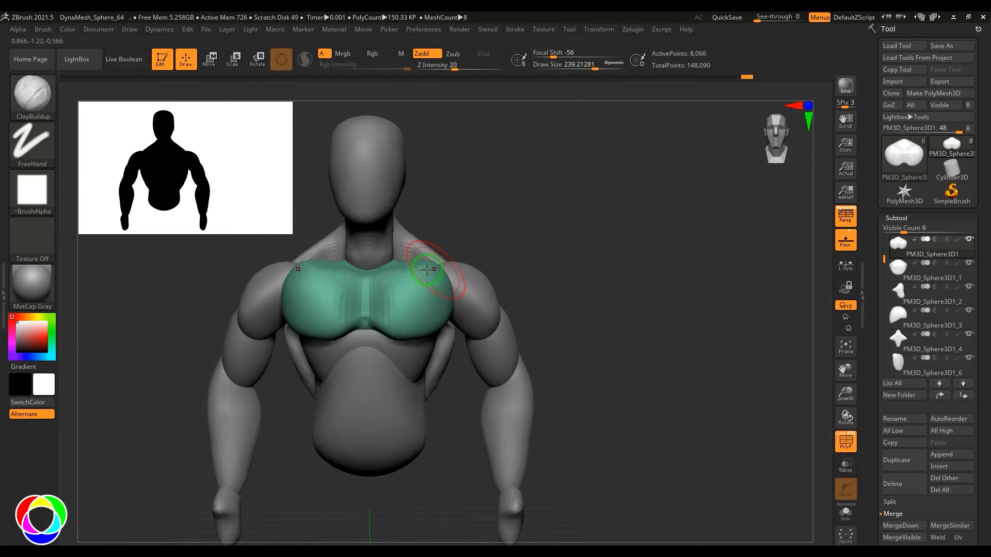
drag(427, 270, 432, 262)
right_drag(517, 247, 521, 258)
Reshape the chest's outer sides and lower edge with the Move brush at a size of about 703.
key(b)
key(m)
key(v)
key(s)
mouse_move(448, 279)
mouse_down()
mouse_move(459, 279)
mouse_move(427, 277)
mouse_up()
drag(413, 335, 414, 321)
drag(445, 302, 436, 294)
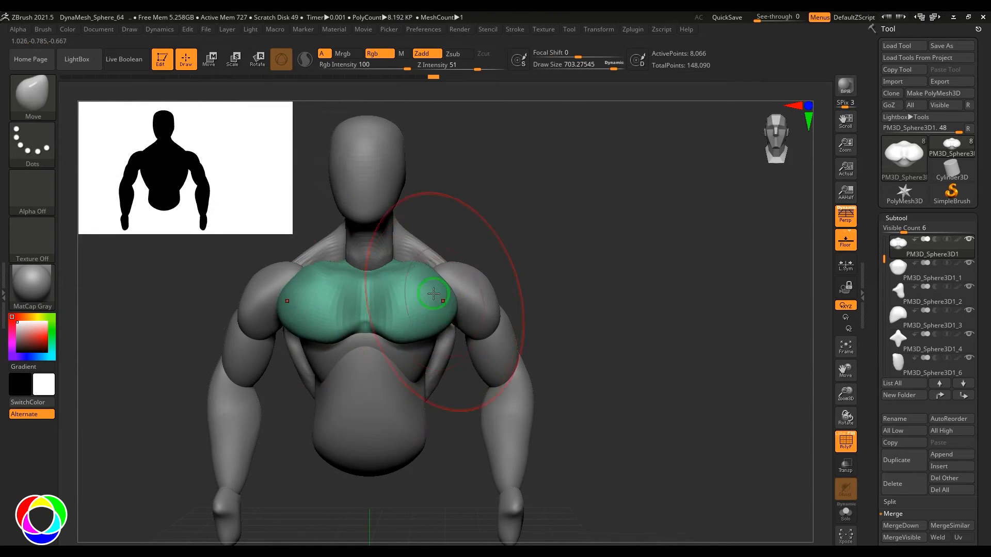
Select the head subtool in side view and adjust its tilt with the rotation gizmo.
right_drag(632, 274, 481, 279)
alt+click(481, 279)
mouse_move(565, 304)
right_down()
mouse_move(549, 311)
mouse_move(565, 309)
mouse_move(567, 279)
mouse_move(566, 301)
right_up()
alt+click(398, 308)
alt+click(421, 383)
alt+click(415, 299)
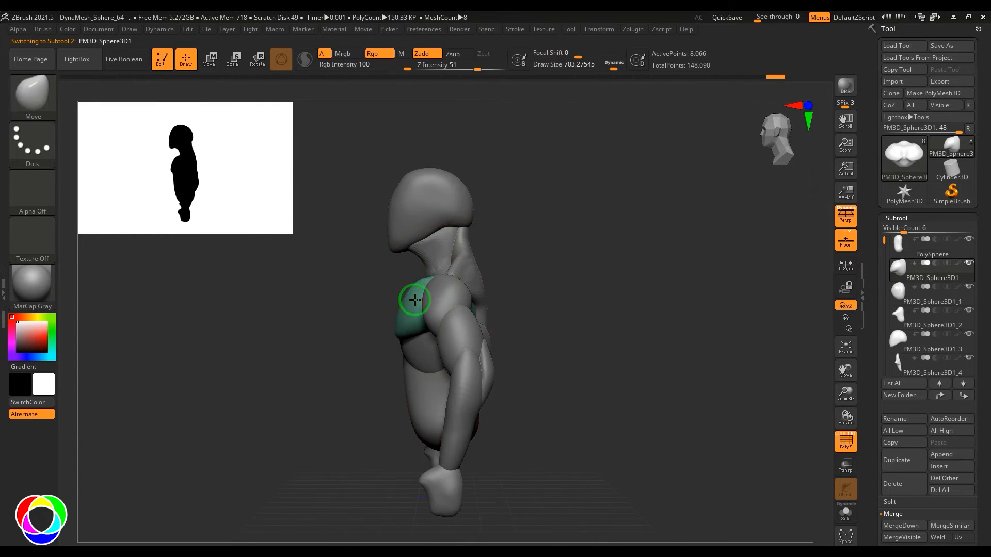
alt+click(436, 198)
key(r)
drag(429, 210, 432, 221)
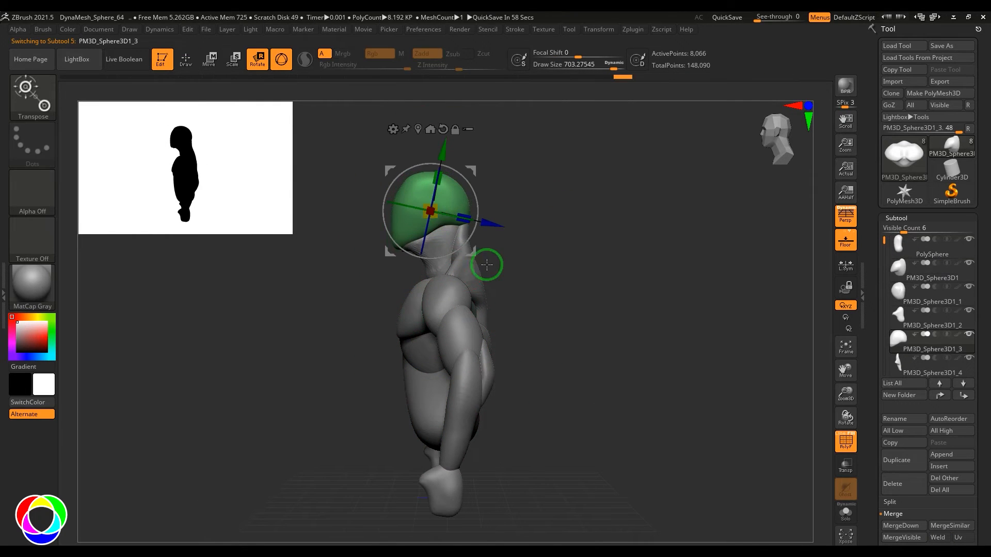
Reshape the neck piece beneath the back of the head with the Move brush.
alt+click(475, 259)
key(b)
key(m)
key(v)
alt+click(440, 246)
drag(424, 257, 442, 248)
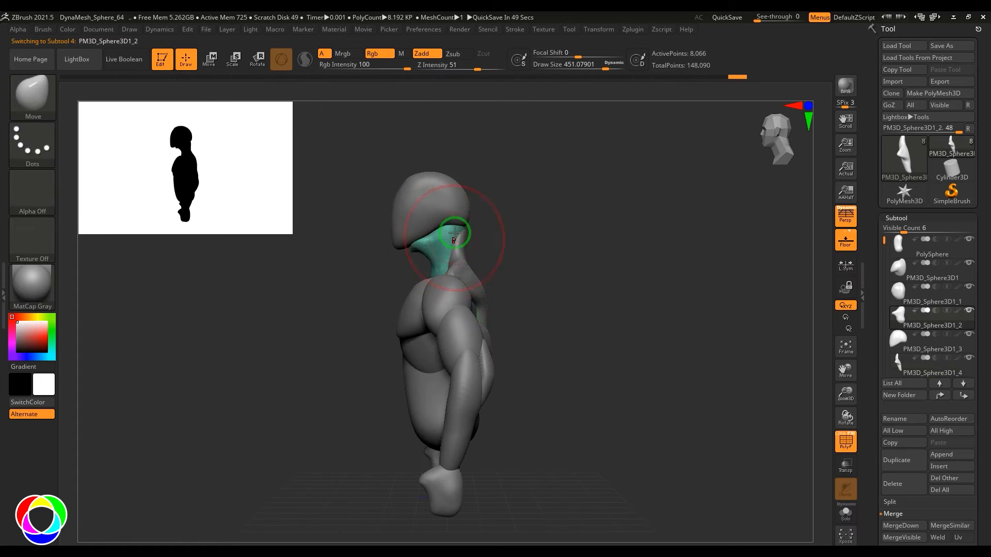
Reposition the skull piece over the neck with the move gizmo in side view.
right_drag(461, 231, 448, 230)
alt+click(446, 206)
key(w)
drag(481, 169, 485, 178)
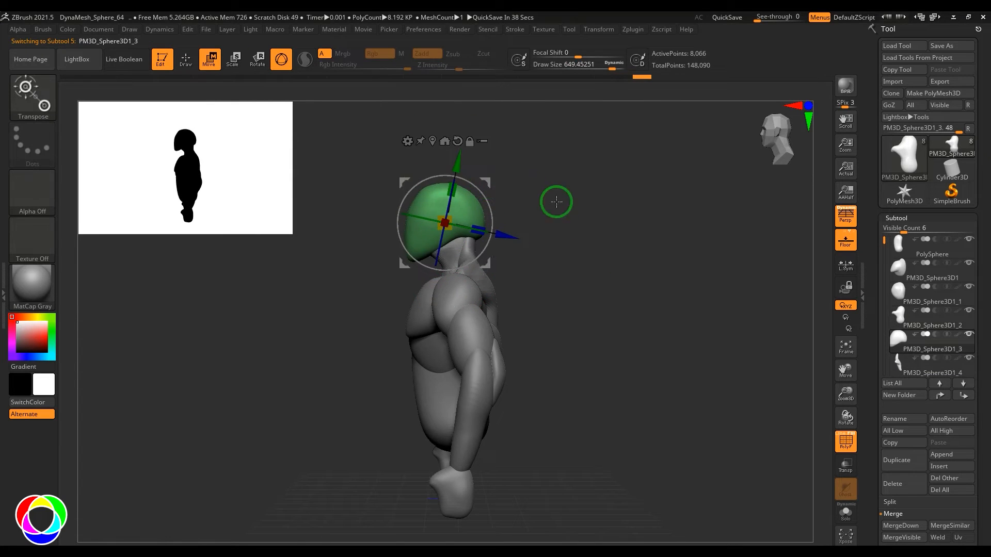
ctrl+right_drag(581, 268, 580, 227)
alt+click(465, 309)
drag(493, 226, 491, 230)
ctrl+right_drag(524, 178, 524, 206)
Reshape the back of the skull piece with the Move brush at a smaller draw size.
alt+click(467, 222)
key(q)
key(s)
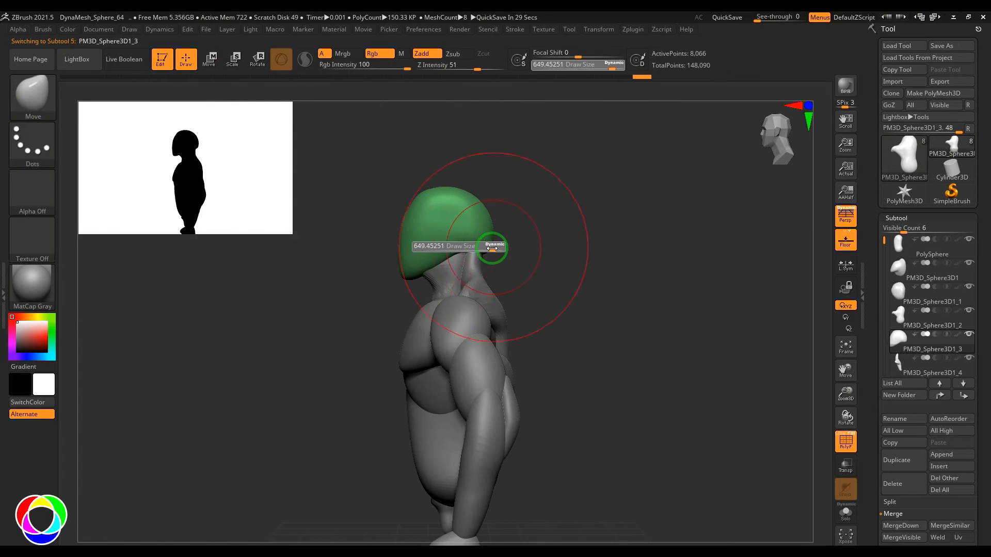
drag(492, 249, 476, 248)
drag(491, 235, 485, 237)
ctrl+right_drag(524, 207, 524, 227)
Turn off perspective and select the arms subtool, viewing the figure from the front.
key(p)
alt+click(482, 320)
mouse_move(571, 327)
ctrl+right_down()
mouse_move(570, 310)
mouse_move(513, 255)
mouse_move(593, 294)
mouse_move(637, 299)
mouse_move(651, 315)
mouse_move(726, 305)
mouse_move(722, 289)
ctrl+right_up()
key(w)
key(q)
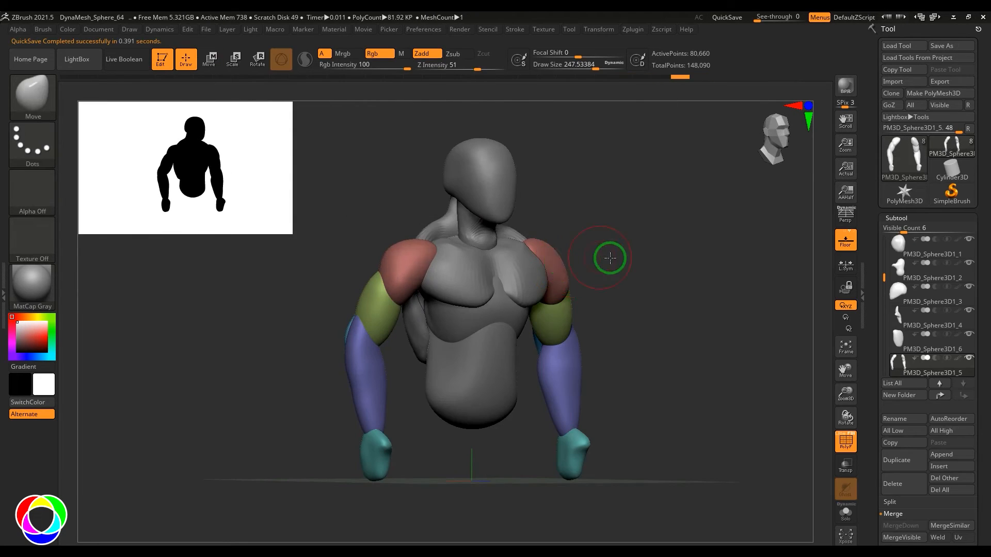
right_drag(610, 258, 701, 281)
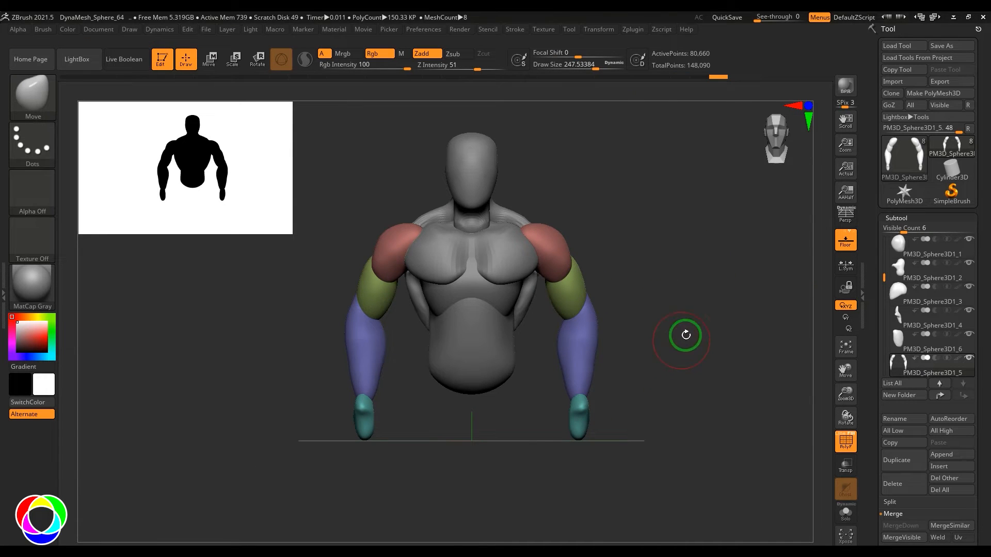
right_drag(686, 336, 704, 316)
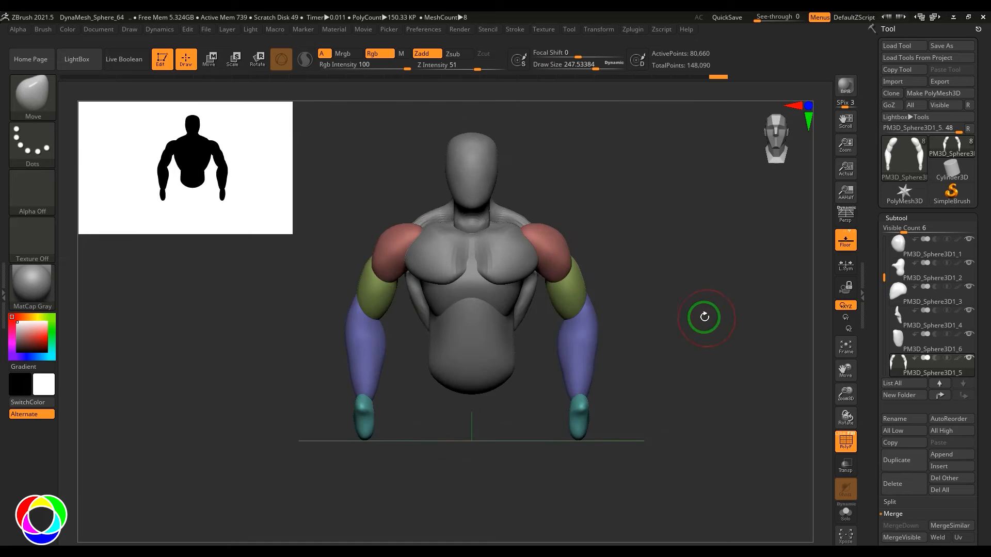
Insert a Sphere3D subtool directly below the abdomen subtool.
ctrl+right_drag(709, 361, 701, 345)
alt+click(504, 335)
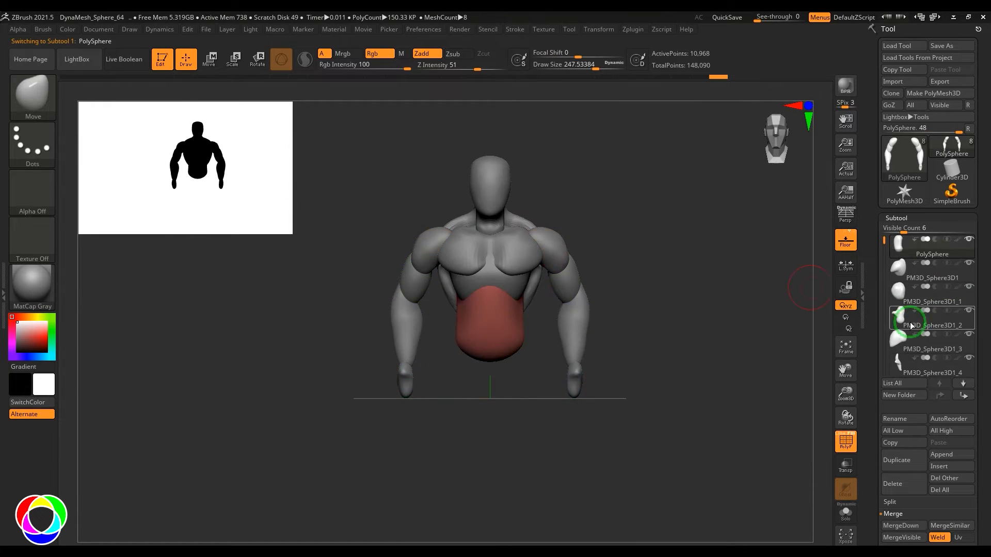
mouse_move(910, 324)
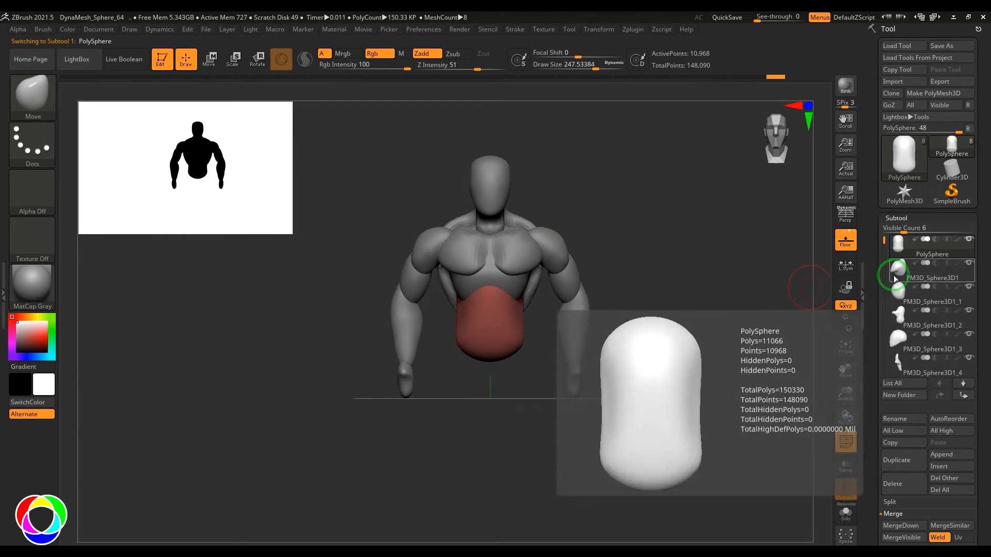
click(938, 466)
click(609, 355)
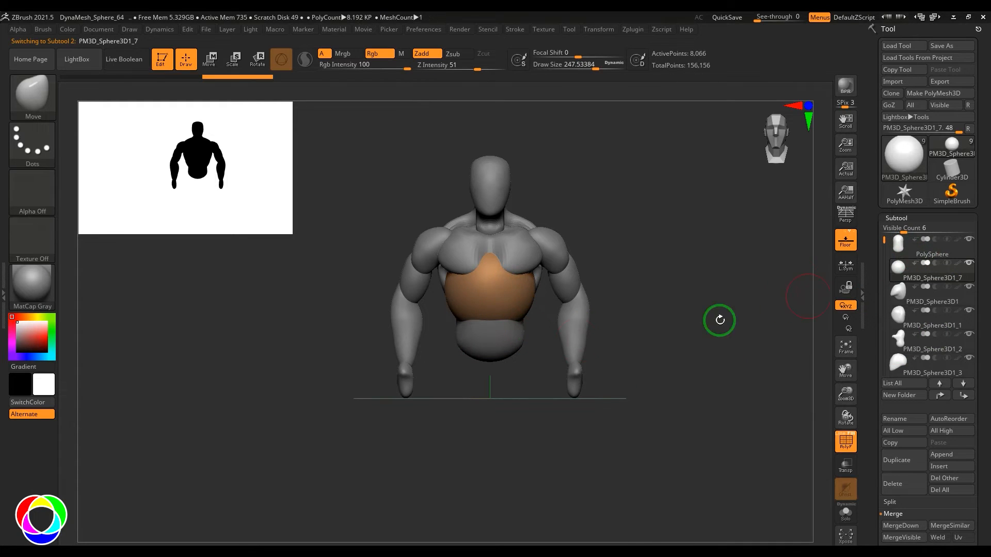
Move the new sphere down to the lower end of the abdomen and adjust its depth.
key(w)
mouse_move(490, 288)
mouse_down()
mouse_move(489, 366)
mouse_move(491, 290)
mouse_up()
drag(696, 300, 673, 305)
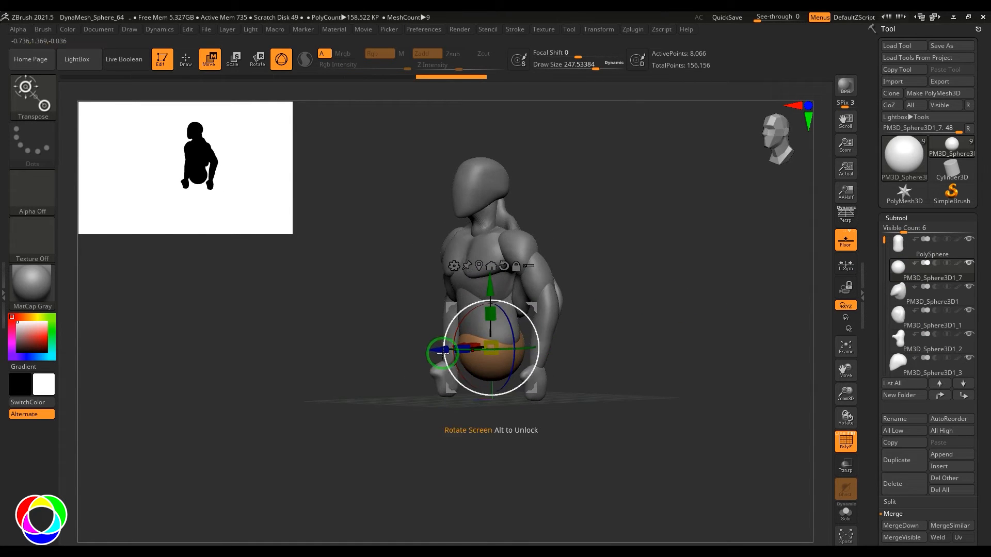
drag(439, 352, 446, 351)
shift+drag(684, 331, 719, 401)
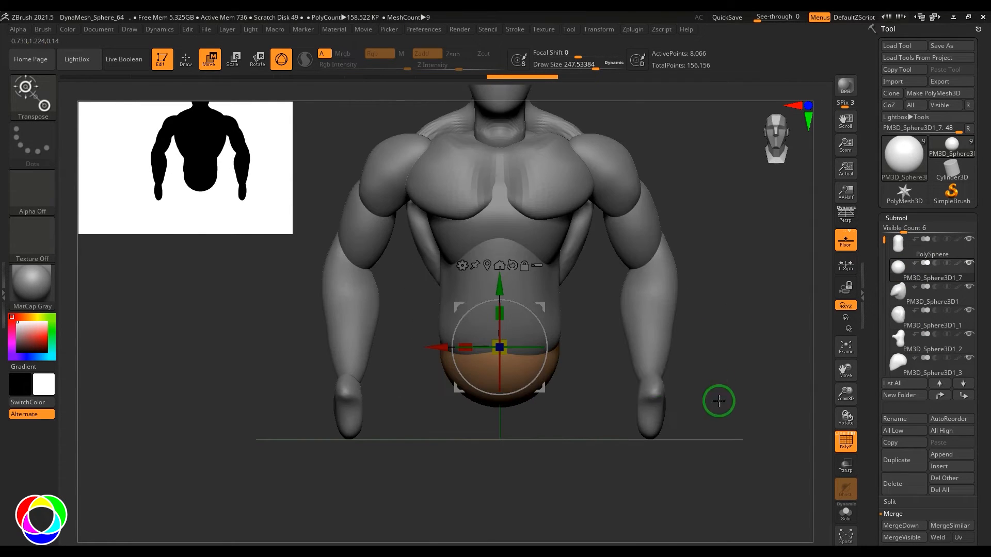
Taper the lower end of the abdomen and narrow its waist with the Move brush.
click(540, 285)
key(b)
key(m)
key(v)
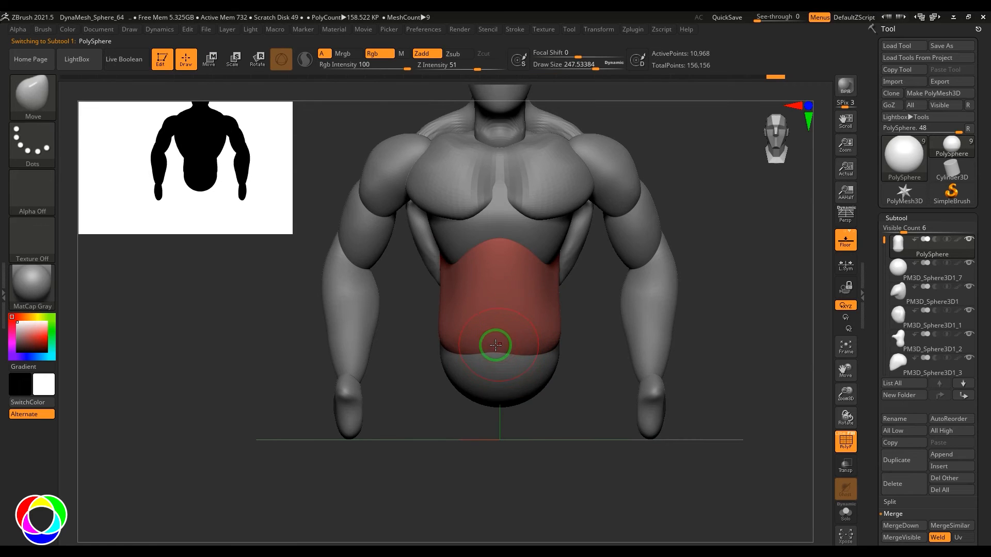
mouse_move(496, 345)
mouse_down()
mouse_move(493, 394)
mouse_move(549, 355)
mouse_up()
drag(745, 301, 741, 302)
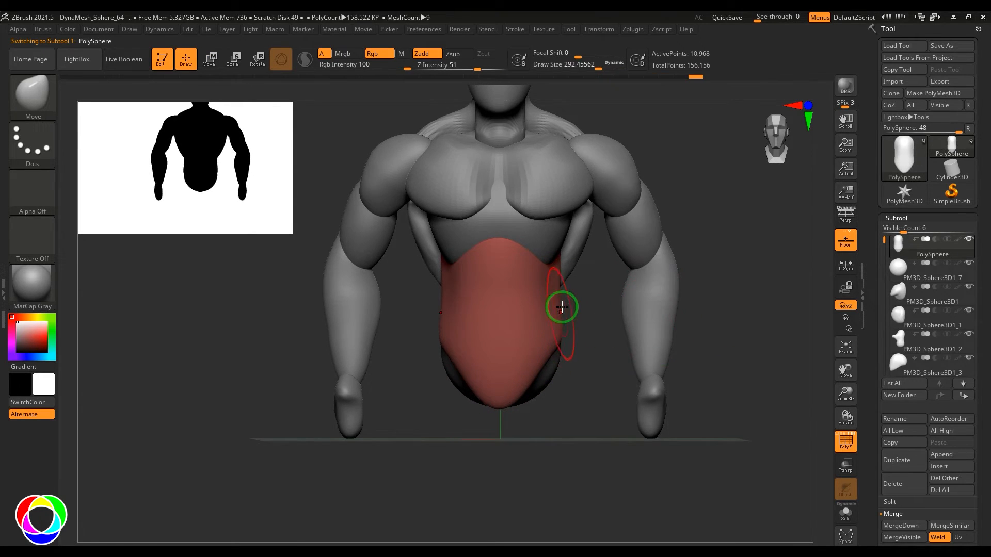
drag(562, 307, 546, 294)
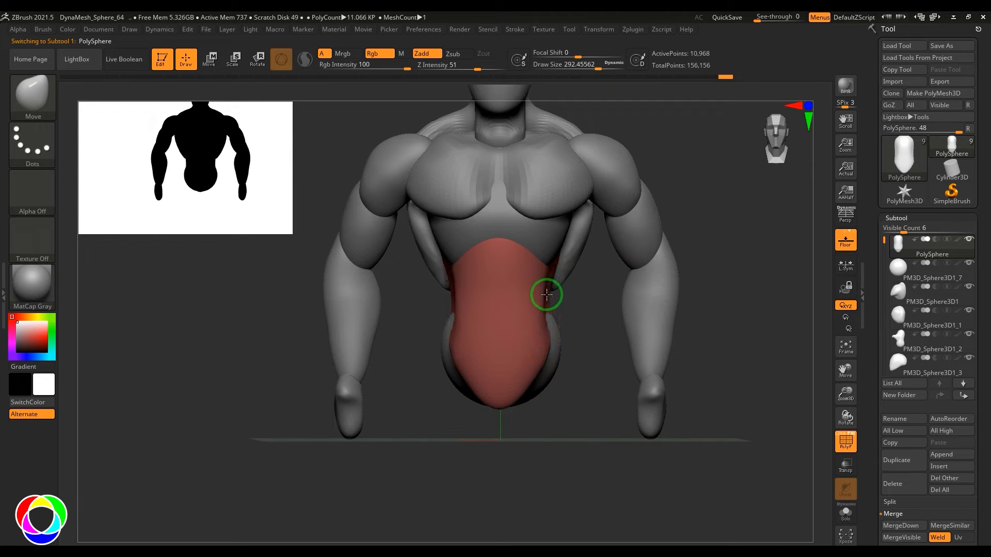
Reshape the inserted sphere with the Move brush, extending it up the flanks and below the abdomen.
alt+click(549, 369)
shift+drag(614, 371, 587, 375)
shift+drag(750, 337, 611, 385)
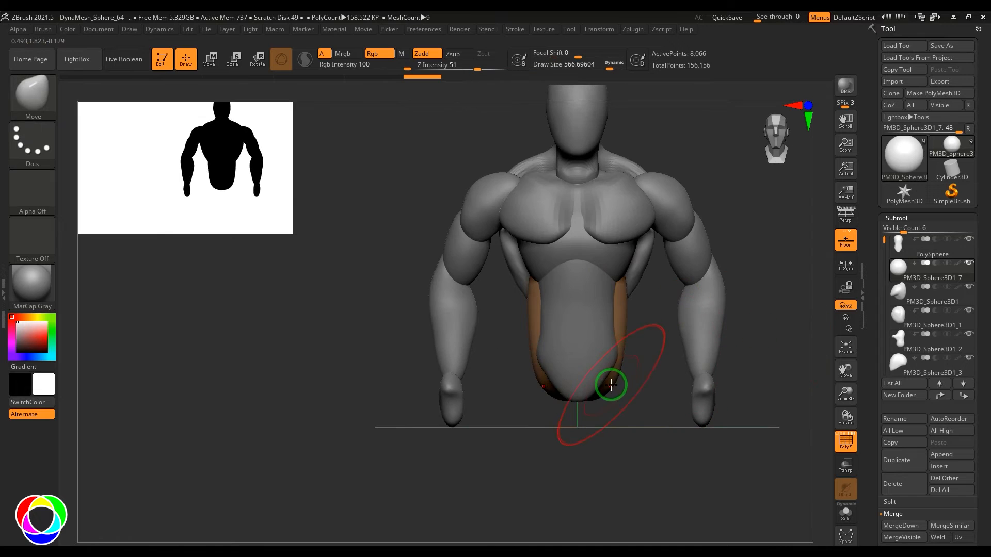
drag(604, 422, 602, 269)
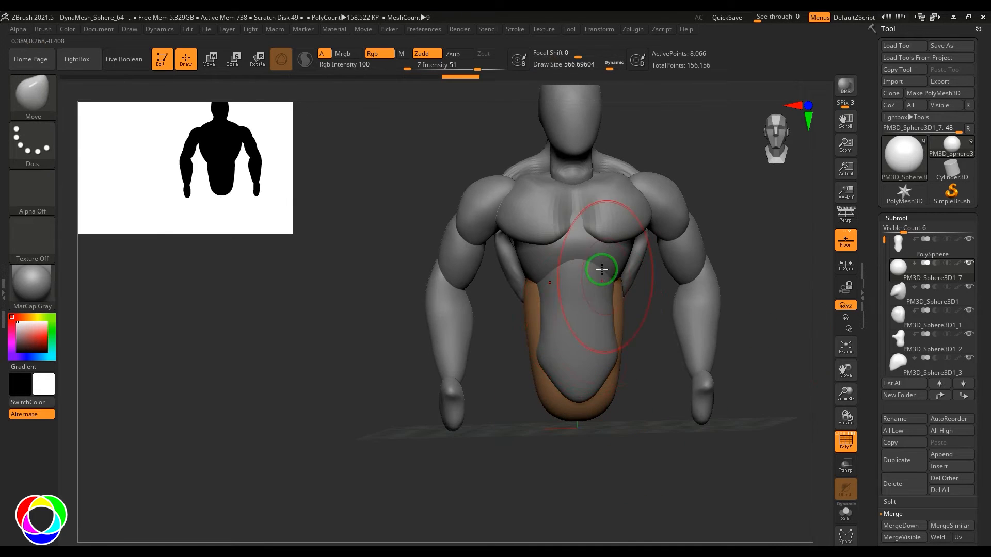
drag(617, 341, 617, 439)
key(s)
drag(637, 320, 618, 304)
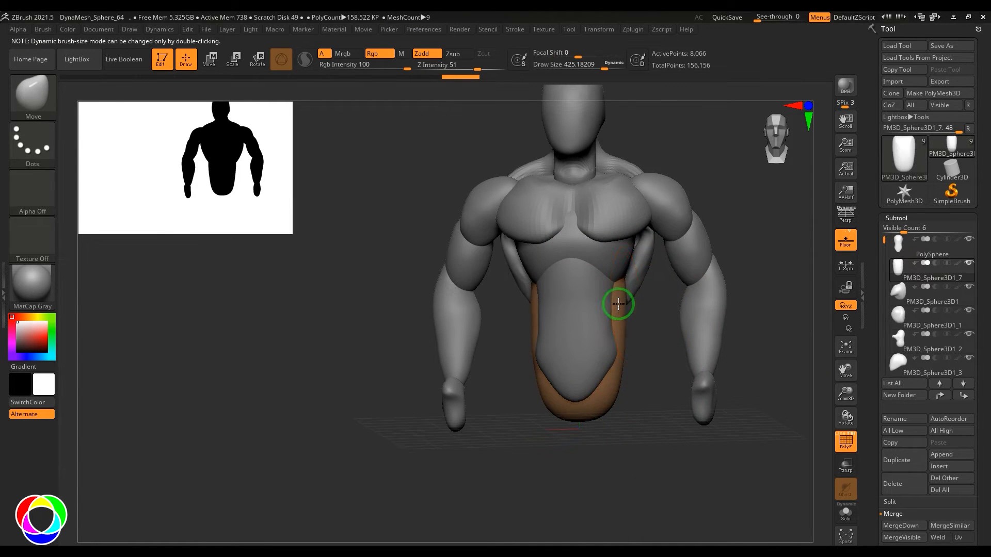
Refine the sides of the abdomen piece with a larger Move brush.
mouse_move(630, 343)
right_down()
mouse_move(598, 432)
mouse_move(664, 332)
mouse_move(648, 336)
mouse_move(681, 336)
mouse_move(659, 348)
mouse_move(646, 375)
mouse_move(657, 287)
mouse_move(640, 393)
mouse_move(617, 340)
mouse_move(538, 296)
right_up()
alt+click(539, 296)
key(w)
key(b)
key(m)
key(v)
mouse_move(614, 341)
shift+right_down()
mouse_move(723, 351)
mouse_move(748, 465)
mouse_move(683, 479)
shift+right_up()
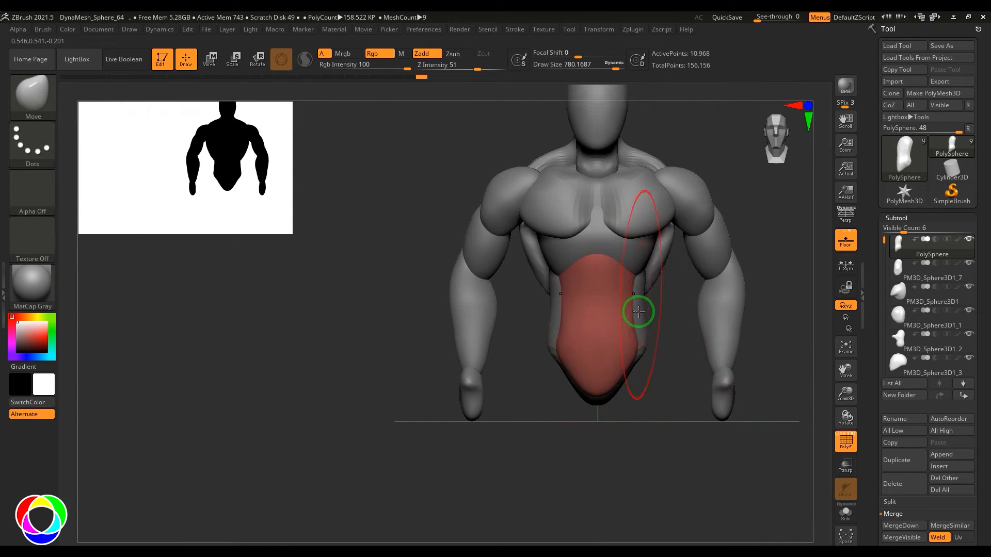
right_drag(640, 322, 602, 326)
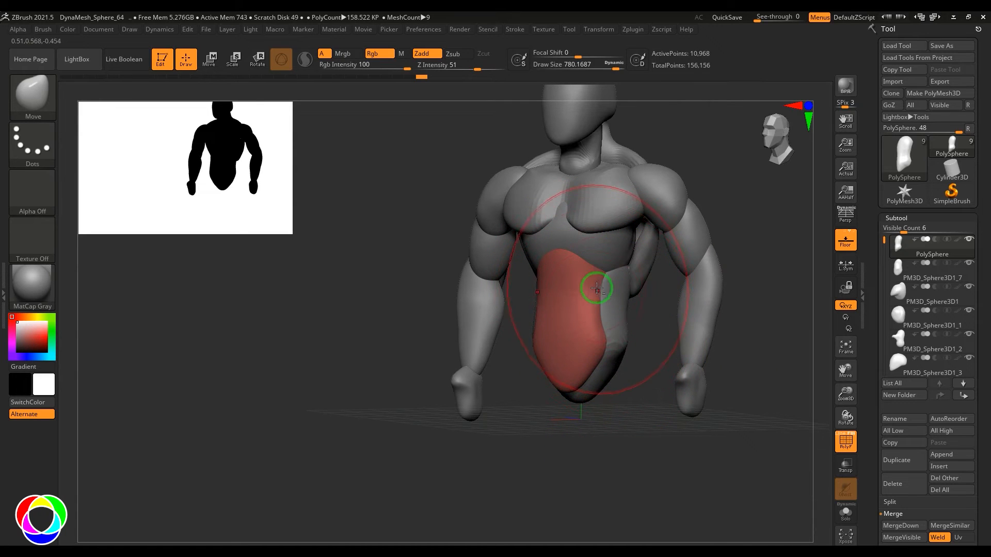
Build up the flanks of the inserted sphere with ClayBuildup and smooth them.
alt+click(614, 281)
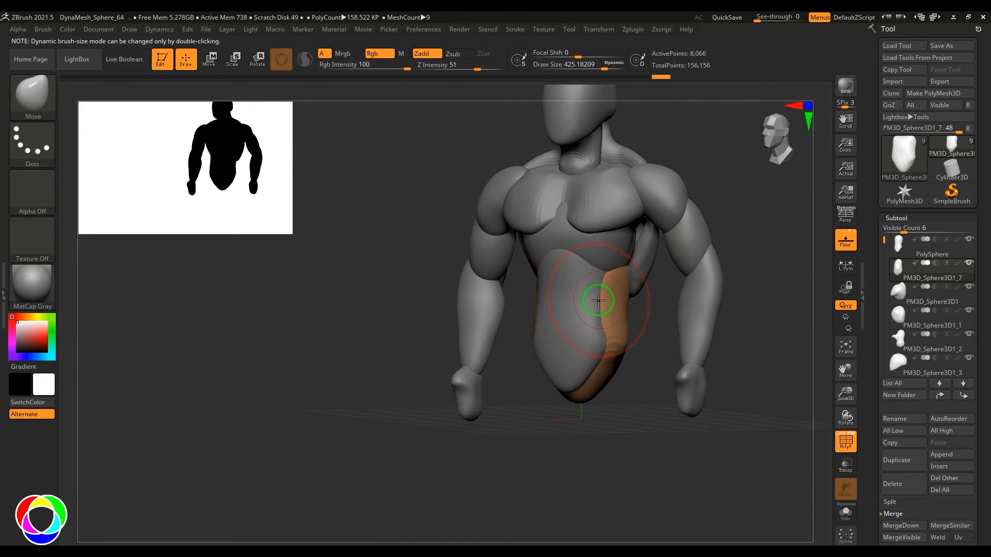
key(b)
key(c)
key(b)
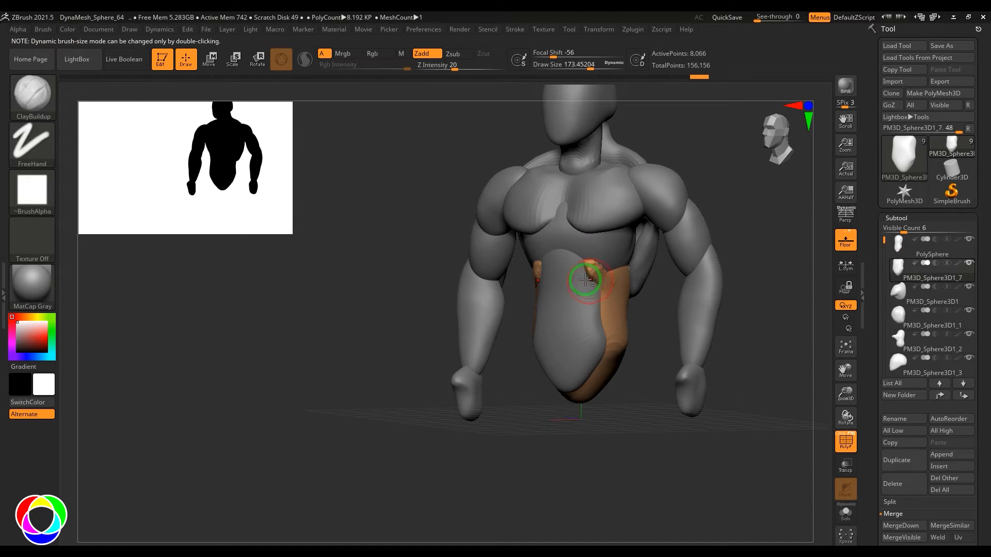
key(shift)
shift+drag(618, 319, 613, 338)
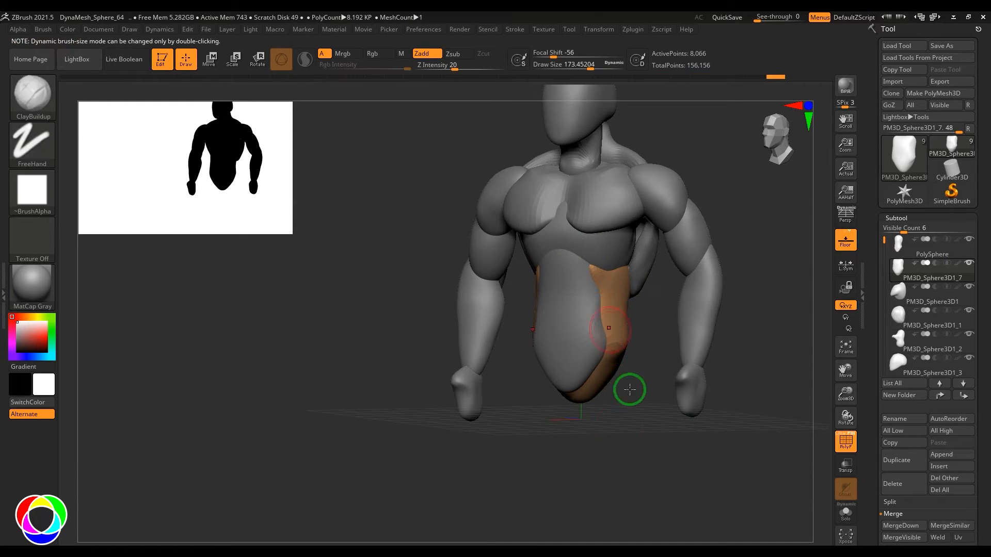
mouse_move(620, 402)
mouse_down()
mouse_move(656, 402)
mouse_move(609, 303)
mouse_up()
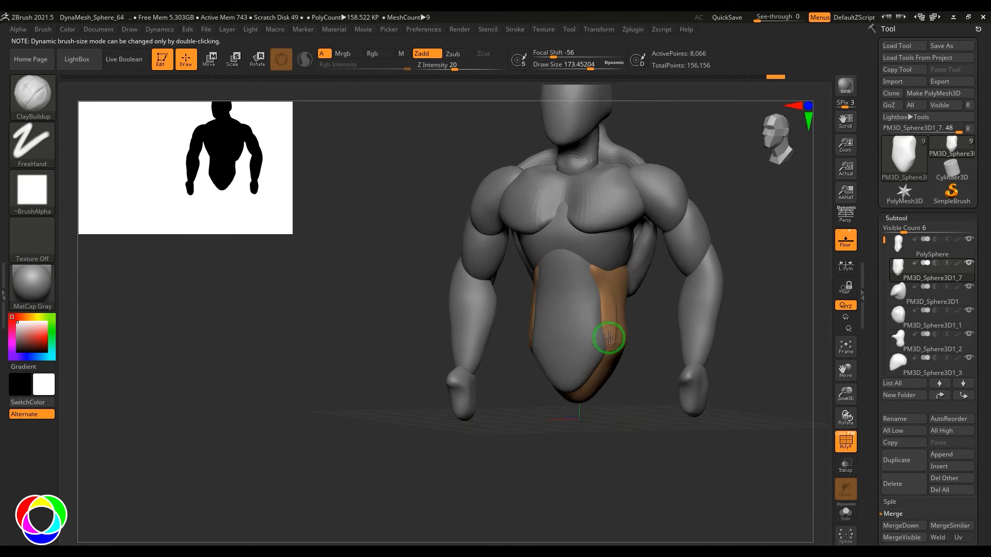
mouse_move(609, 338)
shift+mouse_down()
mouse_move(613, 299)
mouse_move(613, 330)
shift+mouse_up()
mouse_move(628, 413)
shift+mouse_down()
mouse_move(575, 408)
mouse_move(712, 402)
mouse_move(673, 432)
mouse_move(574, 426)
mouse_move(607, 445)
shift+mouse_up()
Build up the lower back with ClayBuildup and smooth its surface.
drag(606, 444, 526, 450)
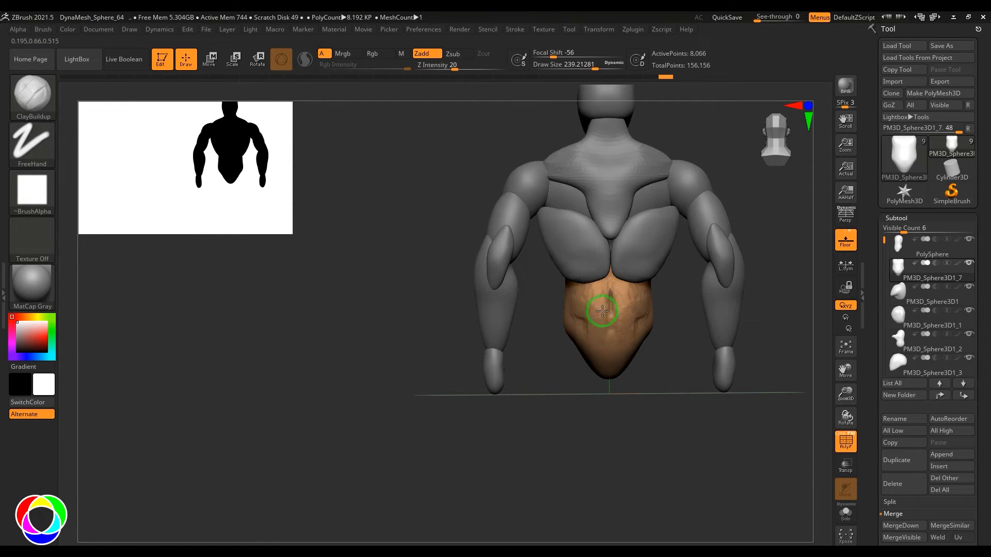
shift+drag(602, 311, 597, 290)
mouse_move(600, 330)
shift+mouse_down()
mouse_move(614, 303)
mouse_move(607, 325)
shift+mouse_up()
Carve the spine groove down the centre of the lower back with DamStandard.
key(b)
key(d)
key(s)
key(s)
click(611, 299)
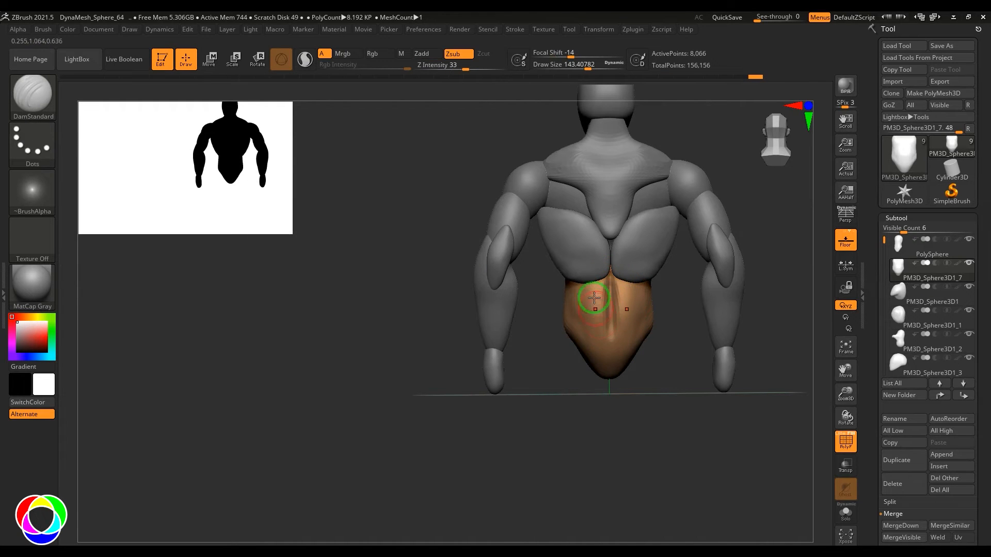
Reshape the lower back and flank contours from several angles with the Move brush.
drag(619, 400, 692, 344)
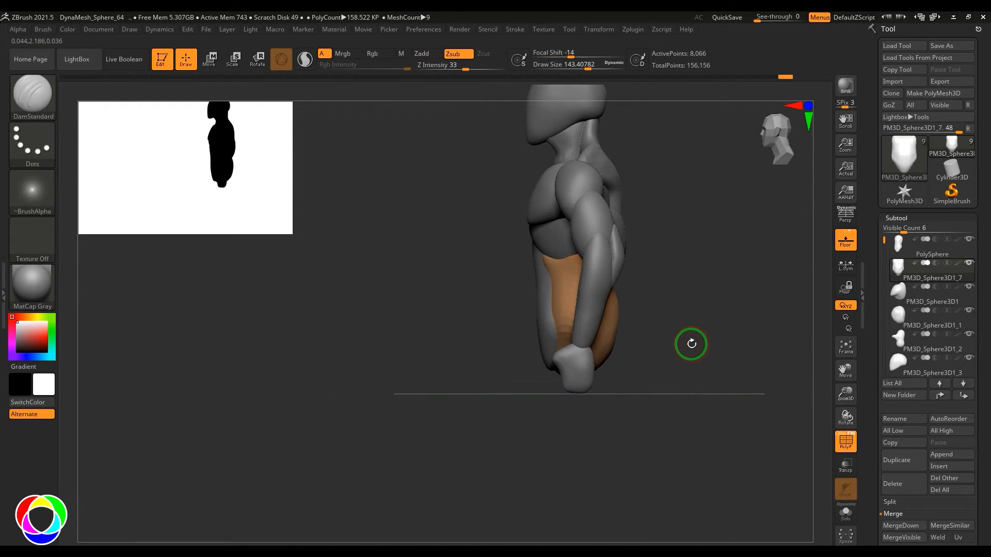
key(b)
key(m)
key(v)
drag(622, 318, 611, 314)
mouse_move(692, 335)
mouse_down()
mouse_move(619, 342)
mouse_move(639, 284)
mouse_up()
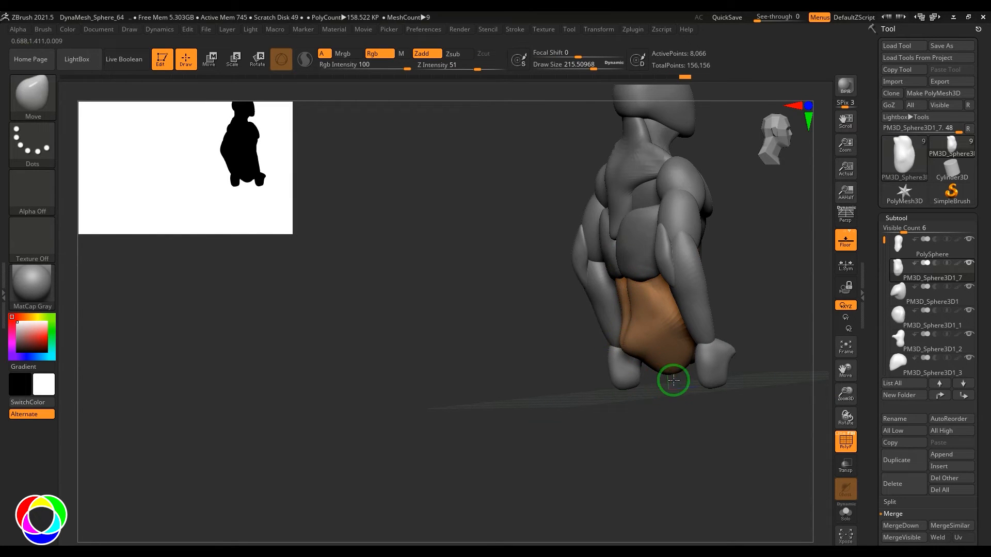
mouse_move(673, 381)
mouse_down()
mouse_move(676, 429)
mouse_move(699, 303)
mouse_up()
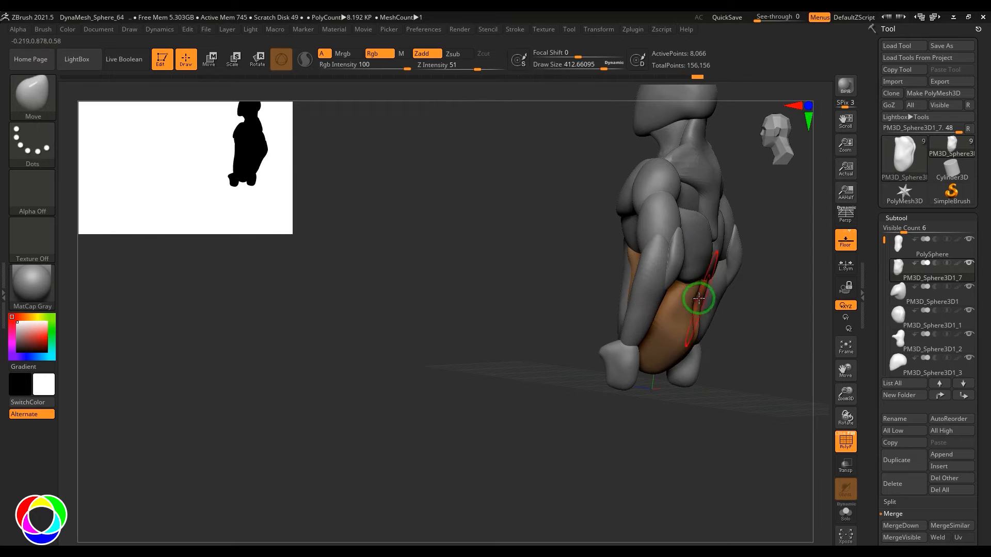
drag(692, 347, 656, 363)
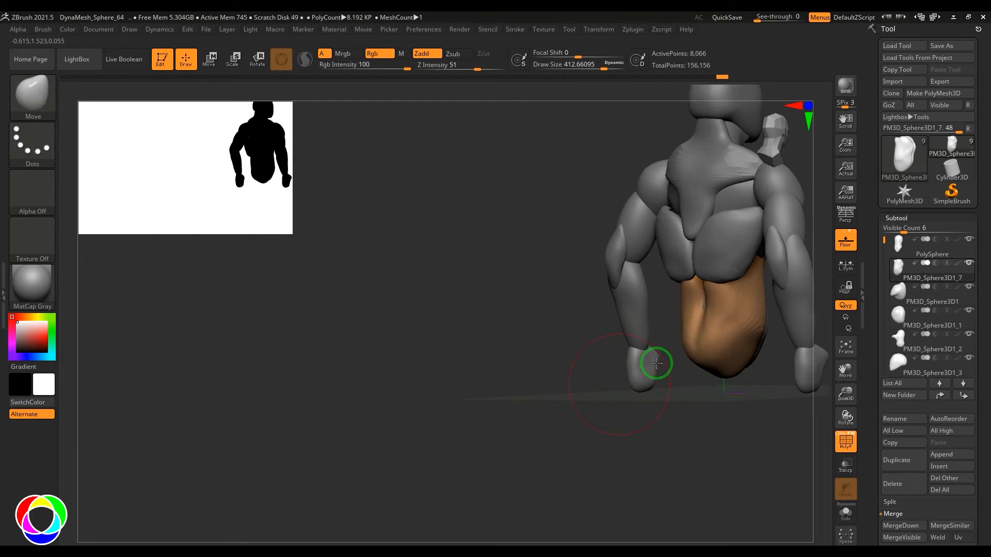
drag(633, 393, 699, 371)
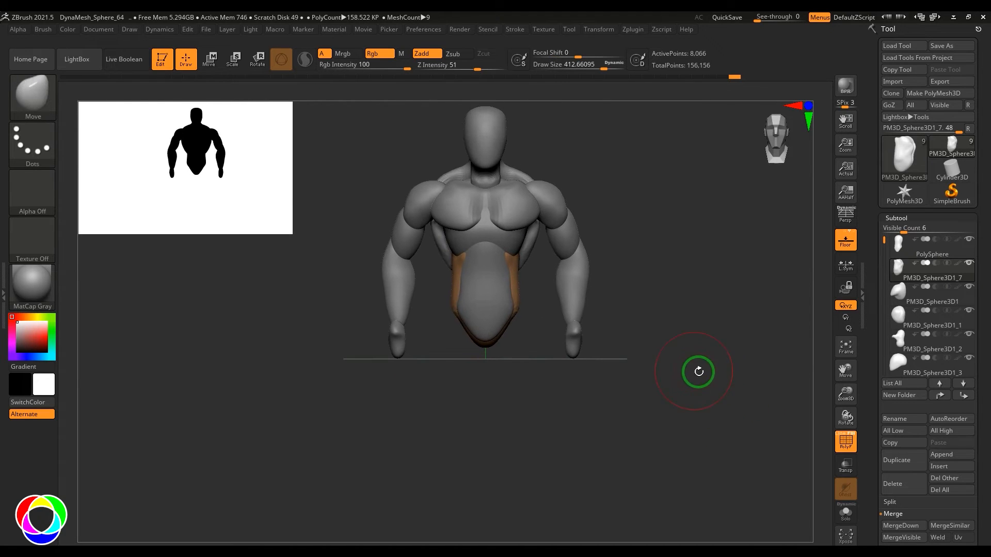
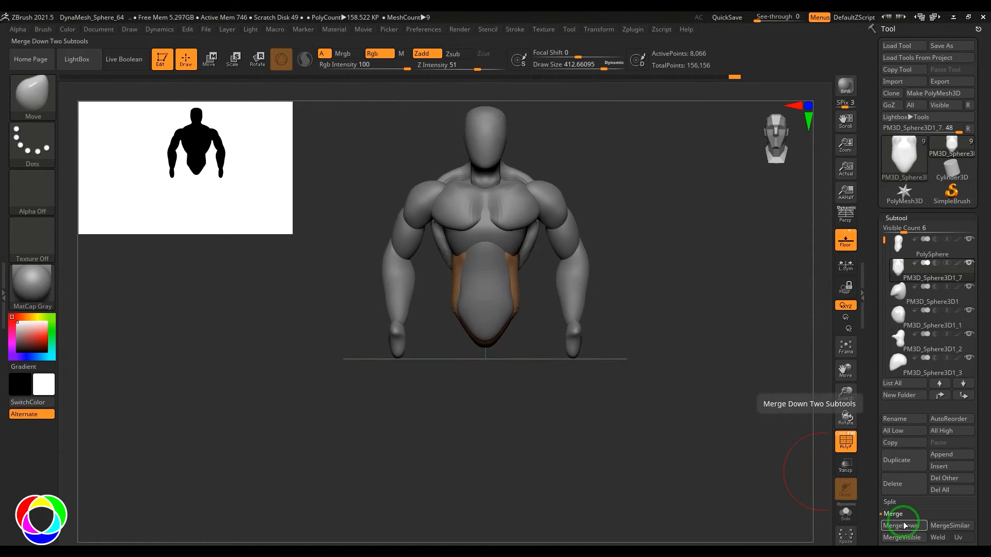
Add a Sphere3D subtool and move it below the torso for the thigh.
click(944, 467)
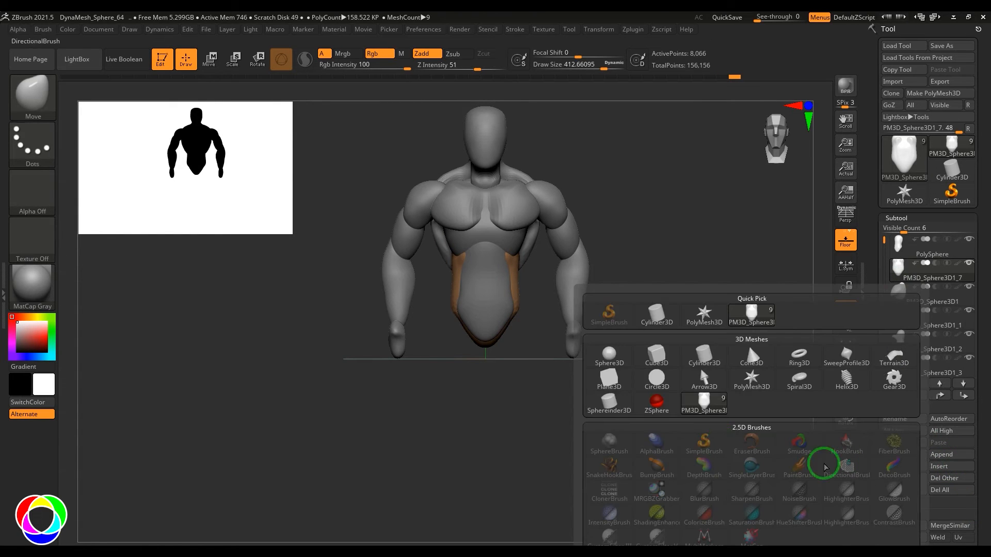
click(616, 359)
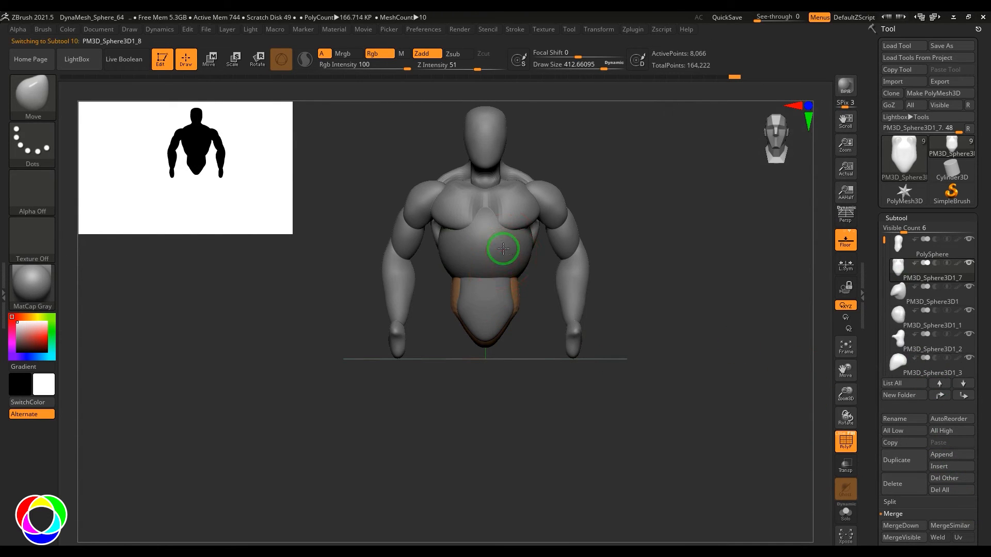
key(w)
drag(527, 198, 541, 445)
Stretch and tilt the thigh sphere into an elongated form and align it under the hip in front and side views.
drag(542, 385, 576, 339)
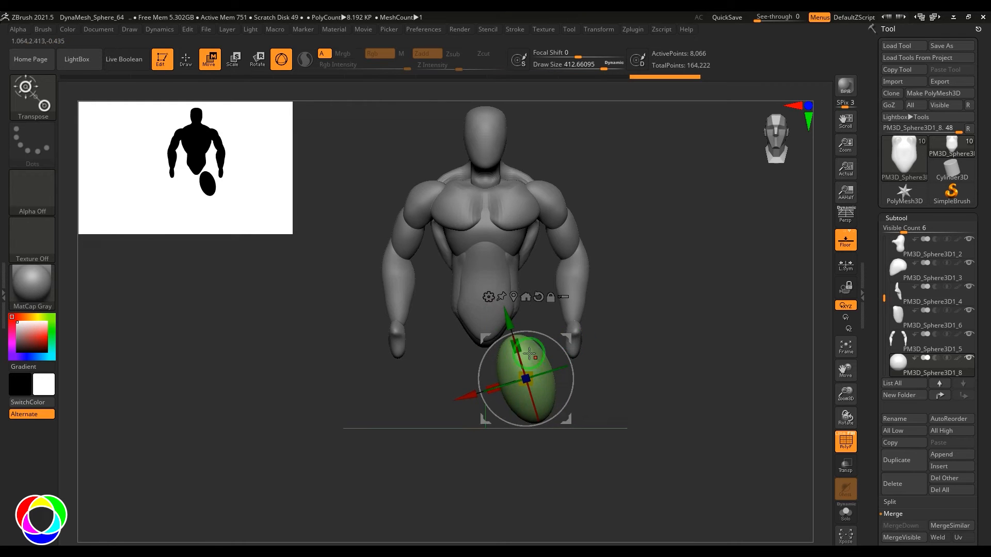
drag(517, 346, 512, 331)
shift+drag(659, 339, 564, 385)
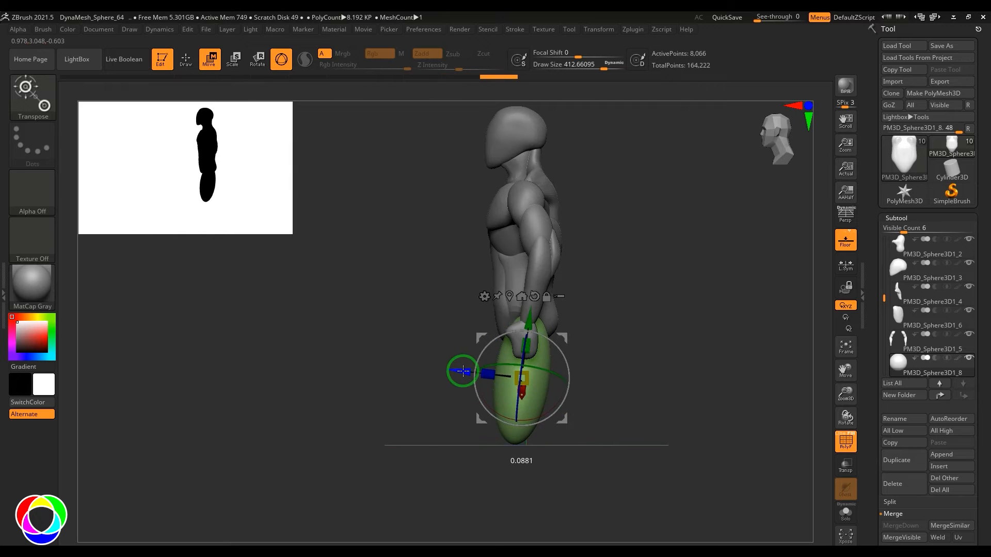
shift+drag(463, 367, 630, 379)
shift+drag(555, 392, 630, 371)
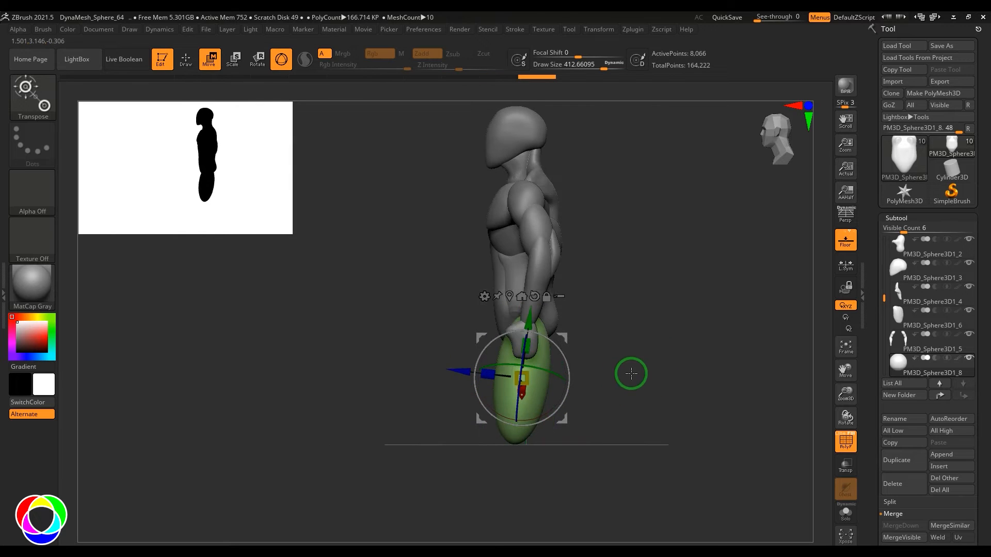
Reshape the thigh's upper end and contours with the Move brush at a draw size of about 649, working from several angles.
key(b)
key(m)
key(v)
key(s)
mouse_move(544, 380)
mouse_down()
mouse_move(552, 379)
mouse_move(541, 379)
mouse_move(530, 407)
mouse_up()
drag(638, 395, 558, 389)
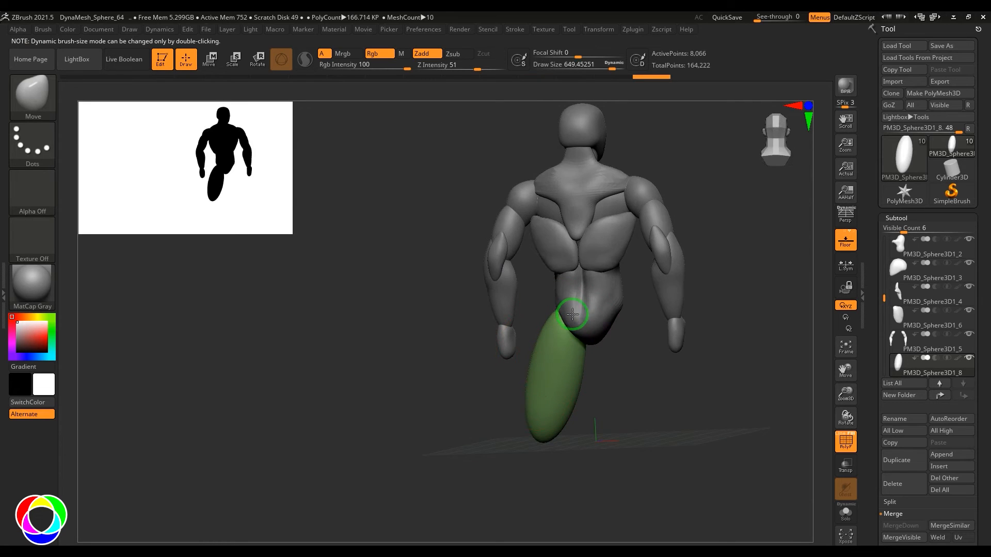
drag(572, 314, 574, 313)
drag(622, 379, 681, 386)
drag(527, 341, 524, 338)
mouse_move(627, 359)
mouse_down()
mouse_move(682, 363)
mouse_move(585, 389)
mouse_up()
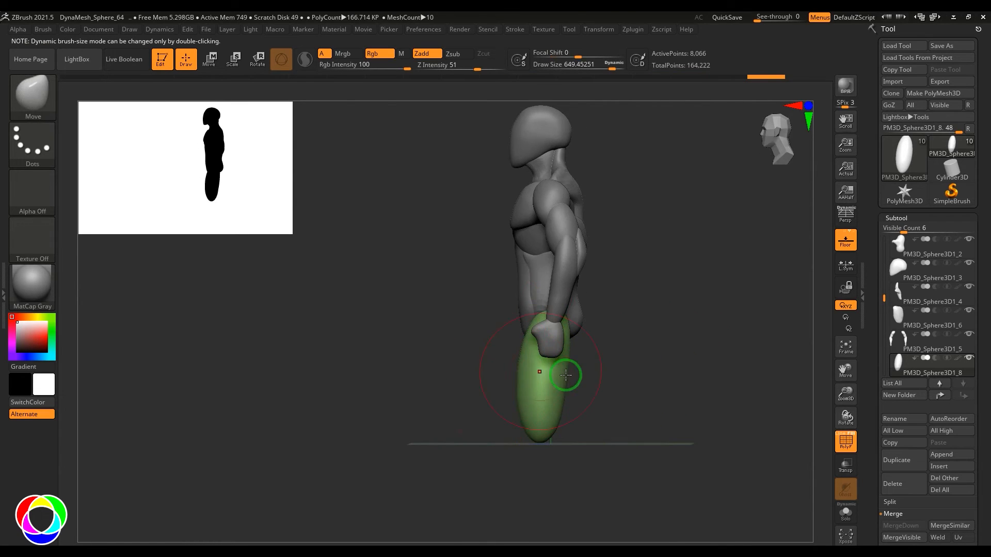
mouse_move(653, 342)
mouse_down()
mouse_move(577, 347)
mouse_move(594, 321)
mouse_up()
drag(627, 353, 703, 367)
Place the thigh's pivot at the hip and rescale and angle the thigh to shorten it beneath the torso.
key(w)
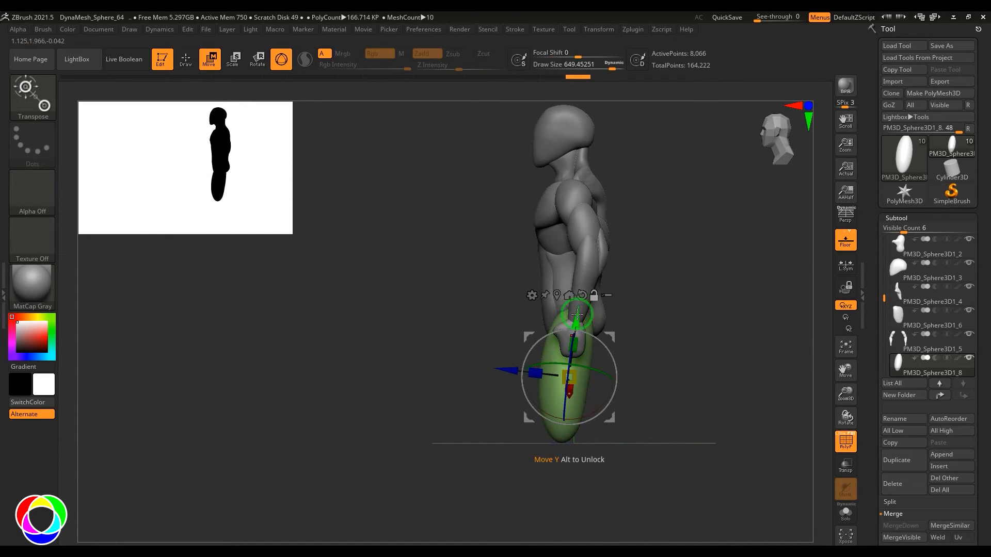
drag(602, 352, 695, 387)
drag(612, 351, 611, 352)
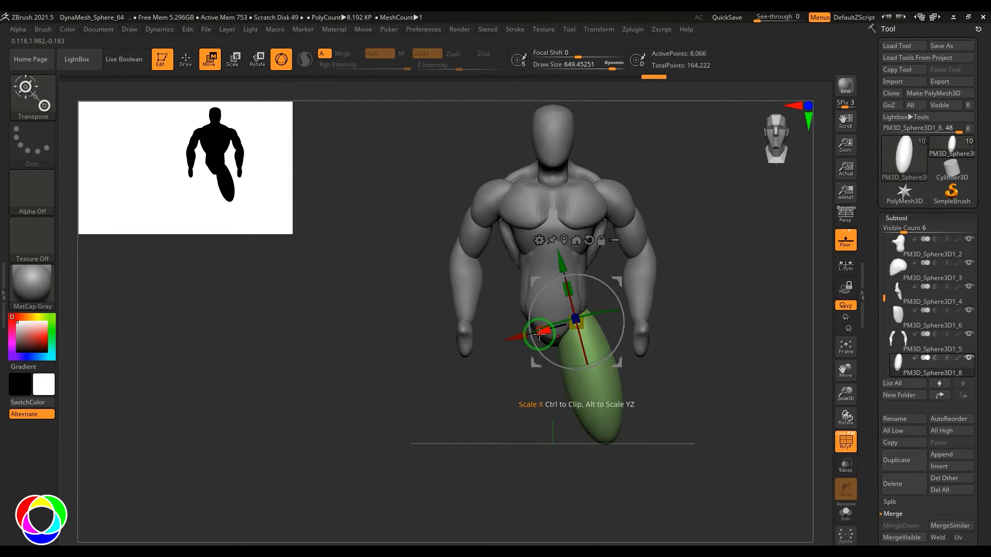
drag(539, 334, 548, 333)
drag(566, 295, 568, 300)
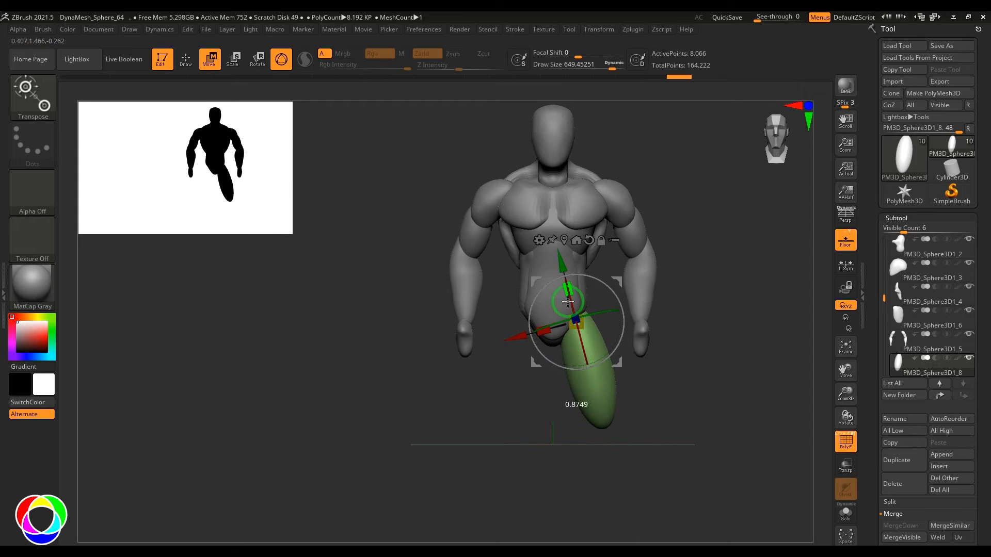
mouse_move(733, 369)
mouse_down()
mouse_move(663, 383)
mouse_move(743, 385)
mouse_up()
drag(620, 282, 624, 278)
drag(626, 326, 623, 280)
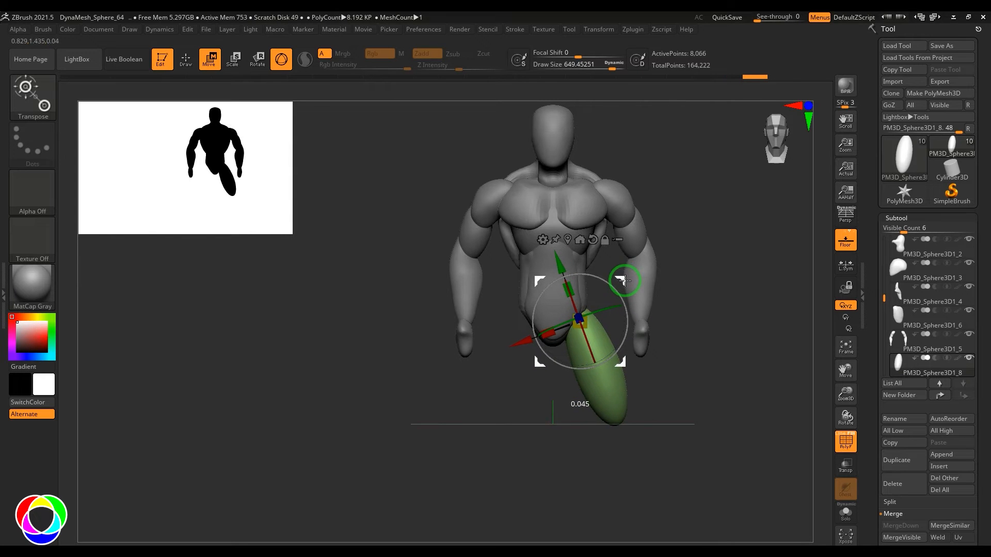
drag(671, 315, 684, 399)
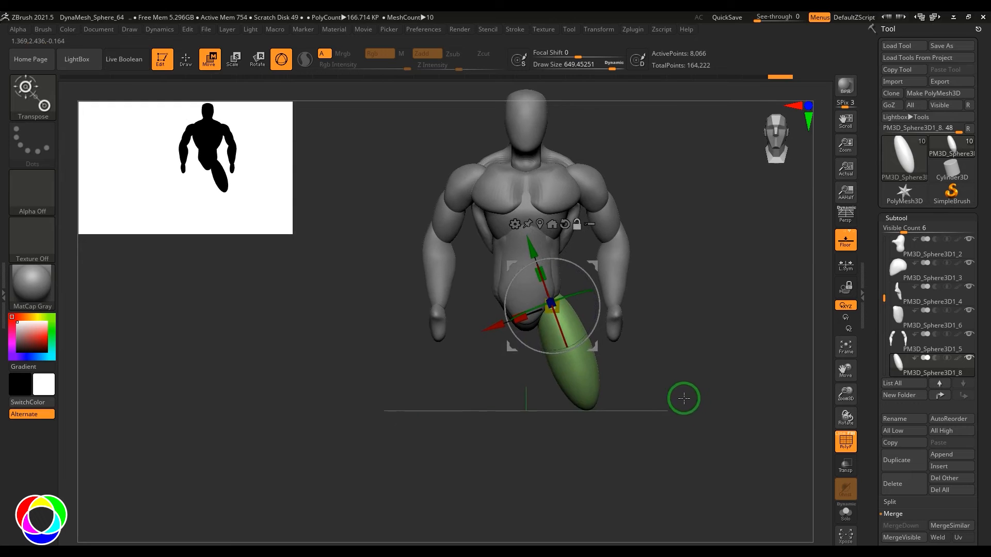
Insert a Sphere3D subtool for the lower leg and move it below the thigh.
click(954, 467)
click(661, 395)
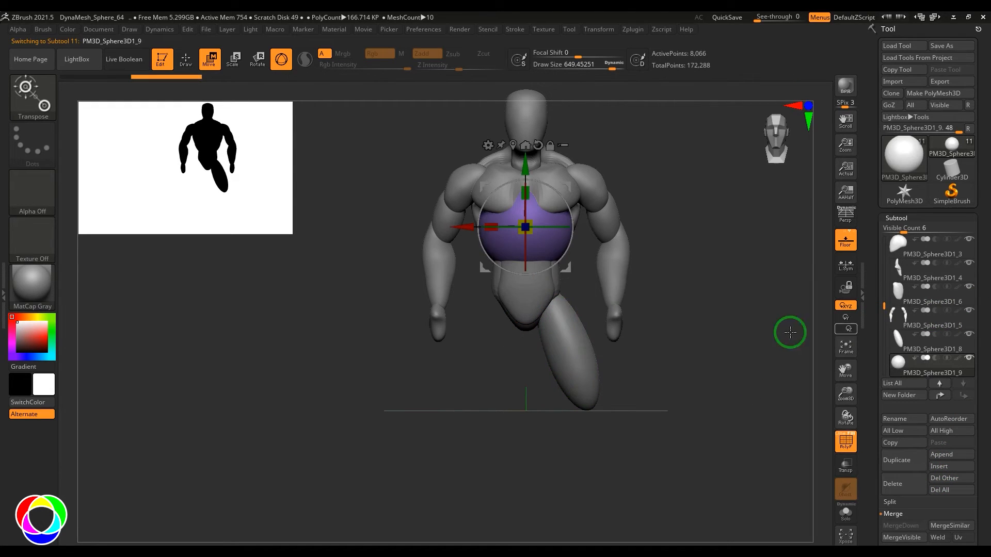
alt+drag(568, 193, 594, 401)
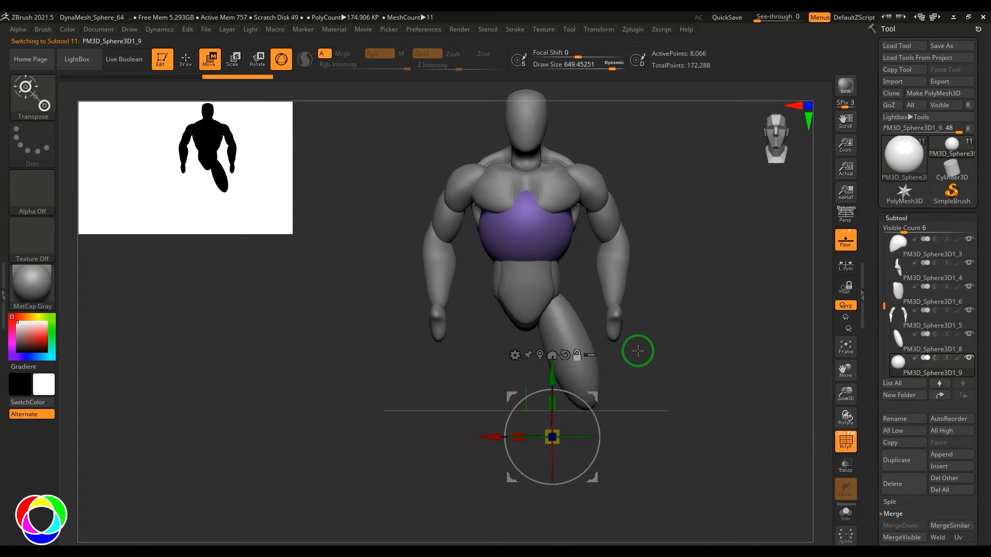
key(ctrl+z)
drag(570, 185, 662, 349)
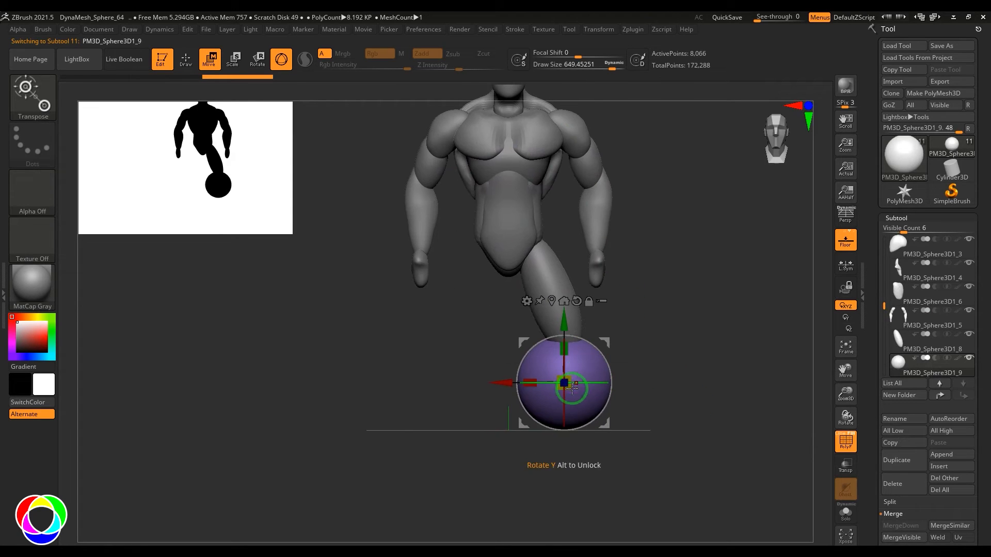
Stretch the lower-leg sphere into a slim ellipsoid and tilt it to continue the line of the thigh.
drag(565, 365, 576, 306)
alt+drag(672, 326, 625, 358)
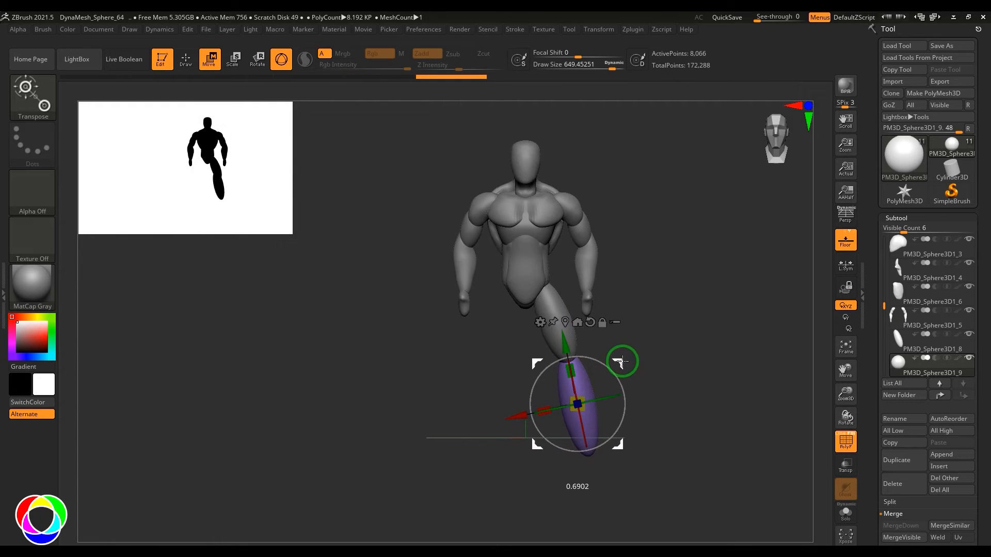
shift+drag(718, 351, 674, 345)
drag(608, 368, 593, 360)
drag(663, 351, 704, 380)
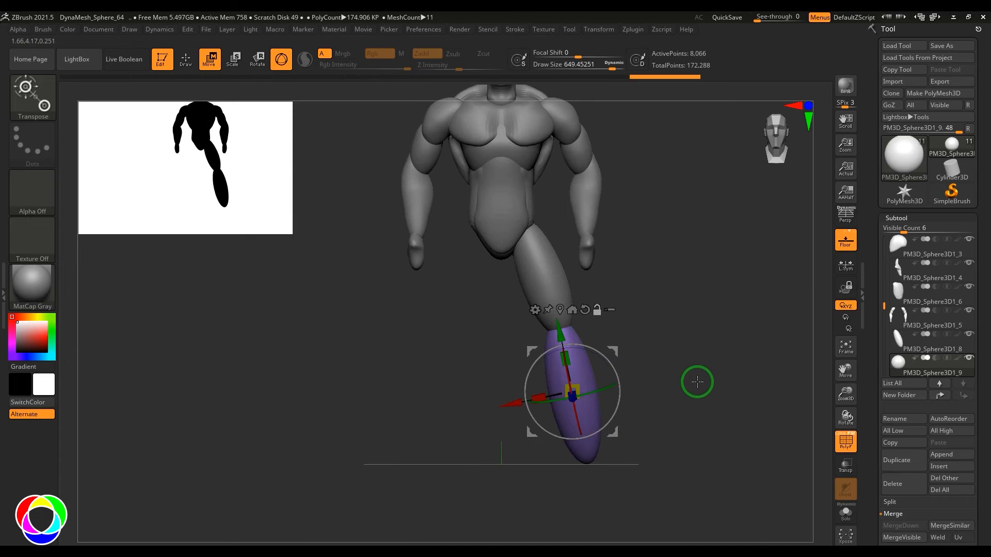
Widen the knee end of the lower leg with the Inflat brush.
key(b)
key(i)
key(n)
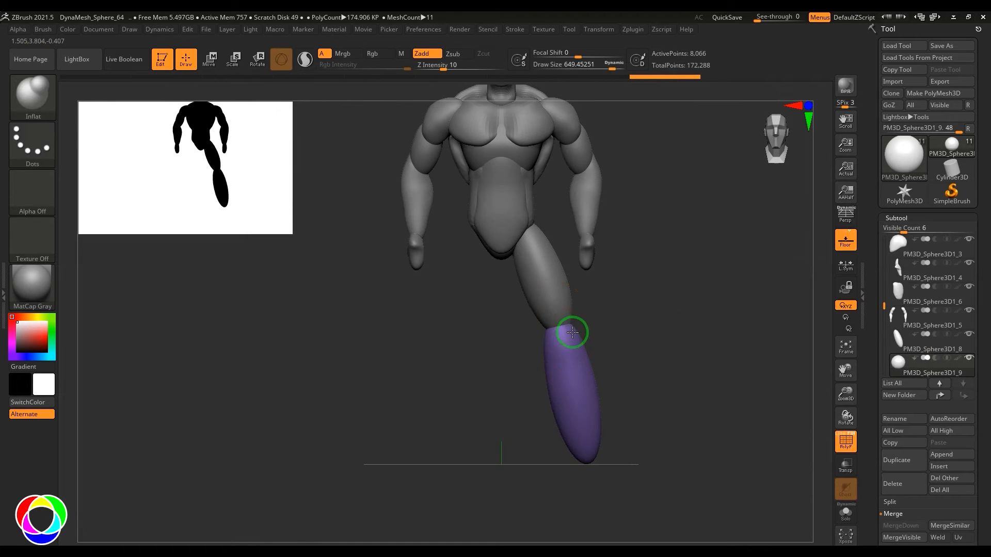
drag(572, 333, 579, 345)
mouse_move(676, 352)
mouse_down()
mouse_move(619, 348)
mouse_move(680, 347)
mouse_up()
shift+drag(591, 345, 611, 367)
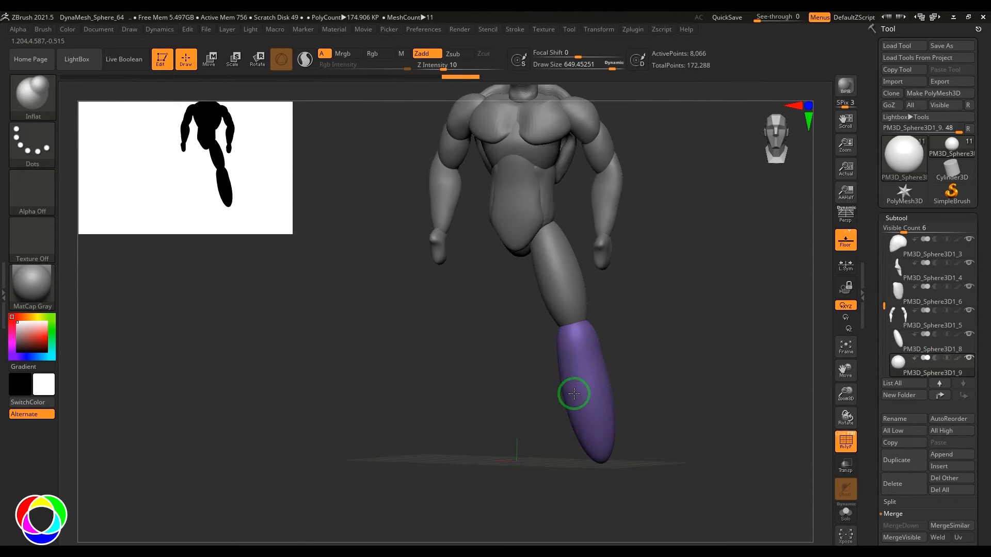
Thicken the lower leg's shaft and ankle end with the Inflat brush from several angles.
drag(573, 394, 566, 413)
drag(665, 370, 694, 371)
drag(573, 400, 569, 433)
drag(637, 401, 617, 398)
drag(570, 377, 576, 423)
drag(673, 379, 725, 378)
drag(564, 355, 536, 337)
drag(684, 335, 547, 344)
drag(502, 333, 654, 347)
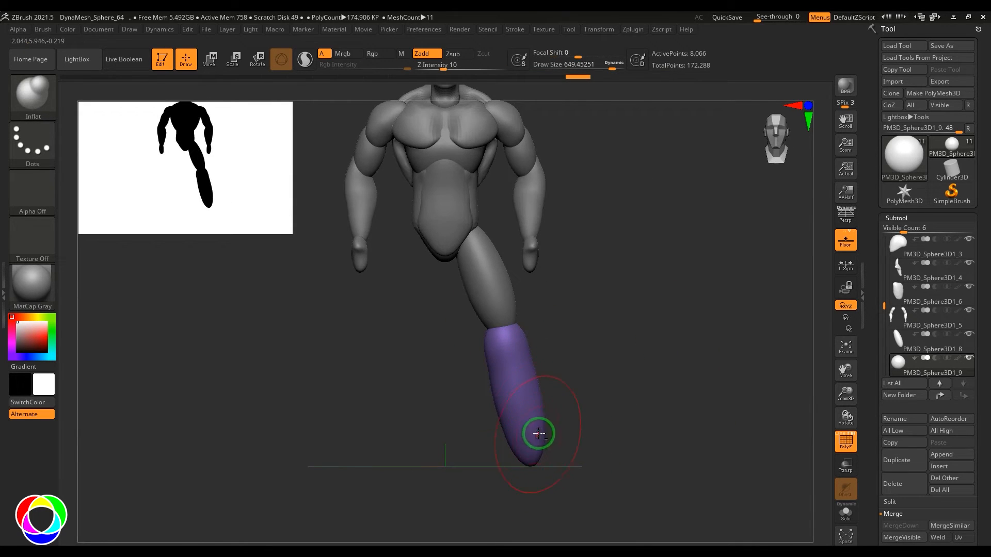
drag(522, 428, 526, 438)
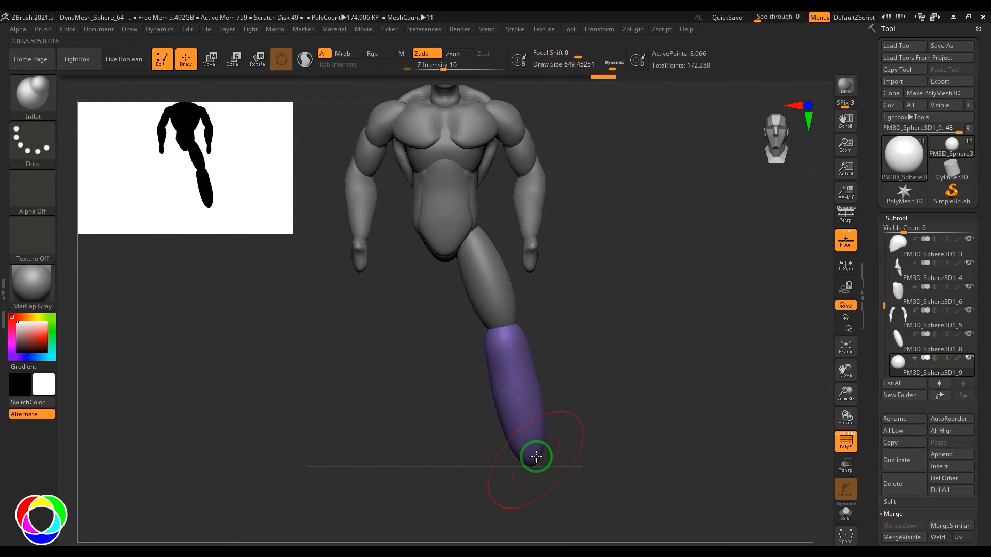
Set the lower leg's pivot at the knee and scale the lower leg down.
key(w)
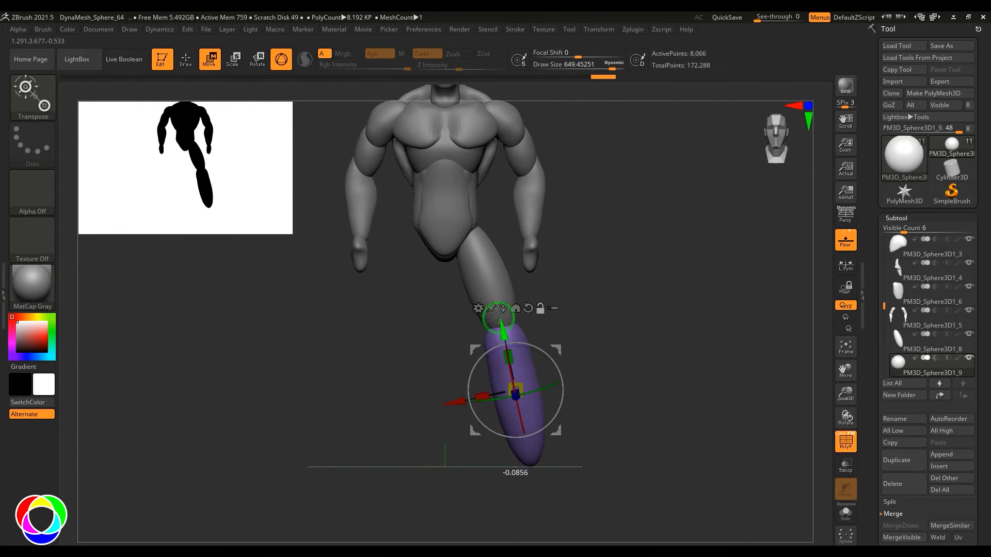
alt+click(501, 333)
drag(509, 323, 521, 357)
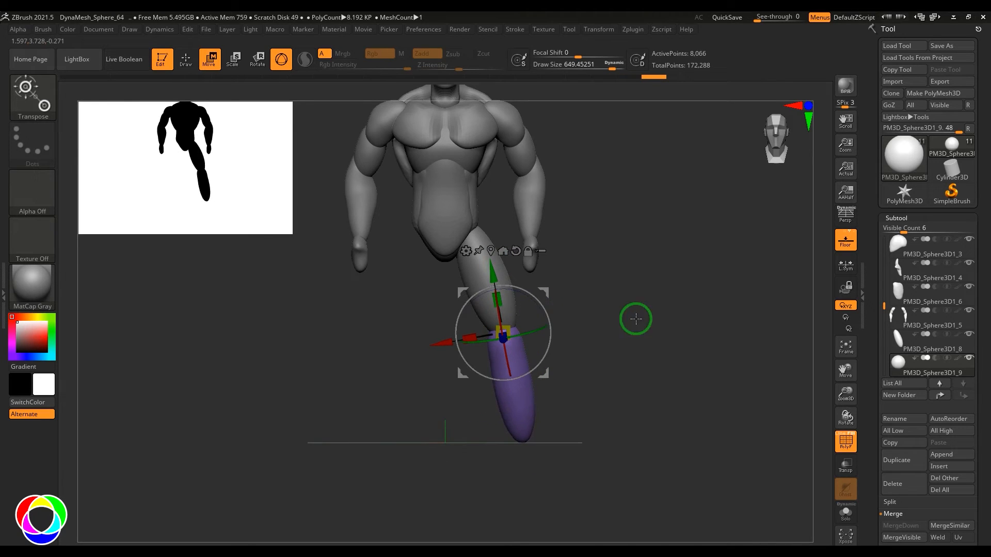
drag(635, 318, 538, 323)
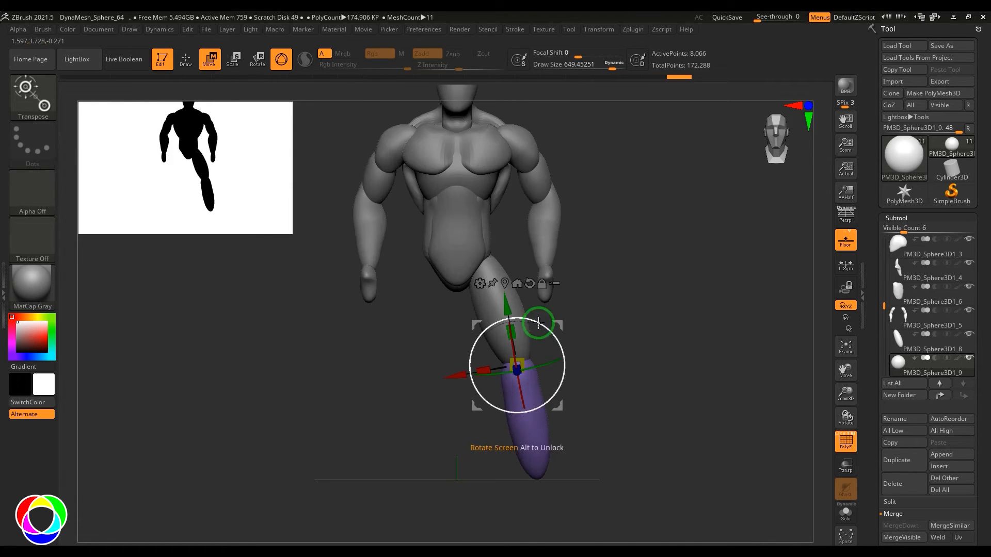
Raise the lower leg to meet the thigh at the knee and fine-tune its scale.
alt+click(479, 298)
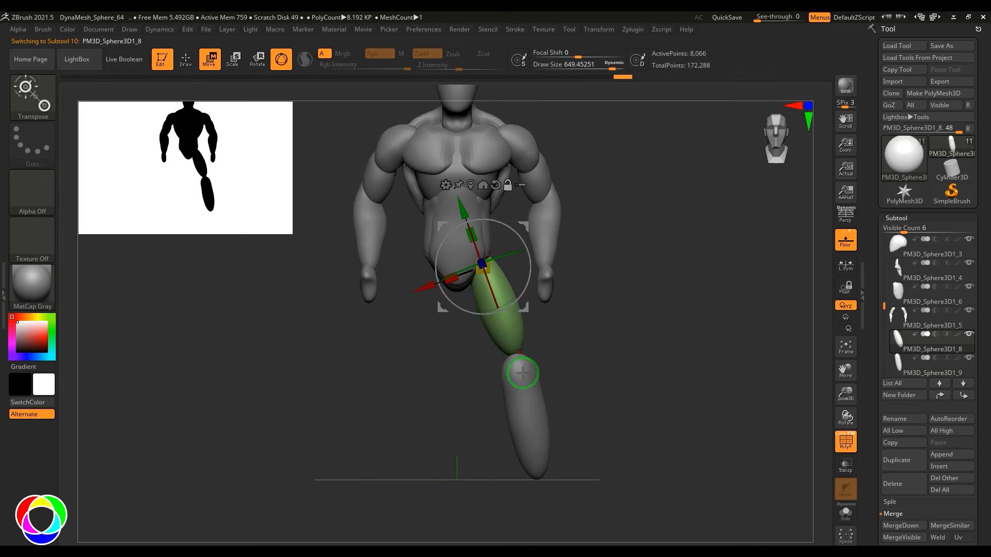
alt+click(523, 369)
mouse_move(513, 310)
mouse_down()
mouse_move(504, 284)
mouse_move(521, 304)
mouse_up()
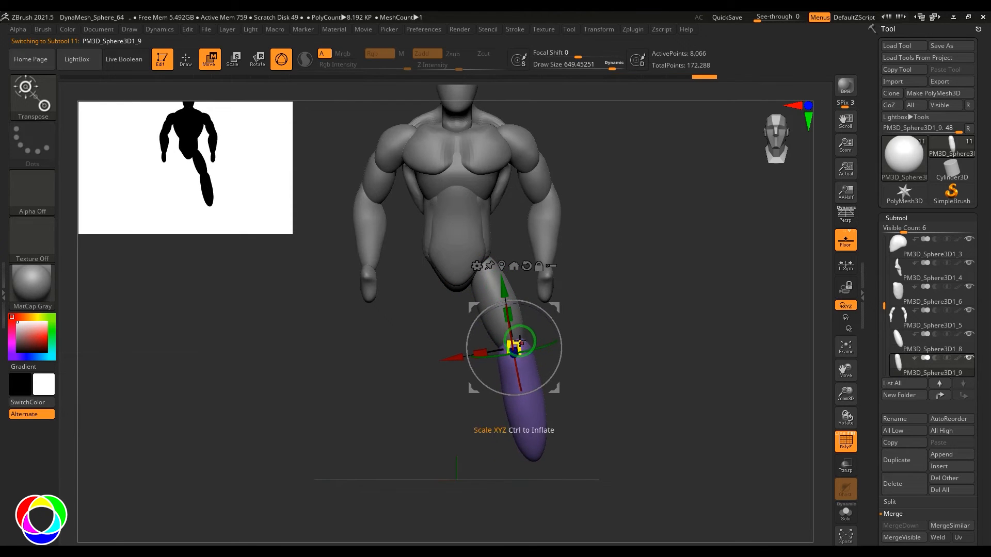
drag(519, 340, 543, 366)
Enlarge the silhouette thumbnail to size 466 and frame the whole figure.
alt+drag(656, 335, 636, 377)
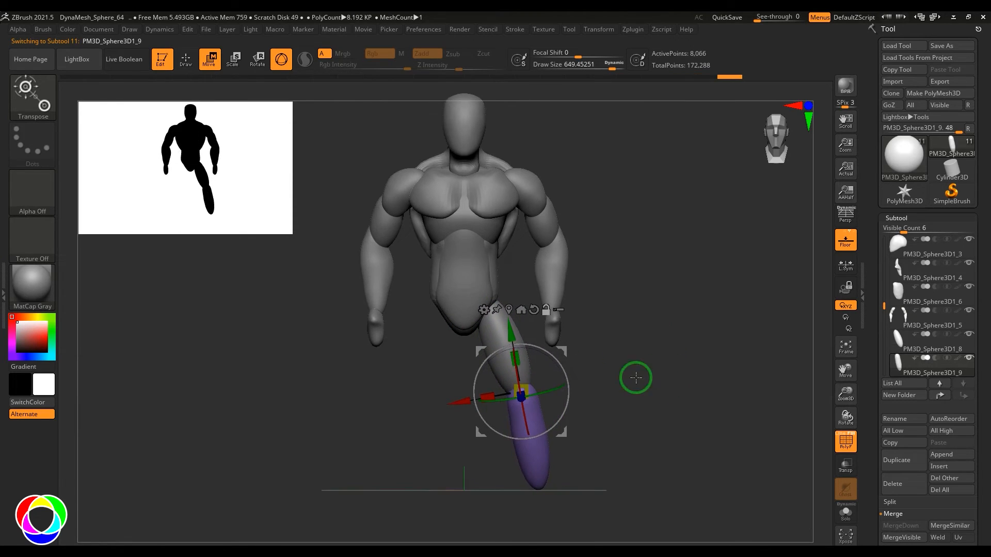
drag(289, 230, 301, 254)
alt+drag(665, 332, 663, 317)
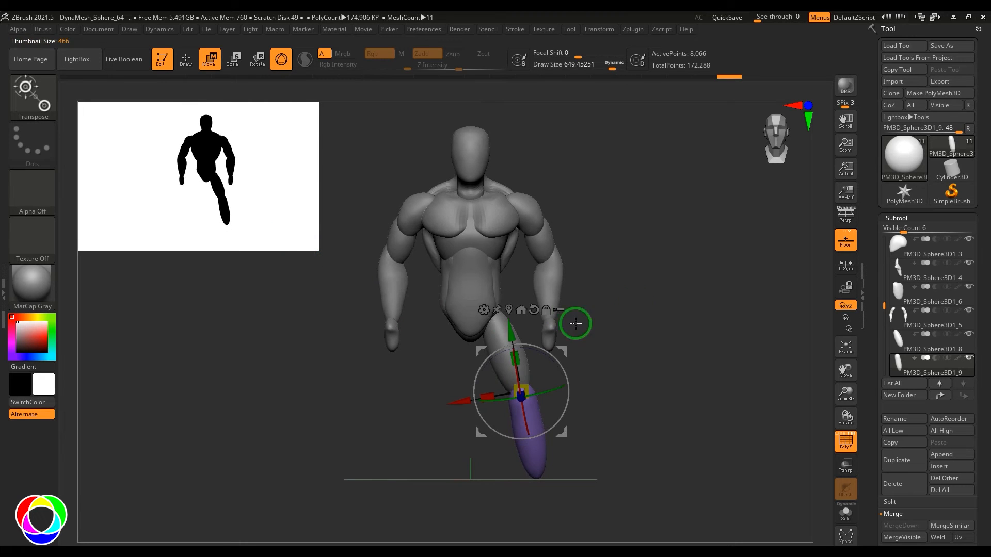
Rotate the thigh and lower leg inward in front view and align the lower leg with the knee in side view.
alt+click(497, 330)
drag(538, 321, 556, 350)
alt+click(526, 405)
drag(660, 358, 642, 348)
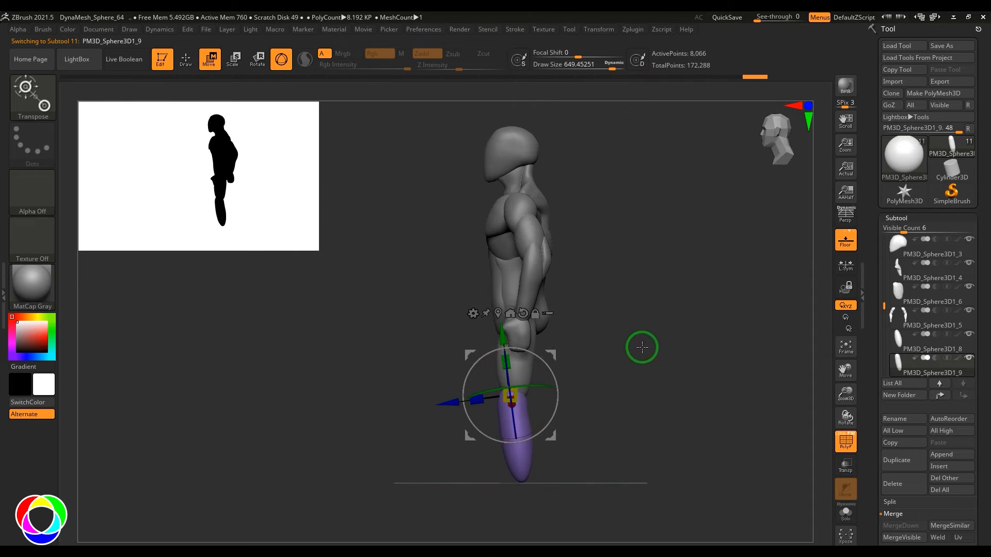
drag(449, 401, 710, 356)
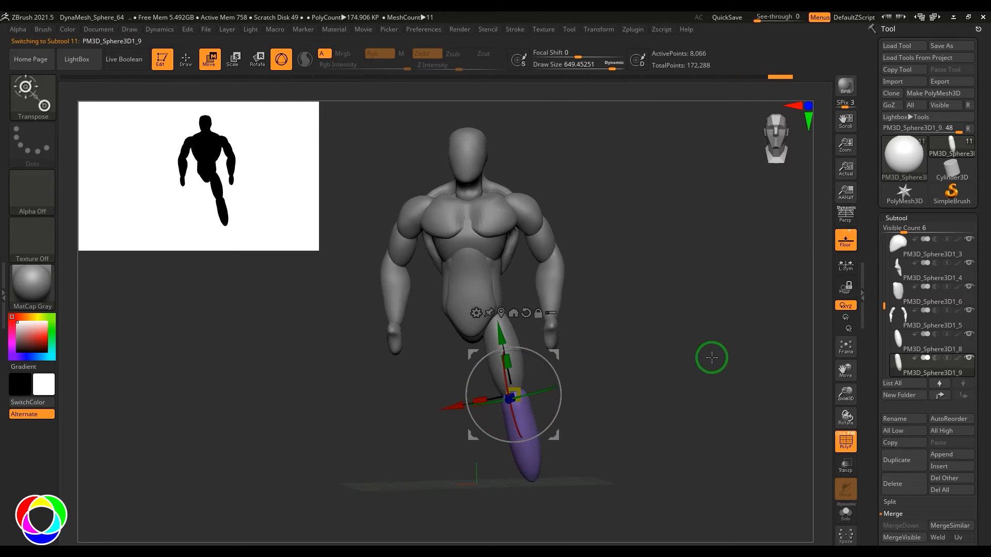
drag(553, 367, 560, 368)
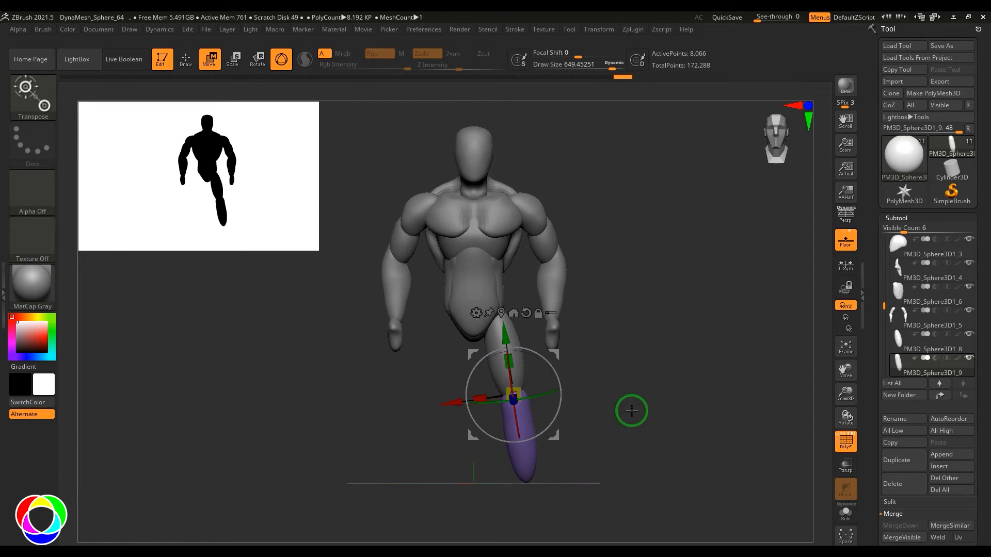
drag(630, 410, 701, 322)
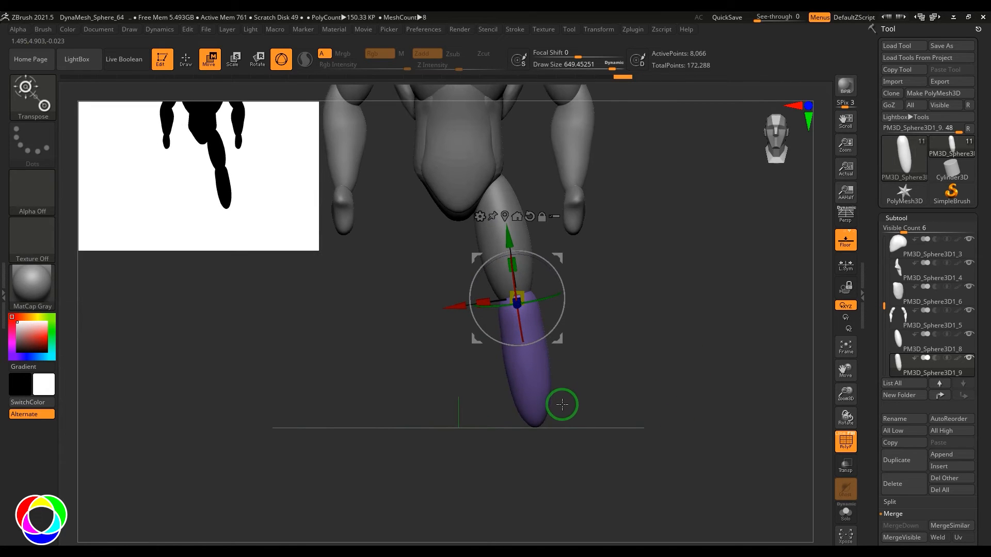
Narrow the lower leg toward the ankle with the Move brush, reducing the draw size to about 302.
key(b)
key(m)
key(v)
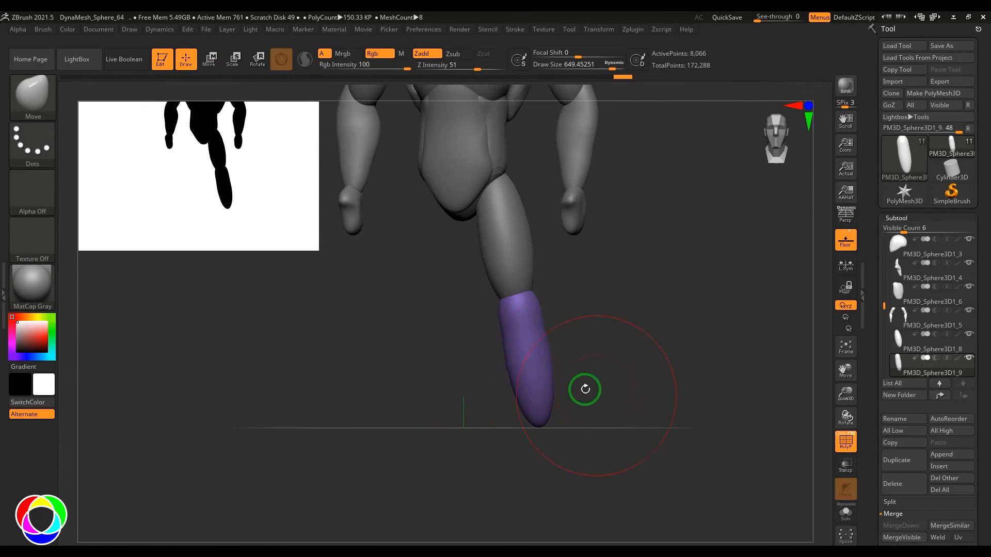
shift+drag(620, 362, 615, 362)
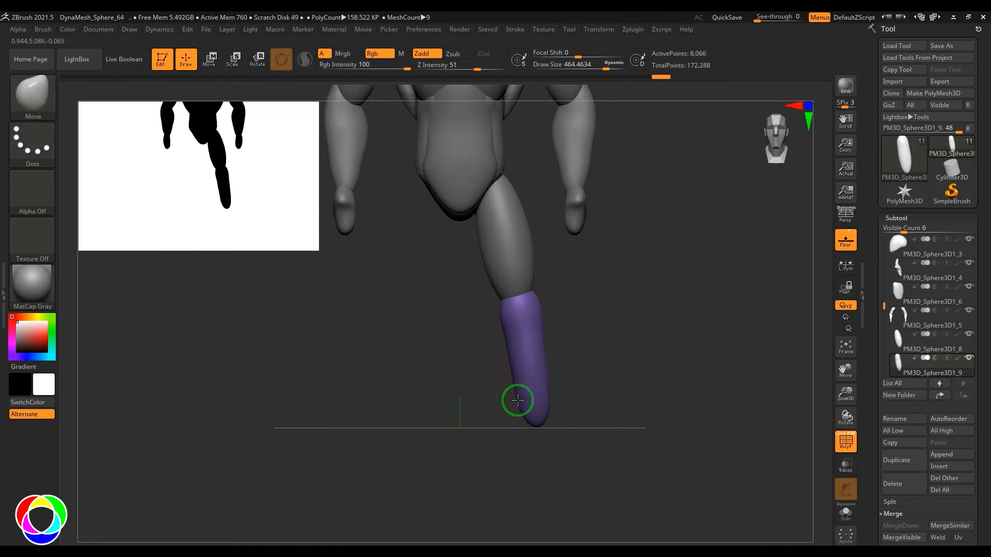
drag(522, 422, 527, 419)
key(bracketleft)
mouse_move(558, 387)
mouse_down()
mouse_move(550, 397)
mouse_move(507, 369)
mouse_move(522, 398)
mouse_up()
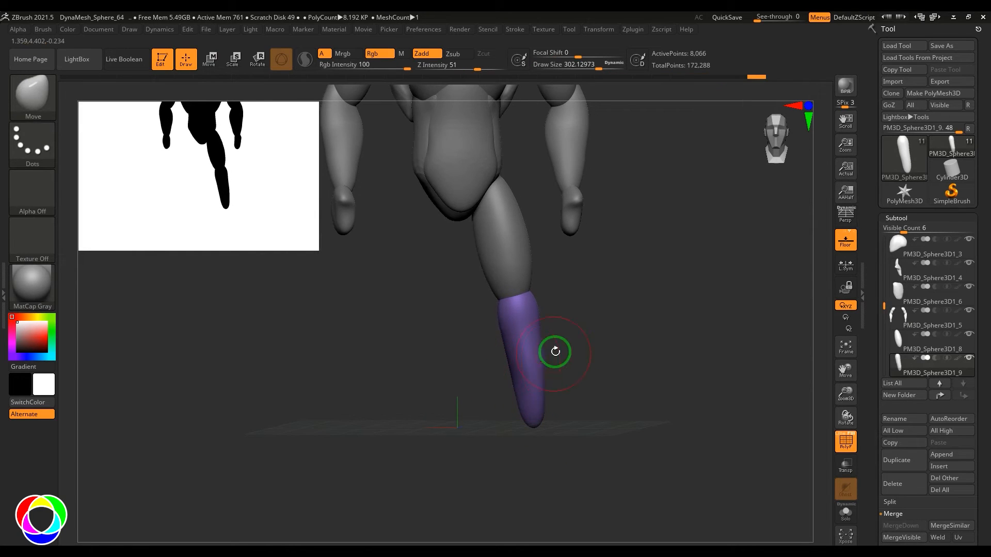
drag(555, 352, 539, 356)
drag(619, 346, 656, 348)
Push out the calf bulge at the back of the lower leg in side view with the Move brush.
key(s)
drag(525, 364, 516, 364)
shift+drag(610, 385, 593, 381)
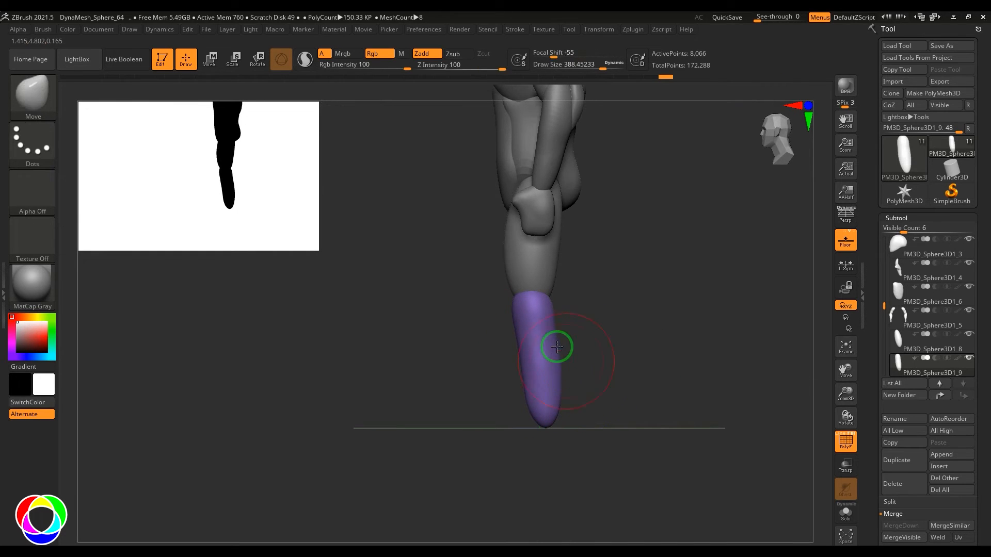
key(s)
drag(561, 334, 559, 333)
mouse_move(586, 335)
mouse_down()
mouse_move(558, 334)
mouse_move(598, 347)
mouse_move(593, 332)
mouse_move(547, 334)
mouse_move(657, 343)
mouse_move(635, 340)
mouse_up()
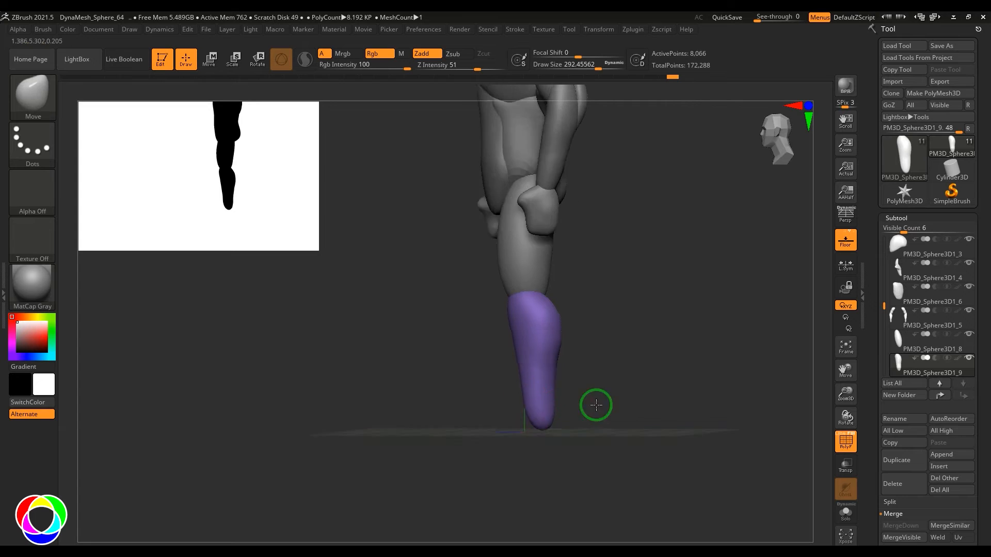
Refine the lower leg's contour with the Move brush, working in front and side views.
drag(593, 404, 612, 372)
drag(612, 371, 460, 420)
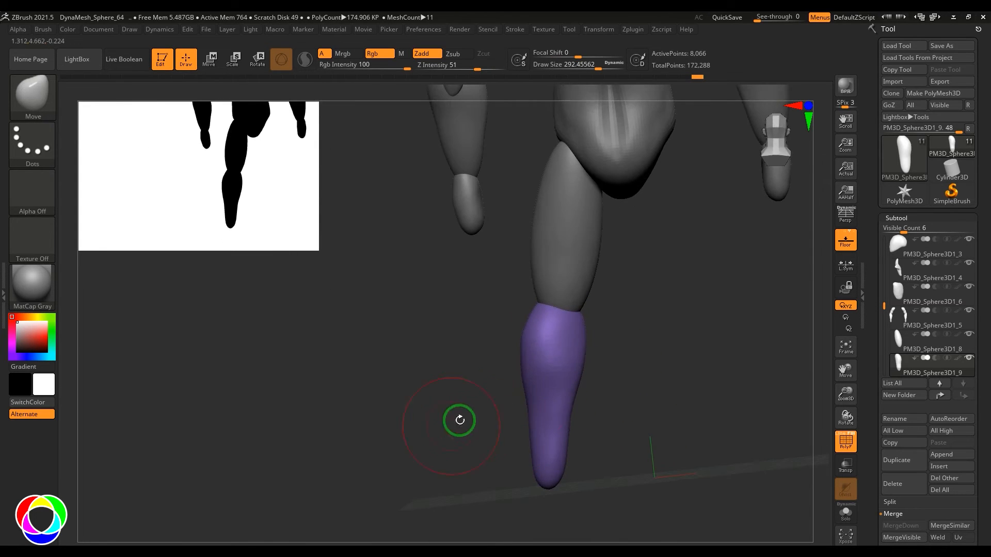
drag(594, 367, 571, 393)
ctrl+right_drag(545, 376, 626, 371)
shift+right_drag(563, 335, 605, 341)
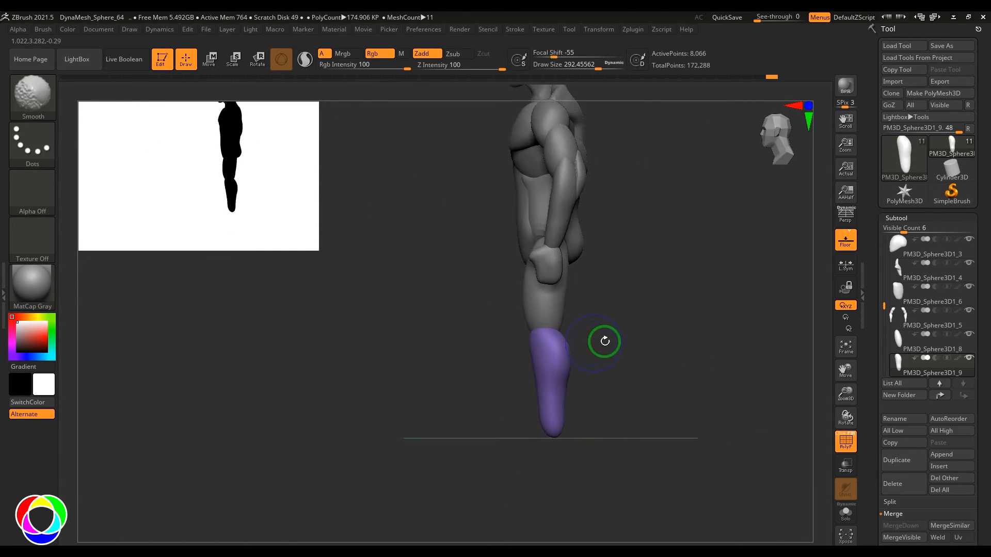
right_drag(664, 332, 729, 336)
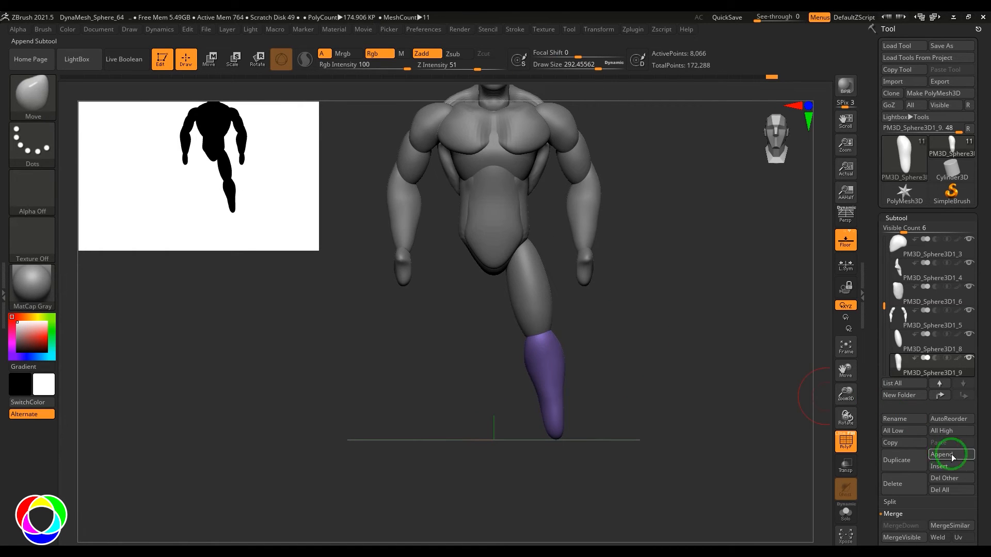
Append a sphere subtool, shrink it and move it down to the knee.
click(946, 469)
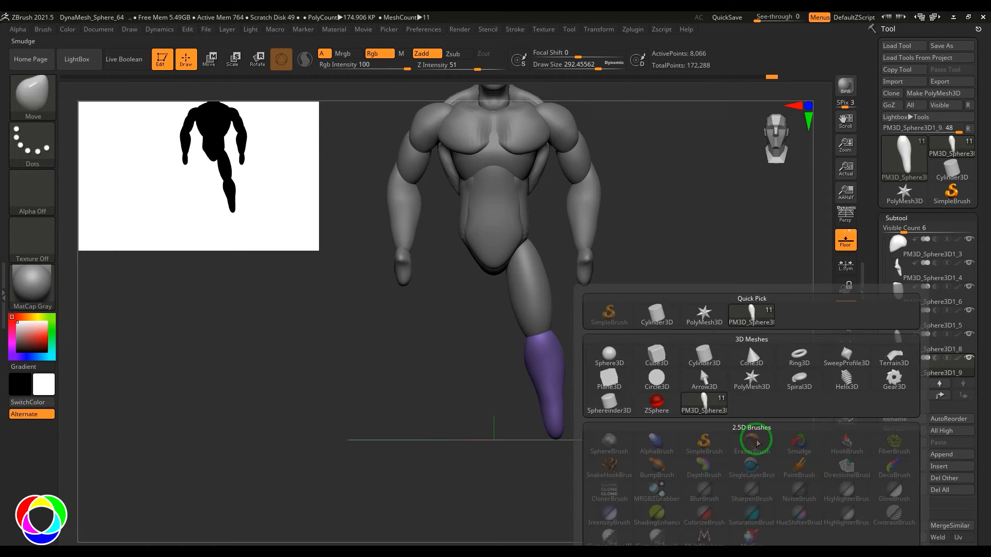
click(747, 343)
key(w)
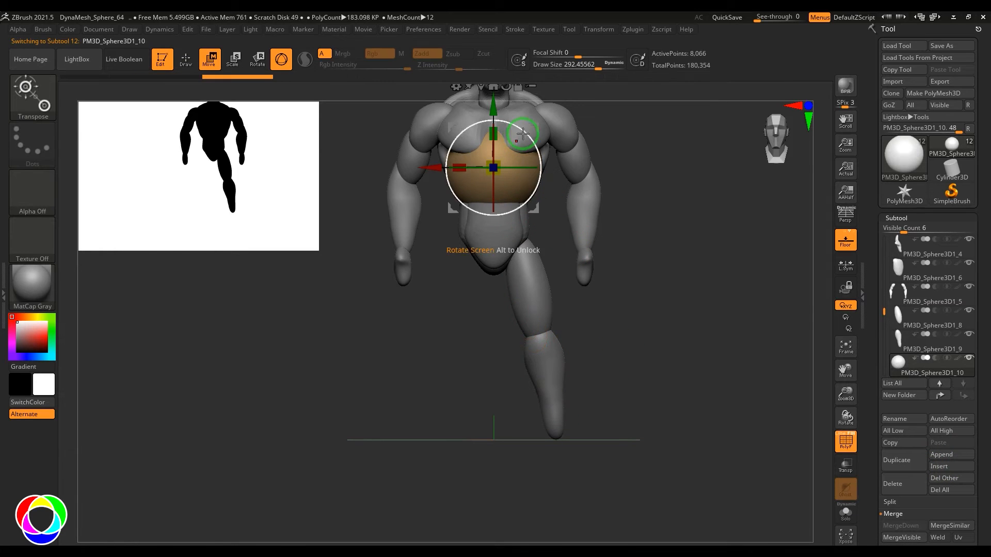
drag(496, 173, 546, 344)
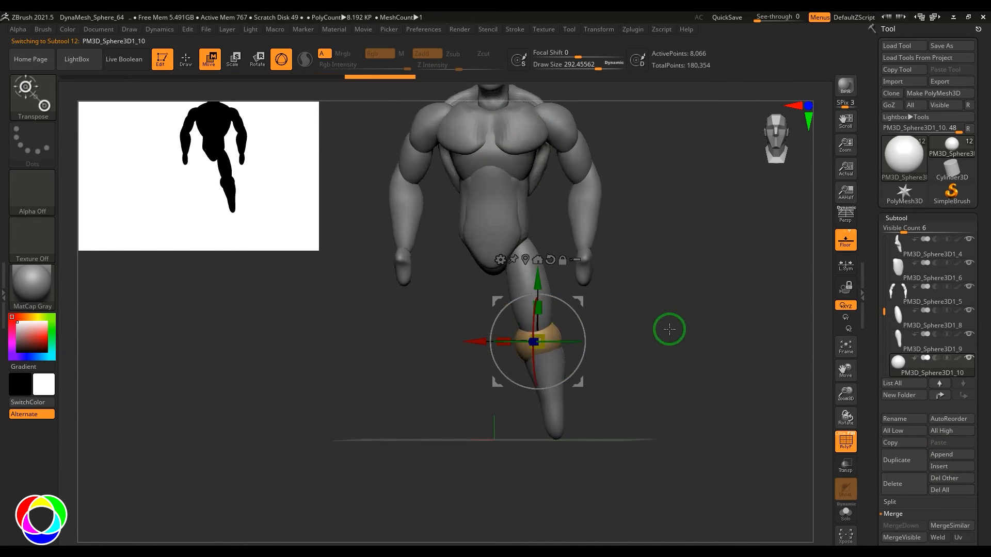
shift+drag(668, 329, 542, 349)
Scale the knee sphere into a small flattened kneecap and set it at the front of the knee in side view.
drag(477, 343, 455, 341)
drag(635, 332, 744, 325)
alt+drag(743, 325, 743, 361)
drag(515, 332, 514, 336)
drag(754, 311, 640, 318)
drag(454, 334, 448, 334)
drag(508, 382, 518, 372)
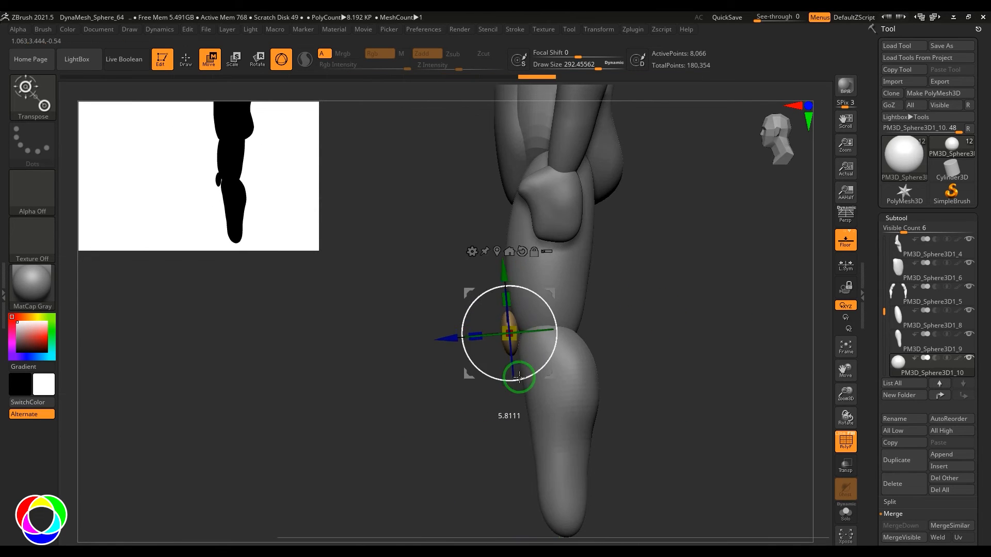
shift+drag(593, 341, 673, 336)
Shape the kneecap into a tapered oval with the Move brush at a draw size of about 127.
key(q)
drag(738, 317, 637, 323)
drag(520, 333, 511, 333)
drag(610, 329, 573, 330)
key(s)
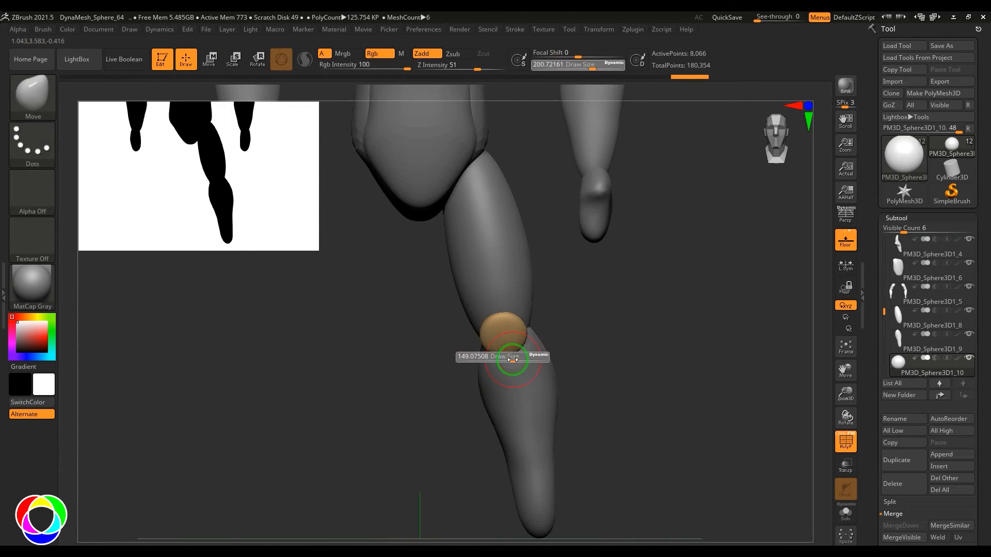
drag(513, 360, 500, 361)
drag(505, 348, 505, 363)
mouse_move(748, 308)
mouse_down()
mouse_move(668, 301)
mouse_move(764, 310)
mouse_up()
mouse_move(549, 335)
mouse_down()
mouse_move(557, 317)
mouse_move(544, 316)
mouse_up()
key(f)
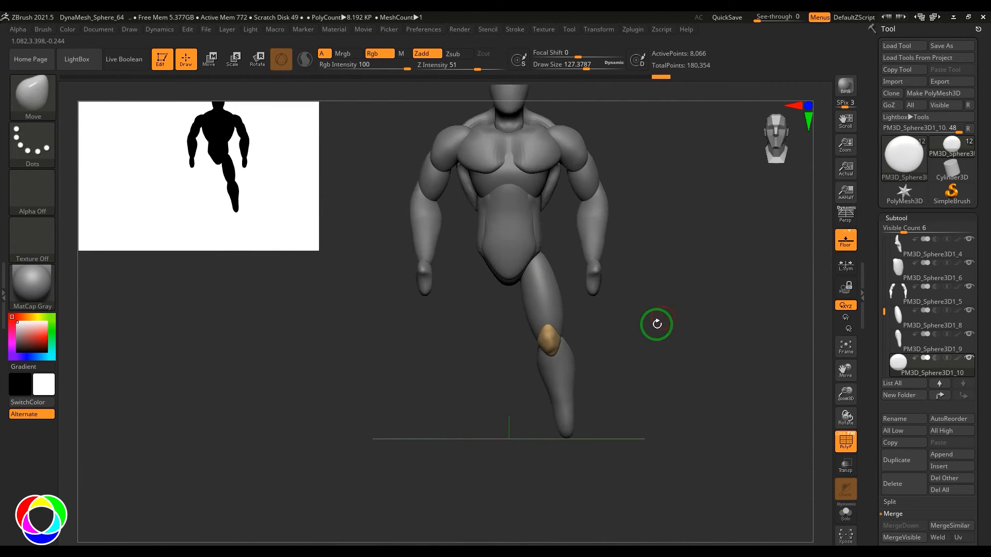
Append another sphere subtool, shrink it and move it down beside the pelvis.
mouse_move(657, 325)
mouse_down()
mouse_move(629, 369)
mouse_move(668, 360)
mouse_move(653, 379)
mouse_move(671, 382)
mouse_up()
click(890, 472)
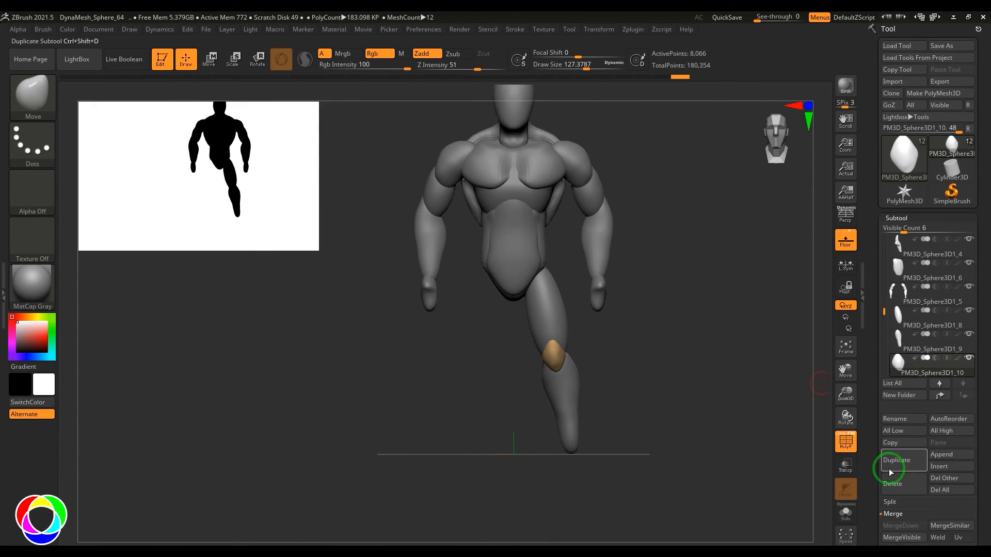
click(938, 455)
click(613, 361)
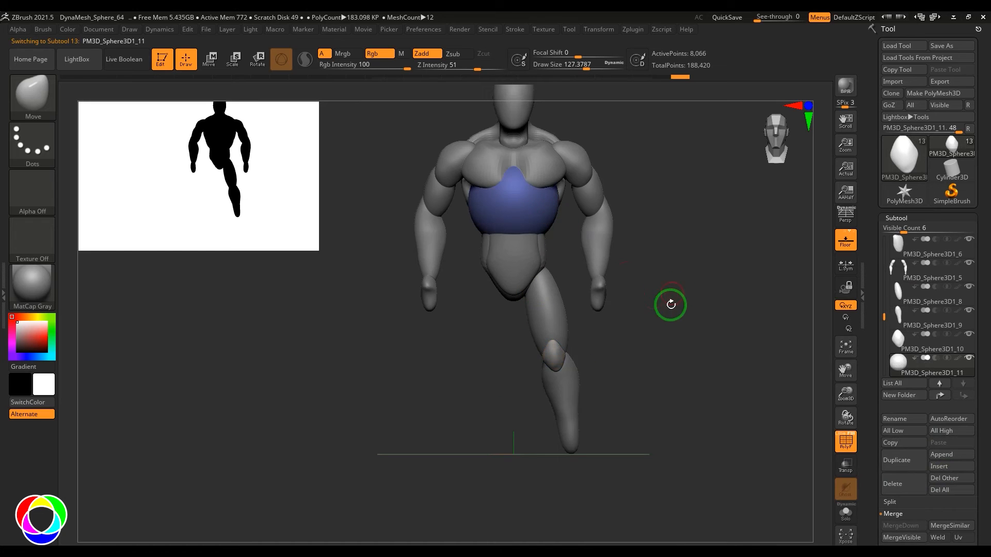
key(w)
drag(504, 230, 475, 353)
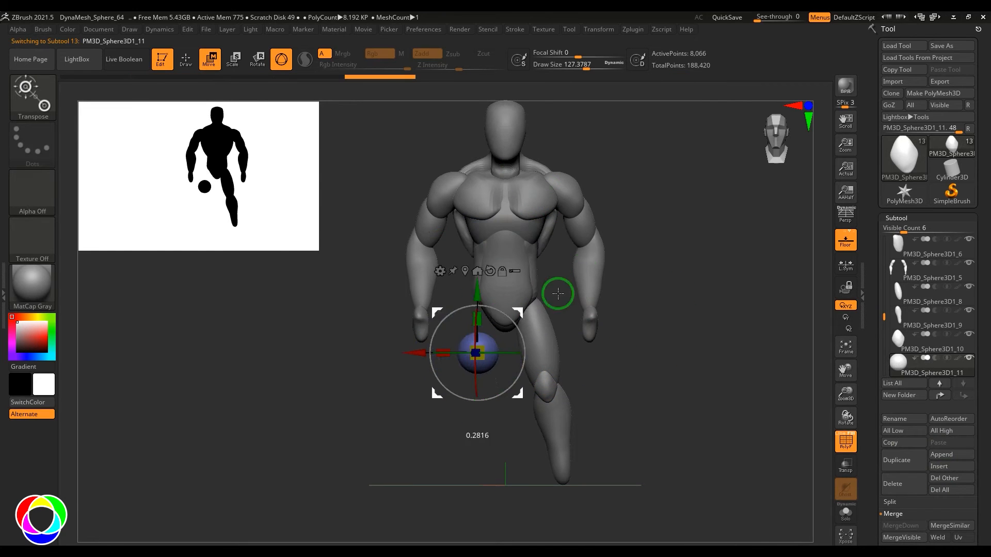
Position, rotate and flatten the new sphere as a hip piece at the top of the thigh.
drag(558, 294, 547, 268)
mouse_move(681, 305)
shift+mouse_down()
mouse_move(612, 308)
mouse_move(671, 310)
shift+mouse_up()
drag(472, 311, 458, 316)
drag(547, 285, 522, 250)
drag(707, 289, 730, 278)
drag(474, 244, 467, 241)
mouse_move(775, 283)
mouse_down()
mouse_move(720, 282)
mouse_move(686, 248)
mouse_up()
Mold the hip piece into the gap between pelvis and thigh with the Move brush at a draw size of about 265.
key(q)
key(s)
mouse_move(537, 283)
mouse_down()
mouse_move(549, 284)
mouse_move(526, 273)
mouse_move(583, 276)
mouse_up()
mouse_move(696, 310)
mouse_down()
mouse_move(755, 330)
mouse_move(616, 279)
mouse_move(581, 299)
mouse_up()
mouse_move(702, 290)
mouse_down()
mouse_move(639, 281)
mouse_move(667, 265)
mouse_up()
drag(648, 290, 640, 301)
mouse_move(717, 289)
mouse_down()
mouse_move(682, 268)
mouse_move(657, 296)
mouse_up()
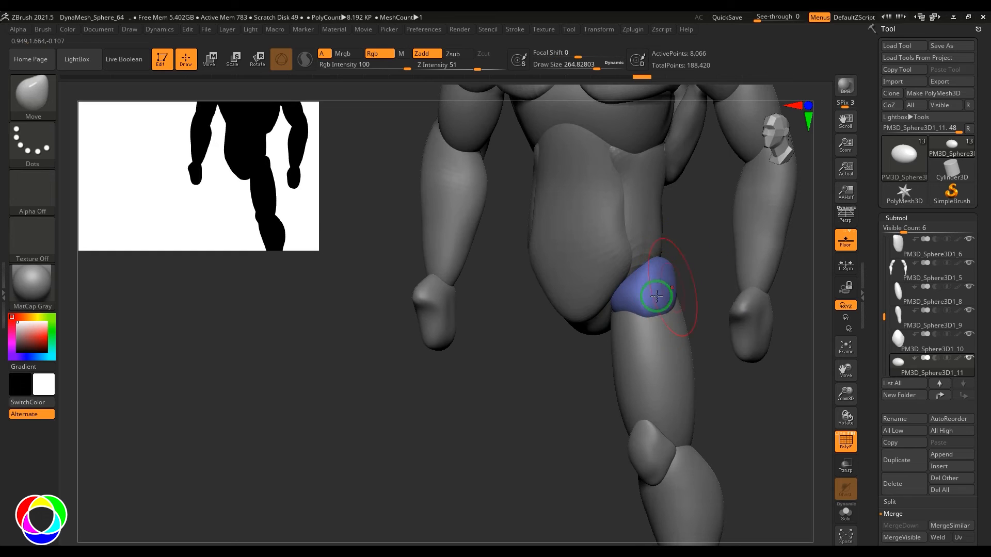
drag(706, 266, 649, 298)
drag(597, 332, 455, 387)
Append a sphere subtool for the foot, select it, and shrink and move it to the end of the lower leg.
alt+drag(454, 387, 434, 408)
alt+drag(520, 313, 527, 362)
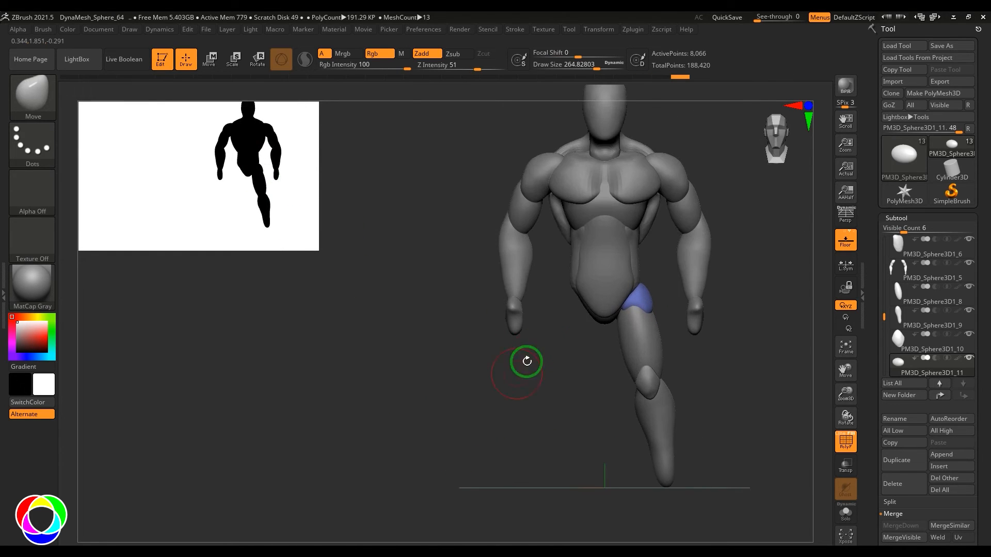
alt+drag(723, 365, 705, 375)
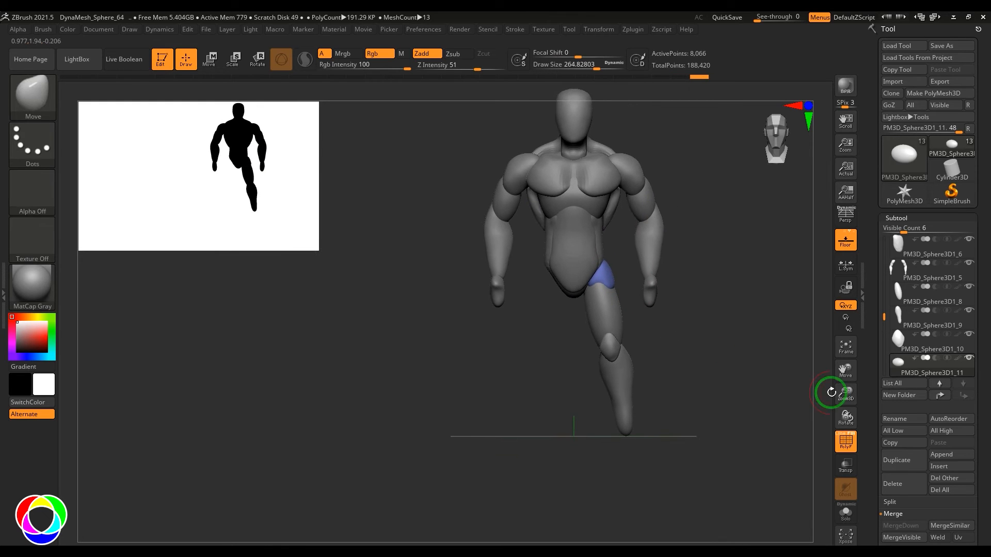
click(939, 456)
click(603, 353)
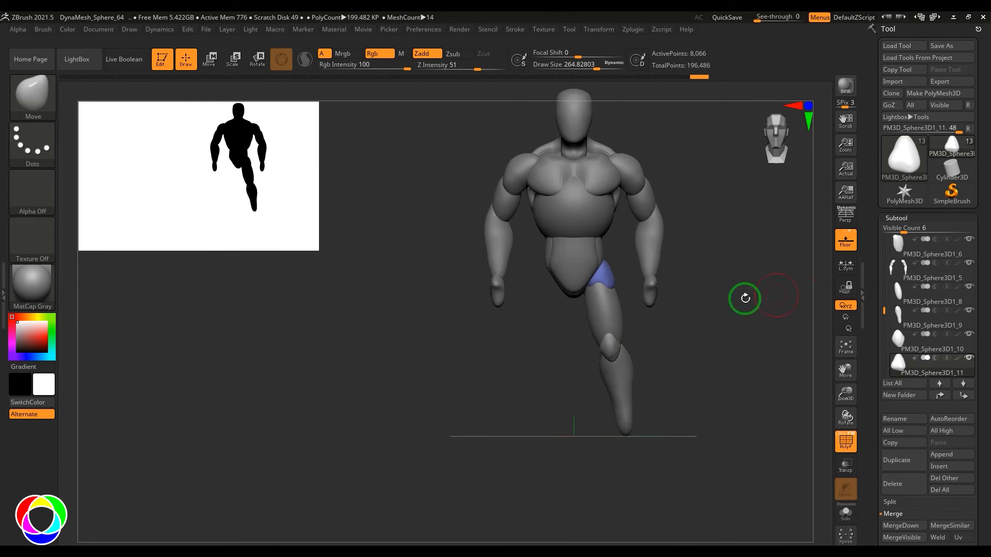
alt+click(595, 221)
key(w)
drag(616, 250, 650, 474)
alt+drag(733, 382, 728, 331)
shift+drag(728, 332, 603, 369)
Align the foot sphere under the ankle, flatten it vertically and stretch it forward.
drag(564, 411, 494, 411)
shift+drag(697, 335, 748, 335)
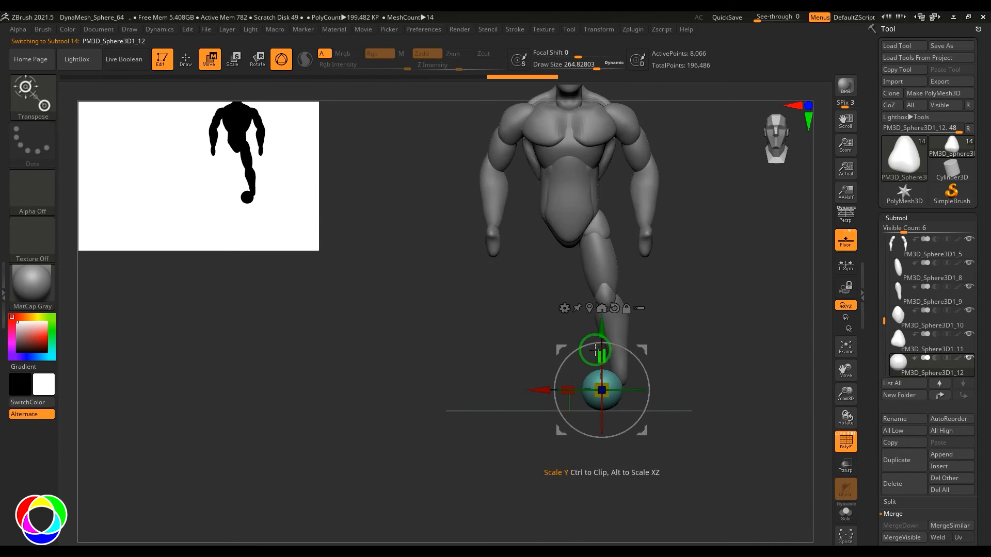
drag(598, 352, 598, 366)
drag(566, 391, 719, 384)
drag(617, 353, 623, 367)
alt+drag(725, 304, 732, 334)
Pull out the foot's basic side profile with the Move brush and add volume at the heel with ClayBuildup.
key(q)
mouse_move(557, 372)
mouse_down()
mouse_move(551, 380)
mouse_move(533, 373)
mouse_up()
mouse_move(681, 392)
alt+mouse_down()
mouse_move(682, 401)
mouse_move(738, 348)
mouse_move(677, 380)
mouse_move(680, 360)
alt+mouse_up()
key(b)
key(c)
key(b)
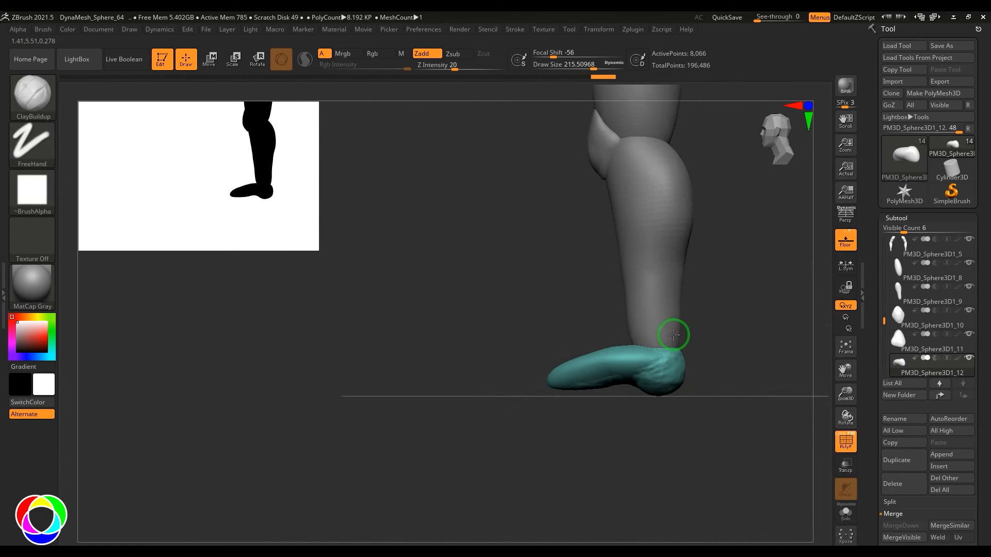
Raise the back of the foot around the ankle and adjust the heel with the Move brush.
key(b)
key(m)
key(v)
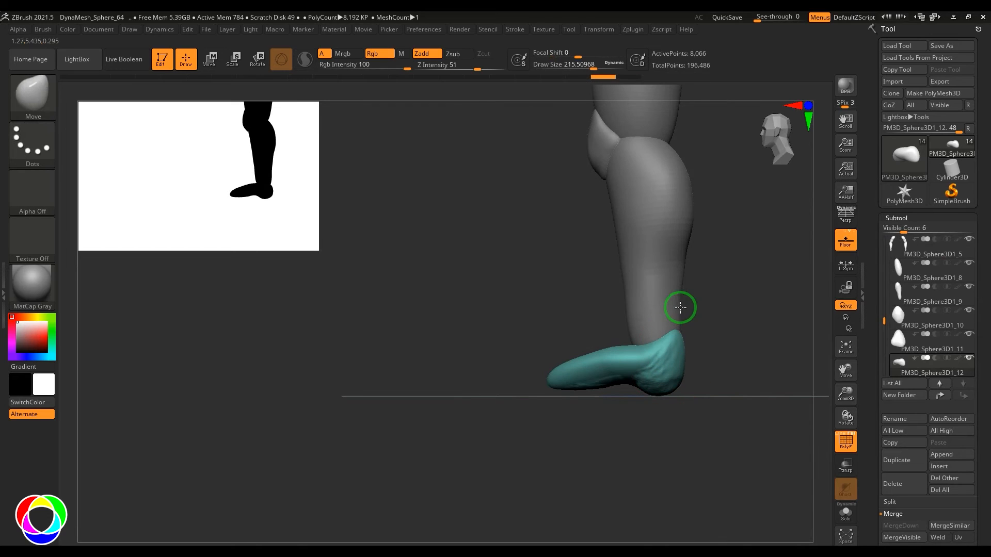
key(s)
drag(681, 386, 677, 355)
drag(685, 349, 679, 354)
mouse_move(657, 385)
mouse_down()
mouse_move(630, 388)
mouse_move(674, 424)
mouse_move(626, 413)
mouse_move(626, 449)
mouse_move(609, 467)
mouse_move(482, 416)
mouse_move(464, 429)
mouse_up()
Build up the instep and sides of the foot with ClayBuildup at a draw size of about 173.
key(b)
key(c)
key(b)
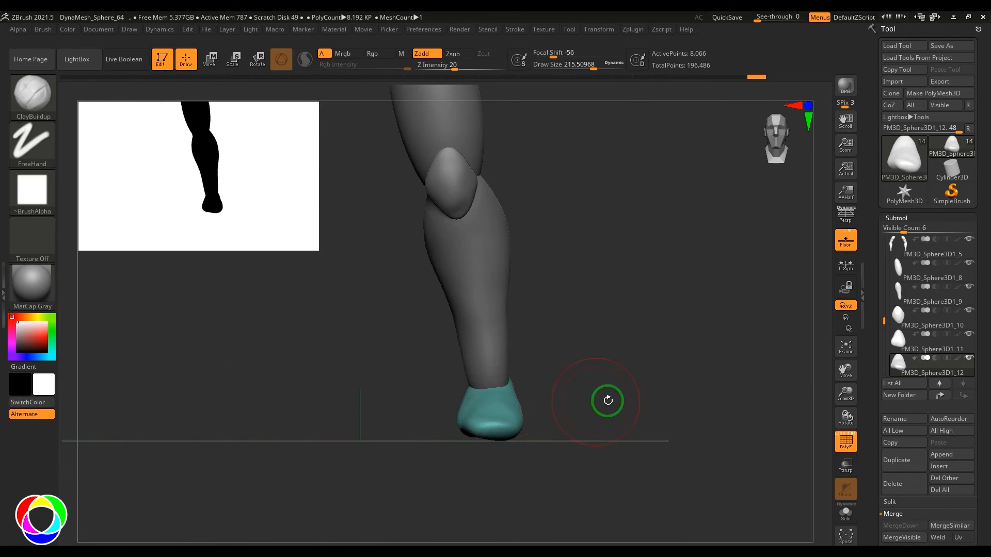
drag(606, 401, 485, 385)
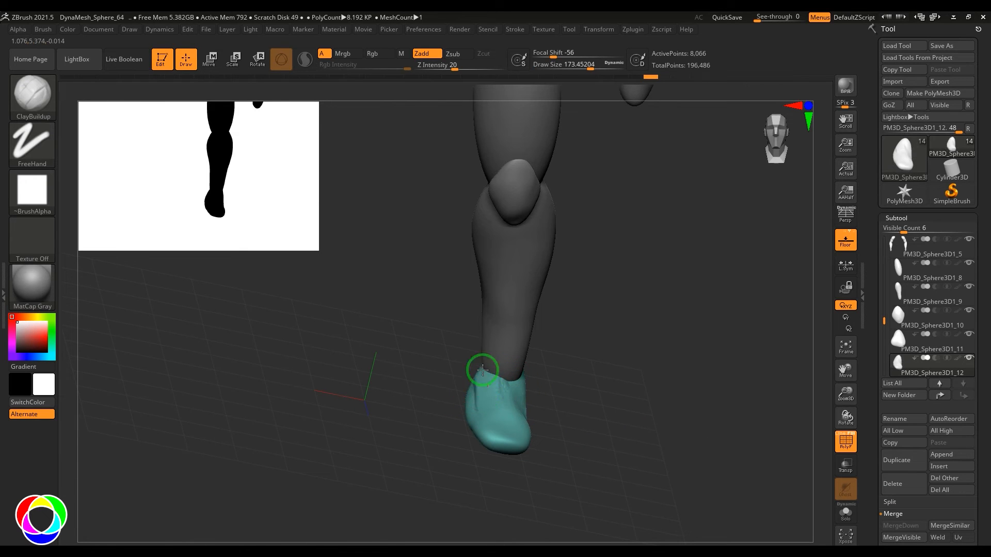
drag(472, 414, 557, 407)
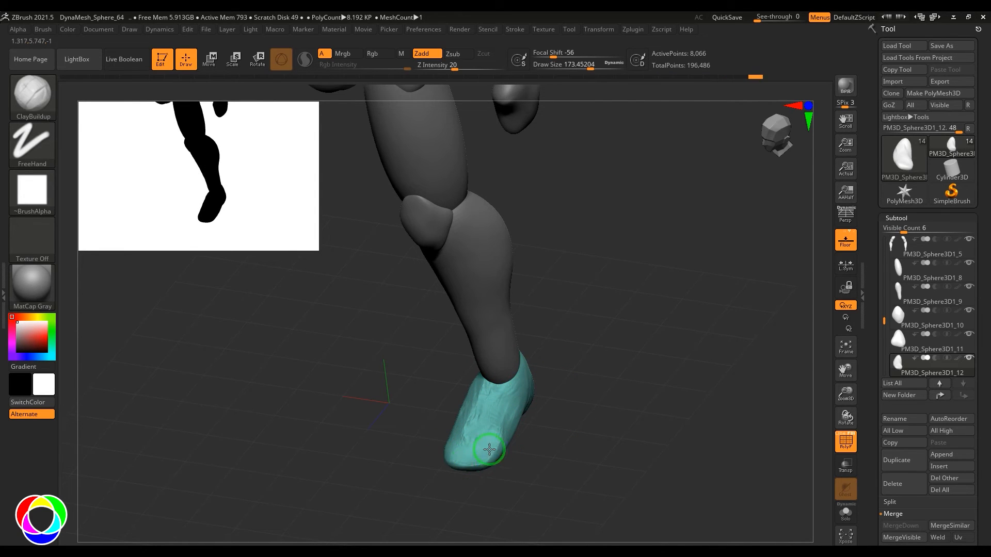
drag(565, 419, 571, 445)
Reshape the toe outline and heel with the Move brush, reducing the draw size to about 143.
key(b)
key(m)
key(v)
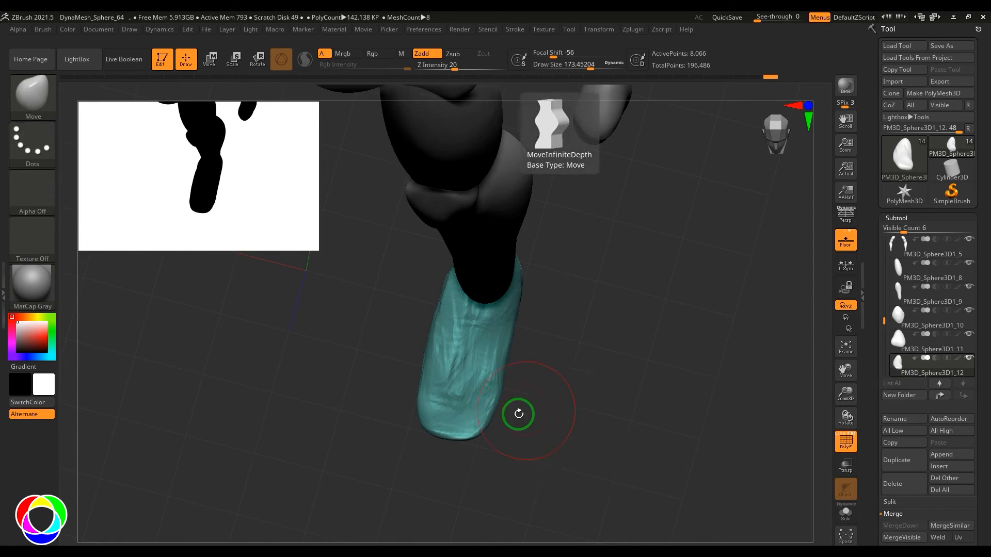
key(s)
drag(479, 441, 508, 408)
mouse_move(484, 429)
mouse_down()
mouse_move(487, 416)
mouse_move(409, 376)
mouse_move(533, 348)
mouse_move(562, 276)
mouse_move(584, 286)
mouse_up()
key(bracketleft)
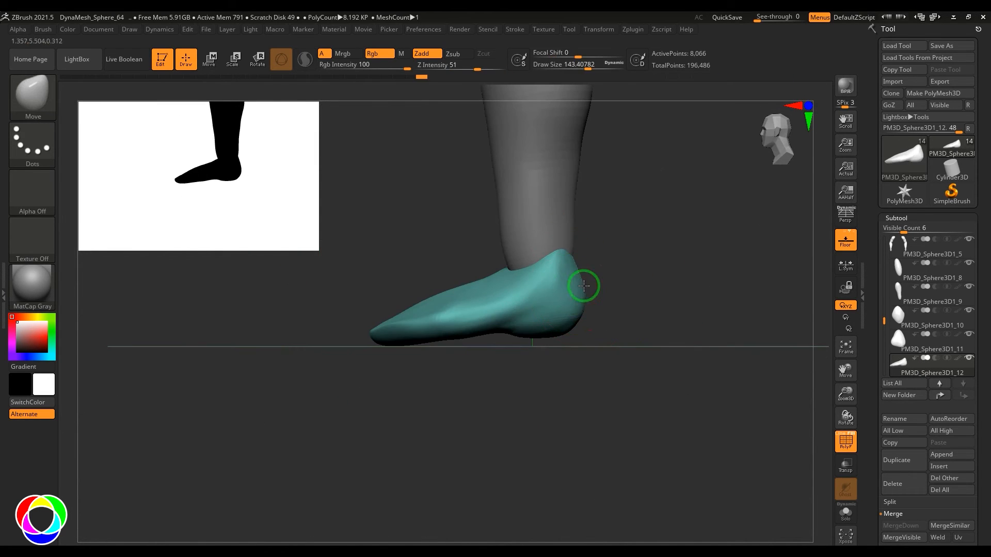
mouse_move(463, 345)
mouse_down()
mouse_move(447, 382)
mouse_move(420, 354)
mouse_up()
Smooth the toe area and build up the side of the foot with ClayBuildup.
key(b)
key(c)
key(b)
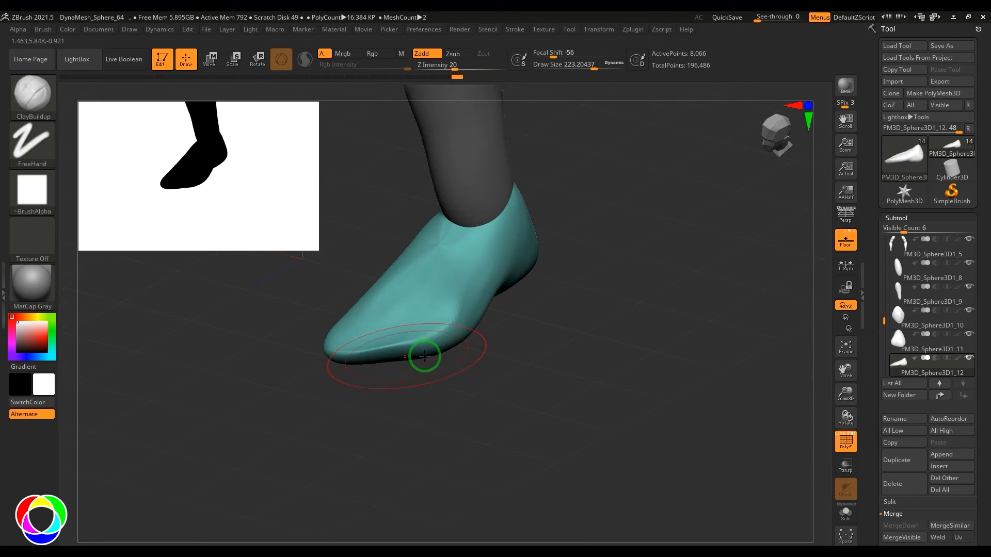
shift+drag(352, 347, 403, 347)
mouse_move(743, 289)
mouse_down()
mouse_move(664, 237)
mouse_move(656, 194)
mouse_up()
mouse_move(508, 268)
mouse_down()
mouse_move(553, 258)
mouse_move(557, 290)
mouse_move(559, 281)
mouse_up()
drag(648, 309, 709, 321)
shift+drag(561, 280, 583, 268)
Add clay to the ankle and top of the foot at a draw size of about 104, smoothing the strokes.
drag(688, 310, 774, 314)
drag(599, 269, 585, 299)
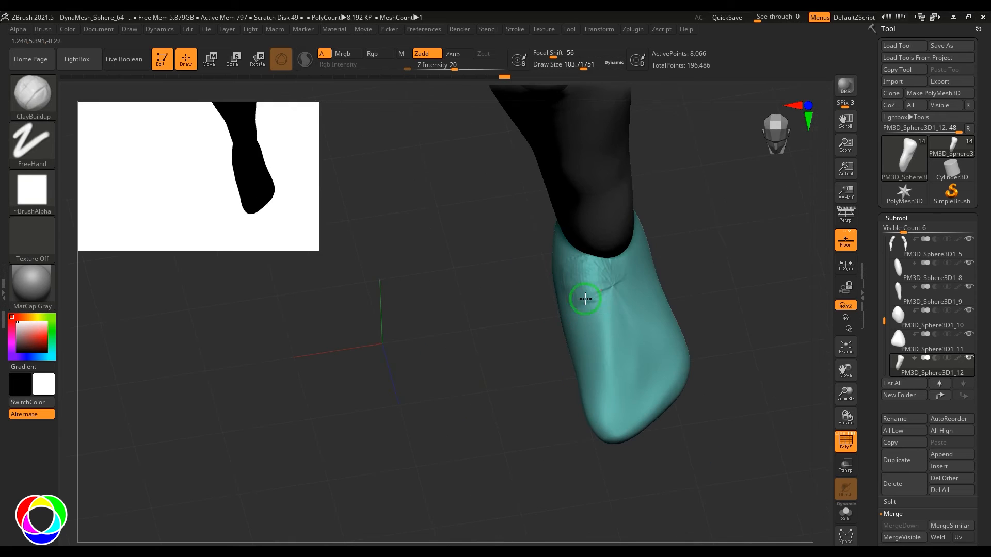
drag(589, 360, 602, 398)
shift+drag(598, 372, 564, 309)
drag(691, 207, 619, 196)
shift+drag(496, 318, 494, 389)
mouse_move(392, 361)
mouse_down()
mouse_move(365, 401)
mouse_move(372, 362)
mouse_up()
Adjust the foot's outline with the Move brush at a draw size of about 194.
key(b)
key(m)
key(v)
drag(565, 373, 572, 380)
mouse_move(671, 413)
shift+mouse_down()
mouse_move(590, 416)
mouse_move(565, 387)
shift+mouse_up()
mouse_move(650, 444)
mouse_down()
mouse_move(681, 447)
mouse_move(743, 495)
mouse_up()
Rotate the foot about 21° outward around the ankle and check it in front view.
key(w)
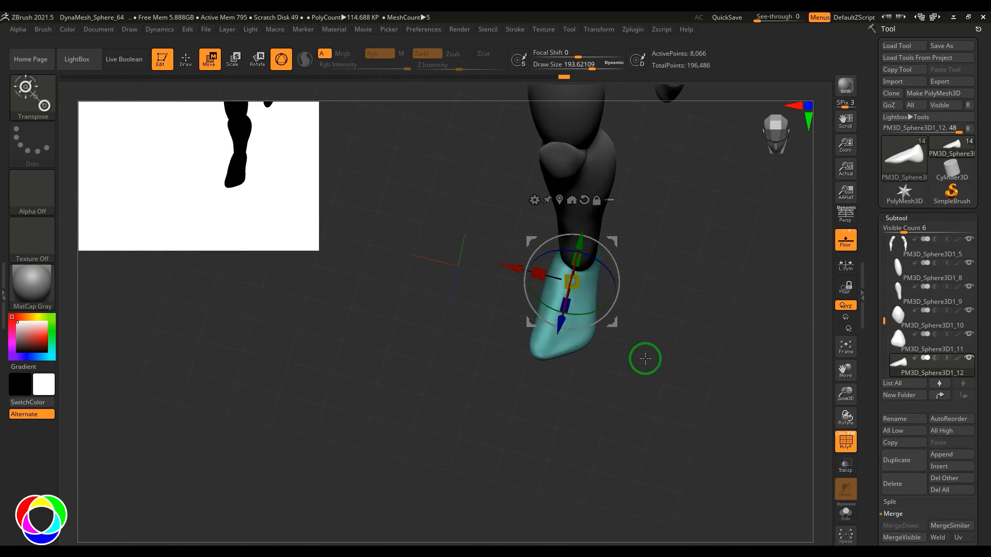
alt+drag(558, 328, 607, 285)
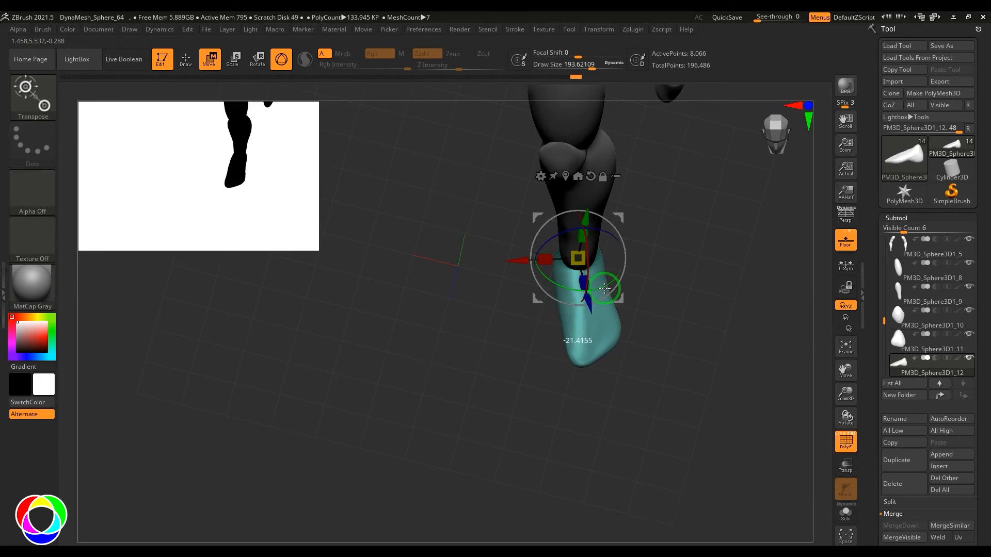
shift+drag(689, 320, 607, 414)
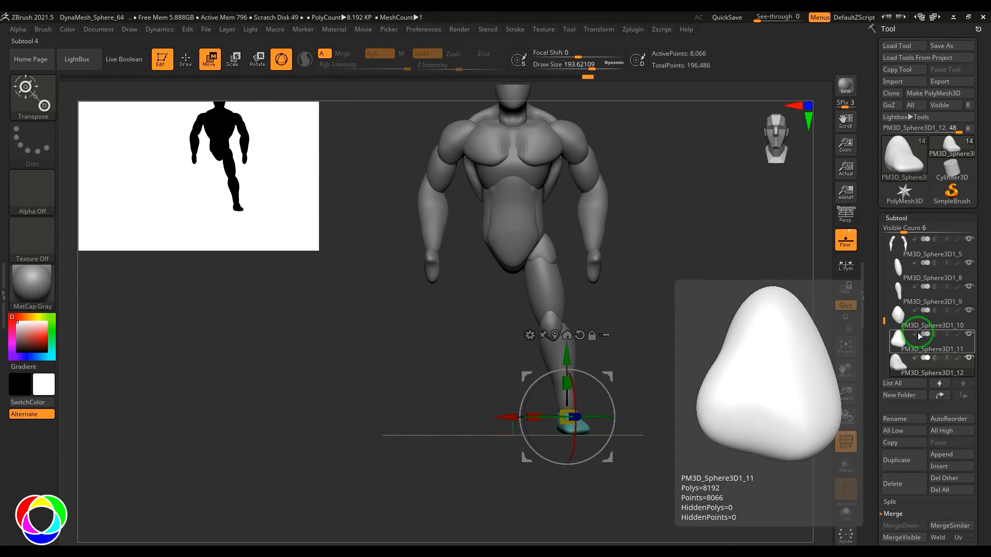
Merge the thigh subtool with the lower leg, kneecap and hip piece using MergeDown.
drag(884, 321, 879, 290)
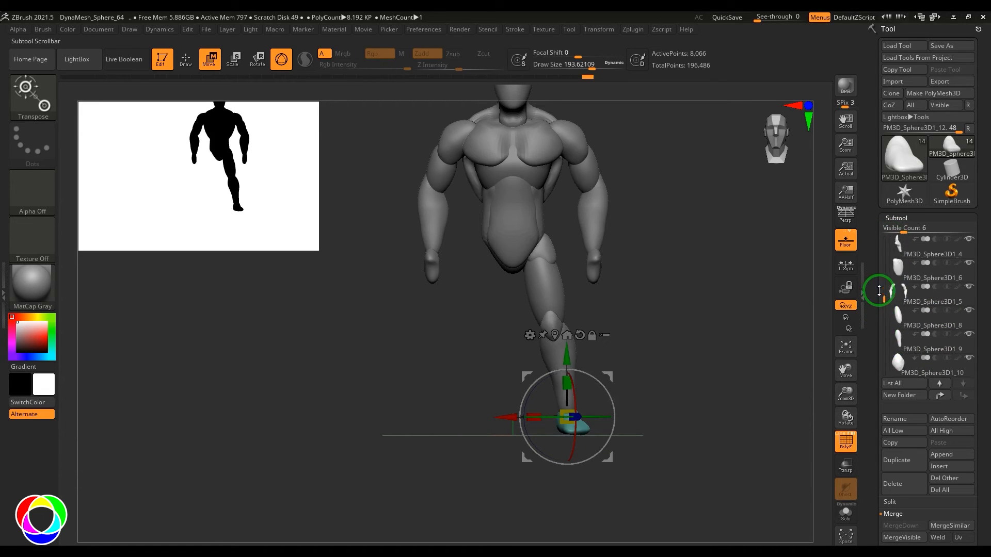
alt+click(549, 256)
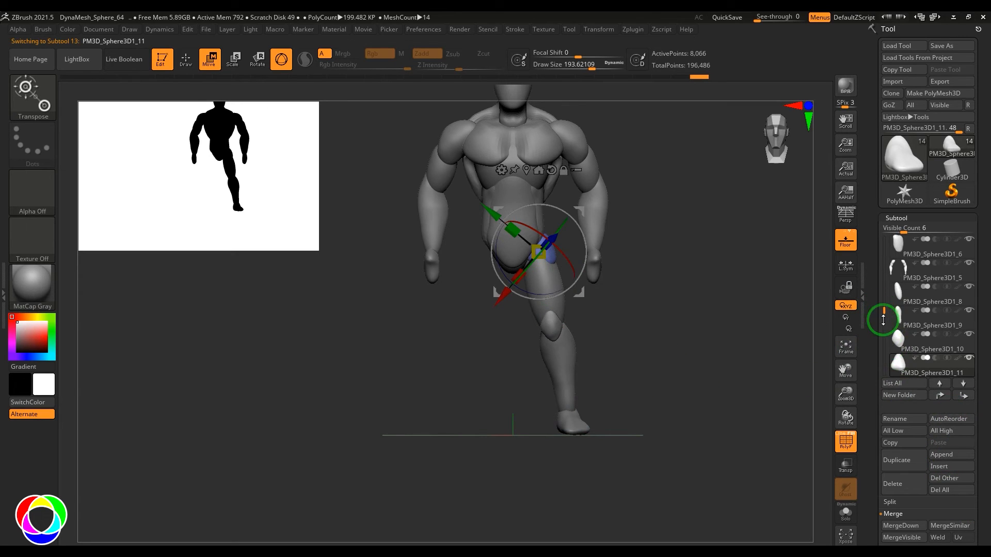
drag(884, 321, 871, 292)
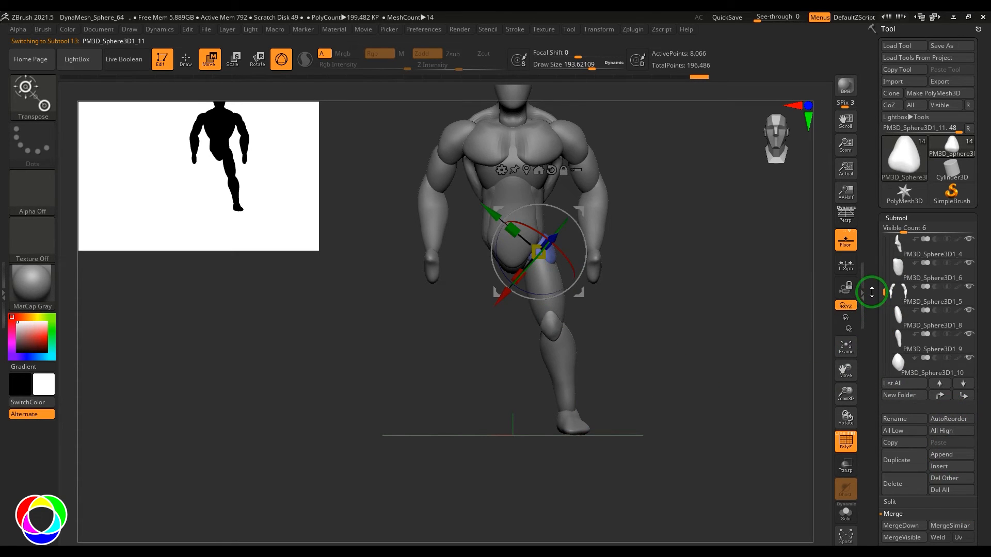
click(898, 320)
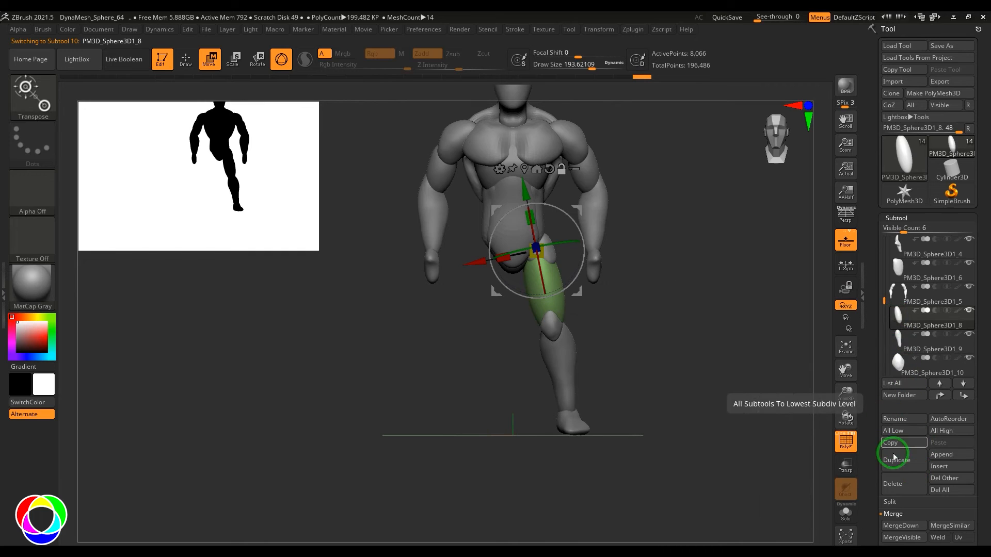
click(913, 526)
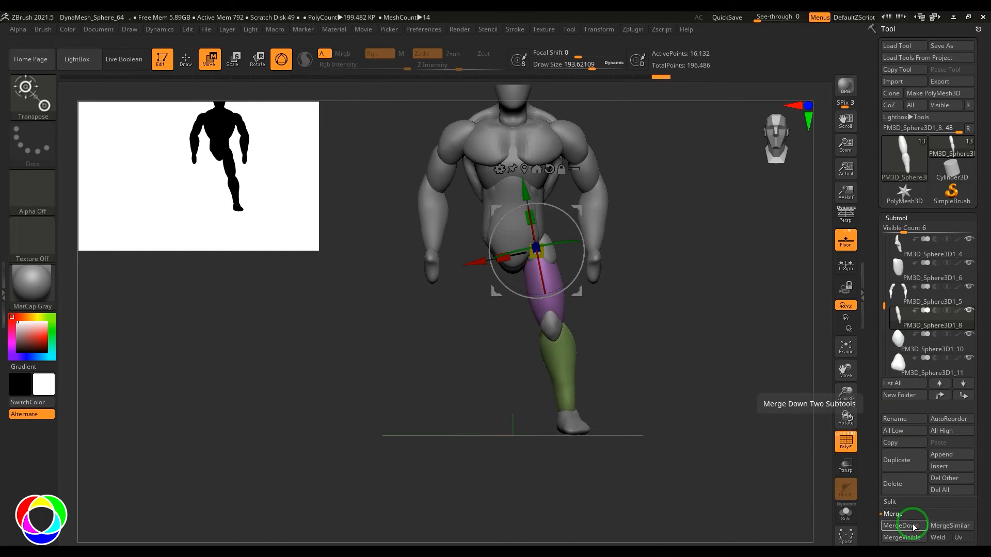
click(914, 526)
click(913, 526)
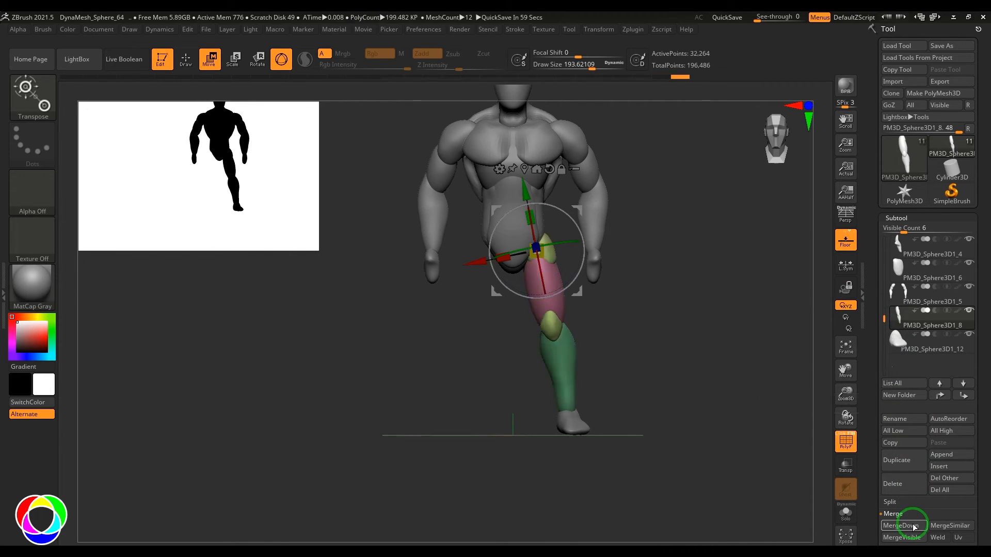
Merge the leg subtool with the foot below it using MergeDown.
click(914, 526)
drag(628, 380, 739, 370)
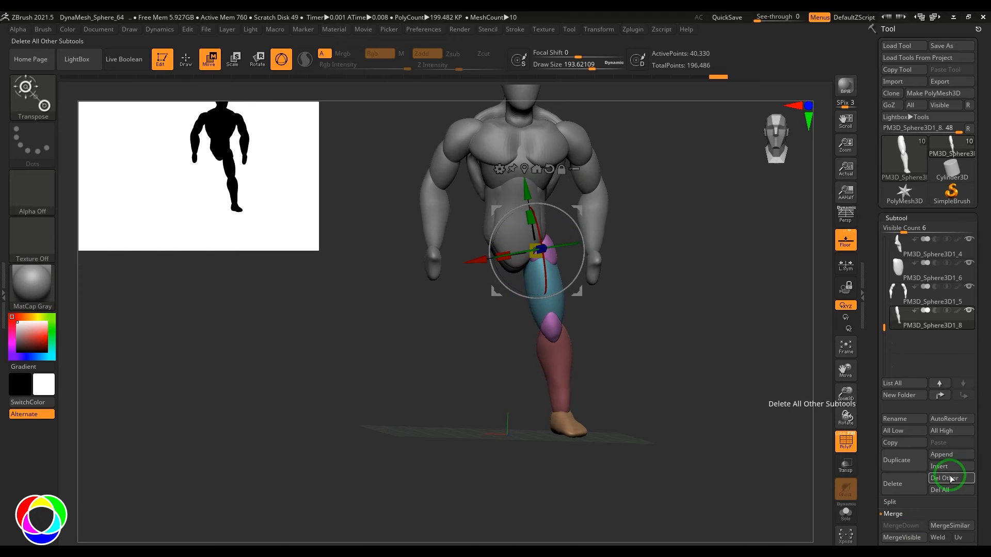
Duplicate the completed leg subtool and flip the copy to the other side of the body with the Mirror deformation.
click(904, 465)
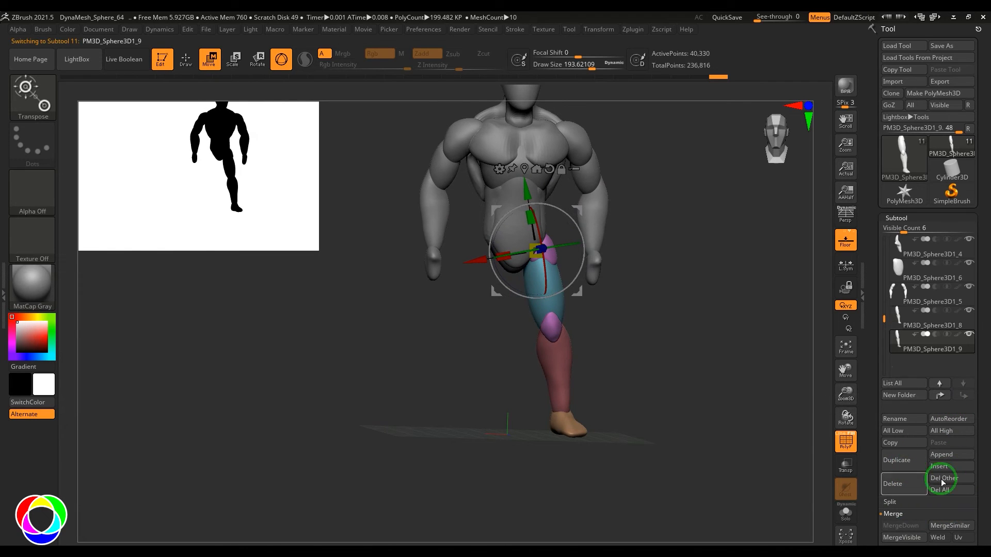
drag(984, 463, 985, 363)
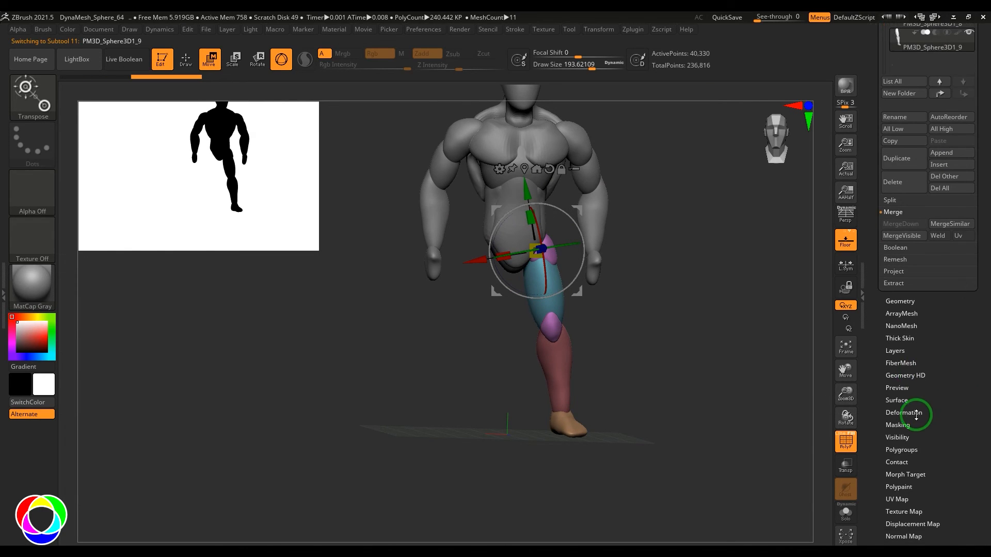
click(904, 413)
click(920, 63)
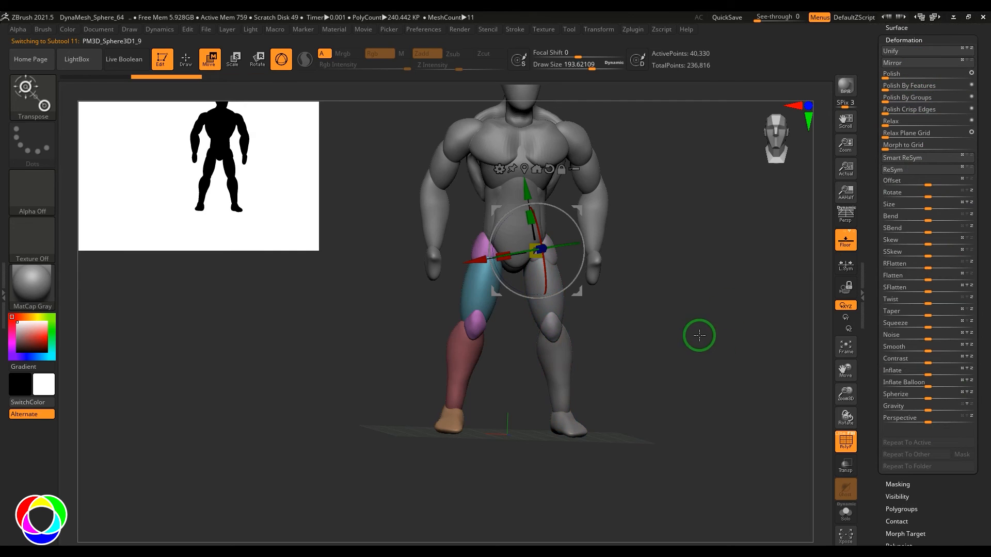
drag(698, 336, 689, 426)
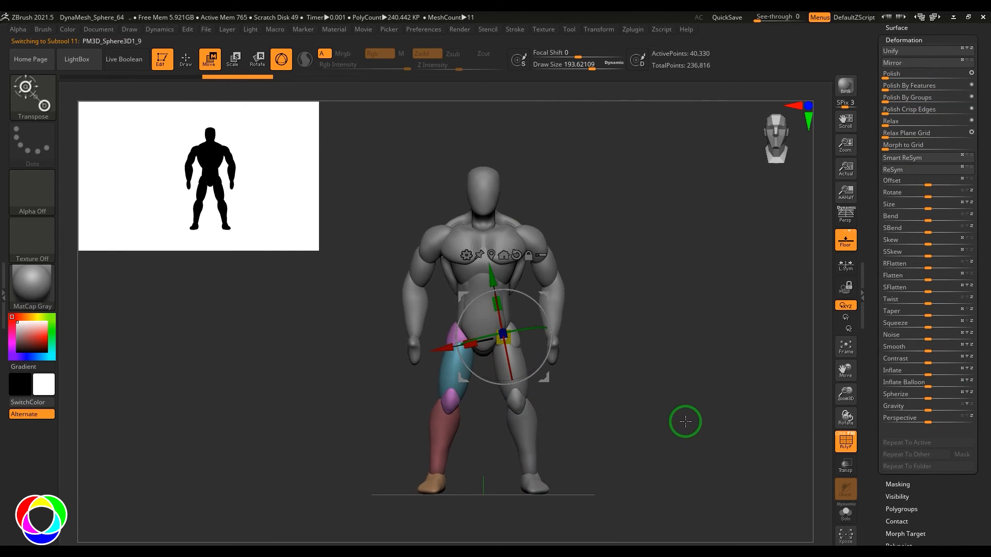
Select the torso subtool and append a Sphere3D as a new subtool for the glutes.
key(b)
key(s)
key(t)
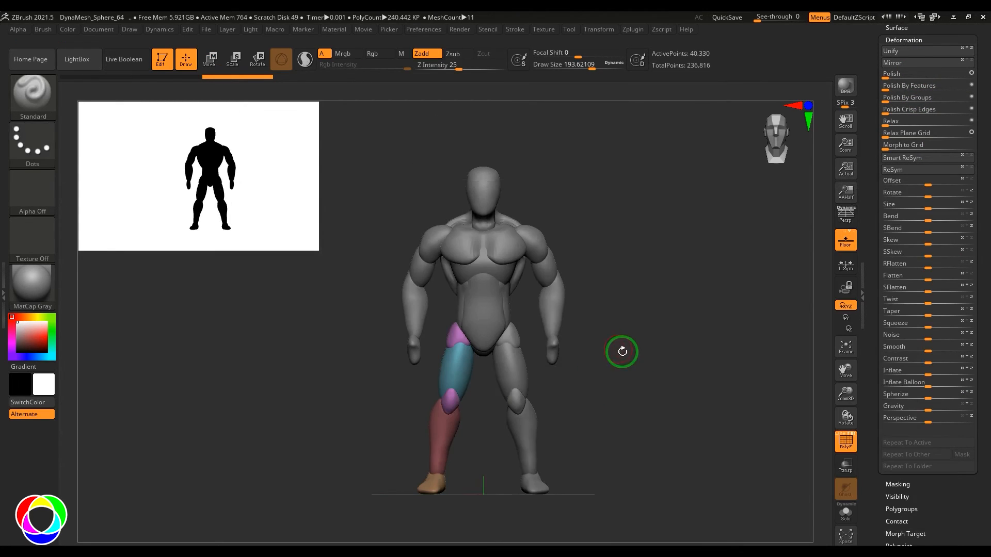
mouse_move(622, 351)
alt+mouse_down()
mouse_move(661, 387)
mouse_move(620, 402)
mouse_move(635, 396)
mouse_move(531, 347)
alt+mouse_up()
alt+click(531, 347)
alt+drag(676, 356, 708, 372)
mouse_move(738, 351)
mouse_down()
mouse_move(573, 321)
mouse_move(747, 336)
mouse_move(477, 296)
mouse_move(542, 294)
mouse_move(713, 322)
mouse_up()
key(b)
key(m)
key(v)
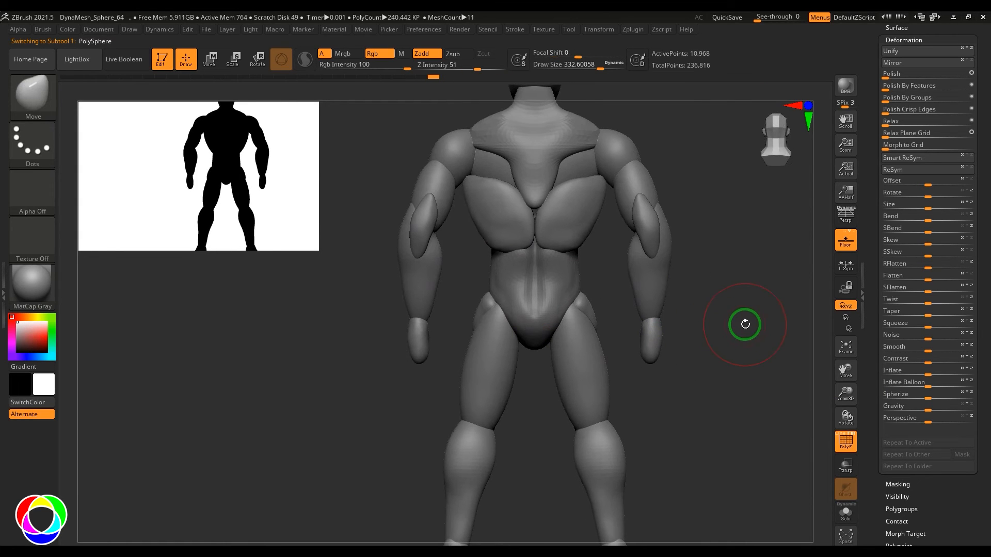
click(911, 40)
drag(979, 203, 978, 287)
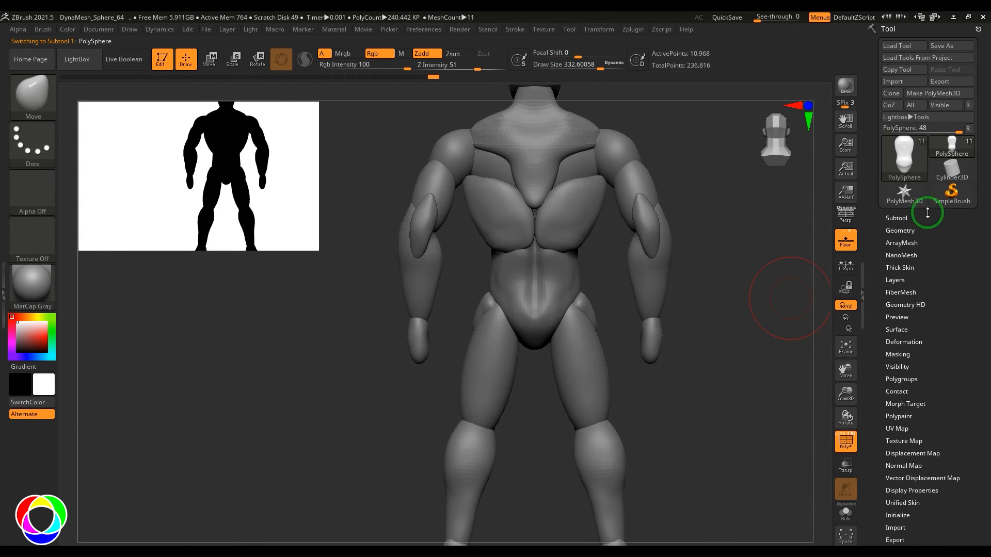
click(900, 218)
click(938, 455)
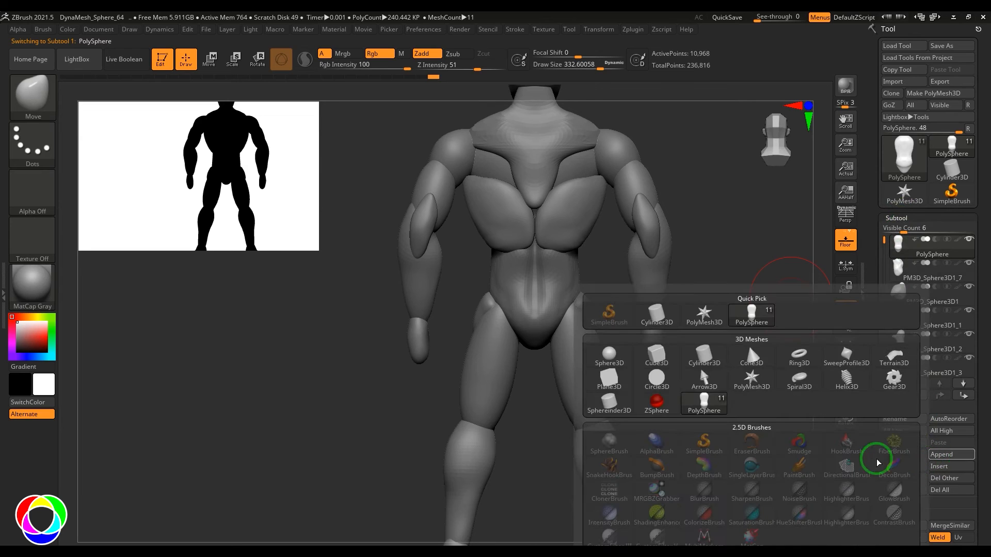
click(613, 347)
Stretch the new sphere sideways with the gizmo and fit it against the back of the pelvis.
drag(704, 370, 643, 310)
key(w)
drag(560, 329, 595, 334)
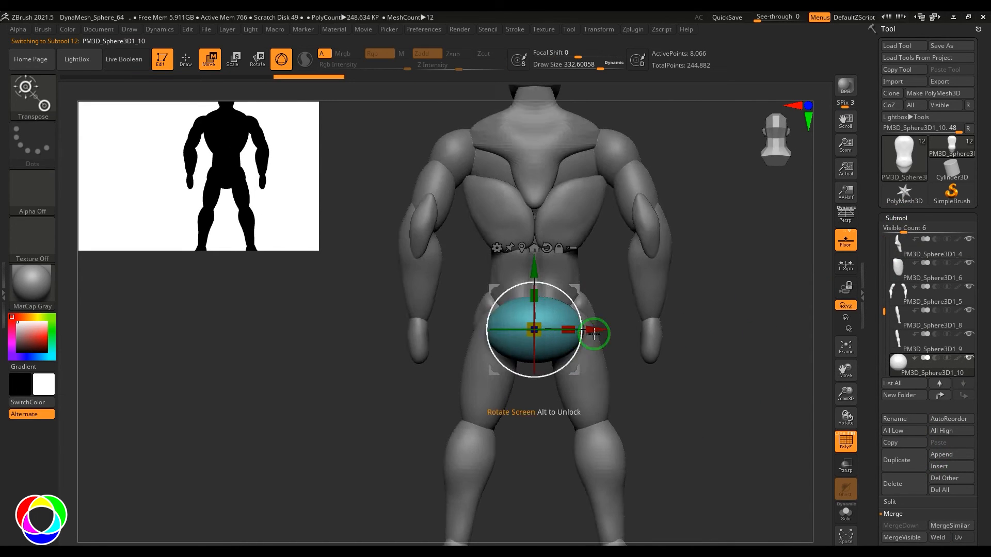
shift+drag(689, 315, 733, 313)
drag(575, 288, 565, 284)
drag(560, 298, 554, 291)
shift+drag(780, 315, 747, 328)
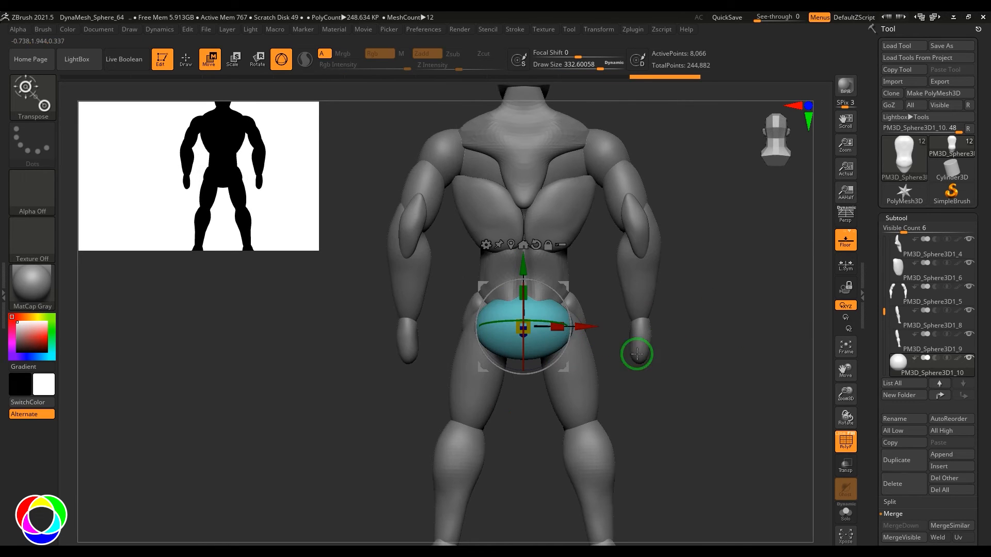
Carve a central crease in the glutes with DamStandard and reshape them using the Move brush at a draw size of about 292.
key(q)
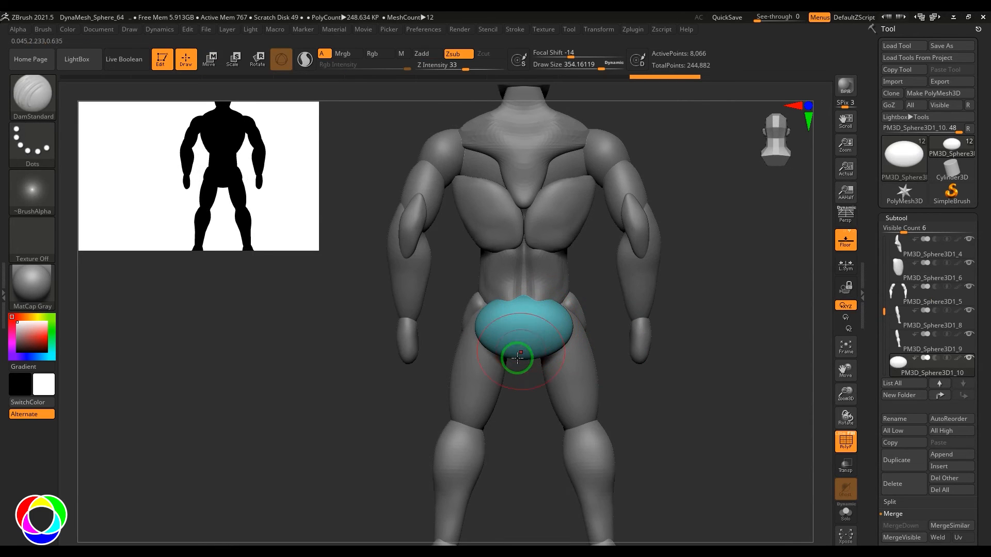
drag(526, 314, 528, 363)
key(ctrl+z)
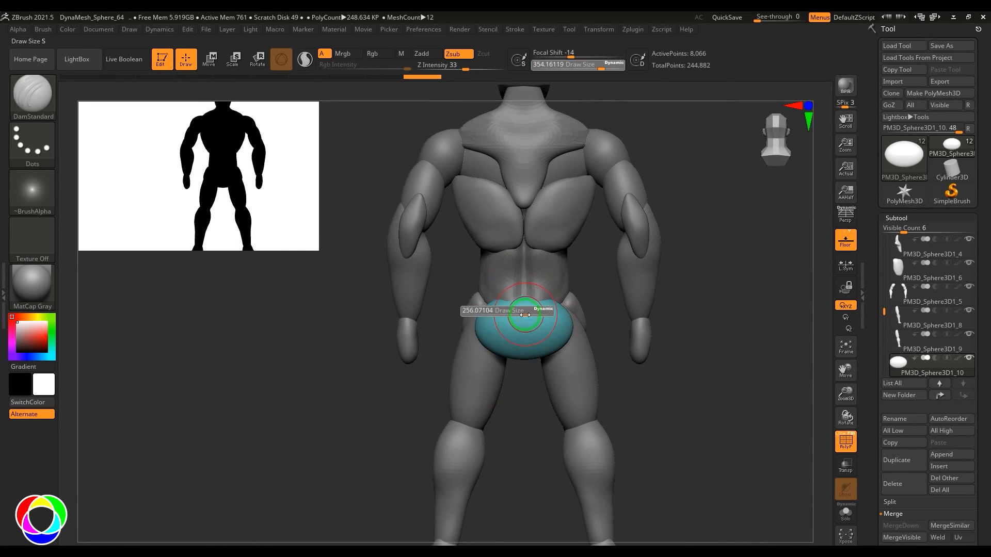
key(b)
key(m)
key(v)
drag(495, 321, 480, 312)
shift+drag(362, 310, 492, 306)
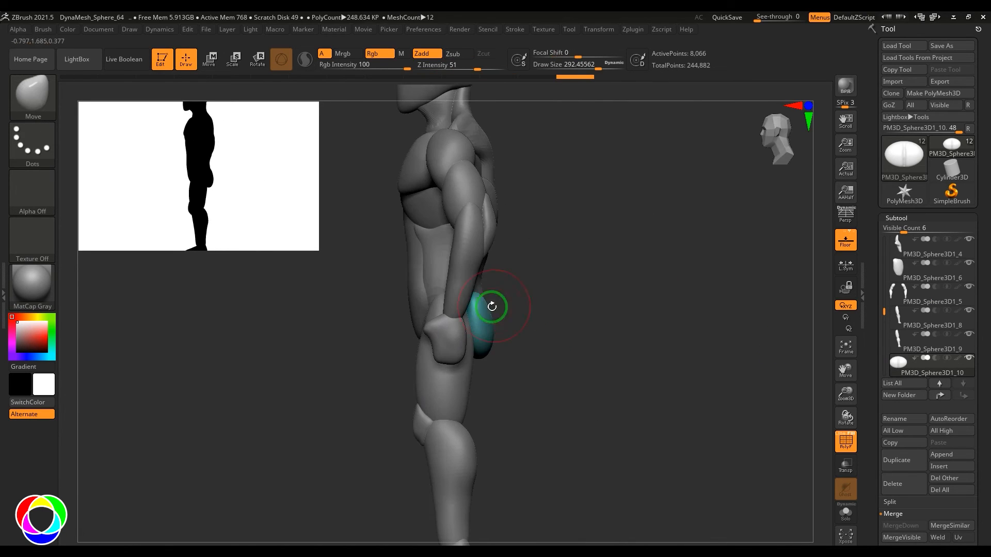
mouse_move(567, 330)
shift+mouse_down()
mouse_move(495, 326)
mouse_move(516, 343)
shift+mouse_up()
shift+drag(598, 346, 663, 356)
mouse_move(663, 361)
alt+mouse_down()
mouse_move(666, 334)
mouse_move(677, 372)
mouse_move(707, 343)
alt+mouse_up()
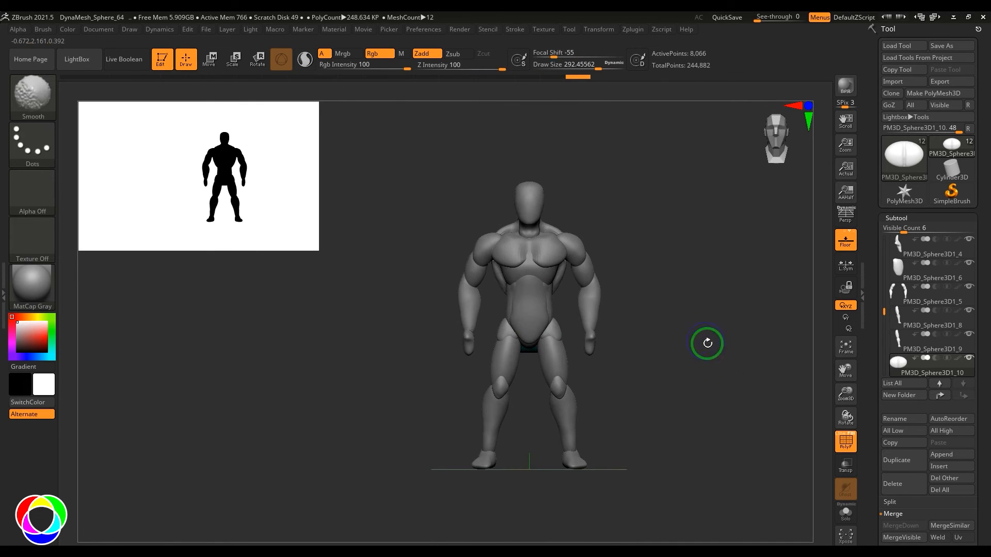
Merge both leg subtools using MergeDown and rotate the legs around the hips into a narrower stance.
alt+click(553, 368)
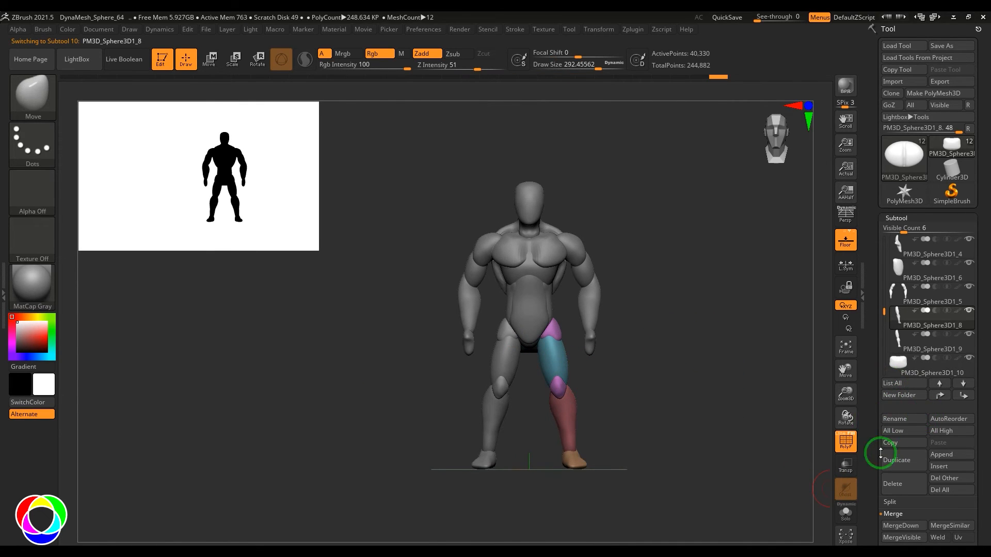
click(903, 526)
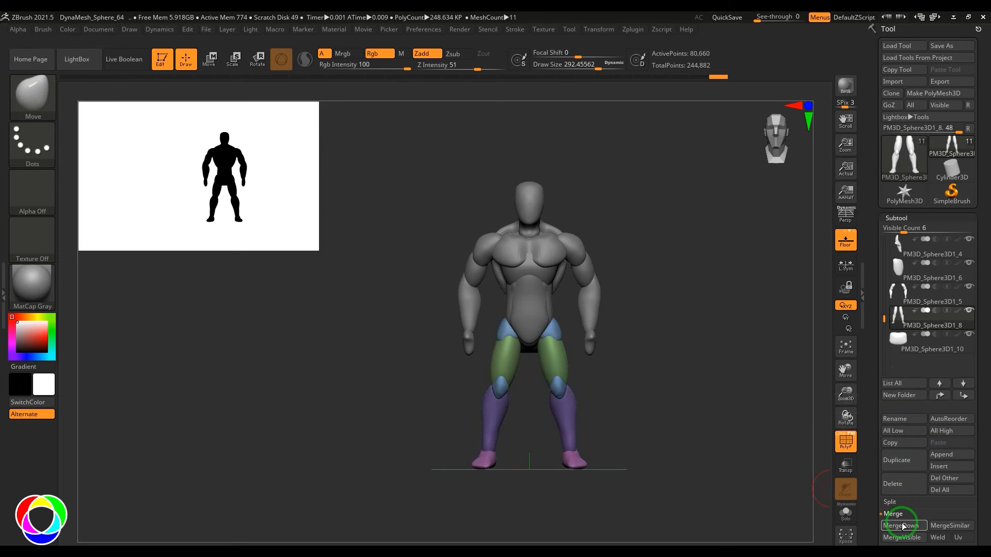
key(w)
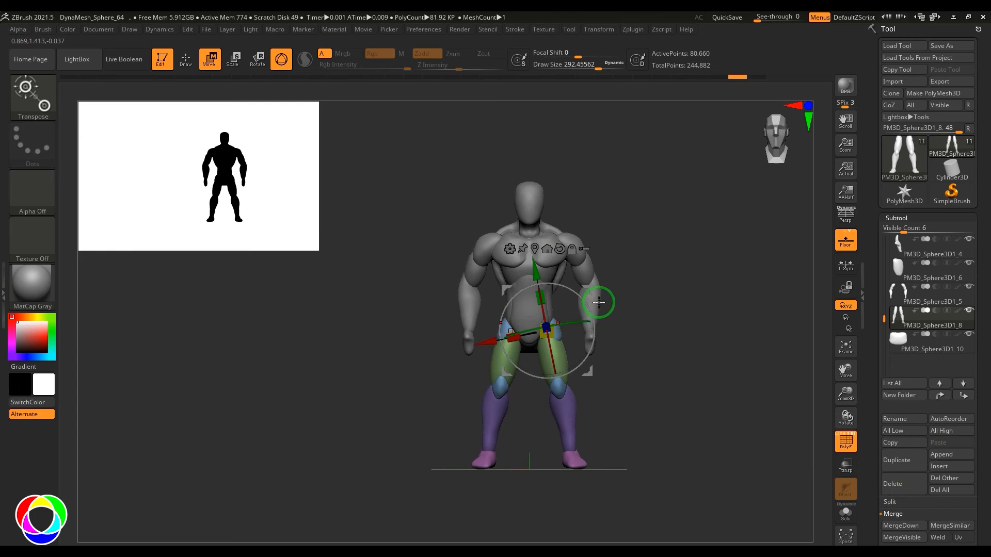
drag(559, 326, 589, 310)
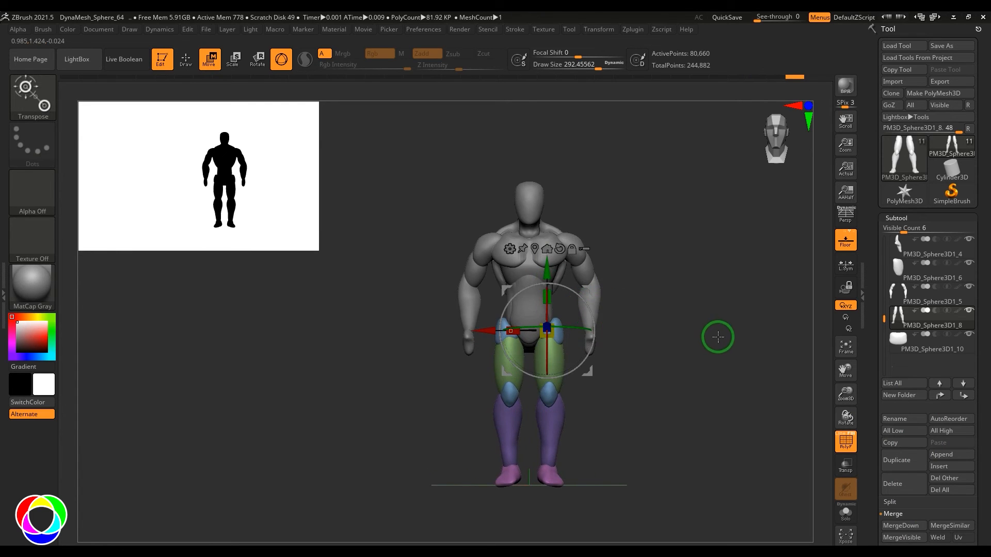
ctrl+right_drag(690, 343, 647, 326)
drag(593, 285, 580, 303)
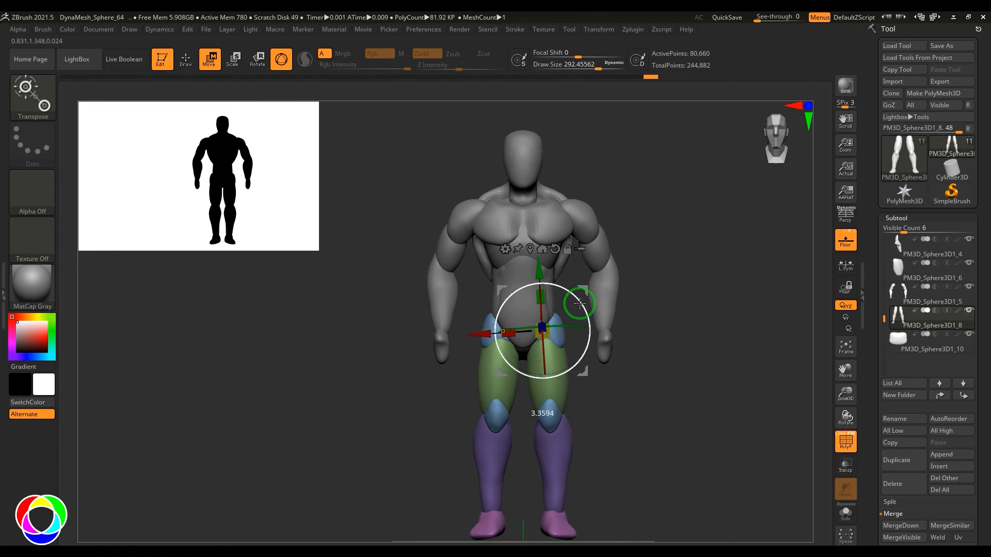
drag(717, 342, 721, 365)
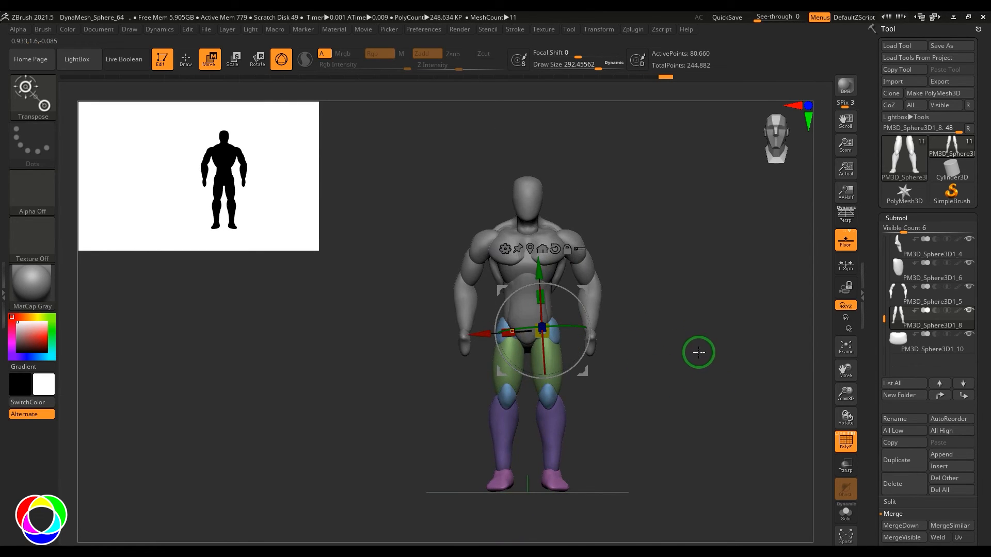
ctrl+right_drag(699, 353, 662, 334)
Shorten the torso by scaling the abdomen and waist subtools down vertically.
alt+click(532, 286)
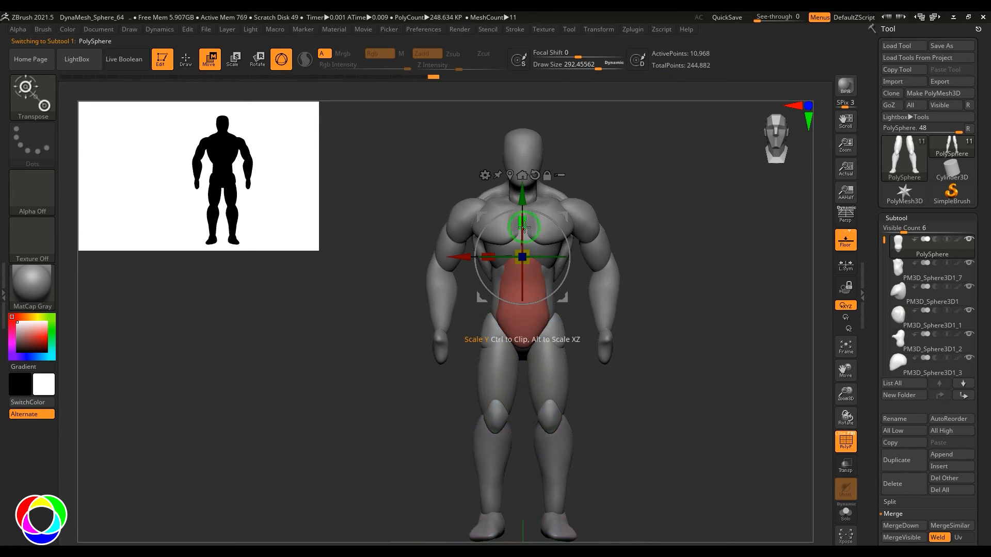
ctrl+right_drag(698, 336, 578, 332)
alt+click(575, 331)
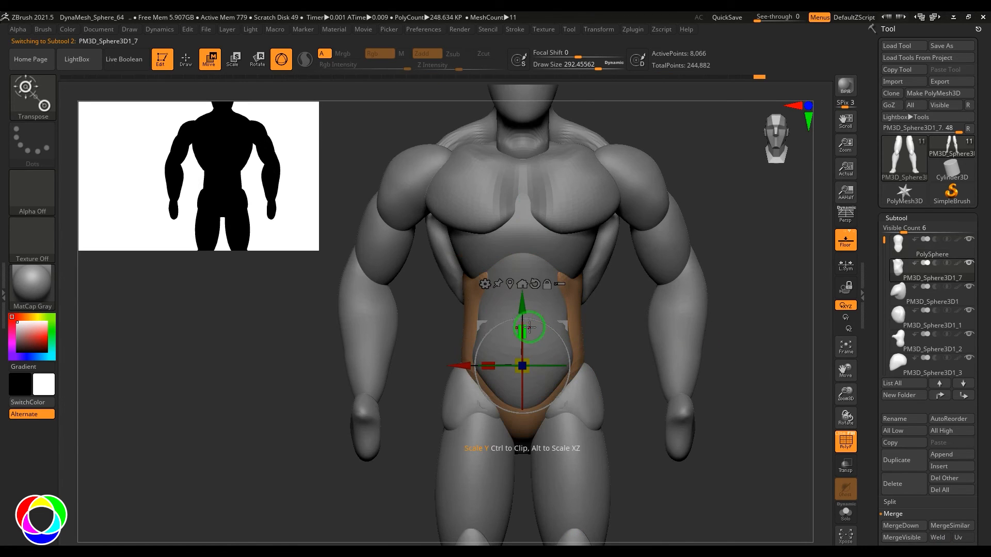
right_drag(521, 289, 645, 317)
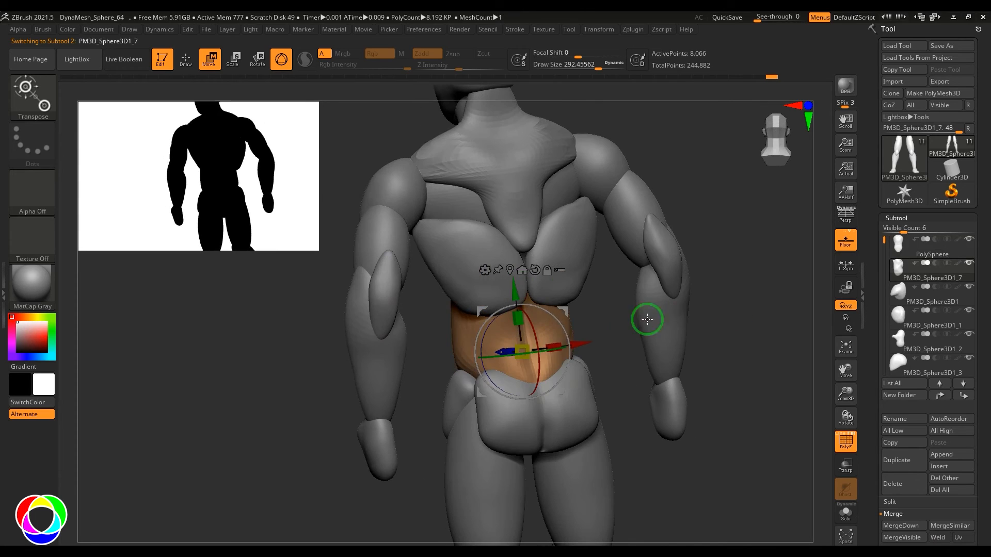
Raise the glutes and legs to meet the shortened waist, and rotate the legs slightly outward for a wider stance.
alt+click(538, 413)
right_drag(517, 322, 716, 371)
alt+click(572, 402)
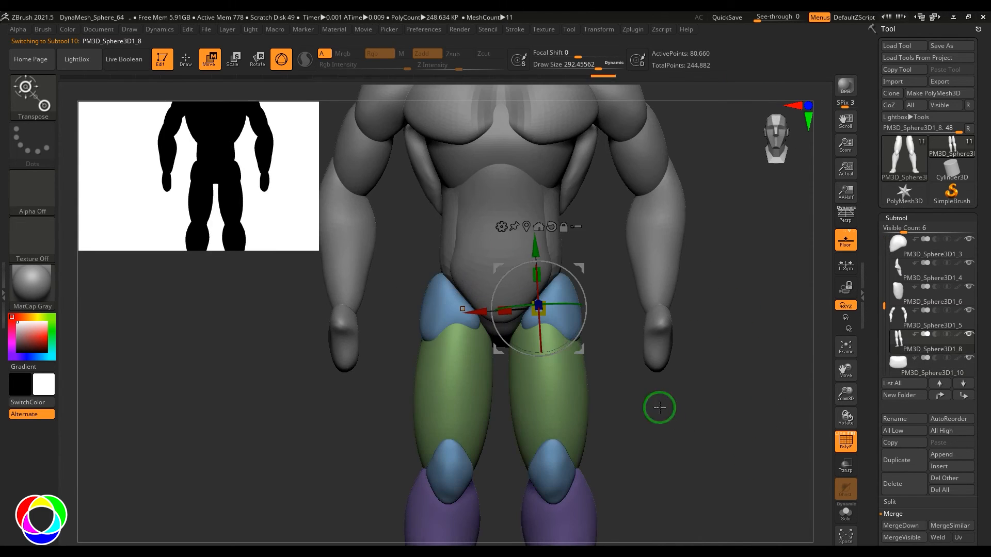
drag(537, 253, 537, 241)
ctrl+right_drag(715, 384, 715, 303)
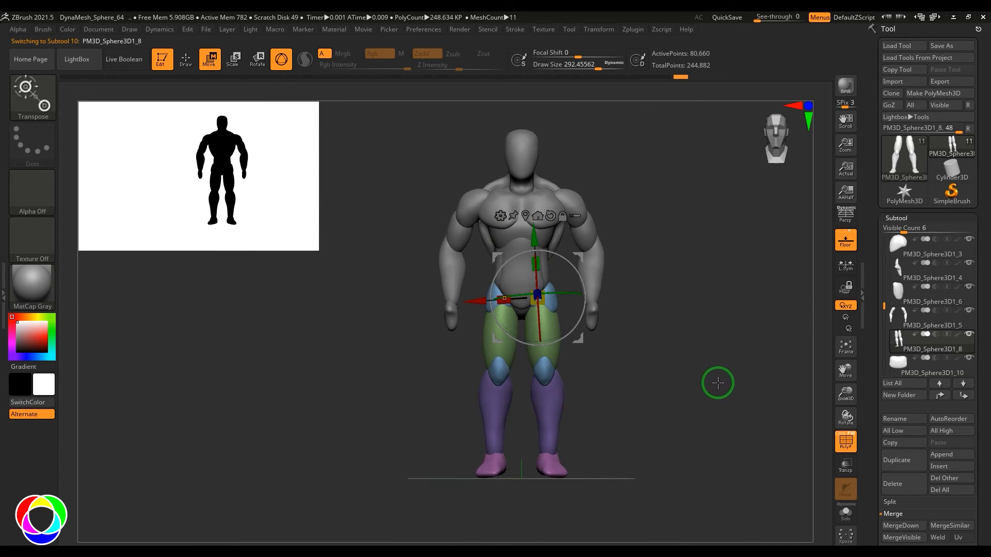
mouse_move(713, 385)
right_down()
mouse_move(694, 398)
mouse_move(709, 376)
mouse_move(715, 394)
mouse_move(690, 398)
mouse_move(711, 403)
right_up()
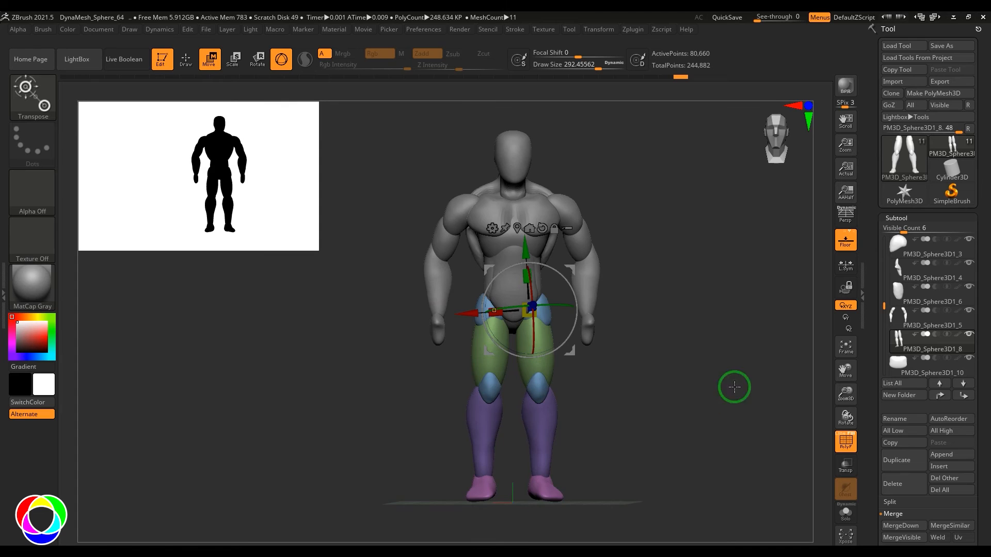
mouse_move(734, 387)
mouse_down()
mouse_move(665, 401)
mouse_move(750, 382)
mouse_move(667, 402)
mouse_move(723, 381)
mouse_up()
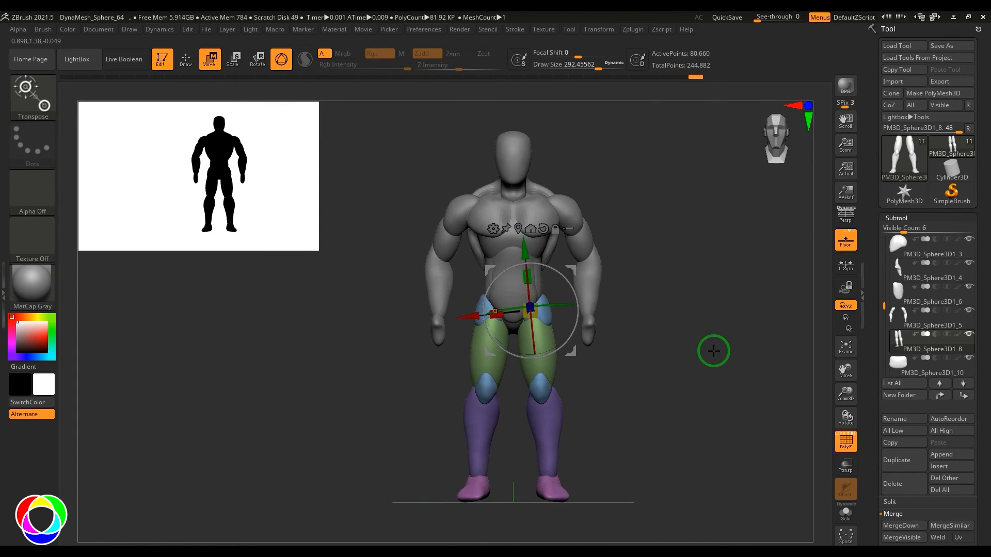
Reposition the lats under the arms and reshape the trapezius's back profile with the Move brush at a draw size of about 536.
alt+click(571, 241)
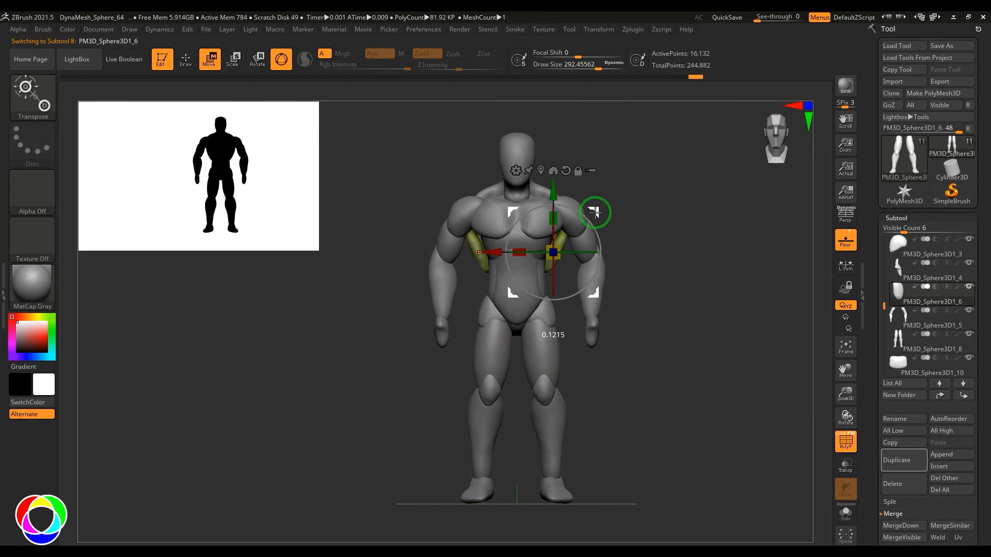
mouse_move(704, 331)
mouse_down()
mouse_move(655, 318)
mouse_move(679, 305)
mouse_move(727, 347)
mouse_move(655, 354)
mouse_move(677, 230)
mouse_up()
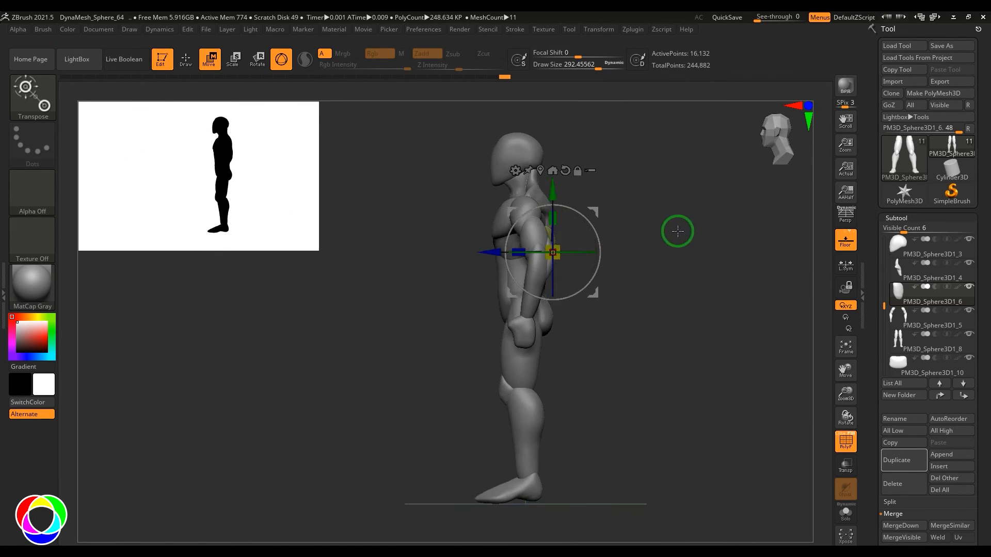
key(q)
alt+click(549, 202)
key(b)
key(m)
key(v)
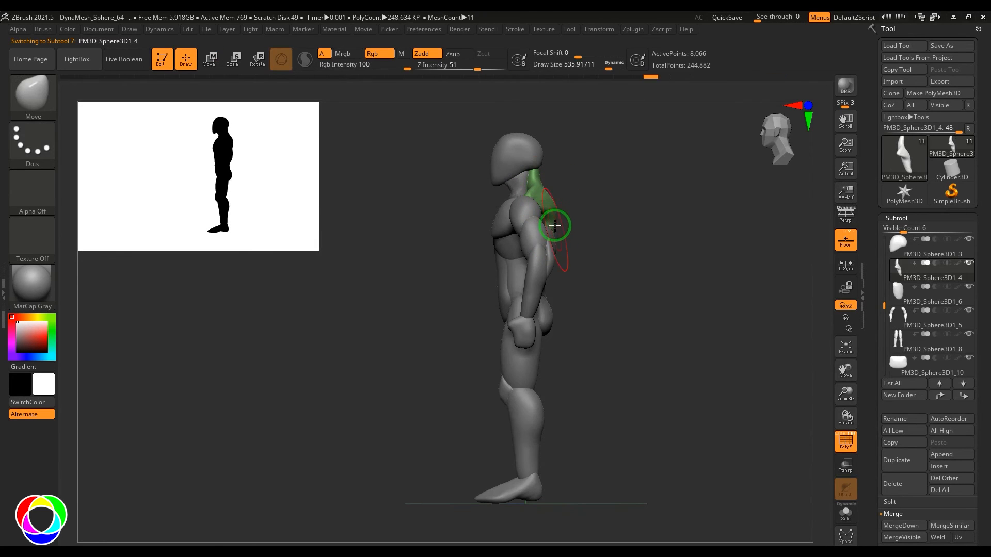
Reposition the glutes in side view and push the abdomen's front profile inward with the Move brush.
key(w)
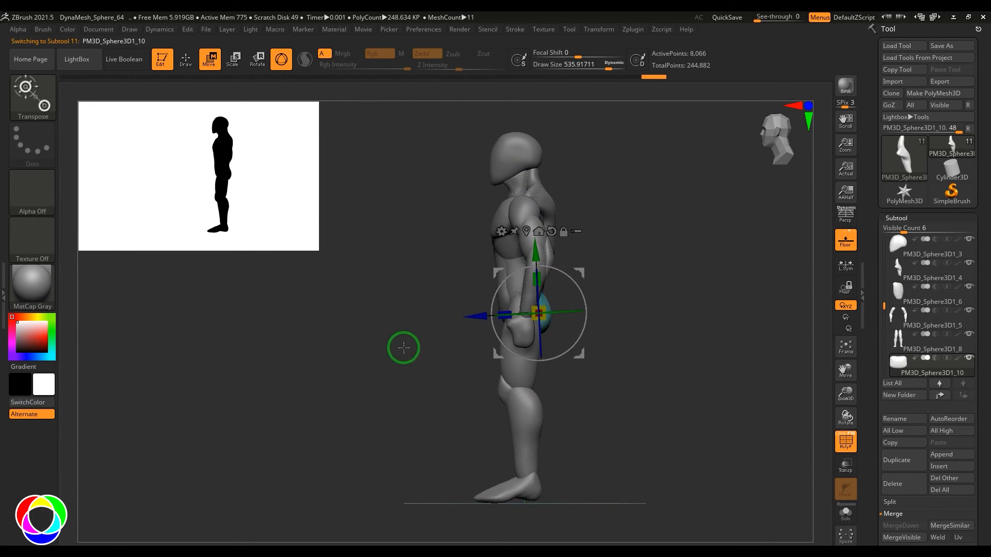
key(q)
alt+click(493, 308)
key(b)
key(m)
key(v)
drag(494, 312, 504, 324)
drag(347, 375, 393, 371)
Build up the lats under the arms with ClayBuildup at a draw size of about 161 and smooth the strokes.
alt+click(534, 270)
mouse_move(636, 285)
mouse_down()
mouse_move(666, 287)
mouse_move(715, 229)
mouse_move(707, 268)
mouse_up()
key(b)
key(c)
key(b)
key(s)
click(506, 254)
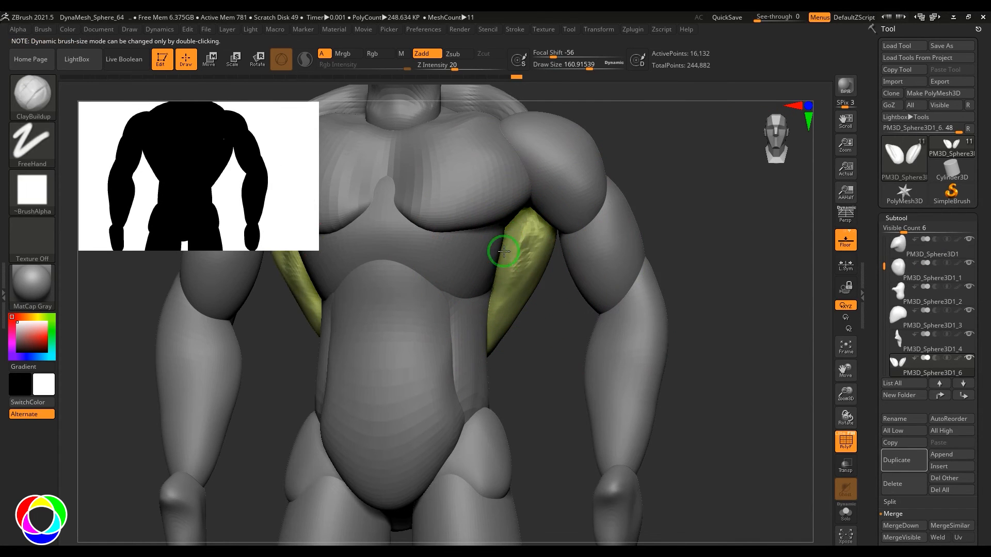
mouse_move(518, 242)
shift+mouse_down()
mouse_move(522, 224)
mouse_move(522, 248)
shift+mouse_up()
drag(658, 190, 587, 232)
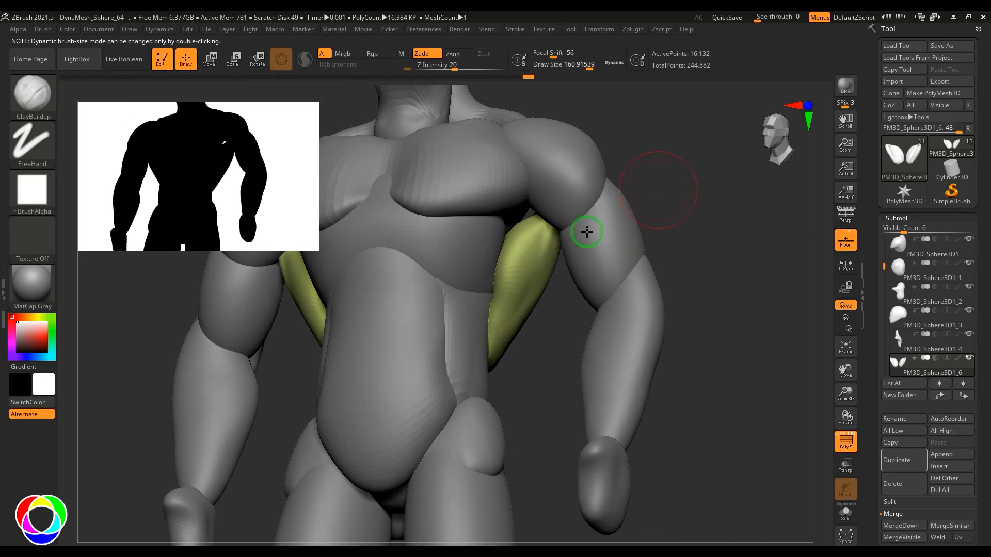
mouse_move(524, 267)
shift+mouse_down()
mouse_move(505, 270)
mouse_move(494, 246)
mouse_move(514, 284)
shift+mouse_up()
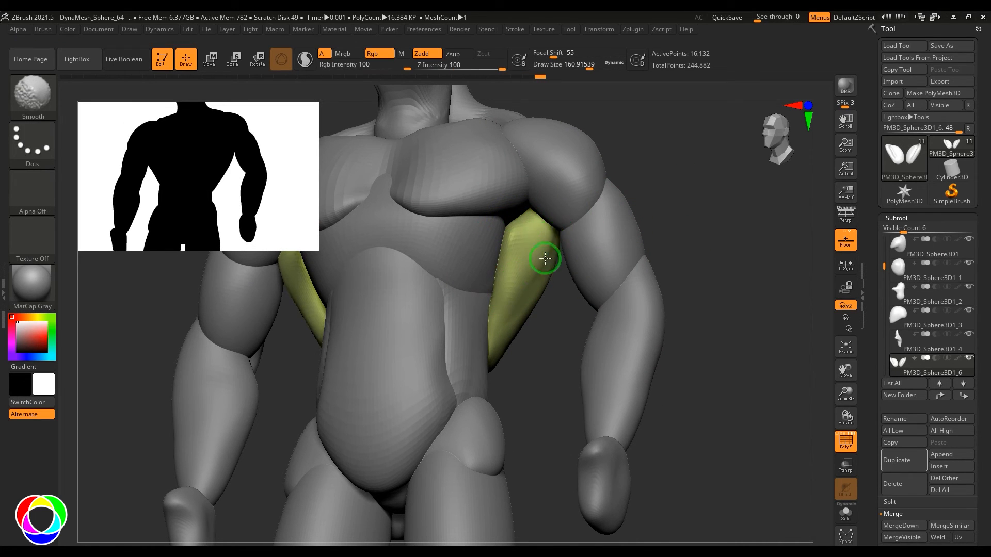
Append a sphere as a new subtool and make it the active one.
mouse_move(671, 238)
alt+mouse_down()
mouse_move(719, 210)
mouse_move(727, 246)
mouse_move(680, 227)
mouse_move(709, 238)
mouse_move(686, 248)
mouse_move(664, 235)
mouse_move(626, 246)
mouse_move(724, 234)
mouse_move(667, 289)
alt+mouse_up()
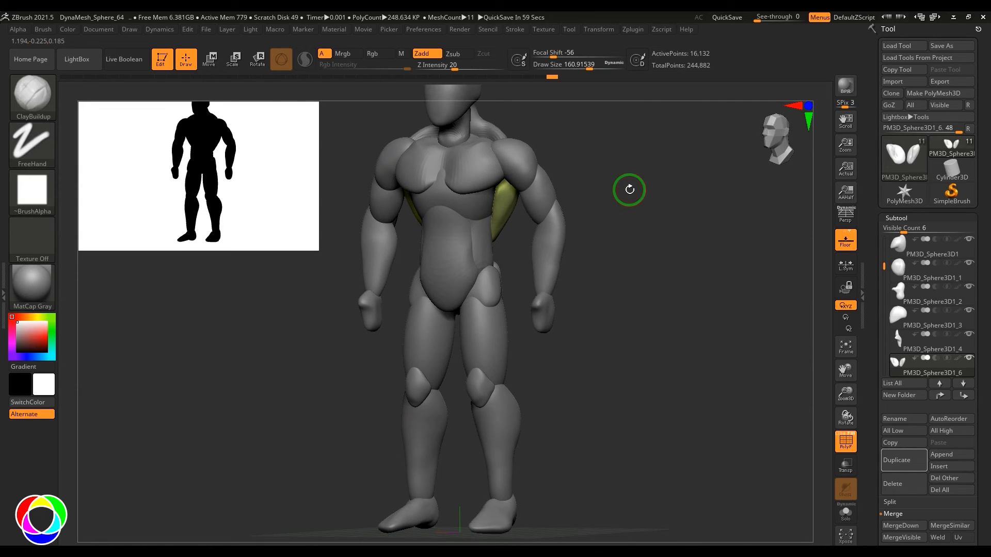
alt+click(542, 325)
drag(608, 376, 648, 395)
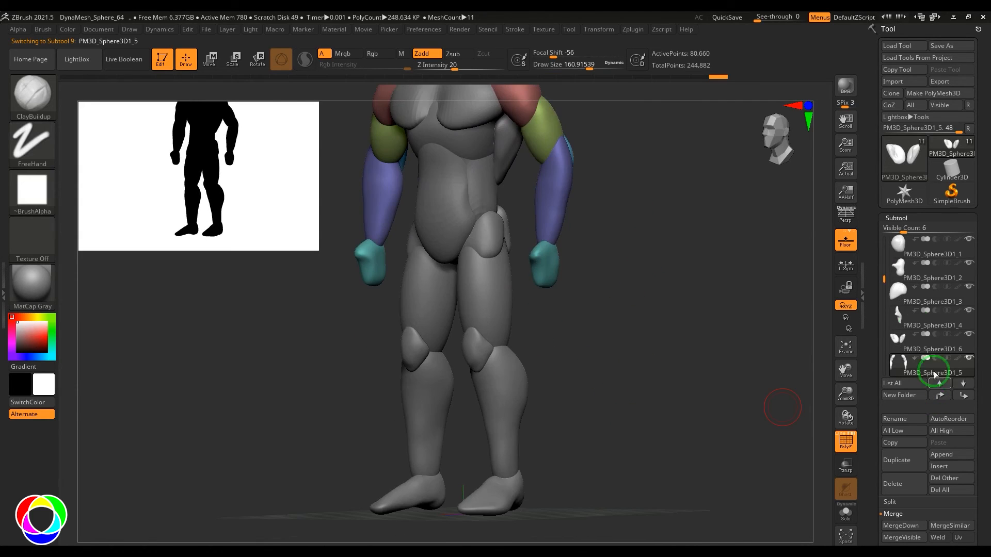
drag(884, 280, 880, 309)
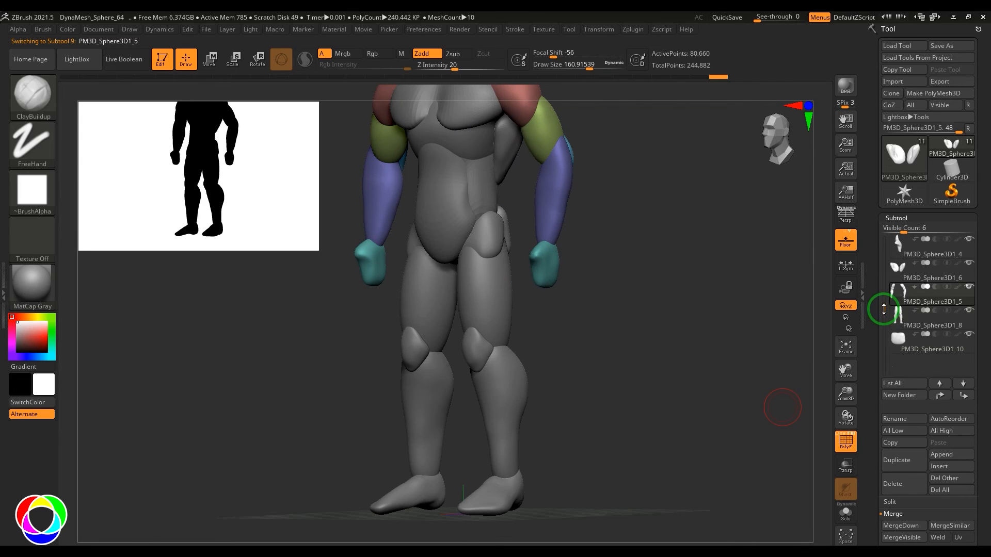
click(951, 454)
click(611, 355)
alt+click(449, 161)
shift+drag(676, 331, 719, 334)
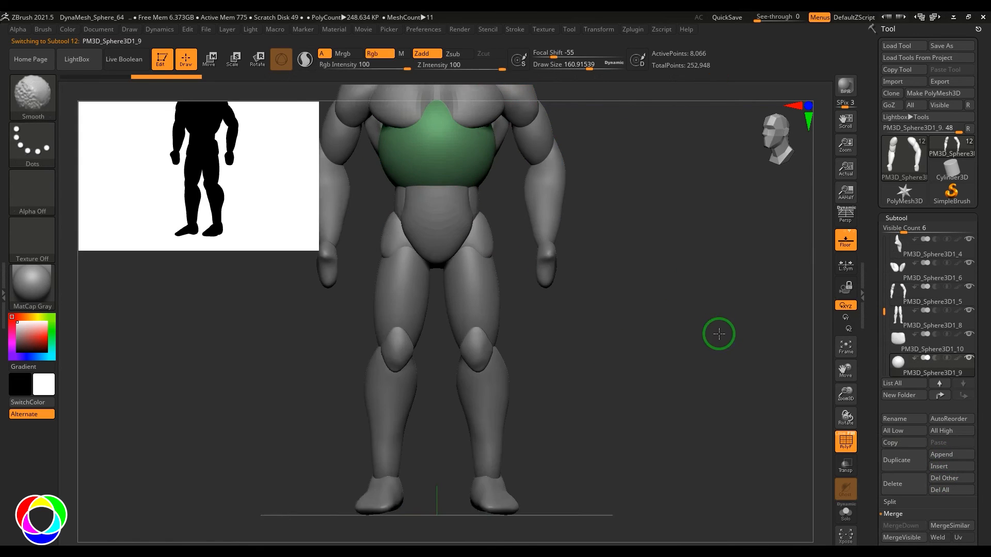
Scale the new sphere into a slim, elongated finger, place it under the rear edge of the hand and tilt it slightly.
alt+drag(651, 284, 646, 349)
key(w)
drag(454, 226, 564, 360)
shift+drag(728, 359, 637, 369)
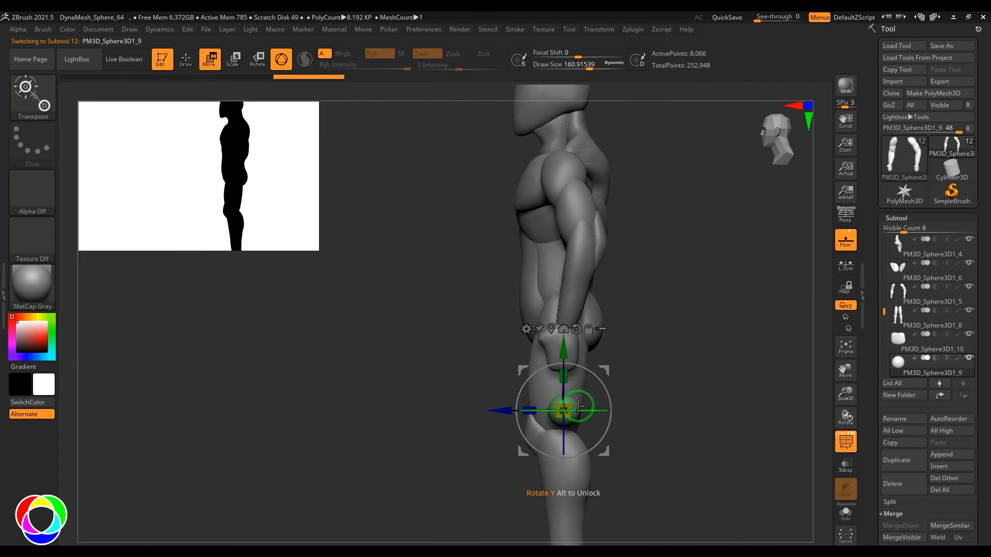
drag(570, 378, 570, 356)
drag(569, 416, 615, 345)
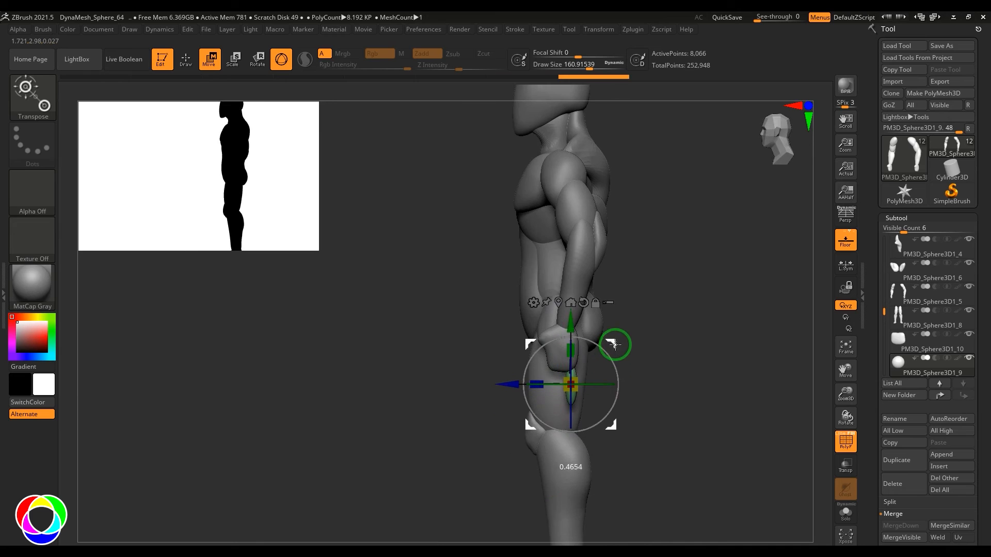
alt+drag(669, 410, 674, 477)
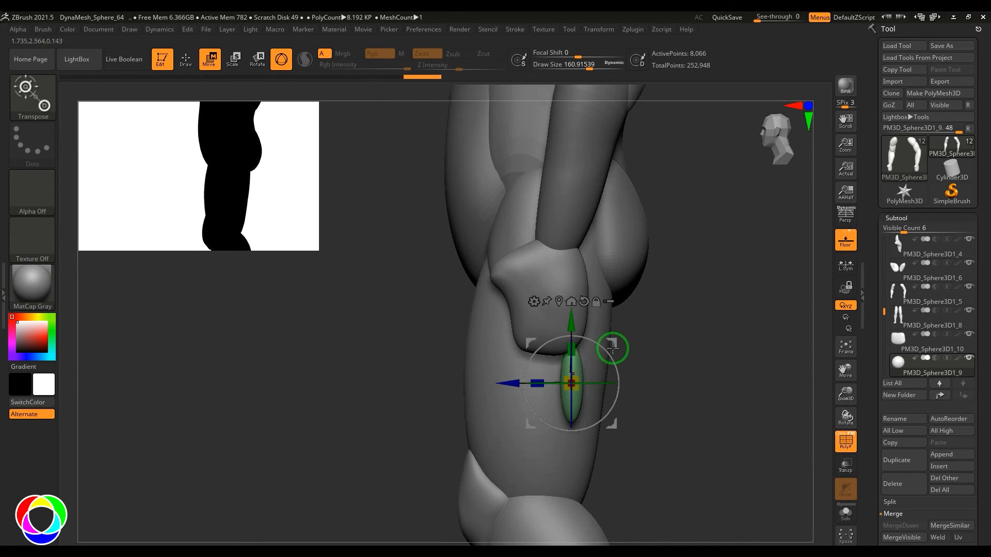
mouse_move(619, 340)
mouse_down()
mouse_move(623, 351)
mouse_move(628, 333)
mouse_up()
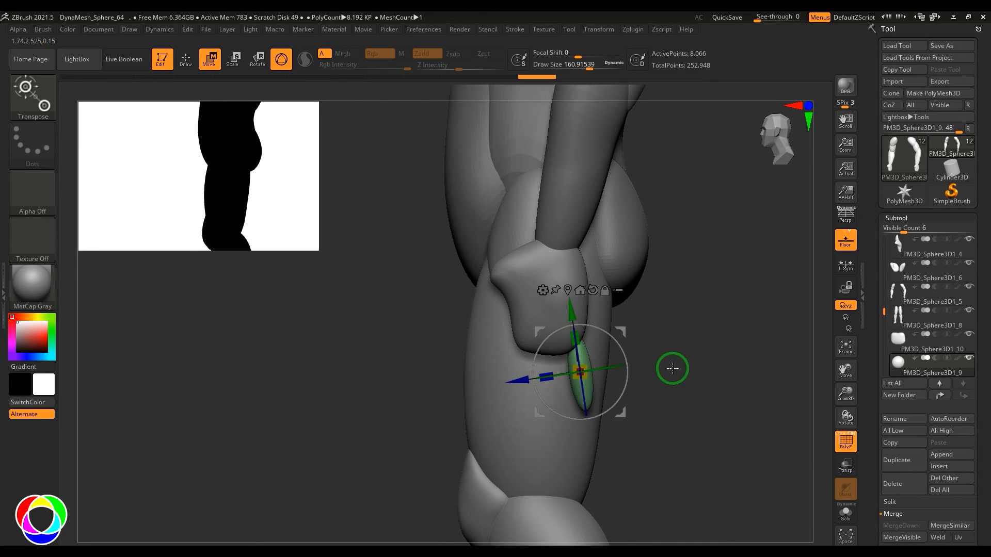
alt+drag(673, 370, 712, 443)
Thicken the finger with the Inflate brush at a draw size of about 143.
key(b)
key(i)
key(n)
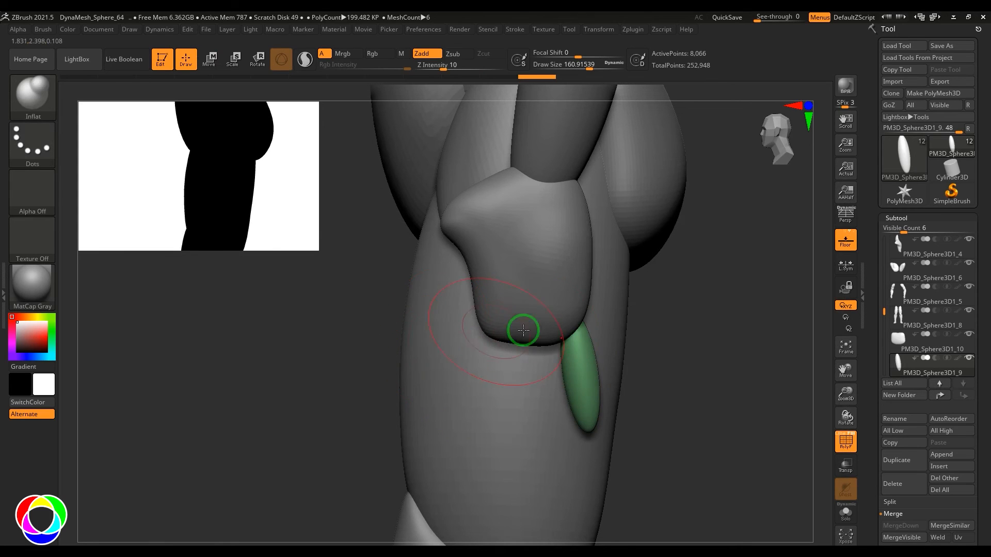
key(s)
drag(557, 336, 578, 345)
mouse_move(667, 346)
mouse_down()
mouse_move(637, 361)
mouse_move(577, 332)
mouse_up()
key(s)
drag(774, 347, 615, 392)
Place the gizmo pivot at the finger's base and rescale the finger slightly from there.
key(w)
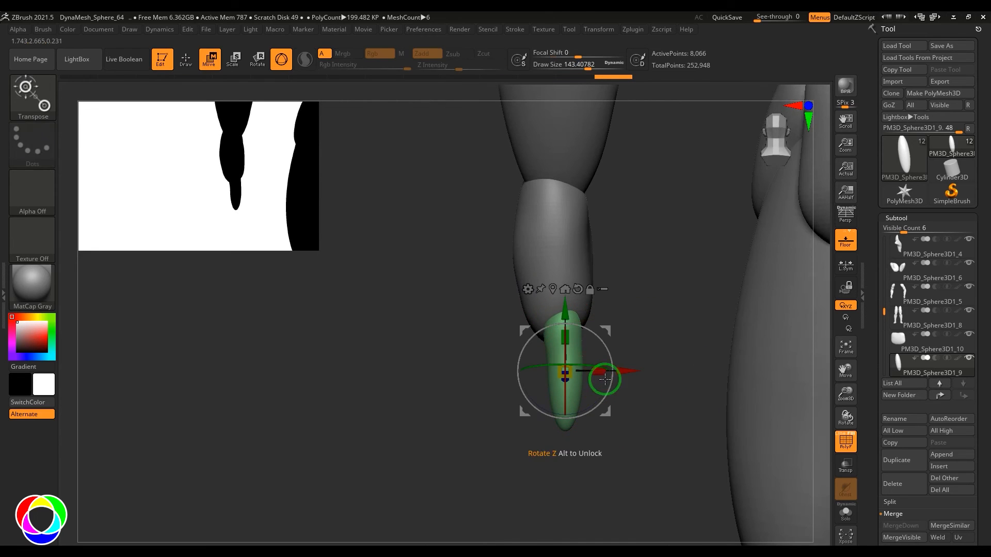
drag(564, 310, 643, 370)
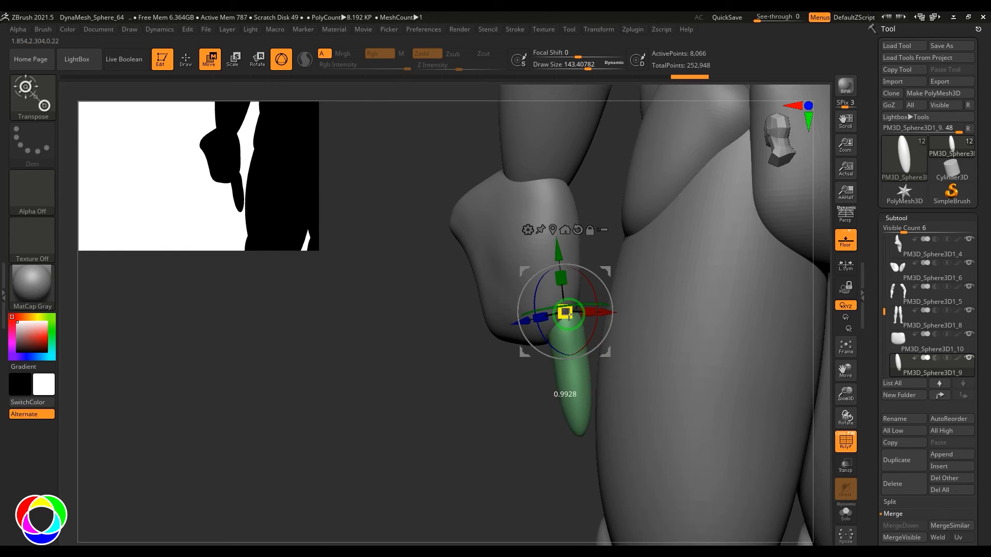
drag(465, 408, 551, 406)
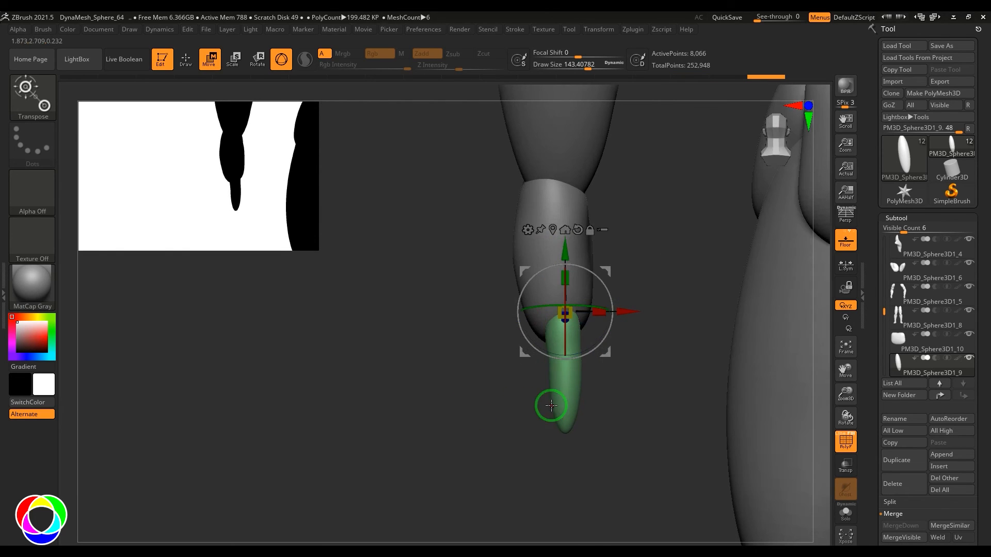
Mask the upper part of the finger with the MaskLasso brush and soften the mask edge.
key(b)
key(s)
key(t)
ctrl+click(34, 105)
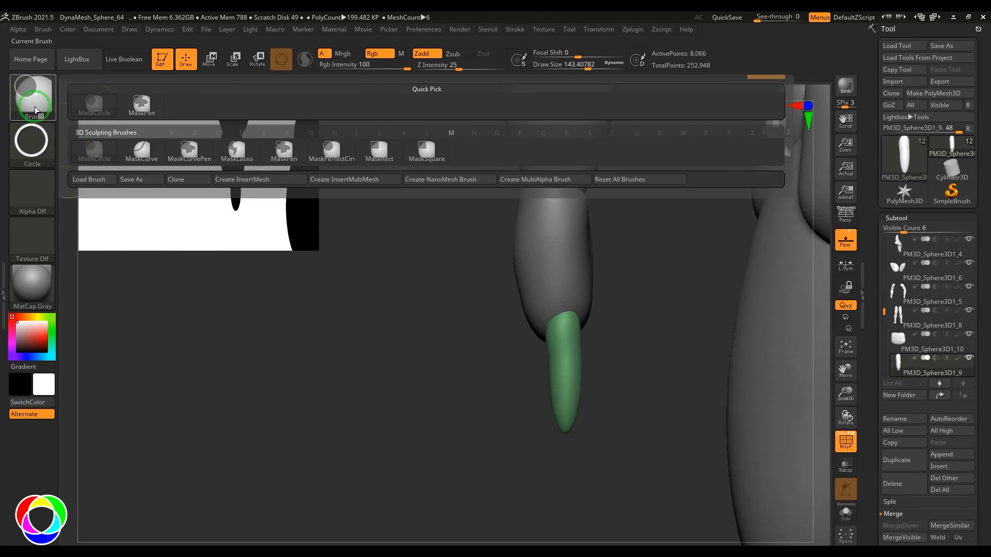
click(219, 159)
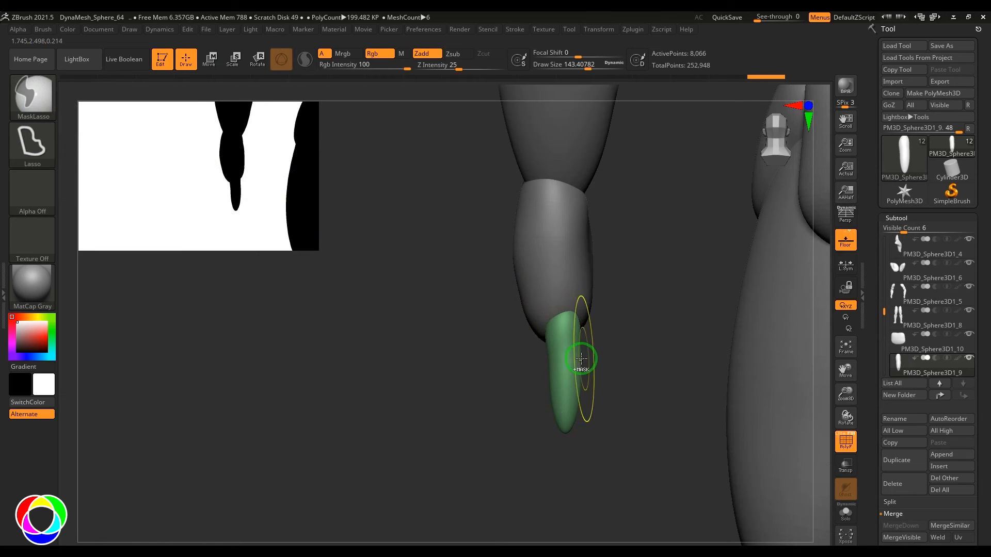
ctrl+drag(542, 360, 585, 364)
ctrl+click(639, 377)
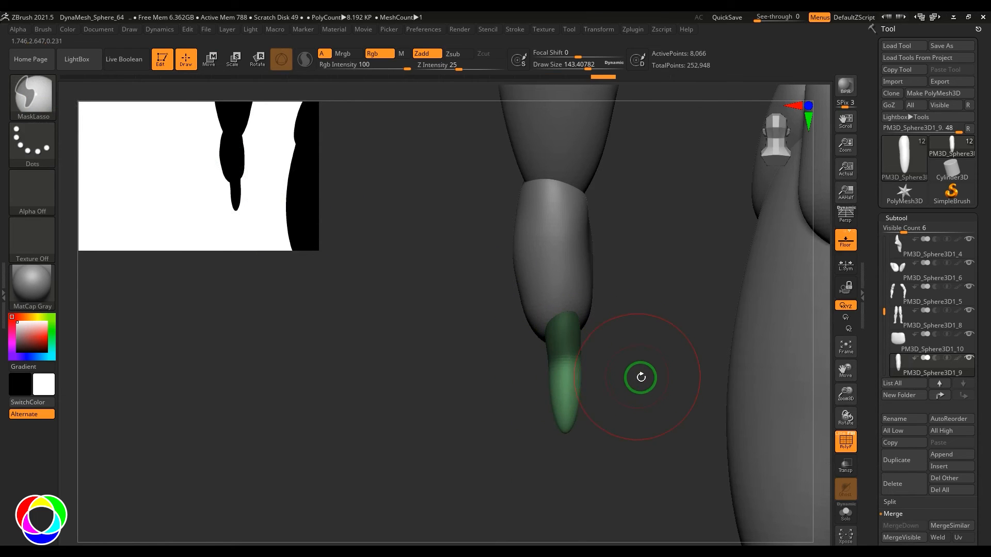
Bend the finger inward toward the thigh by rotating its lower part and tip, and clear the masks.
key(w)
alt+drag(570, 248, 576, 289)
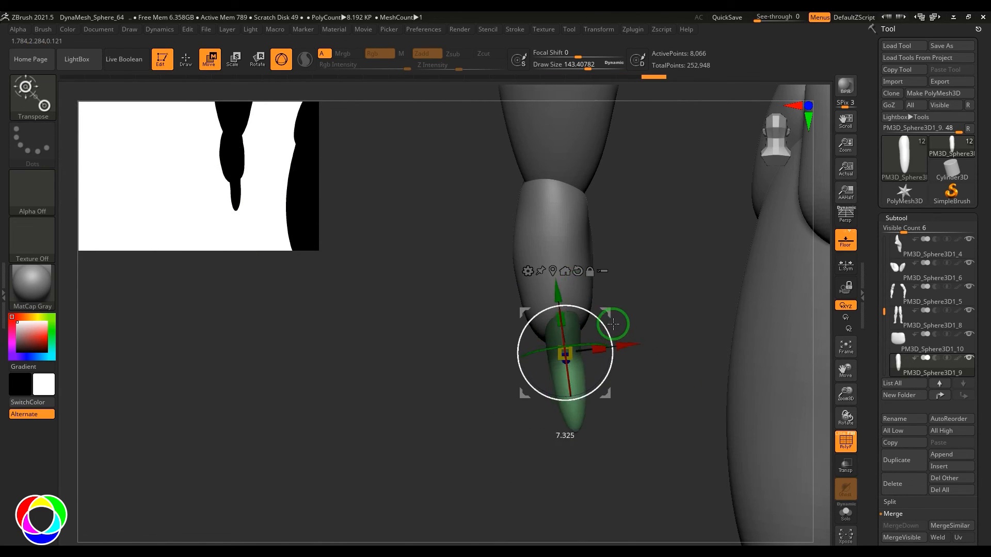
mouse_move(636, 417)
mouse_down()
mouse_move(675, 442)
mouse_move(648, 427)
mouse_move(626, 372)
mouse_move(671, 470)
mouse_up()
ctrl+click(593, 396)
ctrl+click(668, 382)
drag(589, 375, 592, 426)
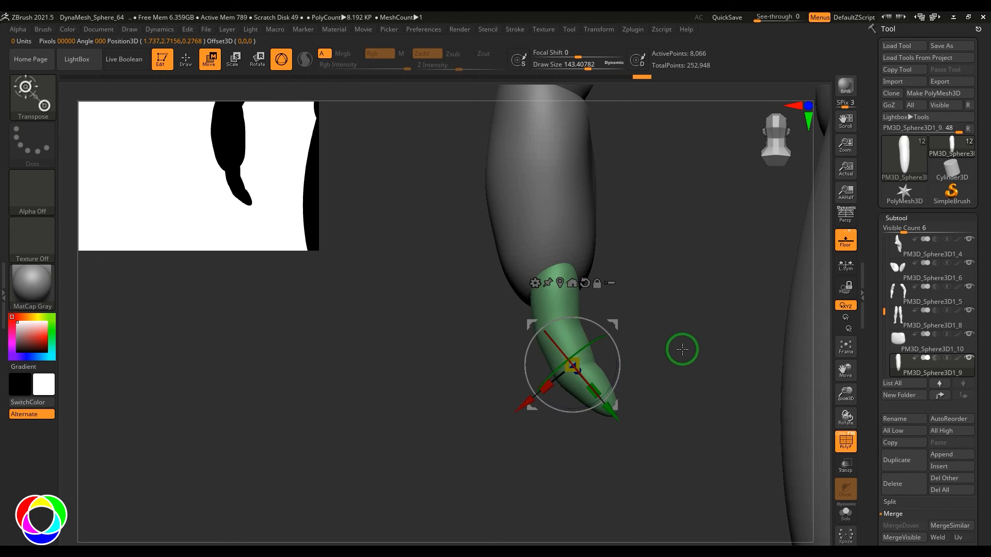
Refine the bent finger's joints and tip with the Move brush at draw sizes of about 55 to 87.
key(b)
key(m)
key(v)
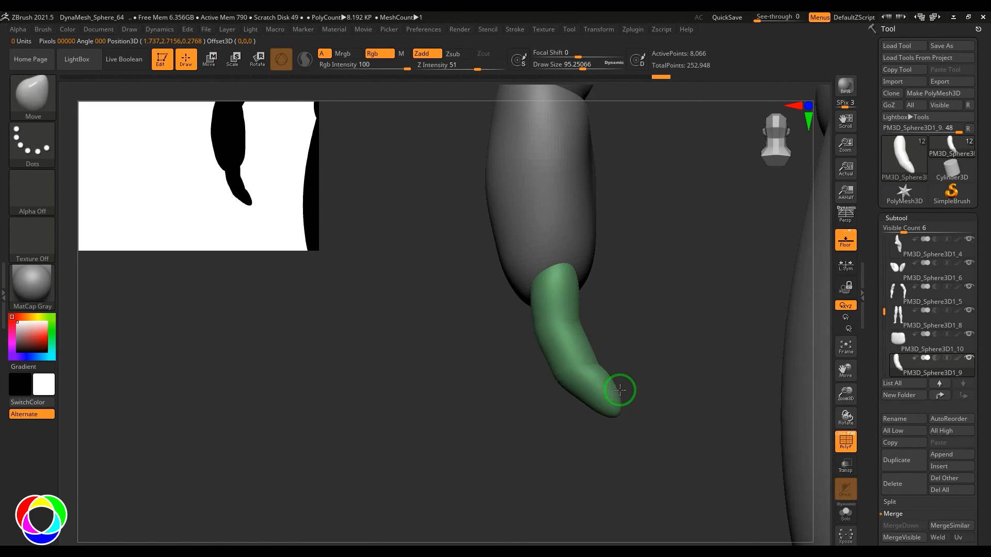
key(s)
click(591, 351)
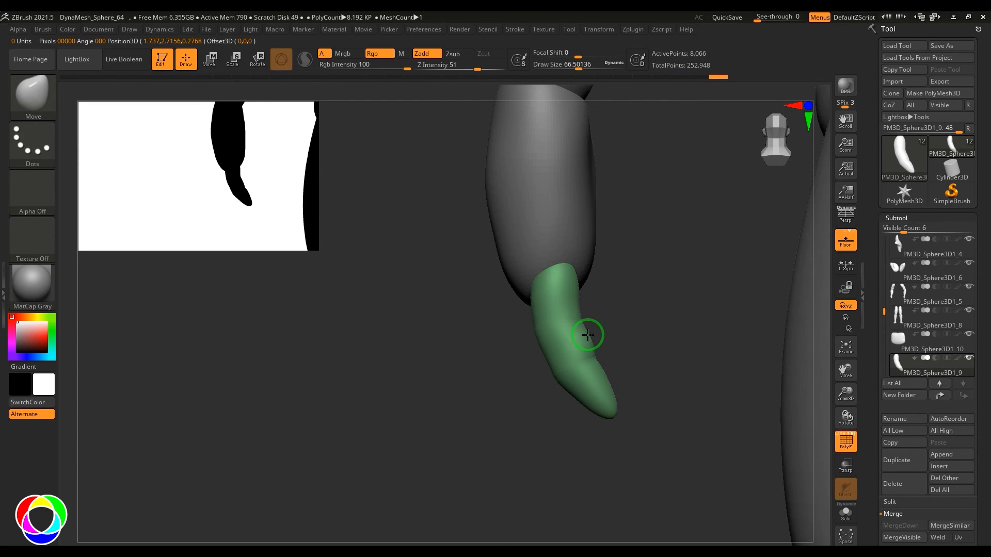
key(s)
mouse_move(588, 335)
mouse_down()
mouse_move(640, 341)
mouse_move(620, 396)
mouse_up()
click(570, 303)
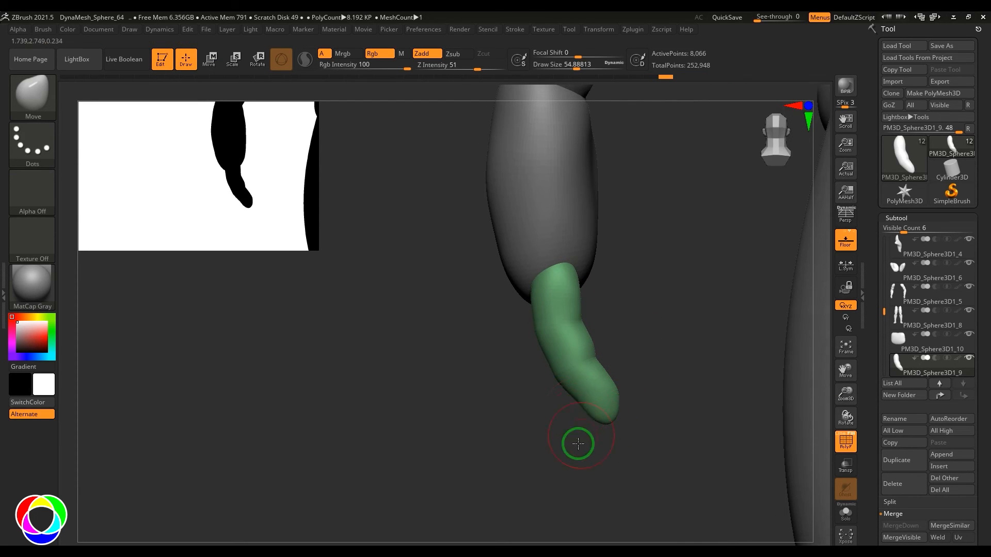
mouse_move(578, 444)
mouse_down()
mouse_move(628, 434)
mouse_move(581, 443)
mouse_up()
key(s)
click(611, 390)
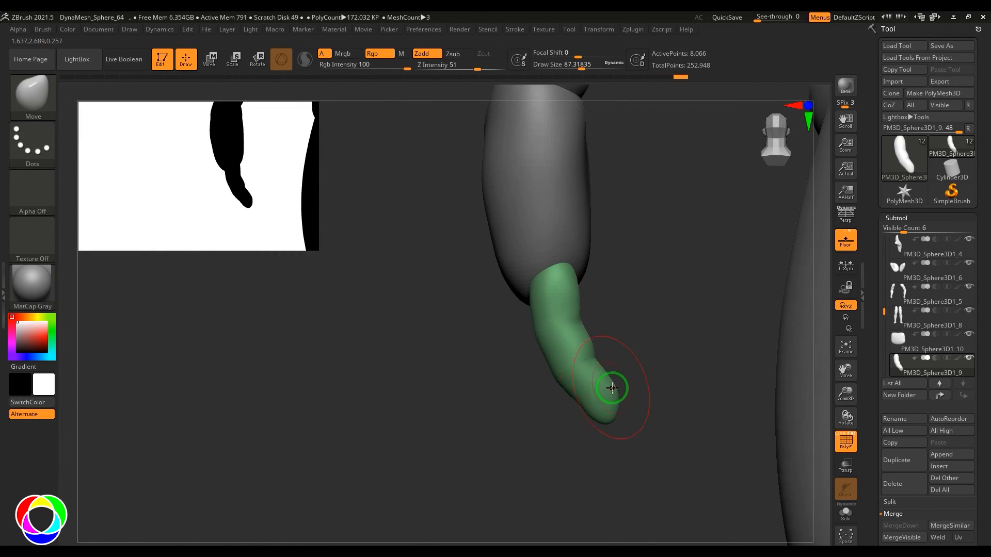
Move the gizmo pivot to the finger's base and duplicate the finger toward the front of the hand.
drag(623, 337, 723, 341)
key(w)
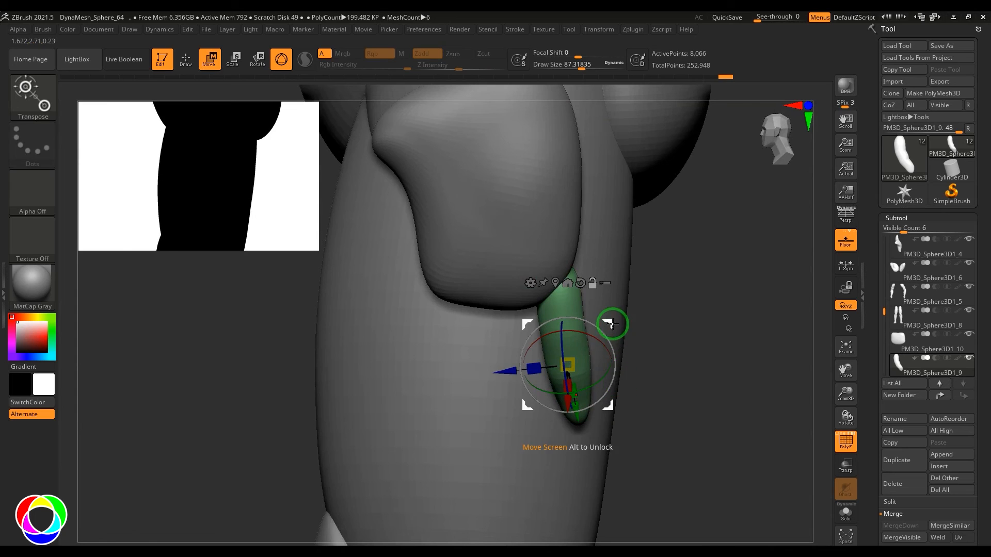
alt+drag(613, 323, 606, 224)
drag(764, 294, 686, 317)
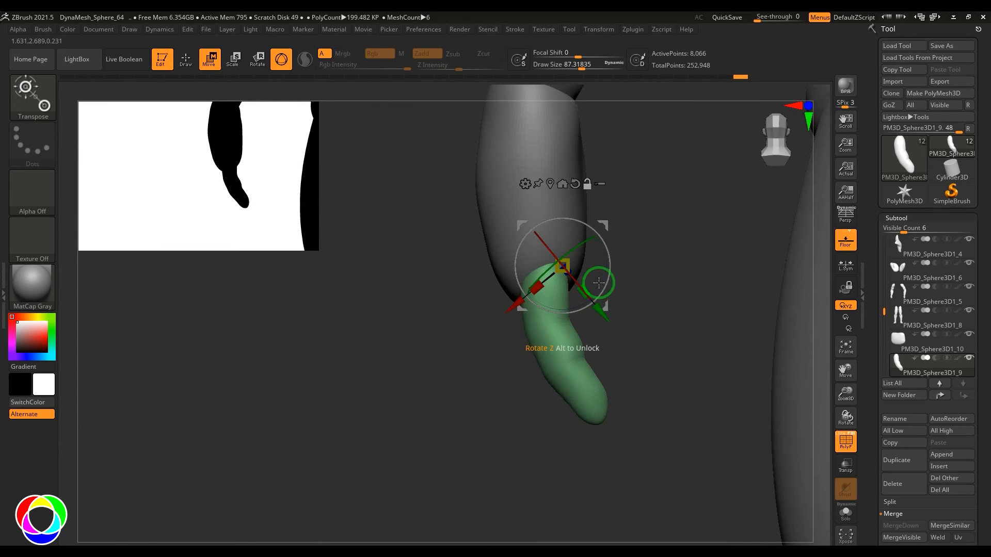
drag(426, 391, 807, 312)
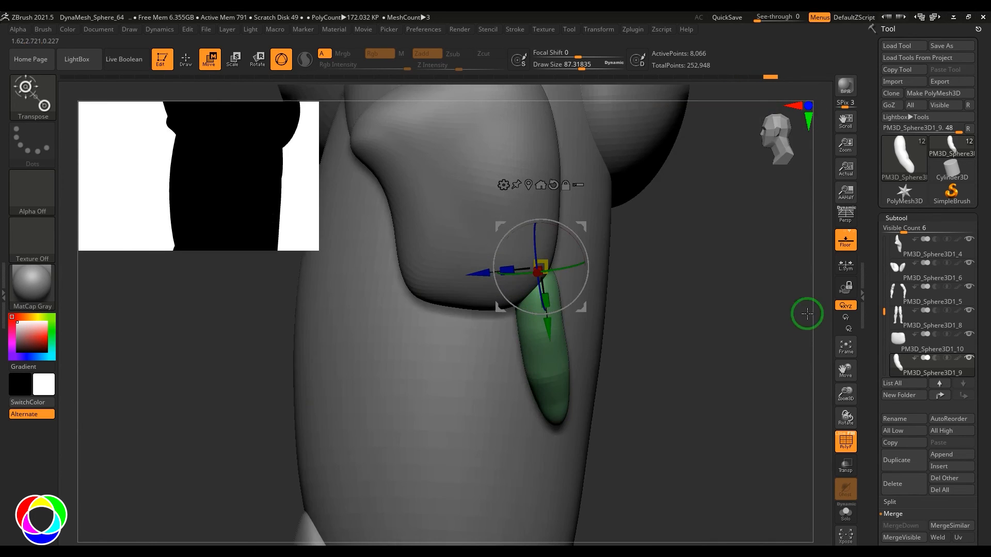
ctrl+drag(585, 226, 549, 274)
Reposition the rear finger at the hand and rotate it inward toward the thigh.
drag(766, 320, 673, 333)
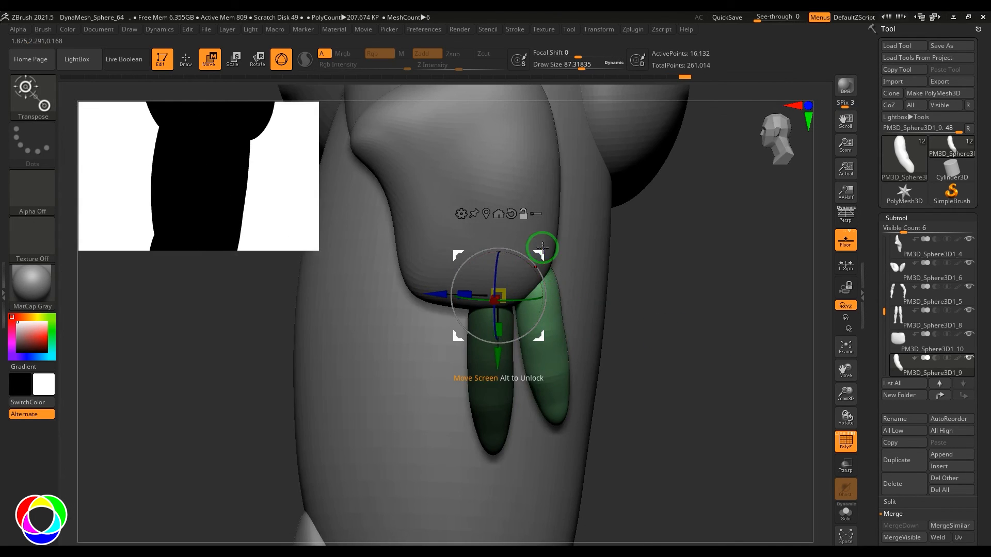
drag(542, 248, 576, 227)
drag(726, 306, 586, 258)
drag(465, 417, 663, 346)
alt+click(494, 390)
drag(769, 371, 788, 361)
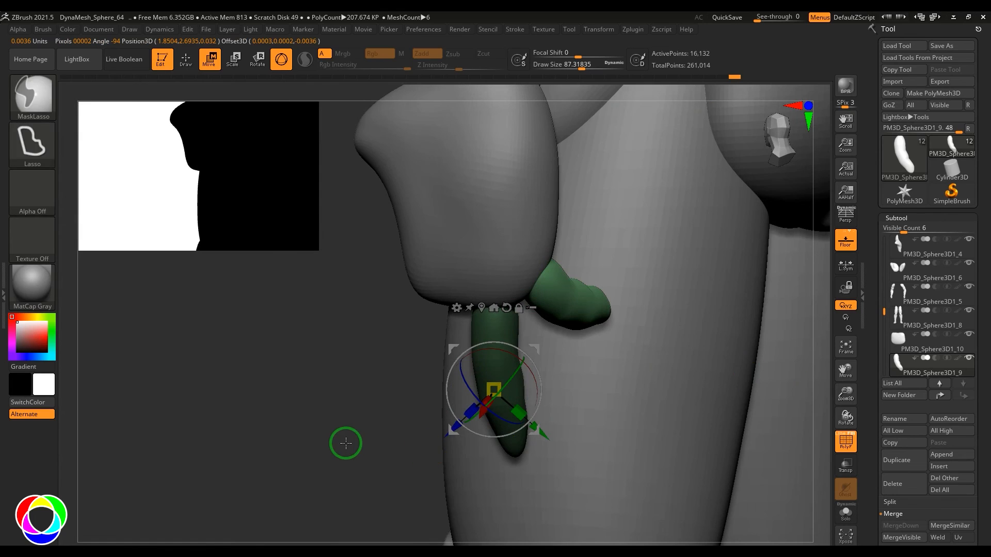
Invert the mask to free the front finger, and rotate and move it into place under the hand.
ctrl+click(345, 443)
drag(345, 442, 309, 450)
drag(536, 346, 523, 268)
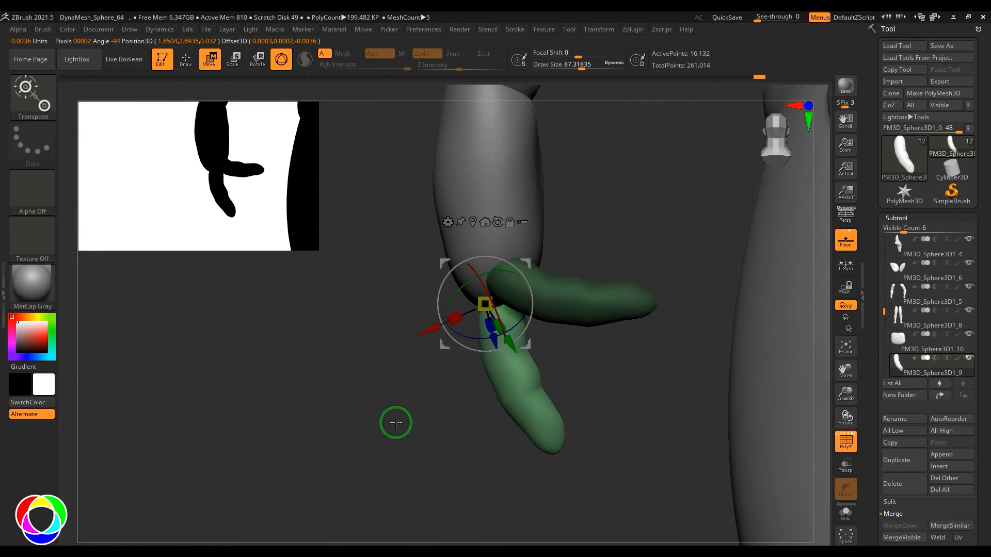
drag(396, 423, 458, 385)
alt+drag(480, 262, 479, 262)
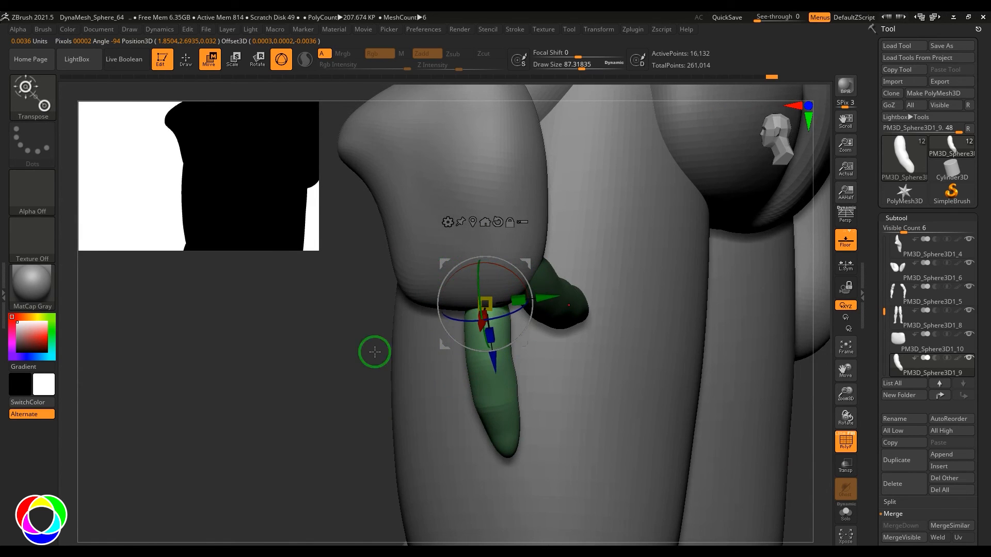
drag(374, 352, 351, 379)
drag(526, 326, 495, 332)
drag(440, 396, 632, 372)
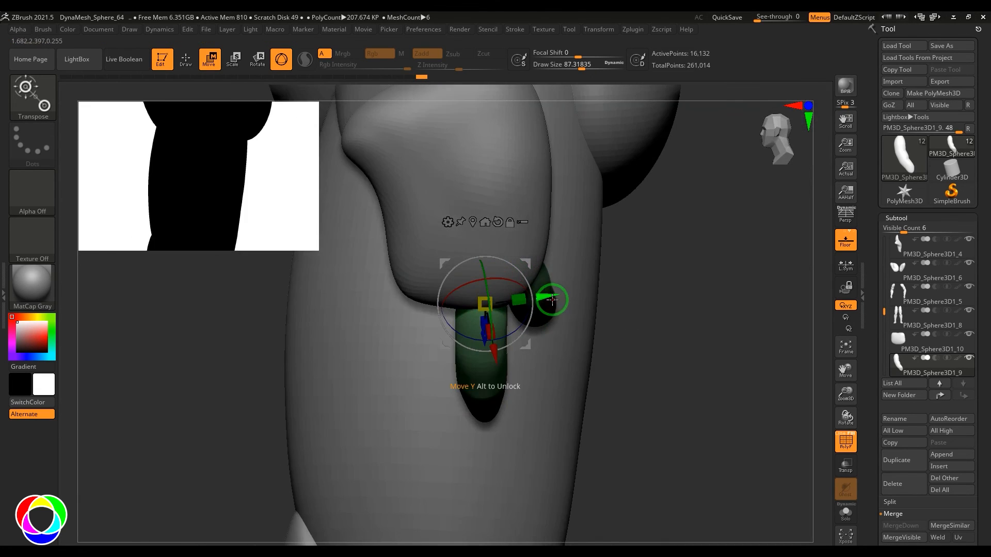
ctrl+drag(552, 300, 500, 308)
key(ctrl+z)
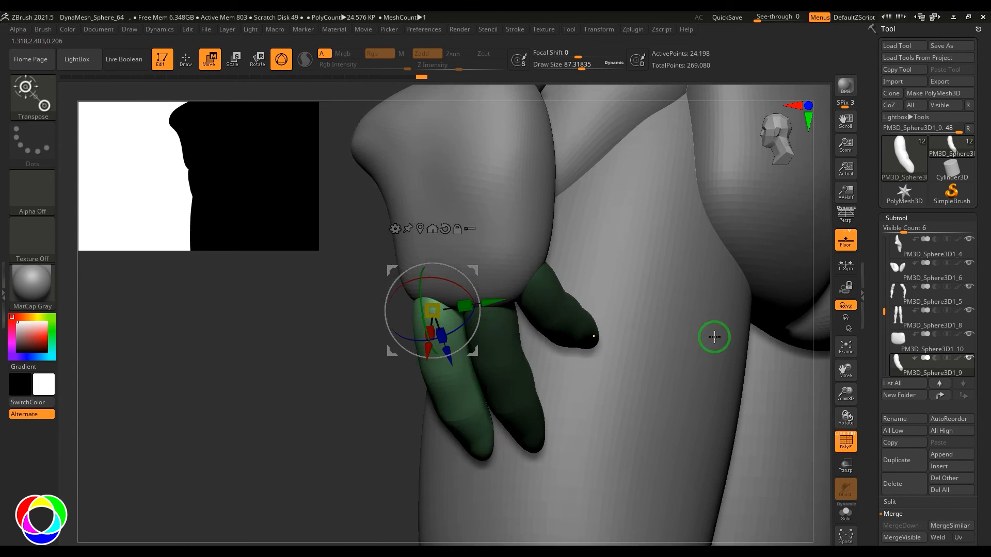
key(ctrl+z)
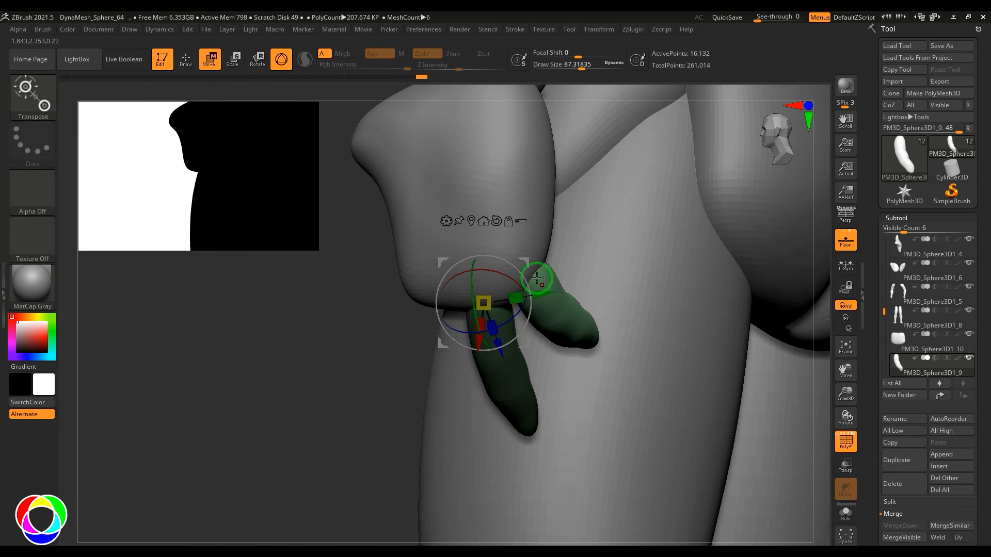
Isolate the rear finger with the mask and scale it down into a shorter little finger.
alt+click(472, 226)
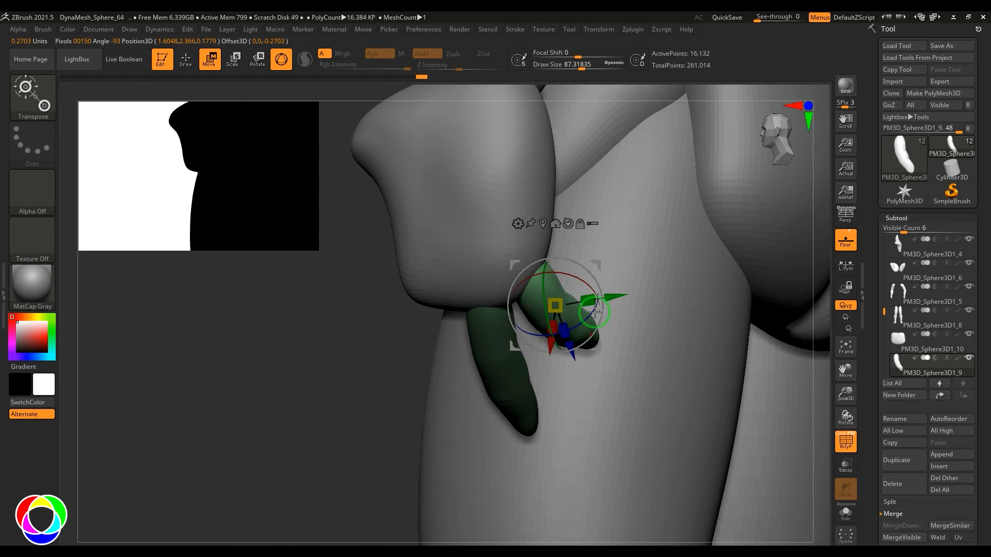
drag(294, 419, 278, 435)
alt+drag(595, 261, 529, 245)
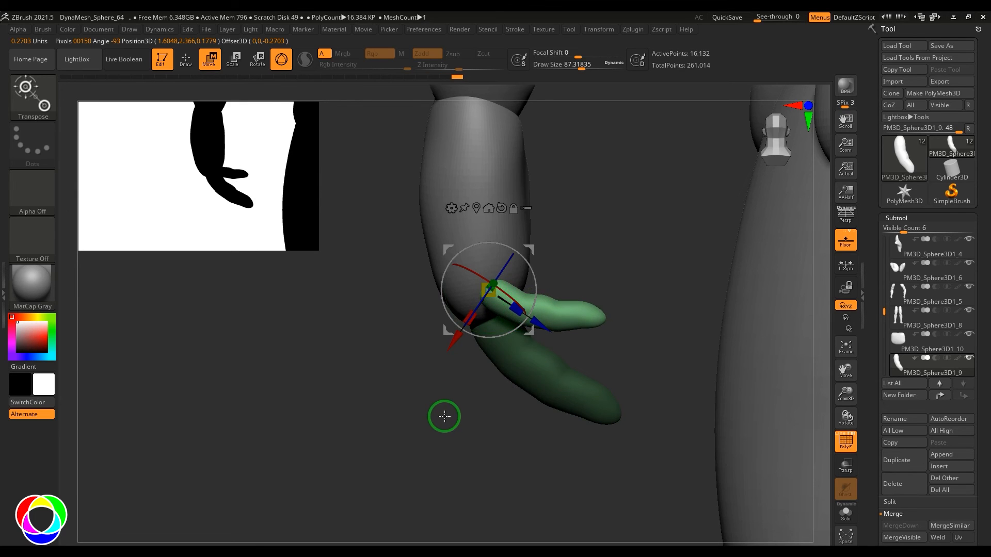
Switch the mask to free the front finger, scale it down and reposition it beside the little finger.
click(478, 209)
alt+drag(587, 384, 522, 340)
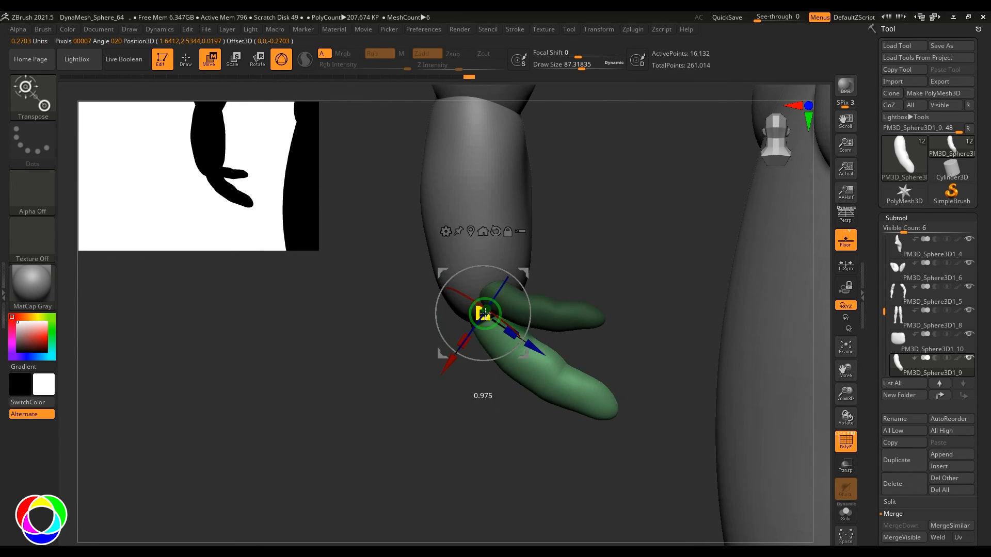
drag(484, 314, 491, 323)
drag(470, 424, 563, 305)
drag(710, 330, 633, 340)
drag(537, 318, 535, 313)
drag(585, 362, 589, 303)
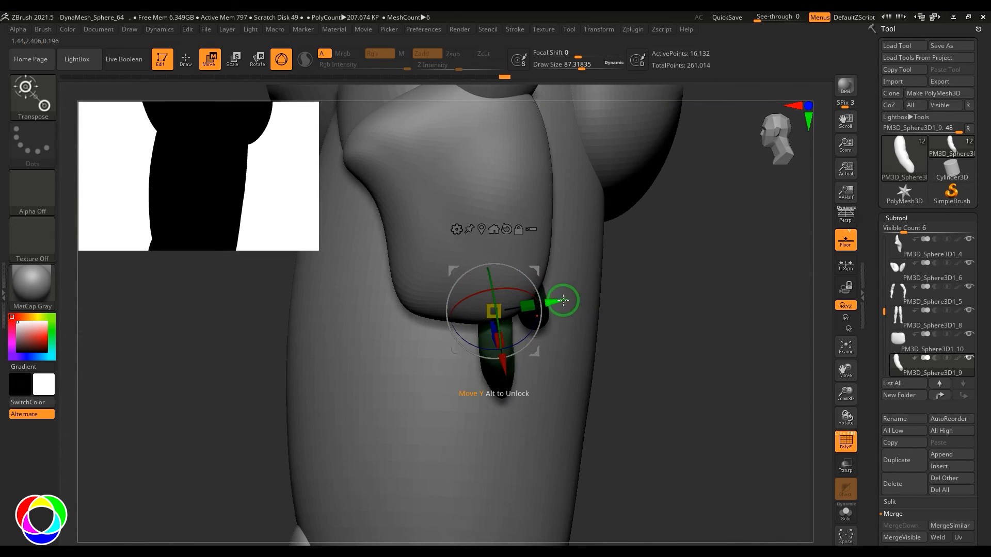
Duplicate the finger twice, placing and rotating the copies along the palm's lower edge as the middle and index fingers.
drag(678, 352, 497, 359)
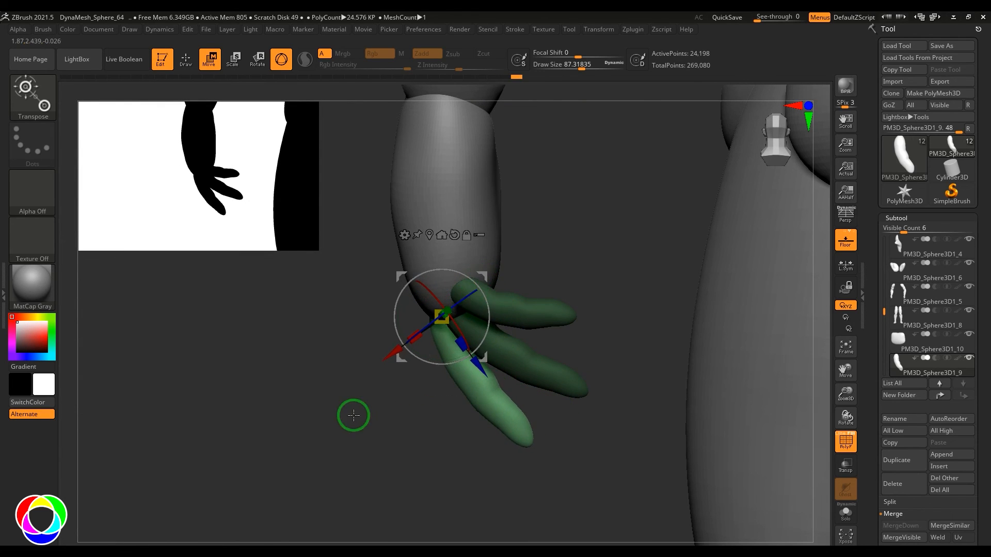
drag(354, 416, 437, 298)
drag(651, 339, 432, 402)
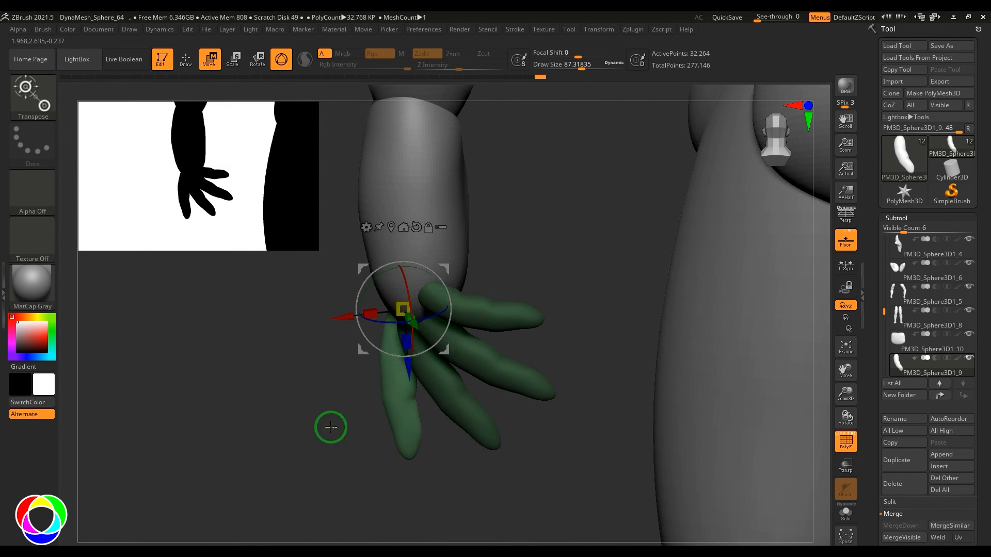
Duplicate the index finger as a thumb, then scale and rotate it into place on the front side of the palm.
drag(332, 425, 490, 246)
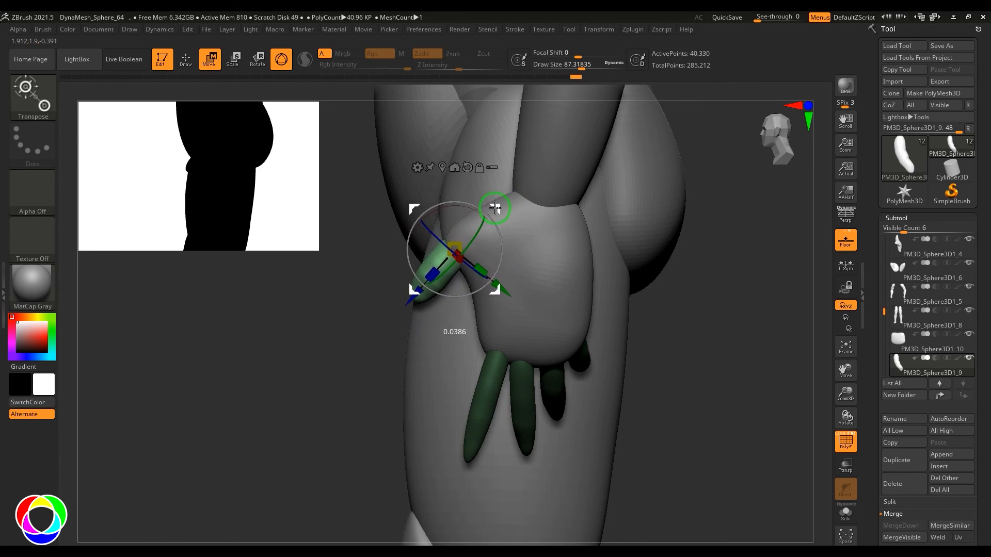
drag(413, 320, 504, 307)
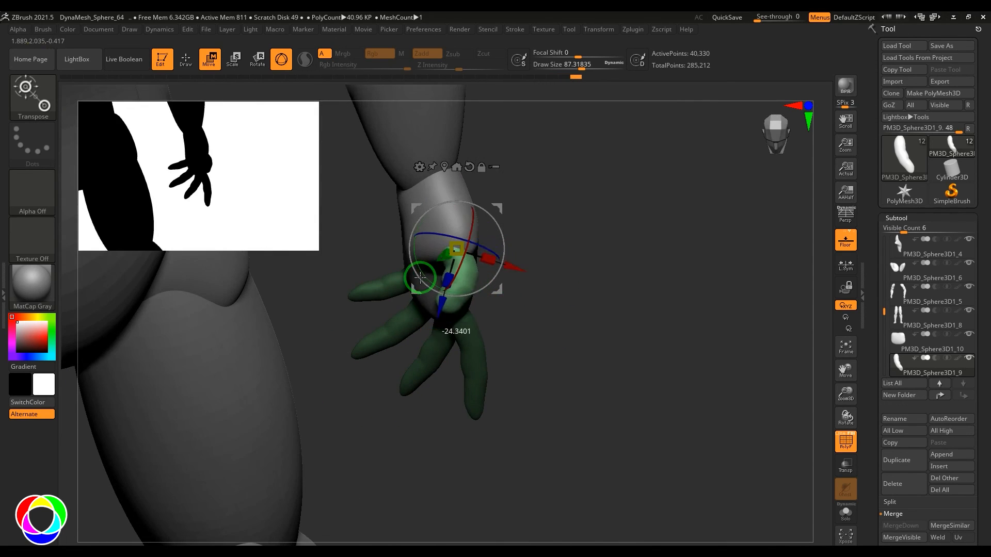
mouse_move(613, 285)
mouse_down()
mouse_move(595, 256)
mouse_move(646, 274)
mouse_move(632, 294)
mouse_up()
Reshape the thumb with the Move brush so its base blends against the palm from the front and side.
key(q)
key(b)
key(m)
key(v)
mouse_move(475, 245)
mouse_down()
mouse_move(491, 255)
mouse_move(499, 232)
mouse_up()
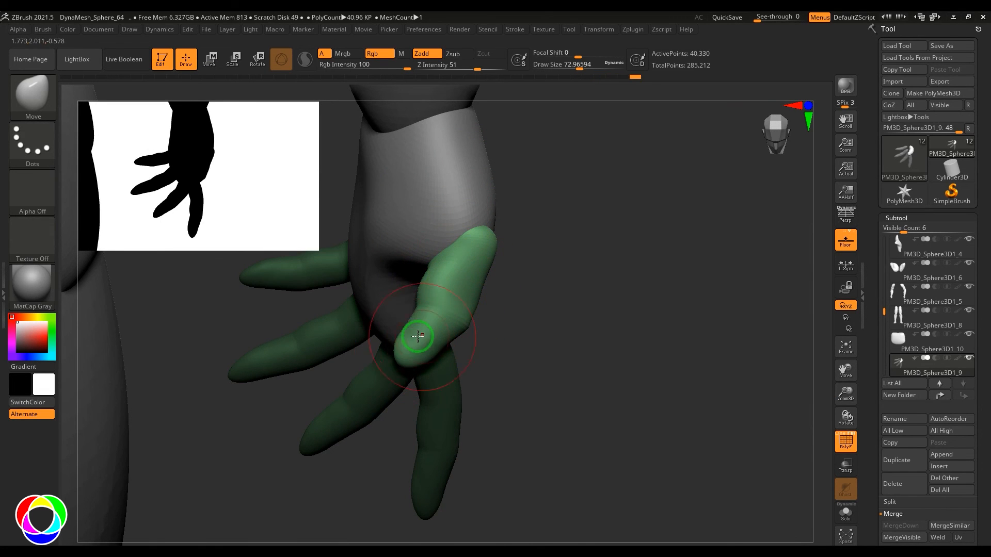
drag(470, 326, 430, 289)
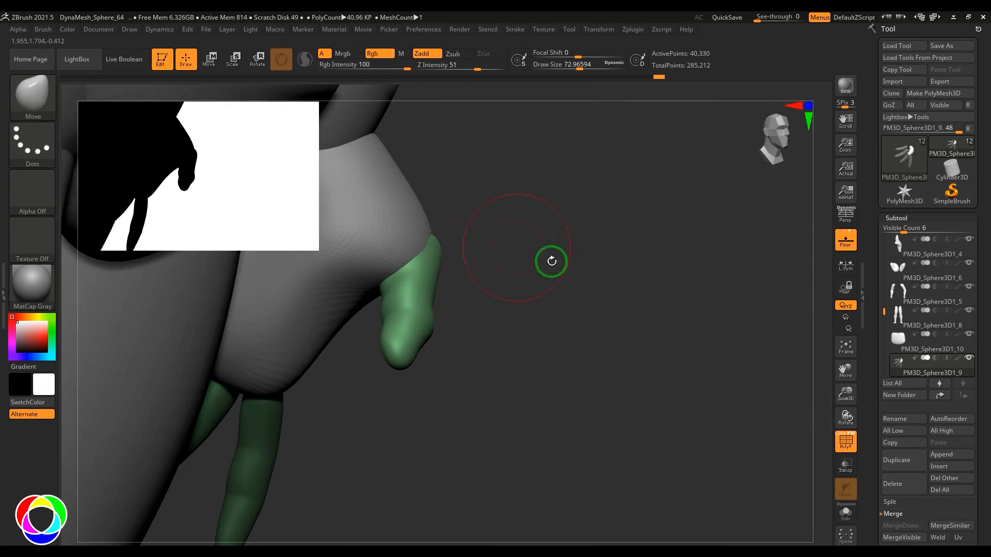
drag(551, 261, 472, 235)
drag(197, 439, 223, 389)
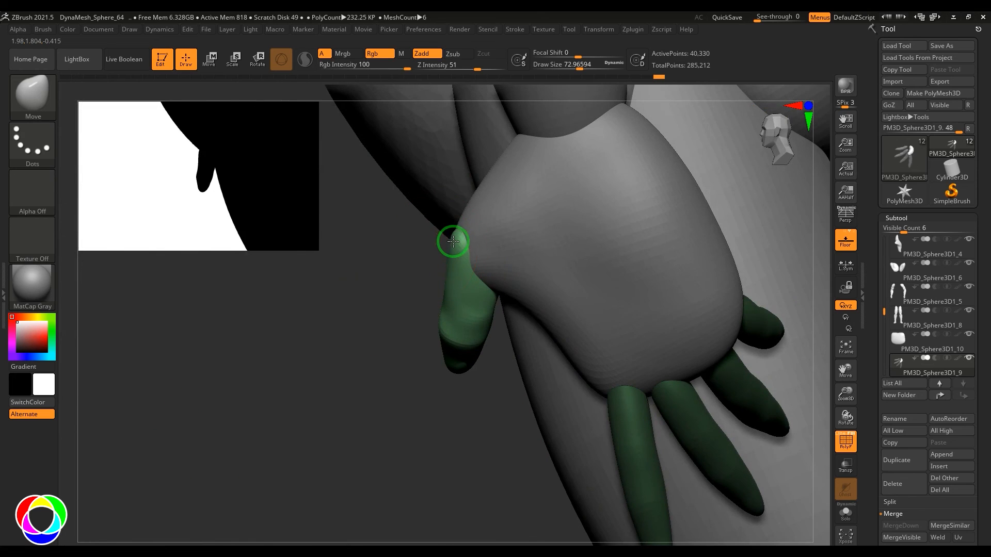
drag(465, 234, 542, 332)
Switch to the arms subtool and shorten the palm with the Move brush at a draw size of about 302.
alt+click(542, 332)
drag(677, 310, 699, 320)
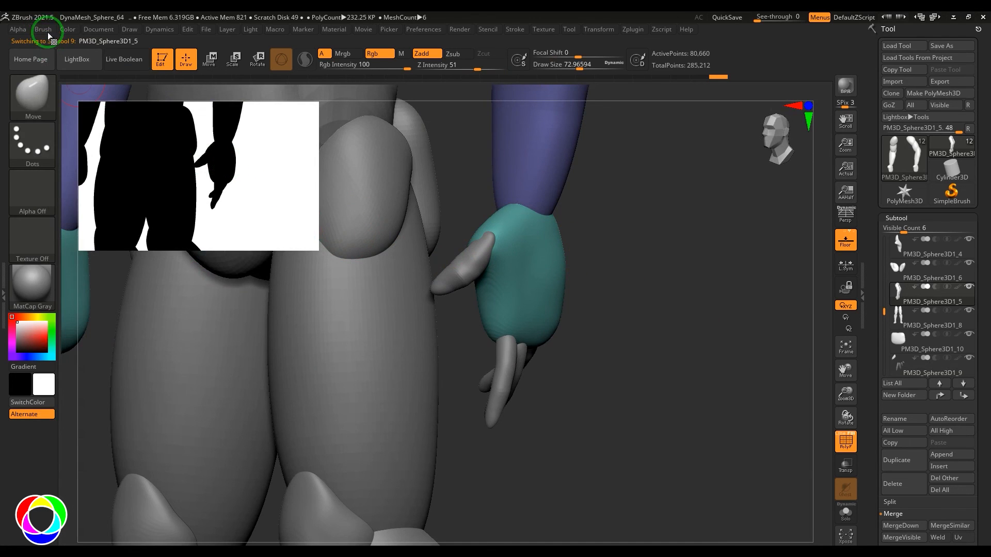
mouse_move(47, 32)
mouse_move(108, 357)
mouse_down()
mouse_move(77, 289)
mouse_move(146, 287)
mouse_up()
key(s)
mouse_move(535, 227)
mouse_down()
mouse_move(558, 227)
mouse_move(571, 250)
mouse_move(559, 222)
mouse_up()
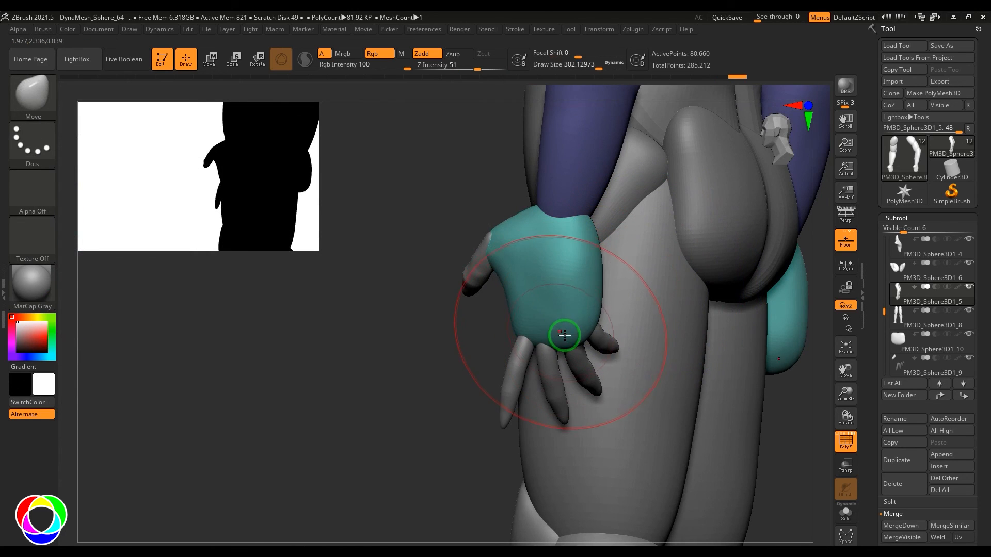
drag(561, 335, 570, 281)
drag(516, 299, 512, 289)
Reduce the draw size to about 161 and refine the palm's outline around the thumb base.
key(s)
drag(513, 250, 505, 250)
drag(499, 240, 504, 228)
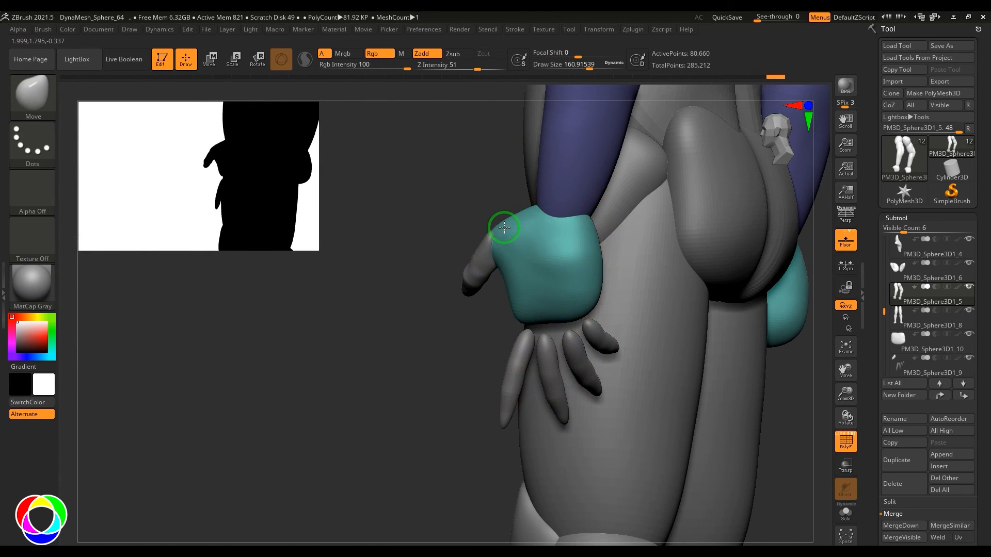
Select the fingers subtool, centre the gizmo on the four fingers and move the fingers up against the shortened palm.
mouse_move(517, 371)
mouse_down()
mouse_move(492, 399)
mouse_move(433, 408)
mouse_up()
alt+click(513, 386)
key(w)
click(427, 166)
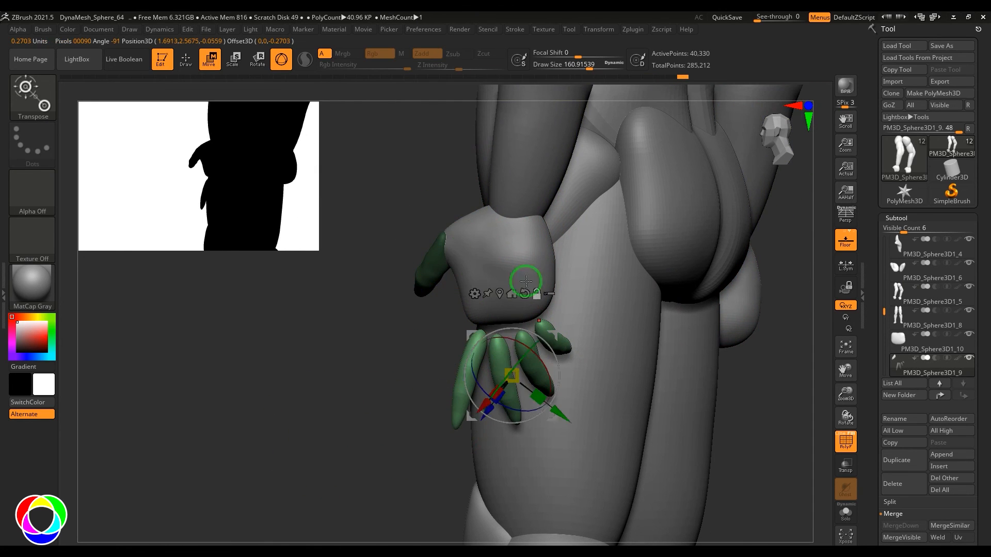
alt+click(523, 290)
drag(510, 309, 511, 283)
right_drag(591, 326, 637, 325)
alt+drag(511, 290, 511, 255)
right_drag(661, 314, 612, 312)
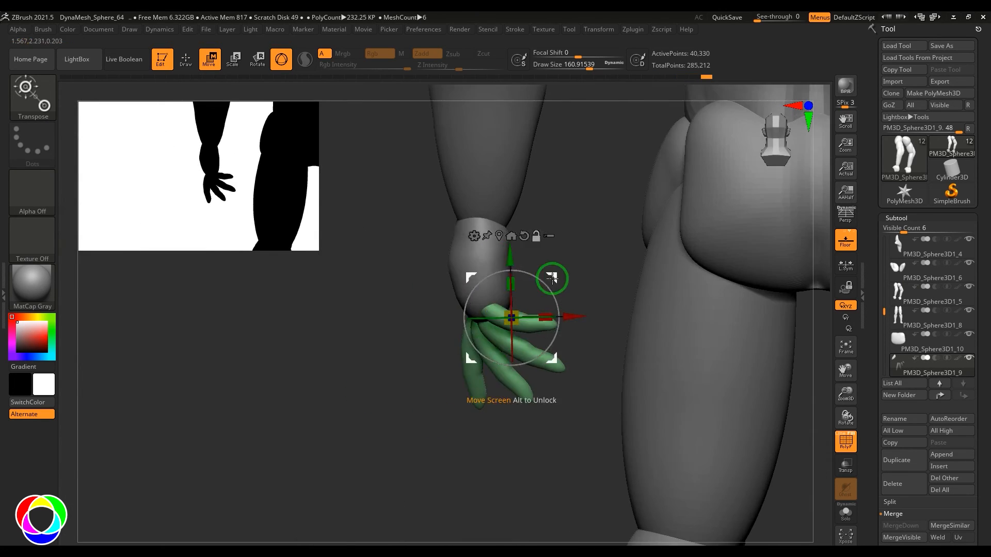
Fine-tune the position of the fingers so they sit on the hand from behind and from the side.
alt+drag(550, 279, 513, 275)
right_drag(578, 305, 634, 310)
drag(472, 284, 478, 275)
right_drag(557, 330, 403, 372)
ctrl+right_drag(402, 372, 676, 330)
alt+right_drag(676, 331, 700, 309)
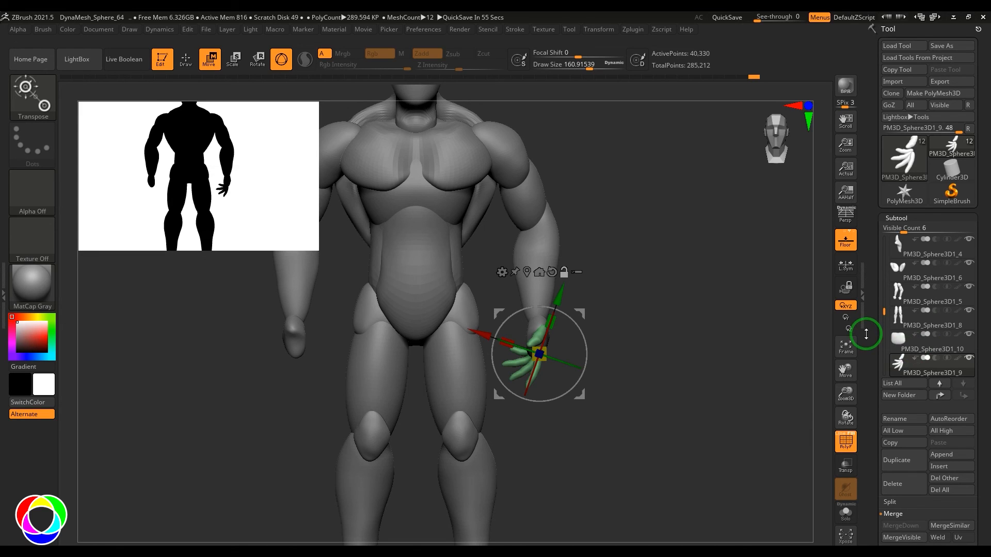
Duplicate the fingers subtool and mirror the copy onto the opposite hand with the Mirror deformation.
click(907, 460)
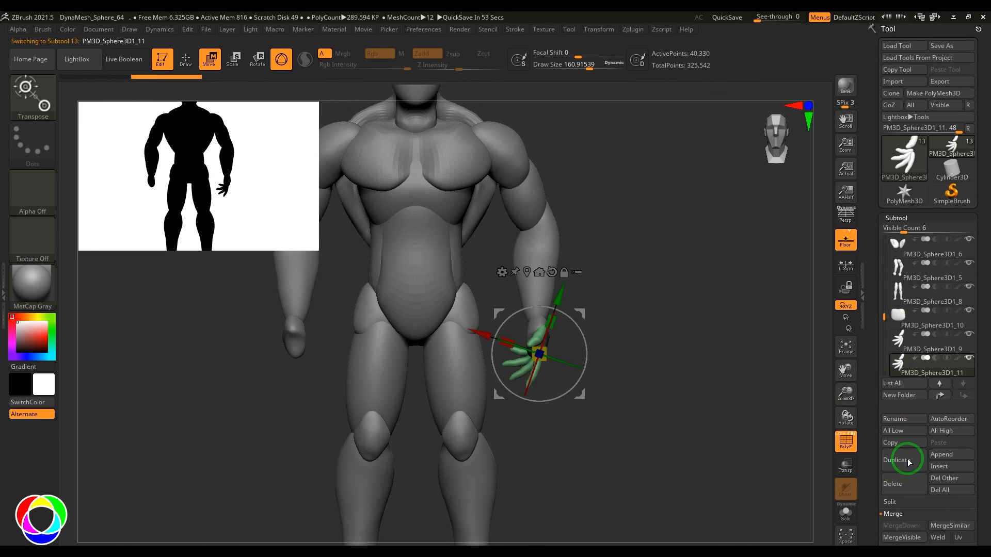
scroll(975, 405, down, 6)
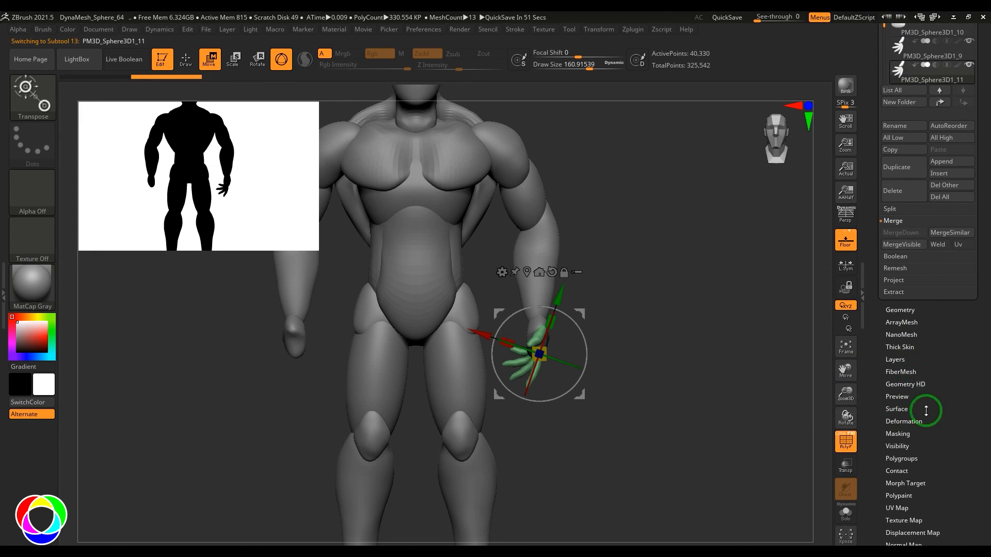
click(904, 421)
drag(907, 411, 913, 73)
click(914, 72)
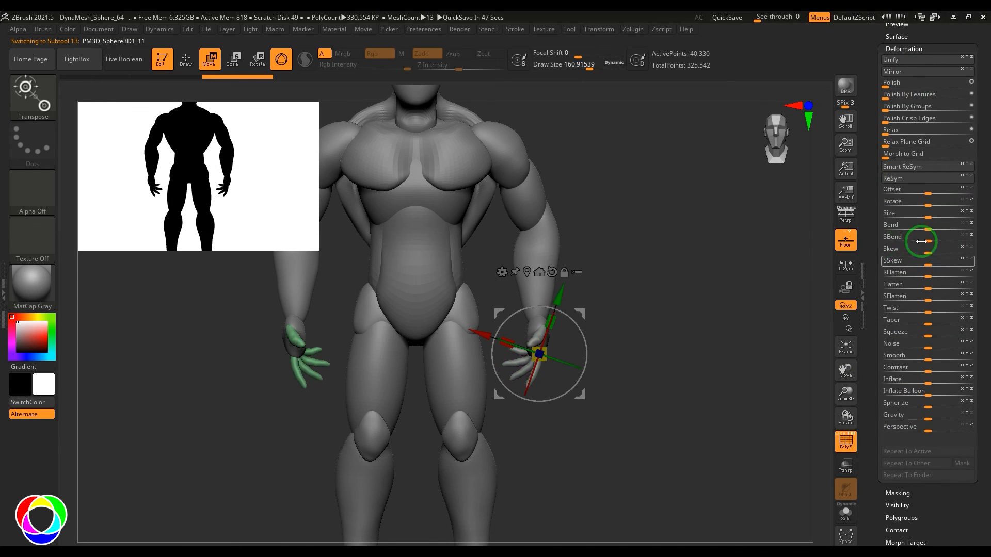
scroll(973, 196, up, 6)
click(899, 218)
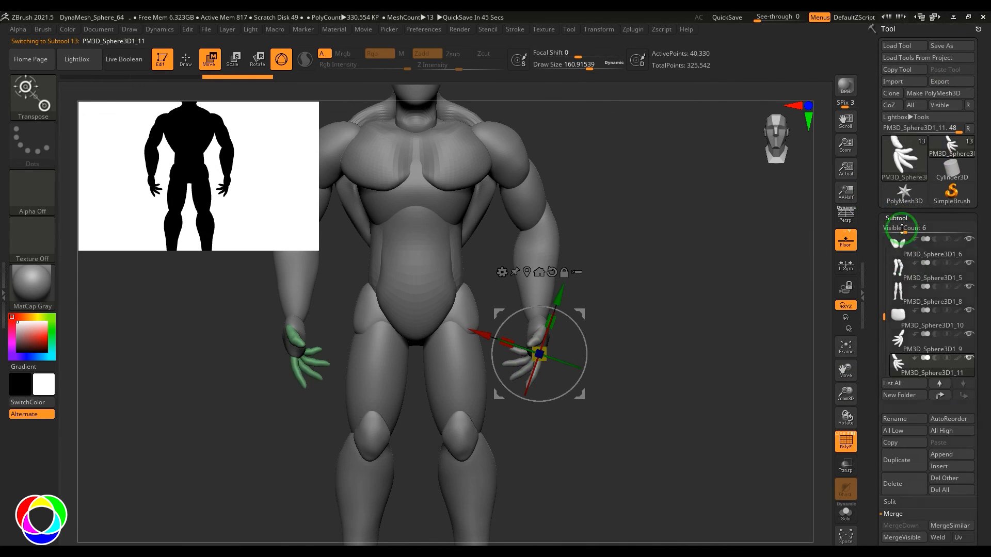
Move the arms subtool directly above the two finger subtools and merge both sets of fingers into it.
alt+click(523, 205)
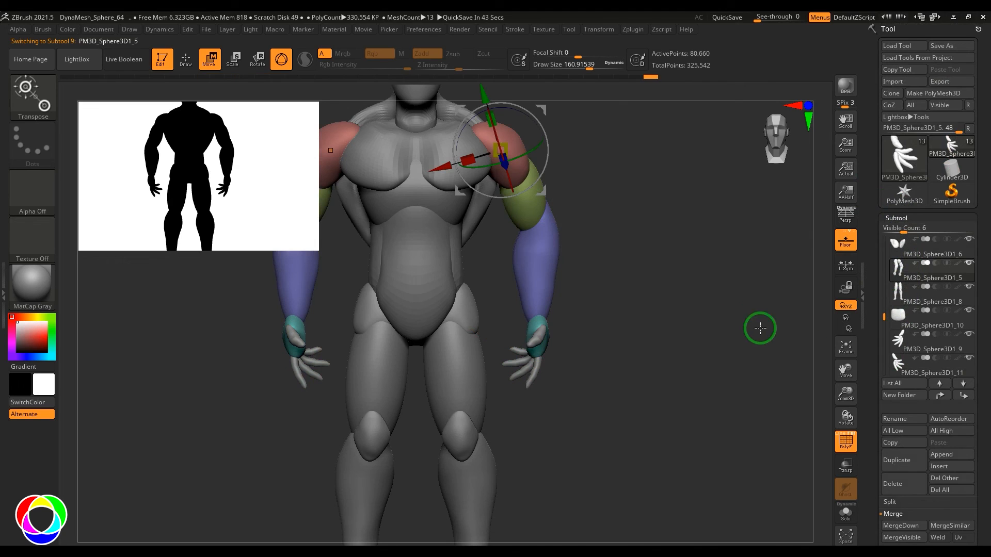
click(963, 396)
click(963, 396)
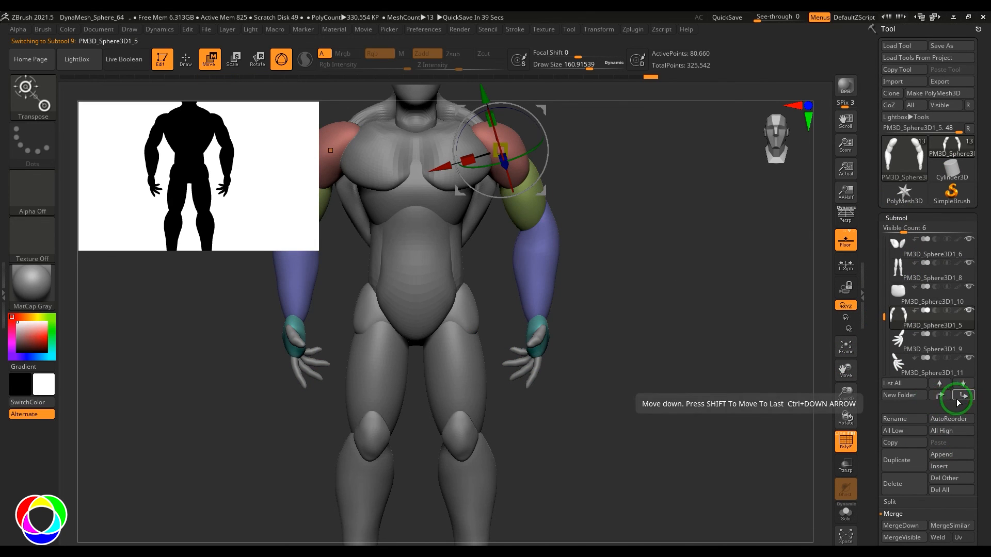
click(897, 526)
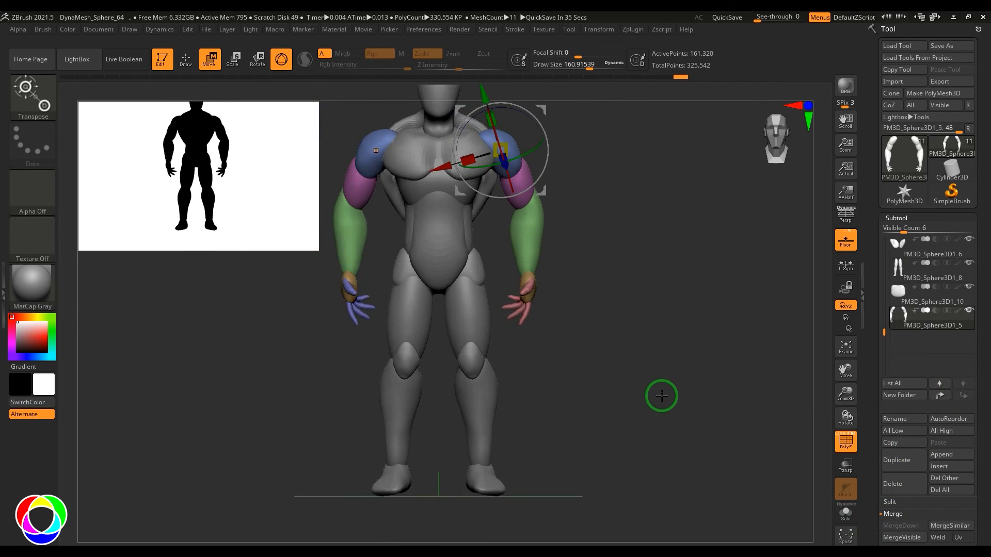
alt+drag(662, 395, 677, 420)
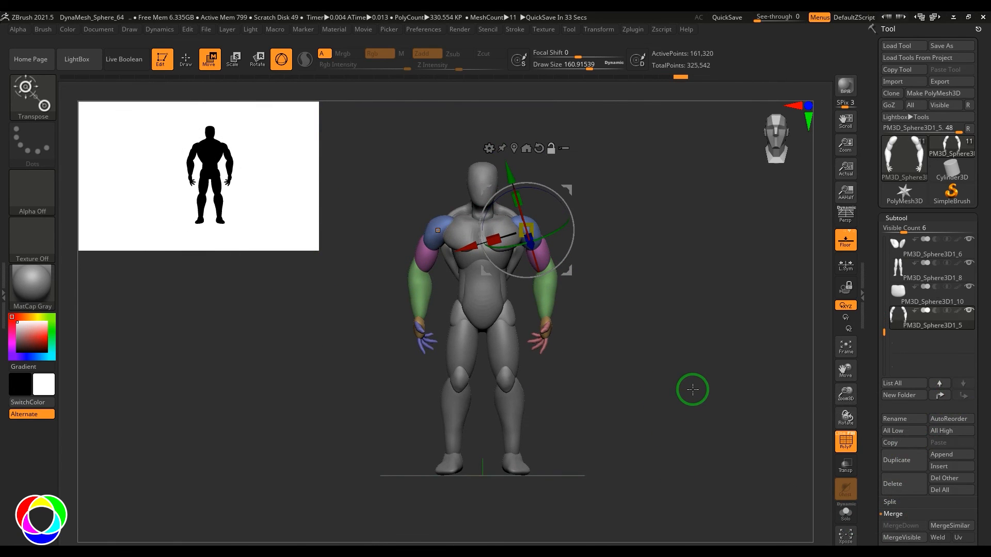
Select the PolySphere torso subtool and, with Weld enabled, merge all the subtools below it into a single one.
key(q)
mouse_move(669, 376)
mouse_down()
mouse_move(570, 390)
mouse_move(675, 380)
mouse_up()
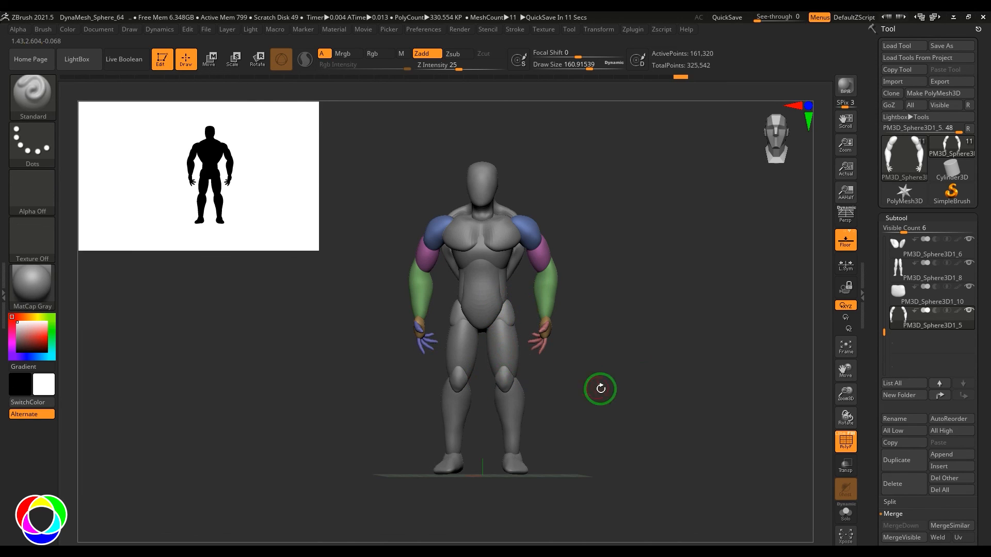
shift+drag(677, 387, 704, 395)
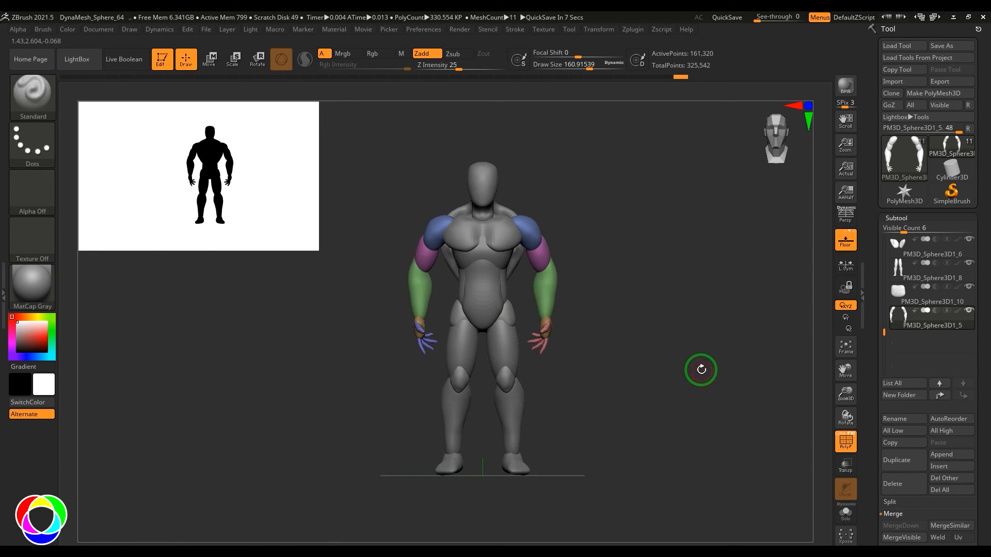
drag(882, 335, 877, 225)
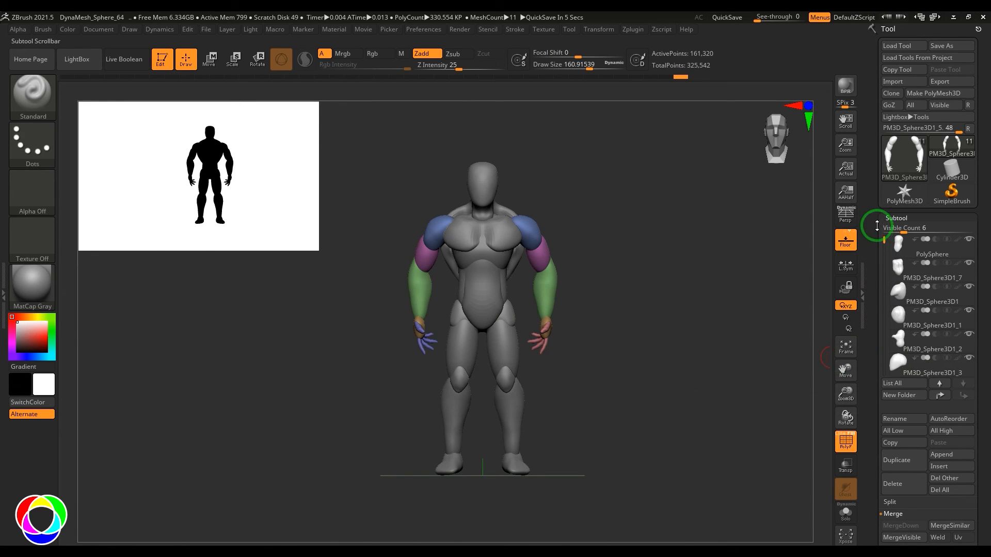
click(895, 241)
click(911, 525)
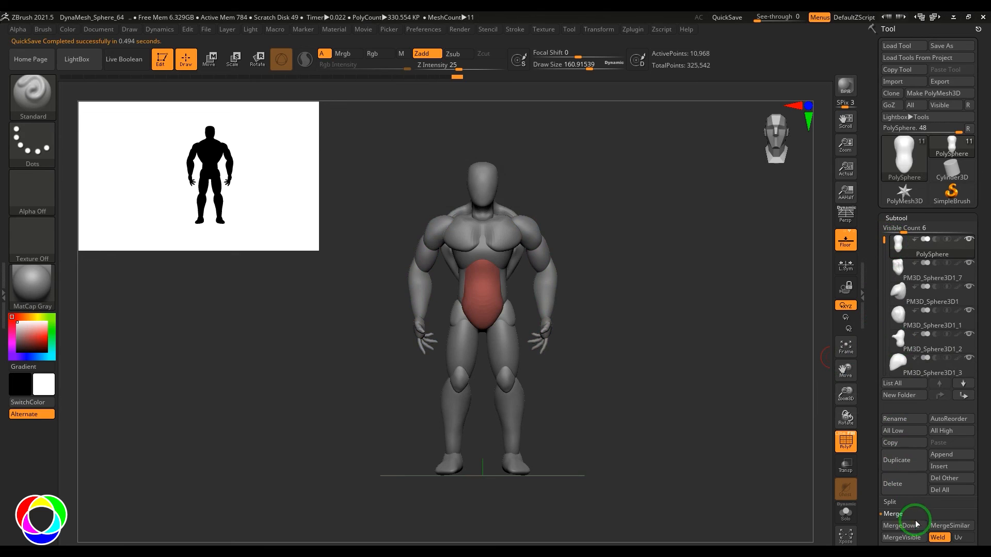
click(911, 525)
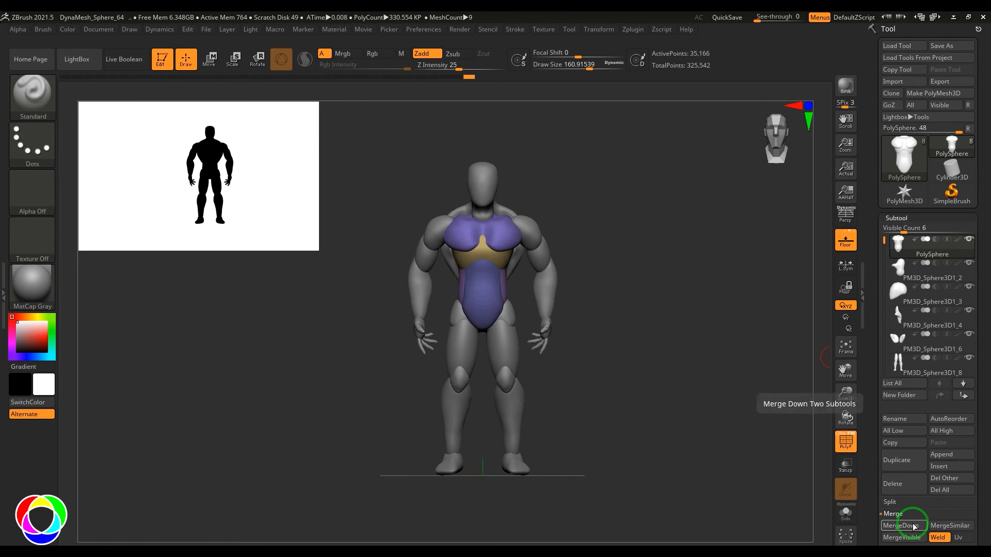
click(911, 526)
click(911, 526)
click(911, 525)
click(911, 526)
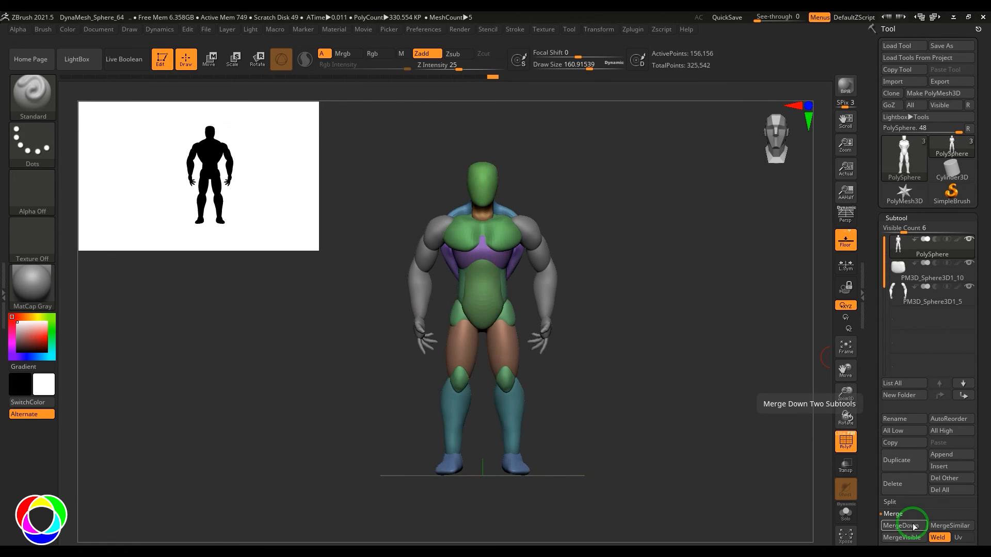
click(911, 526)
click(911, 525)
click(911, 525)
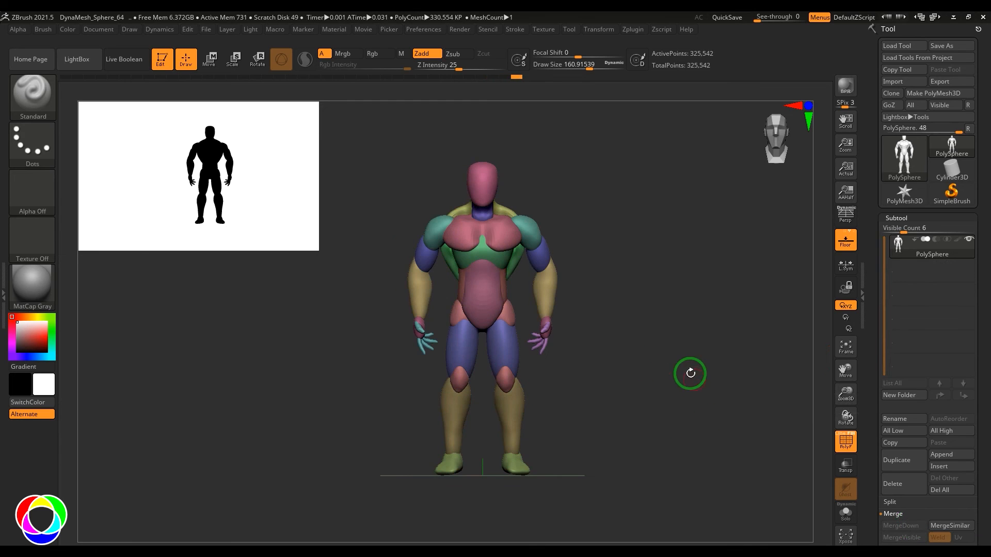
Frame the merged figure, render it with BPR shadows and review the finished blockout from several angles.
drag(690, 371, 657, 345)
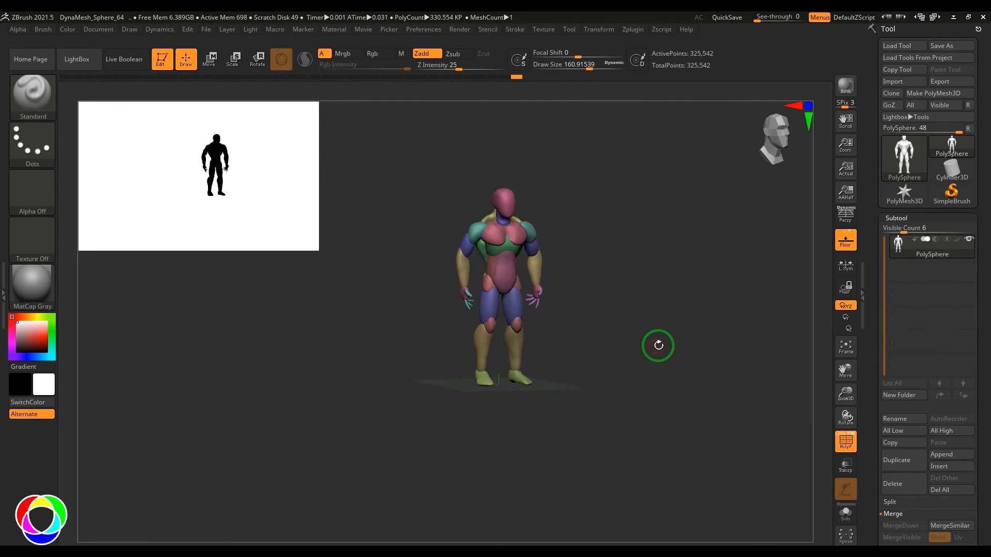
key(f)
click(851, 97)
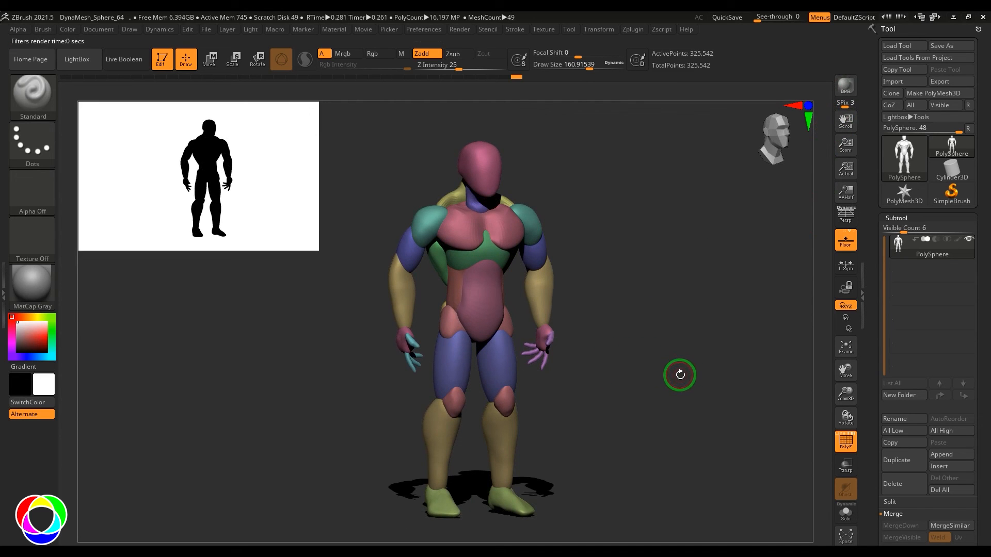
drag(680, 374, 712, 372)
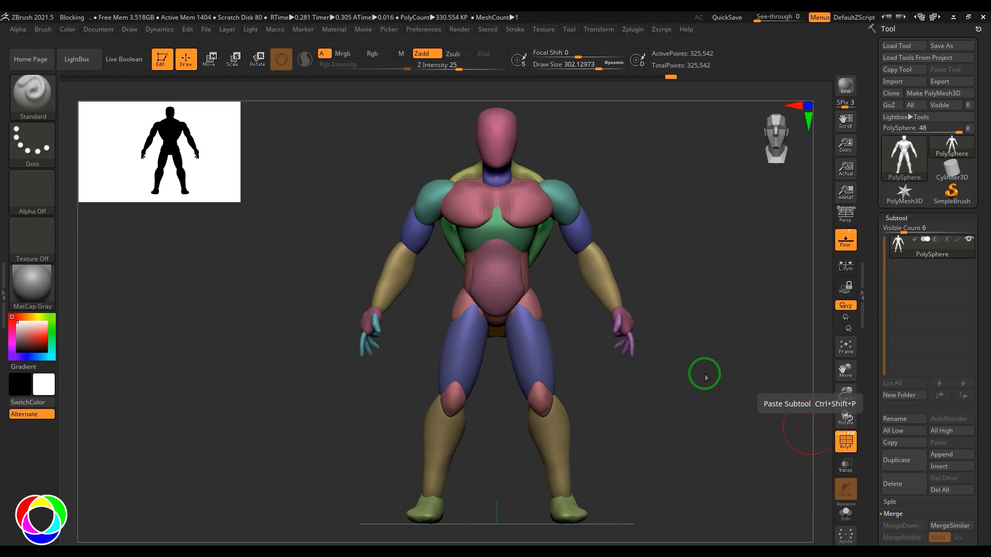
drag(705, 388, 679, 409)
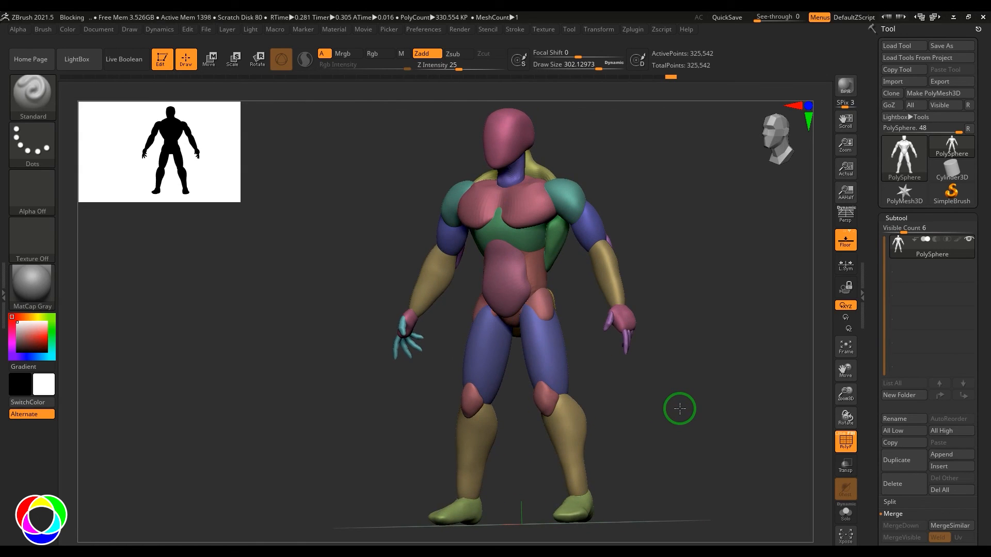